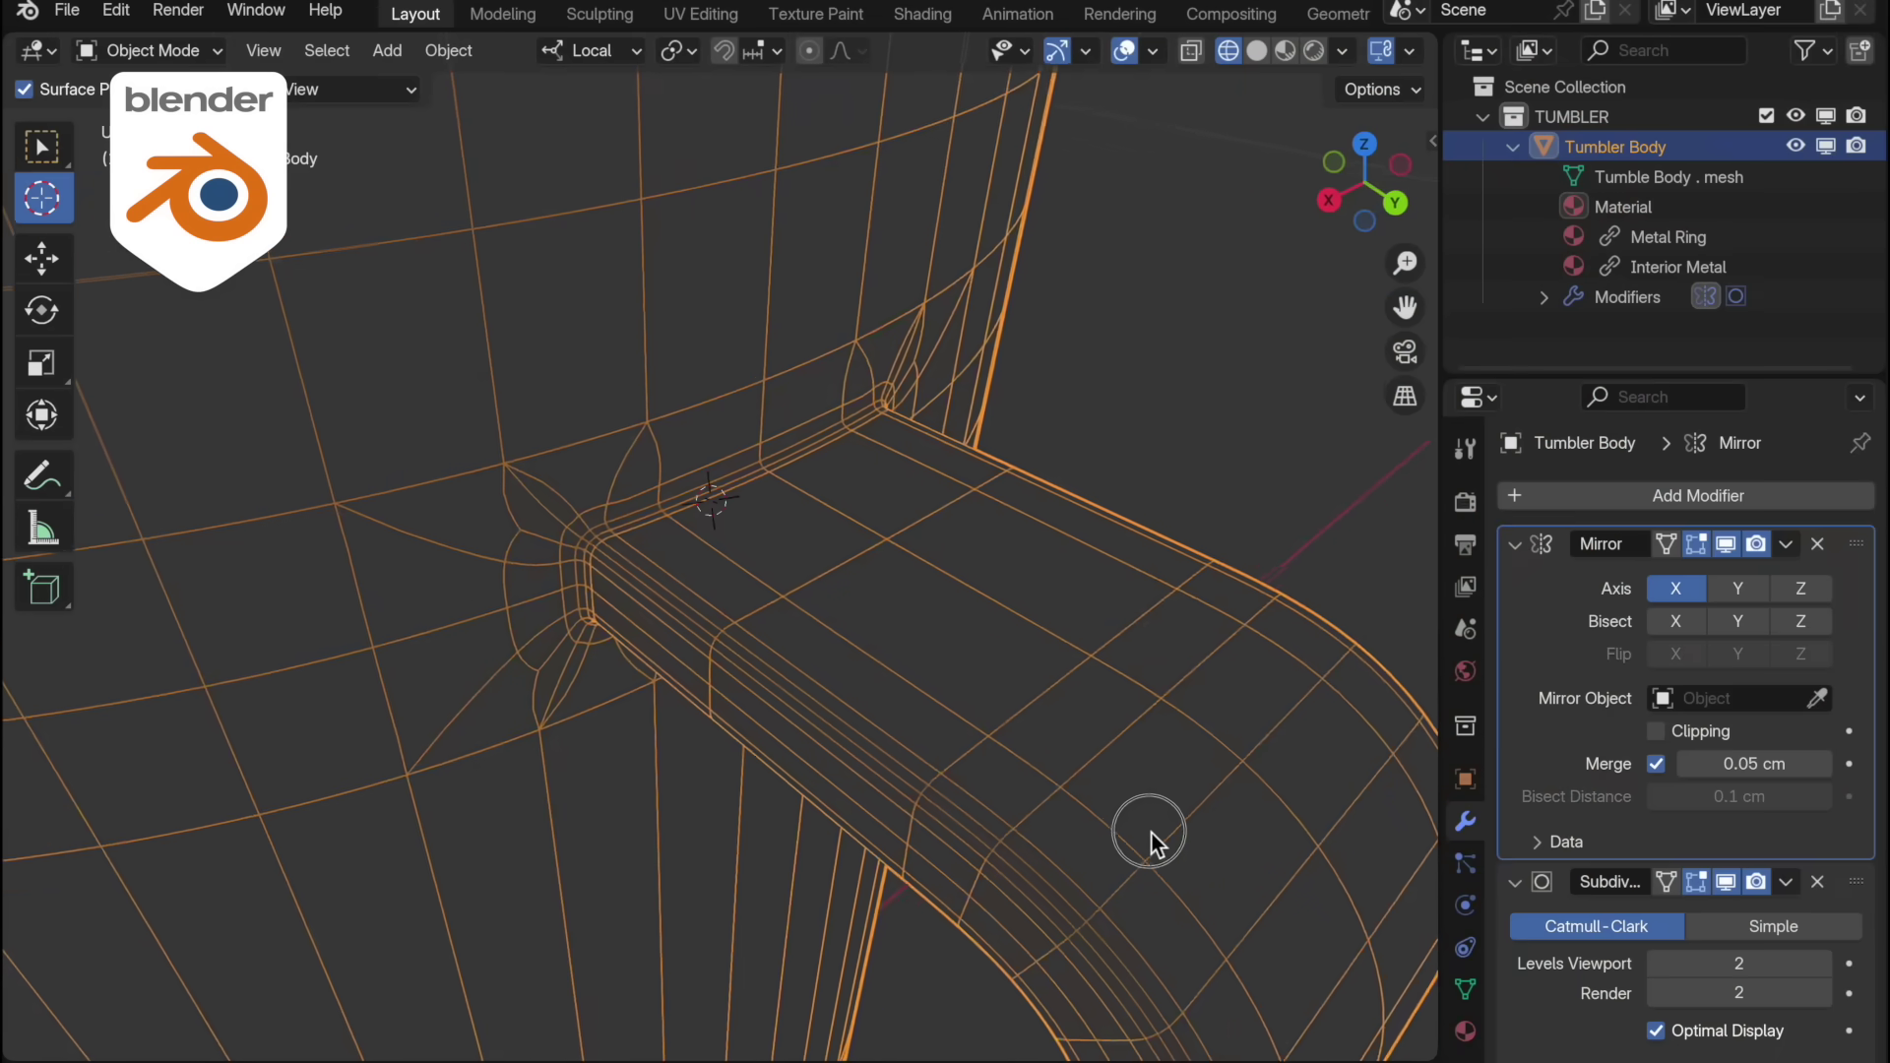
Step: Orbit the view around the joint where the handle meets the tumbler body
middle_click_drag(1152, 833, 1006, 789)
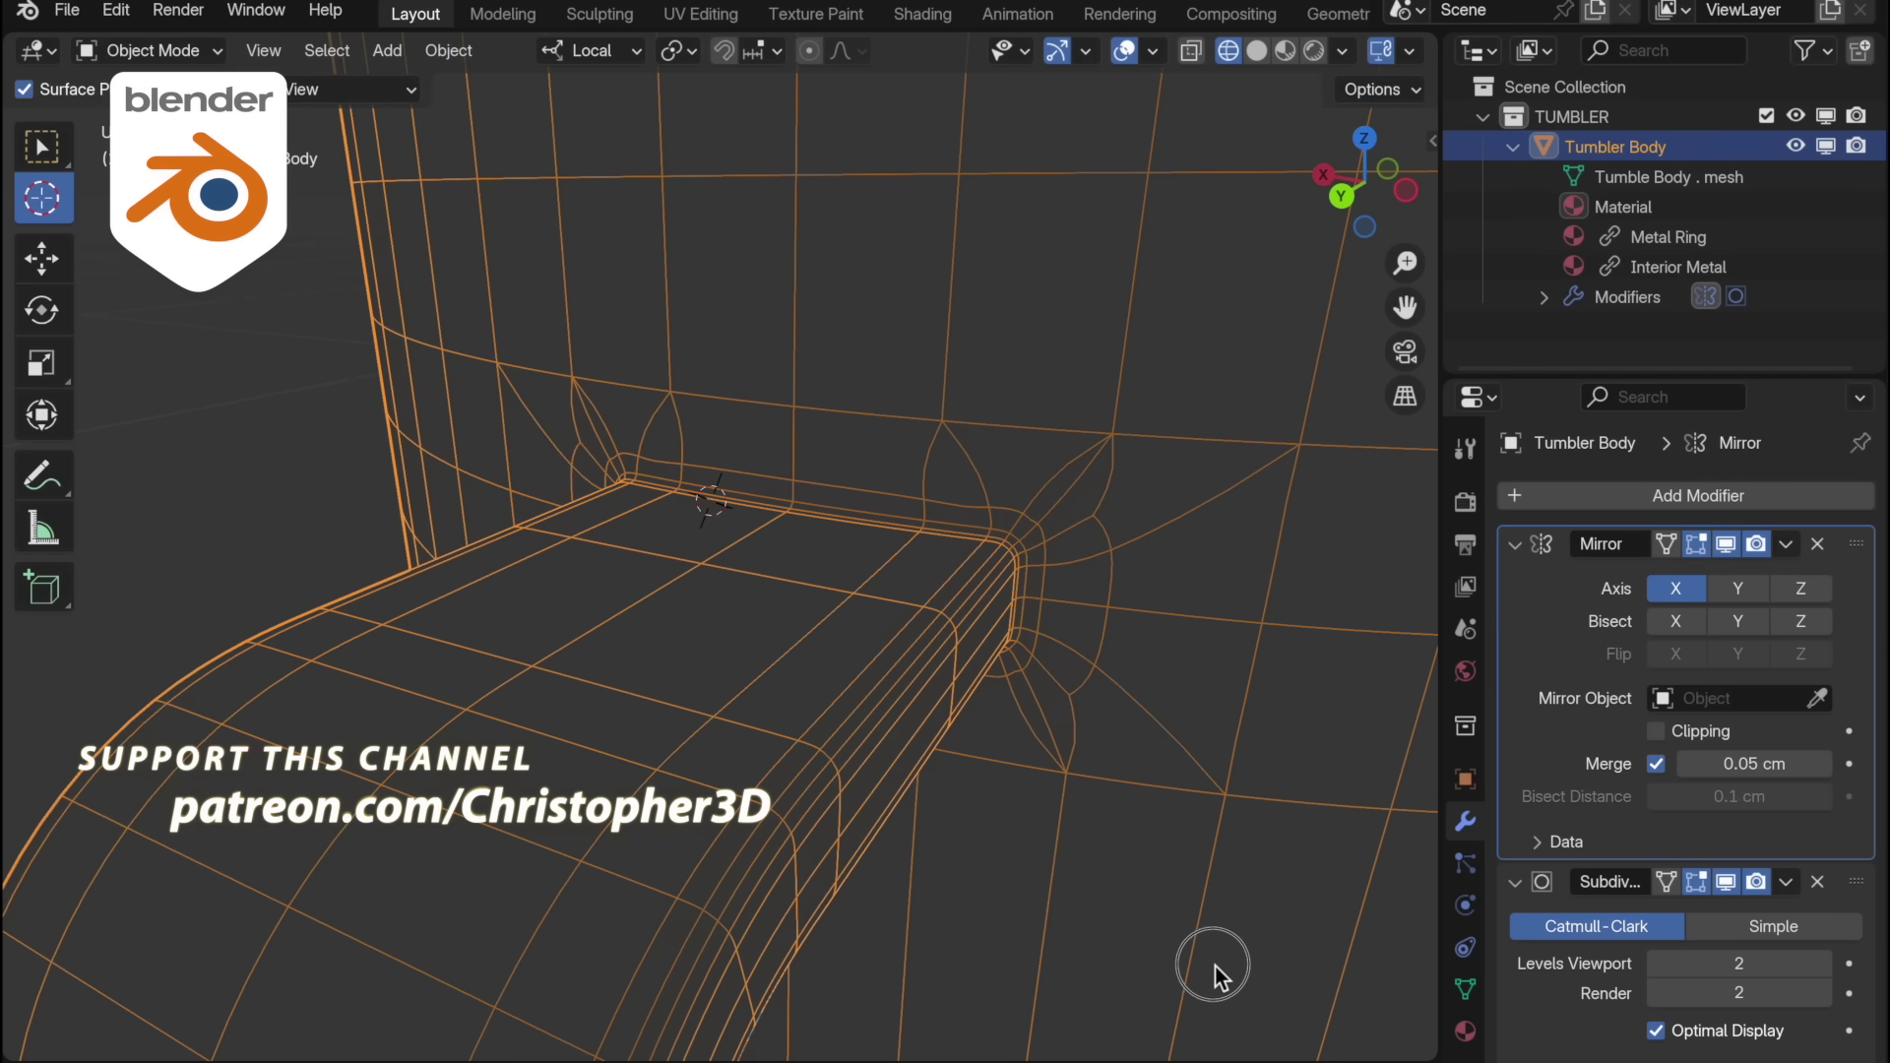
middle_click_drag(1215, 966, 1148, 859)
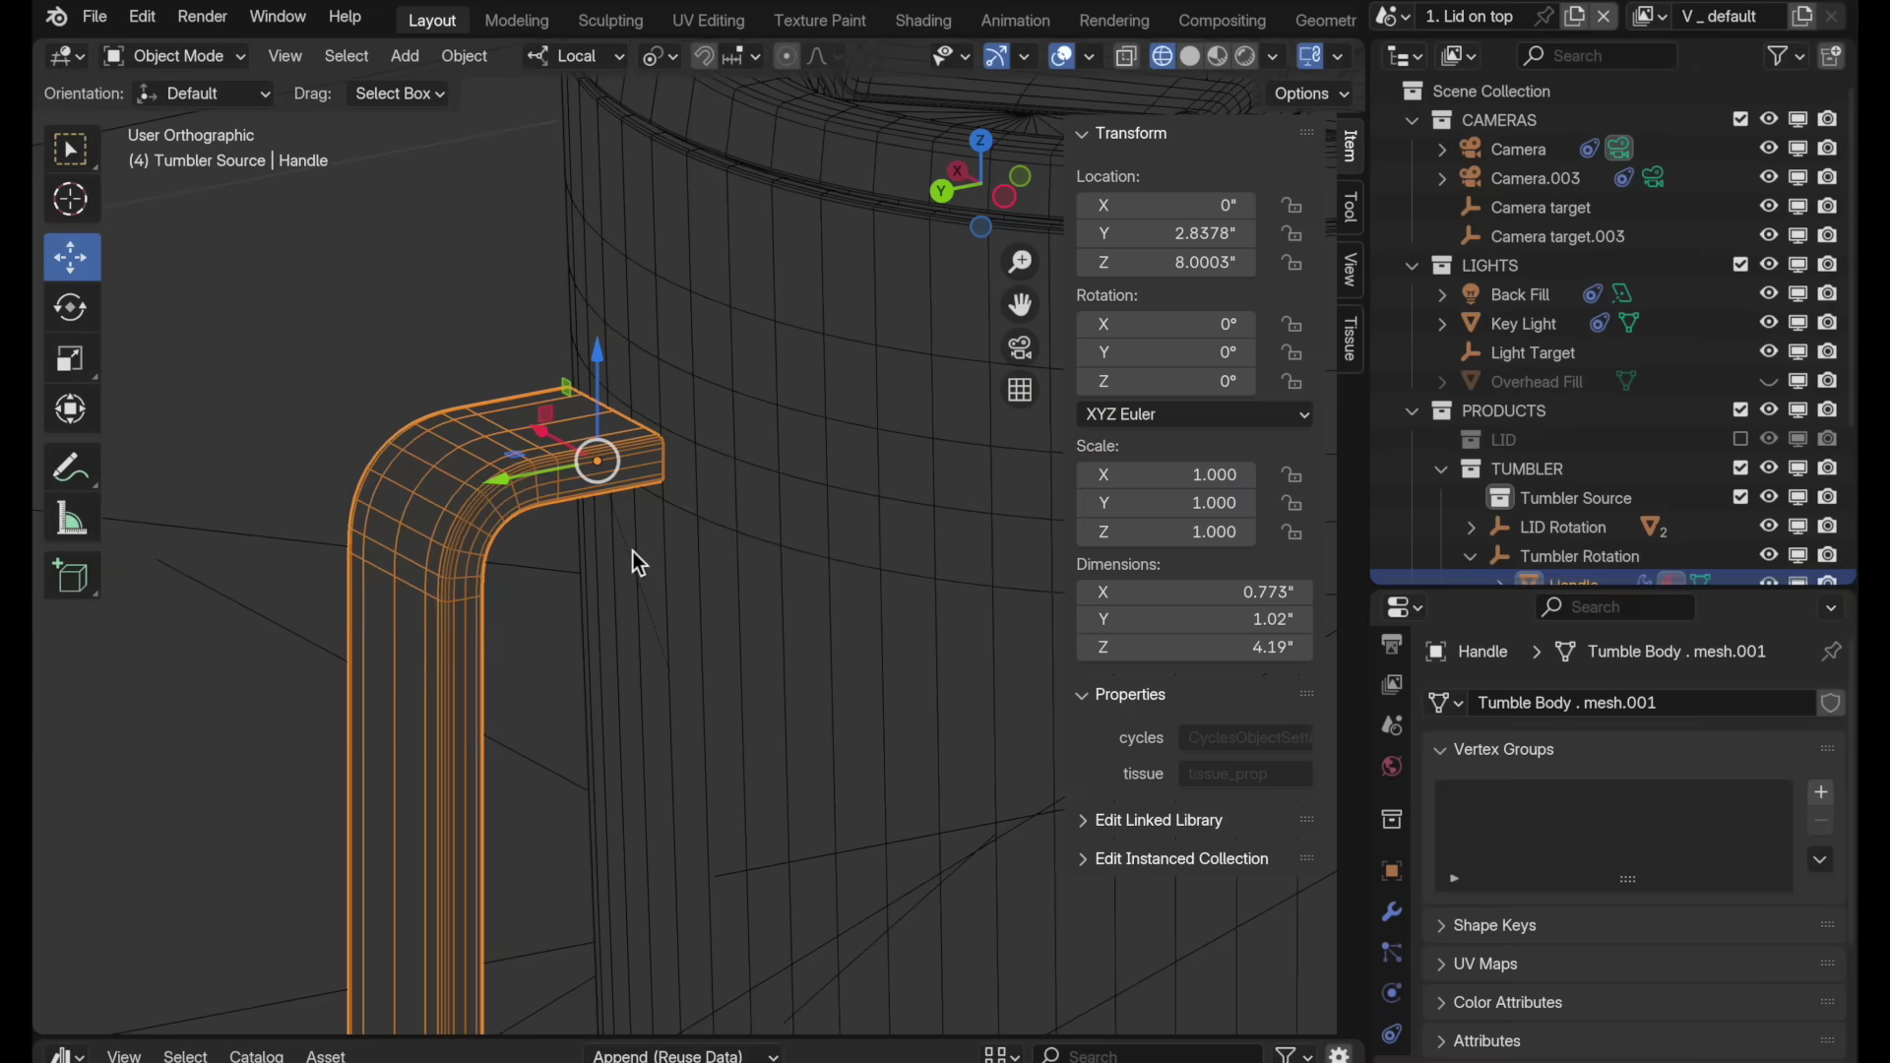
Step: Inspect the Handle's and the tumbler body's modifiers, then reselect the Handle
middle_click_drag(633, 552, 524, 652)
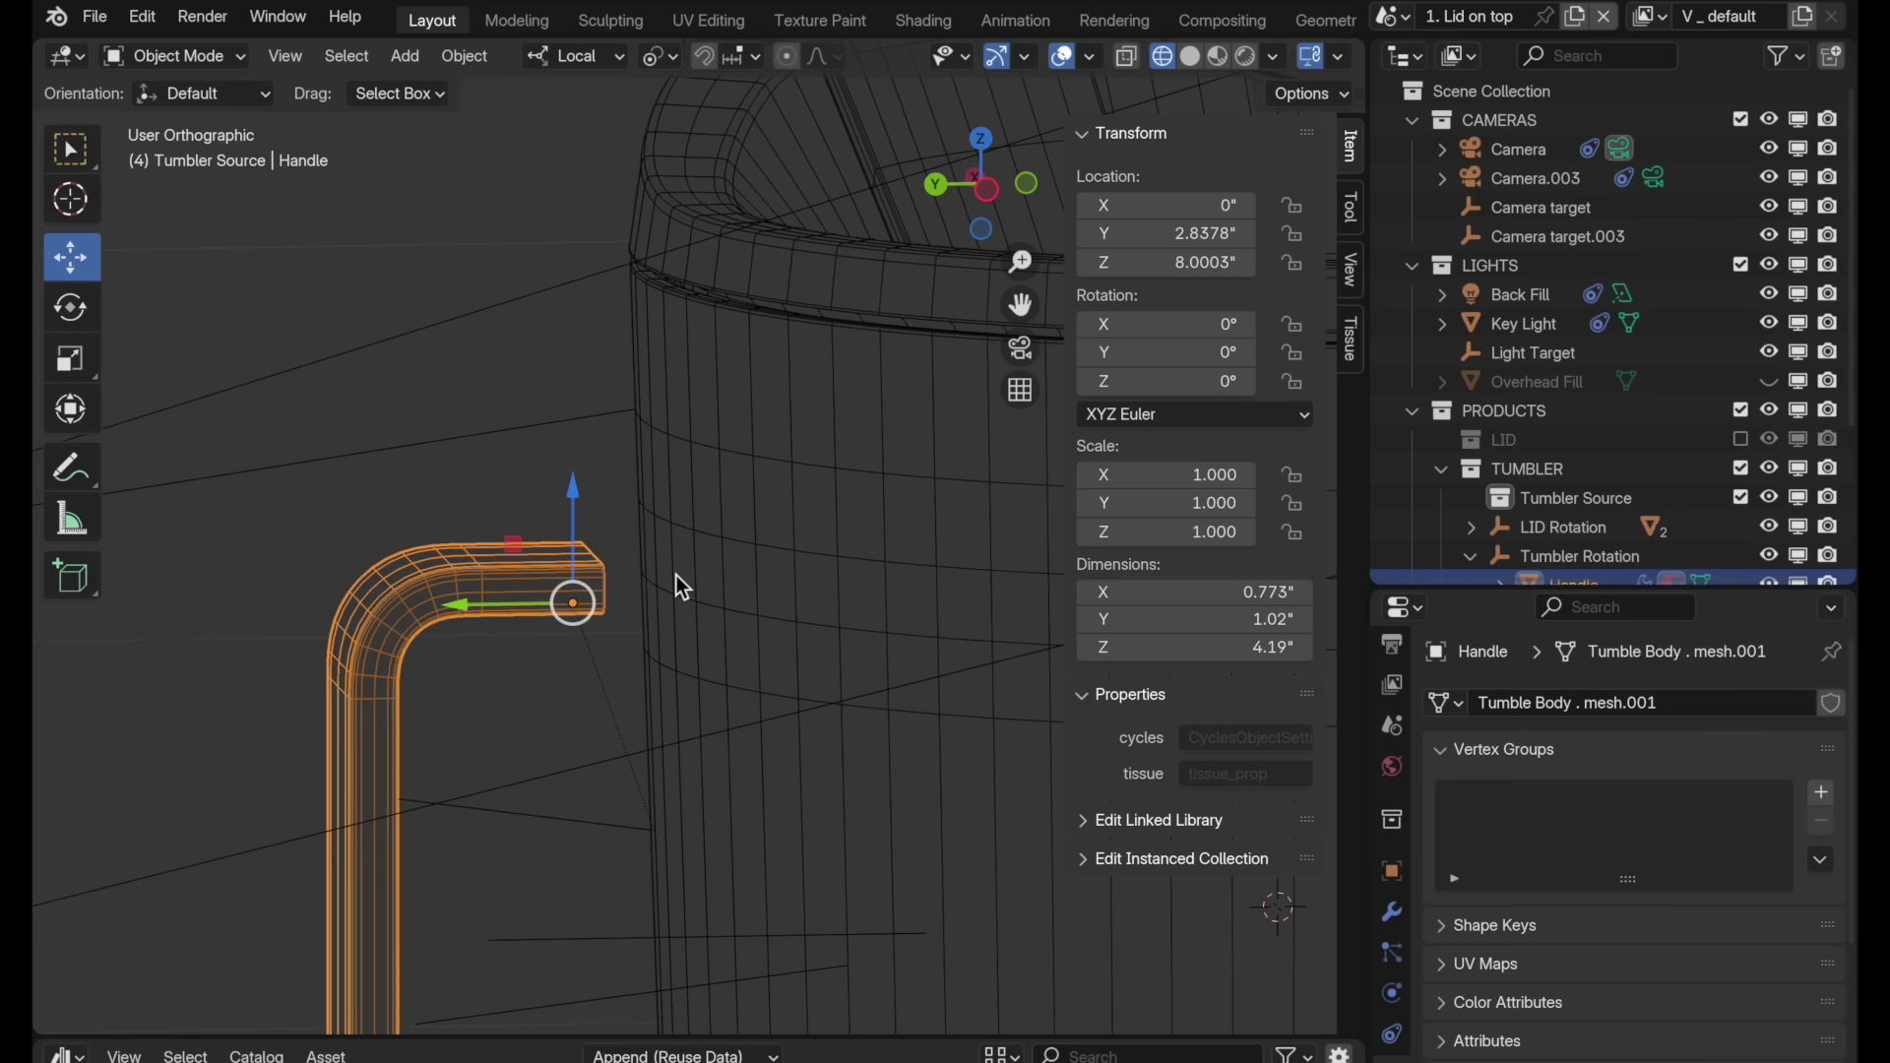
middle_click_drag(679, 585, 696, 620)
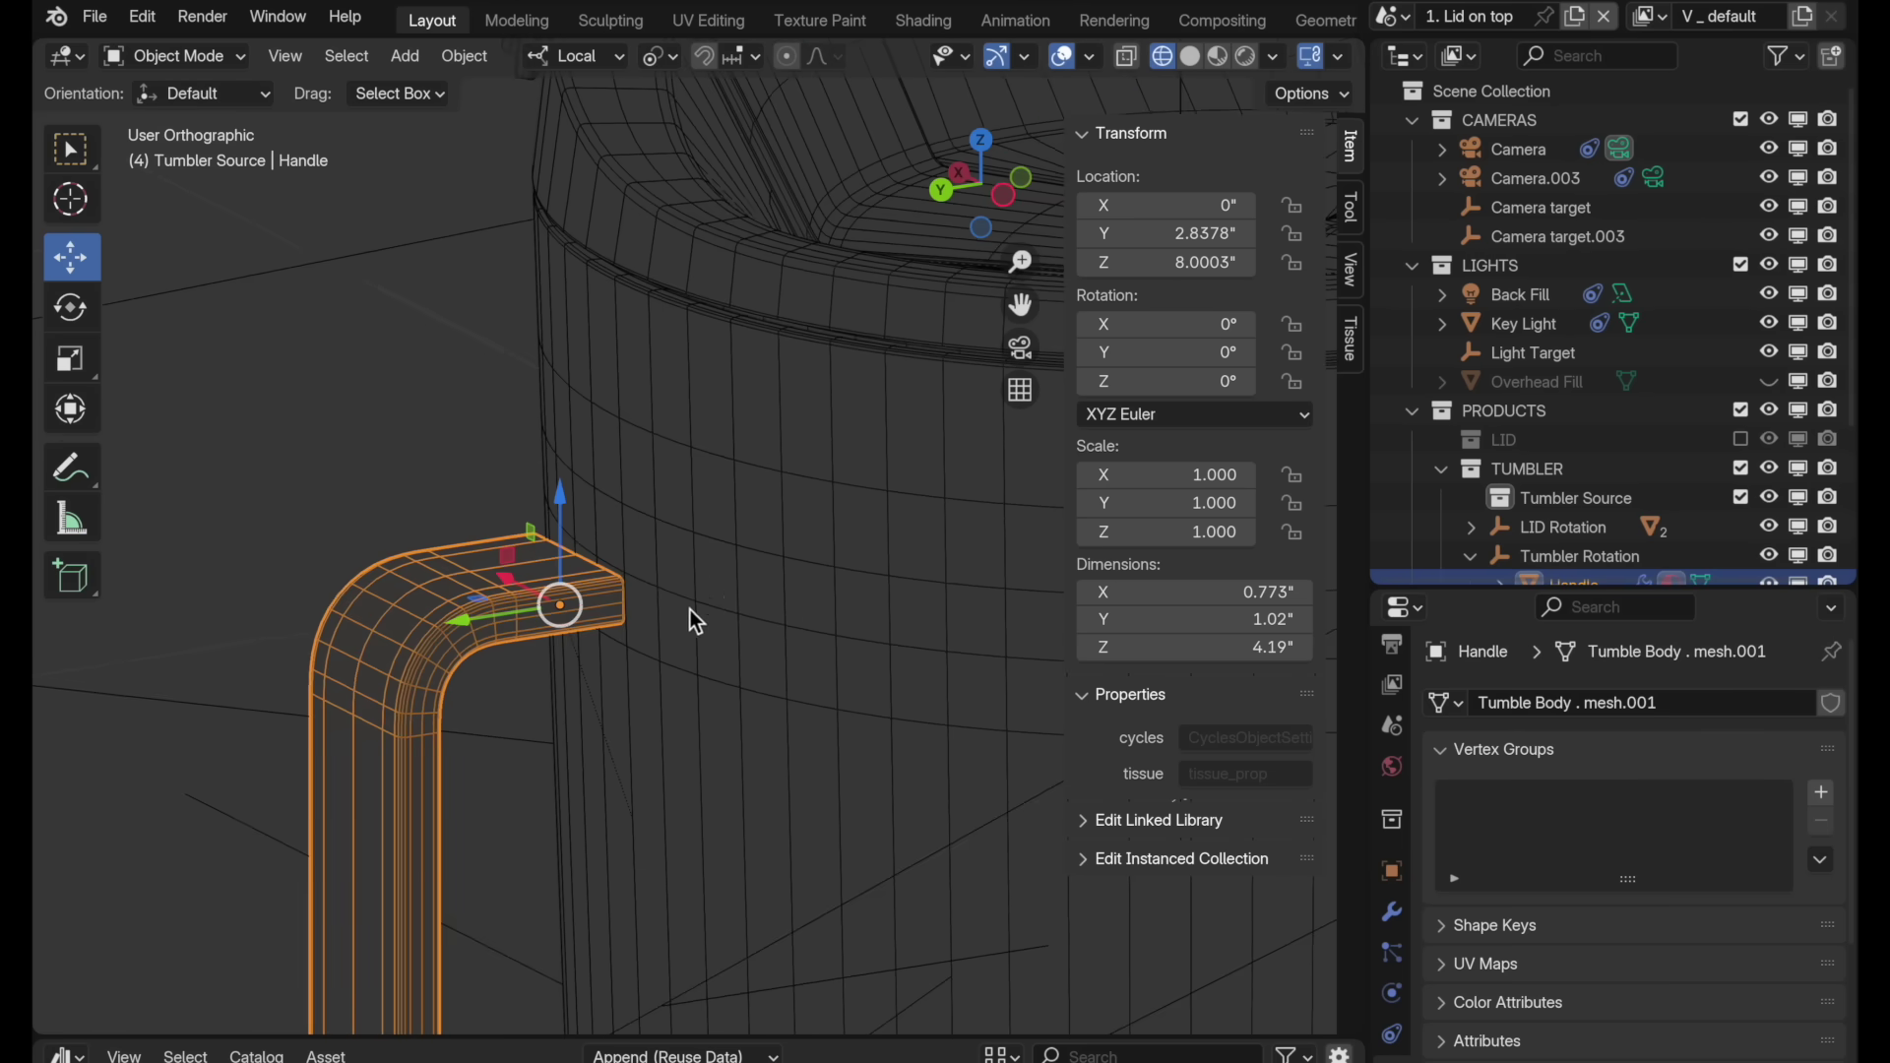
scroll(692, 581, "up", 2)
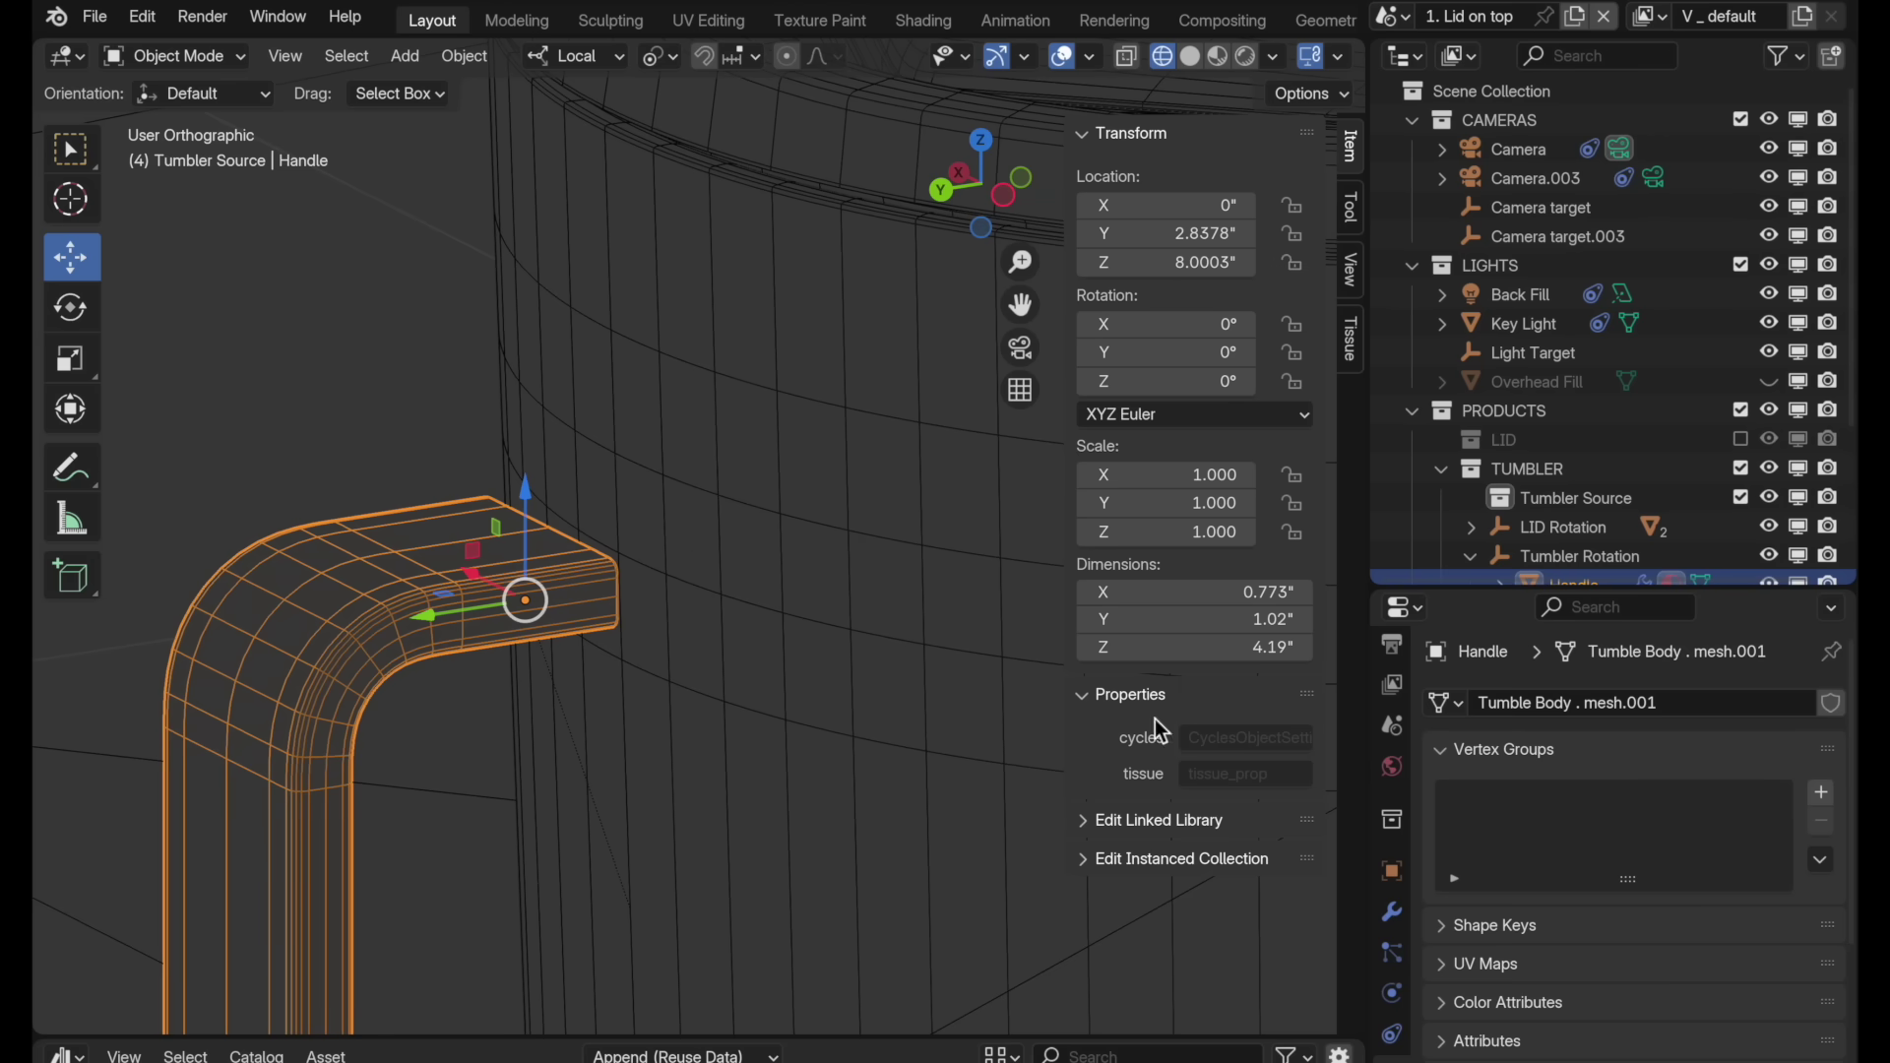
left_click(1402, 907)
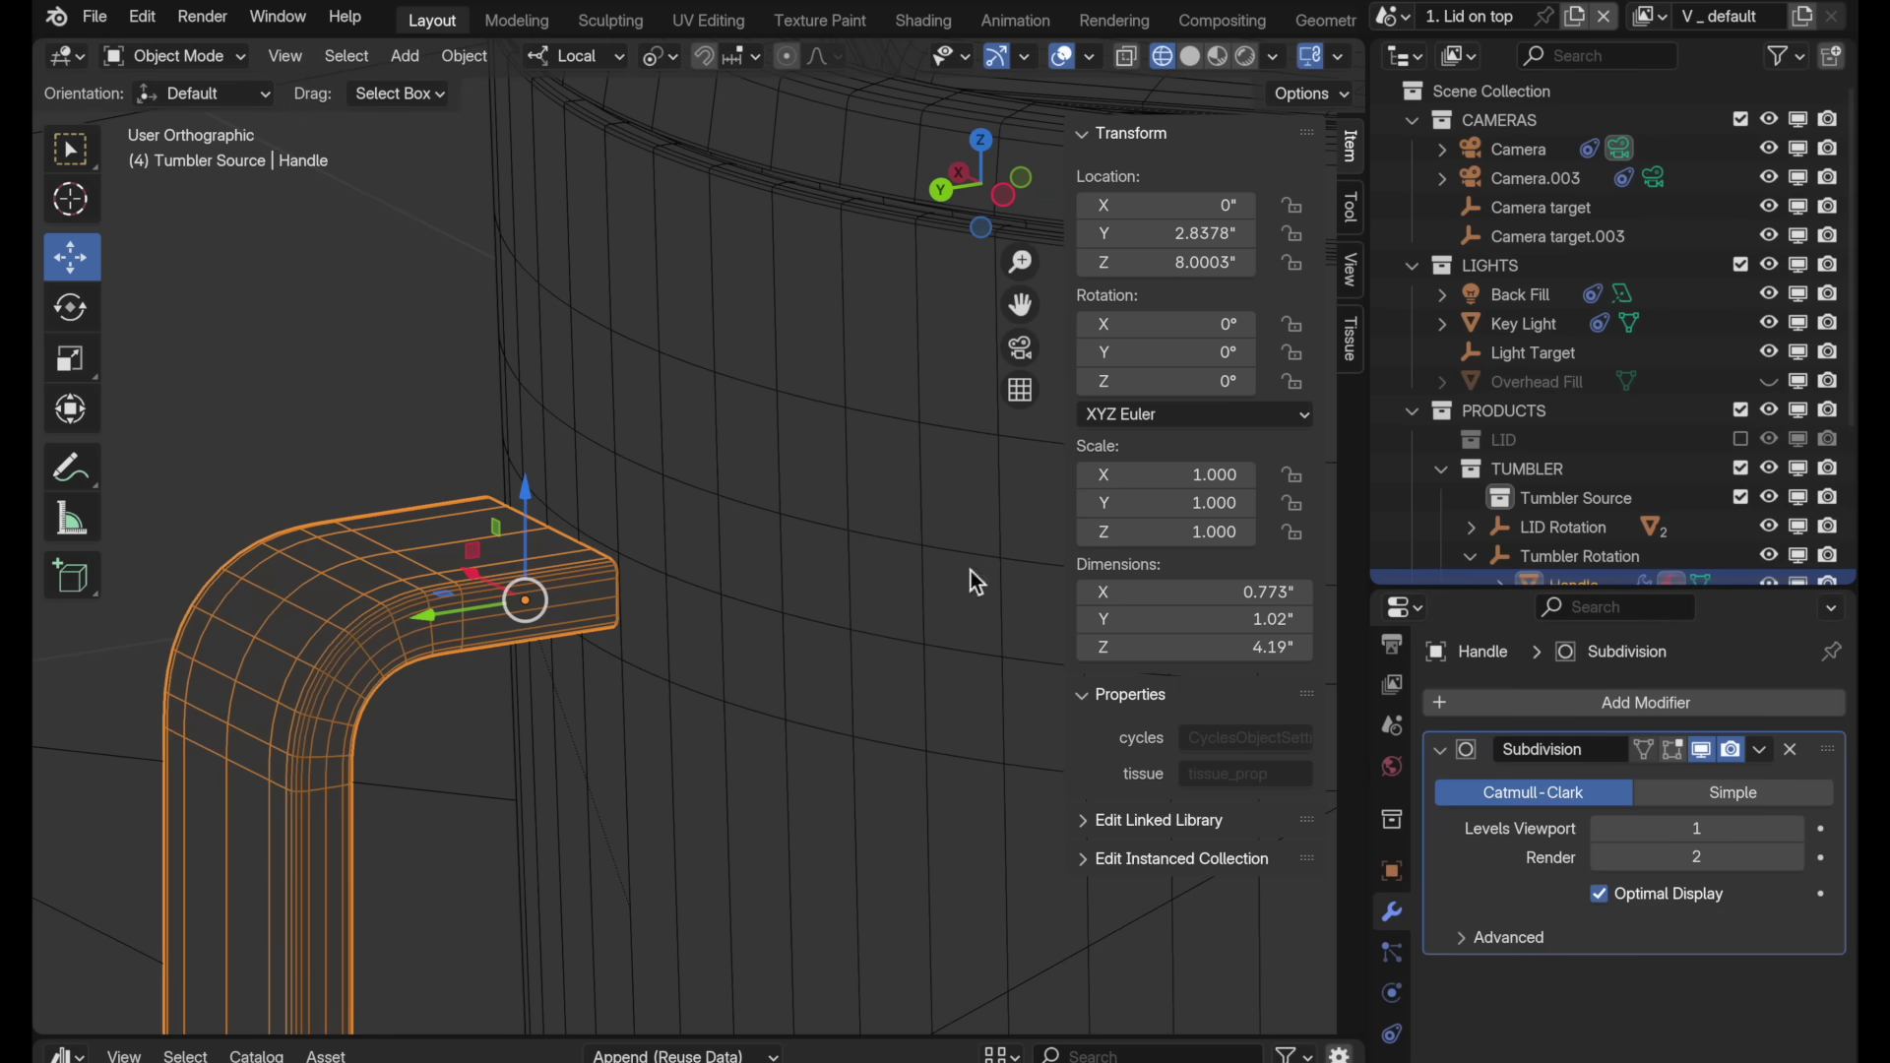
left_click(802, 524)
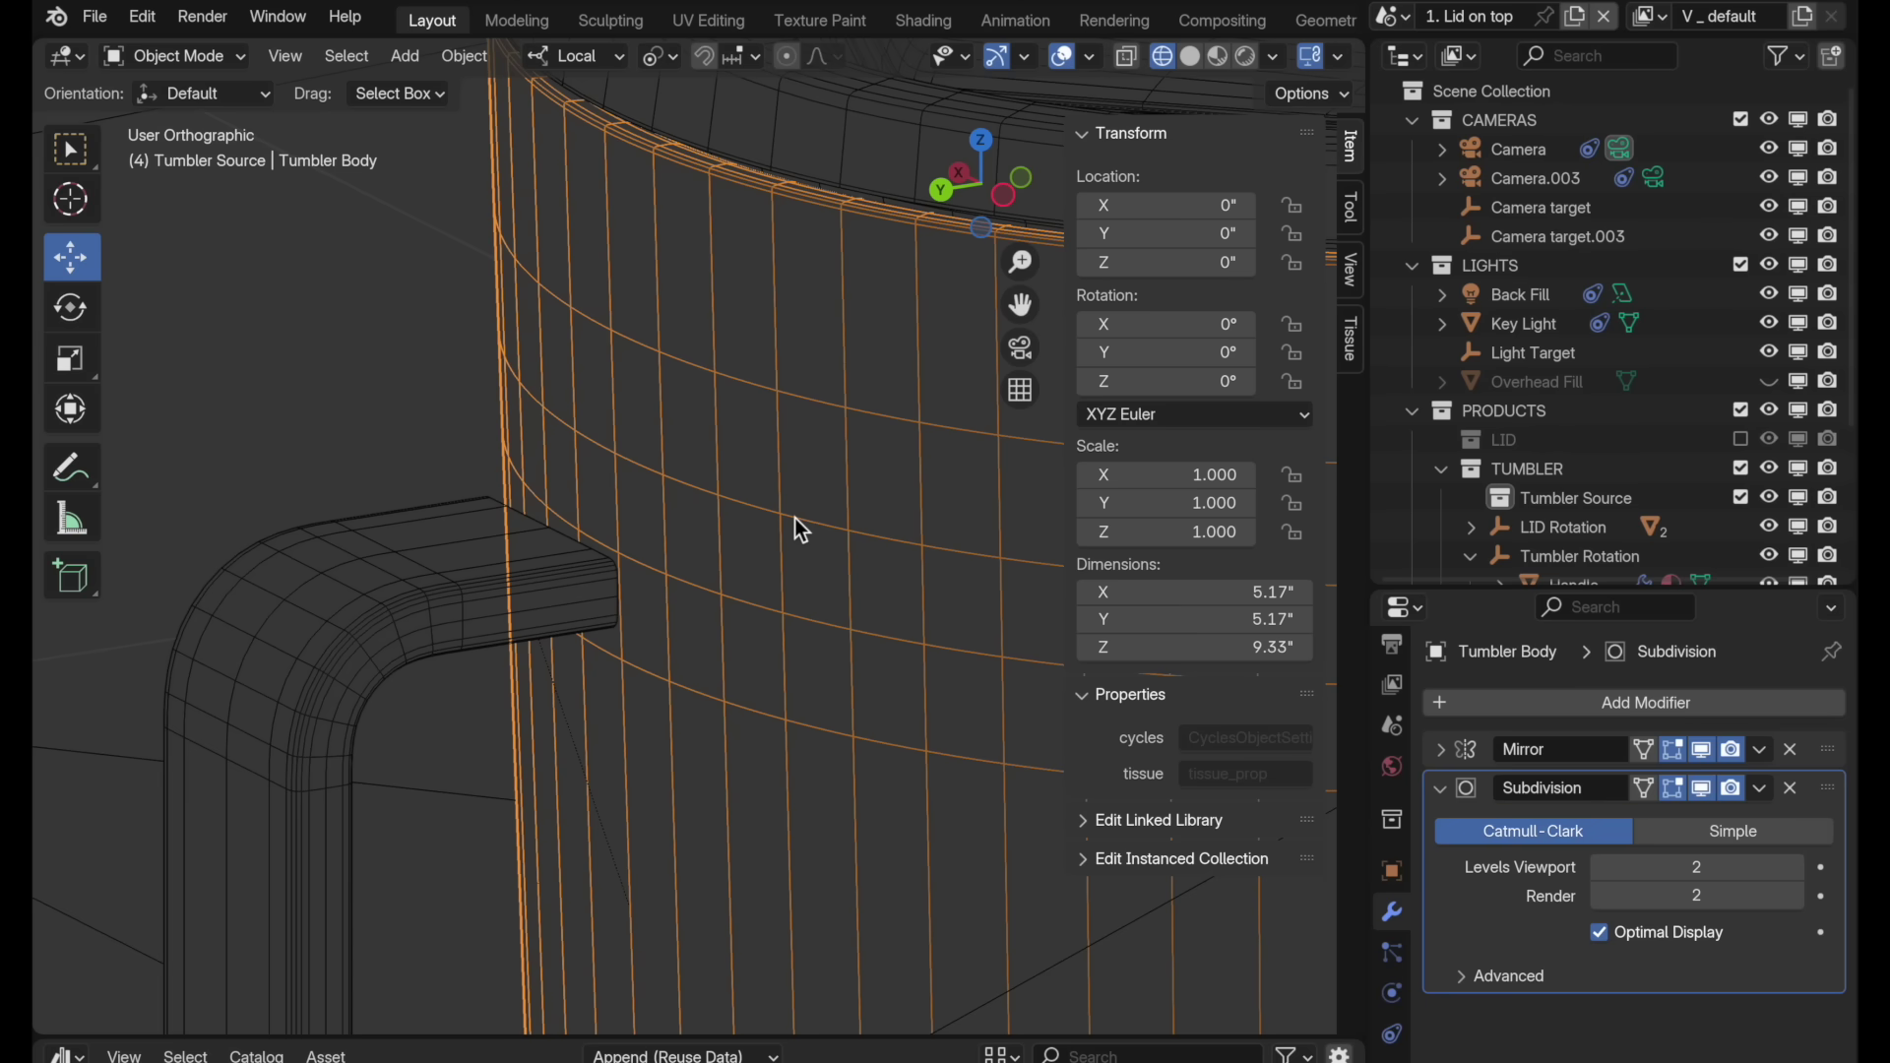
left_click(528, 571)
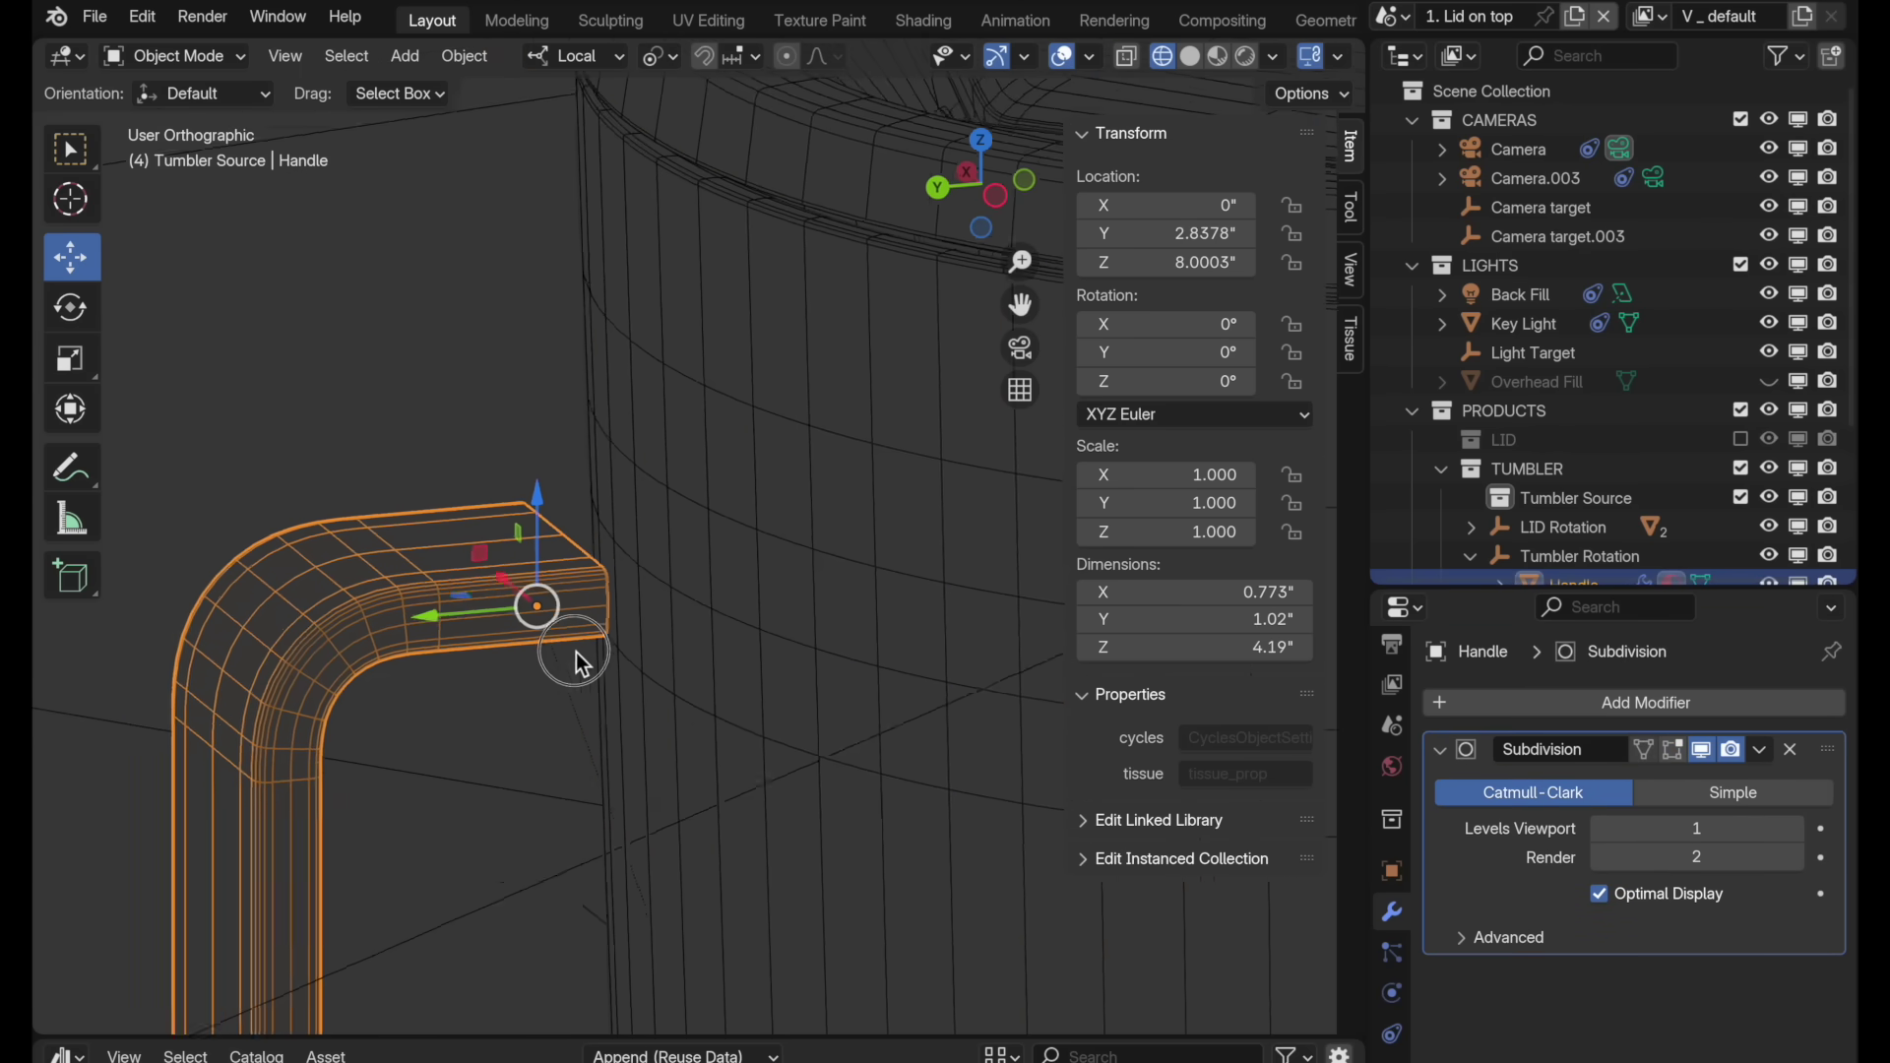
Step: Switch the viewport to the Left Orthographic side view via the view pie menu
middle_click_drag(576, 652, 563, 559)
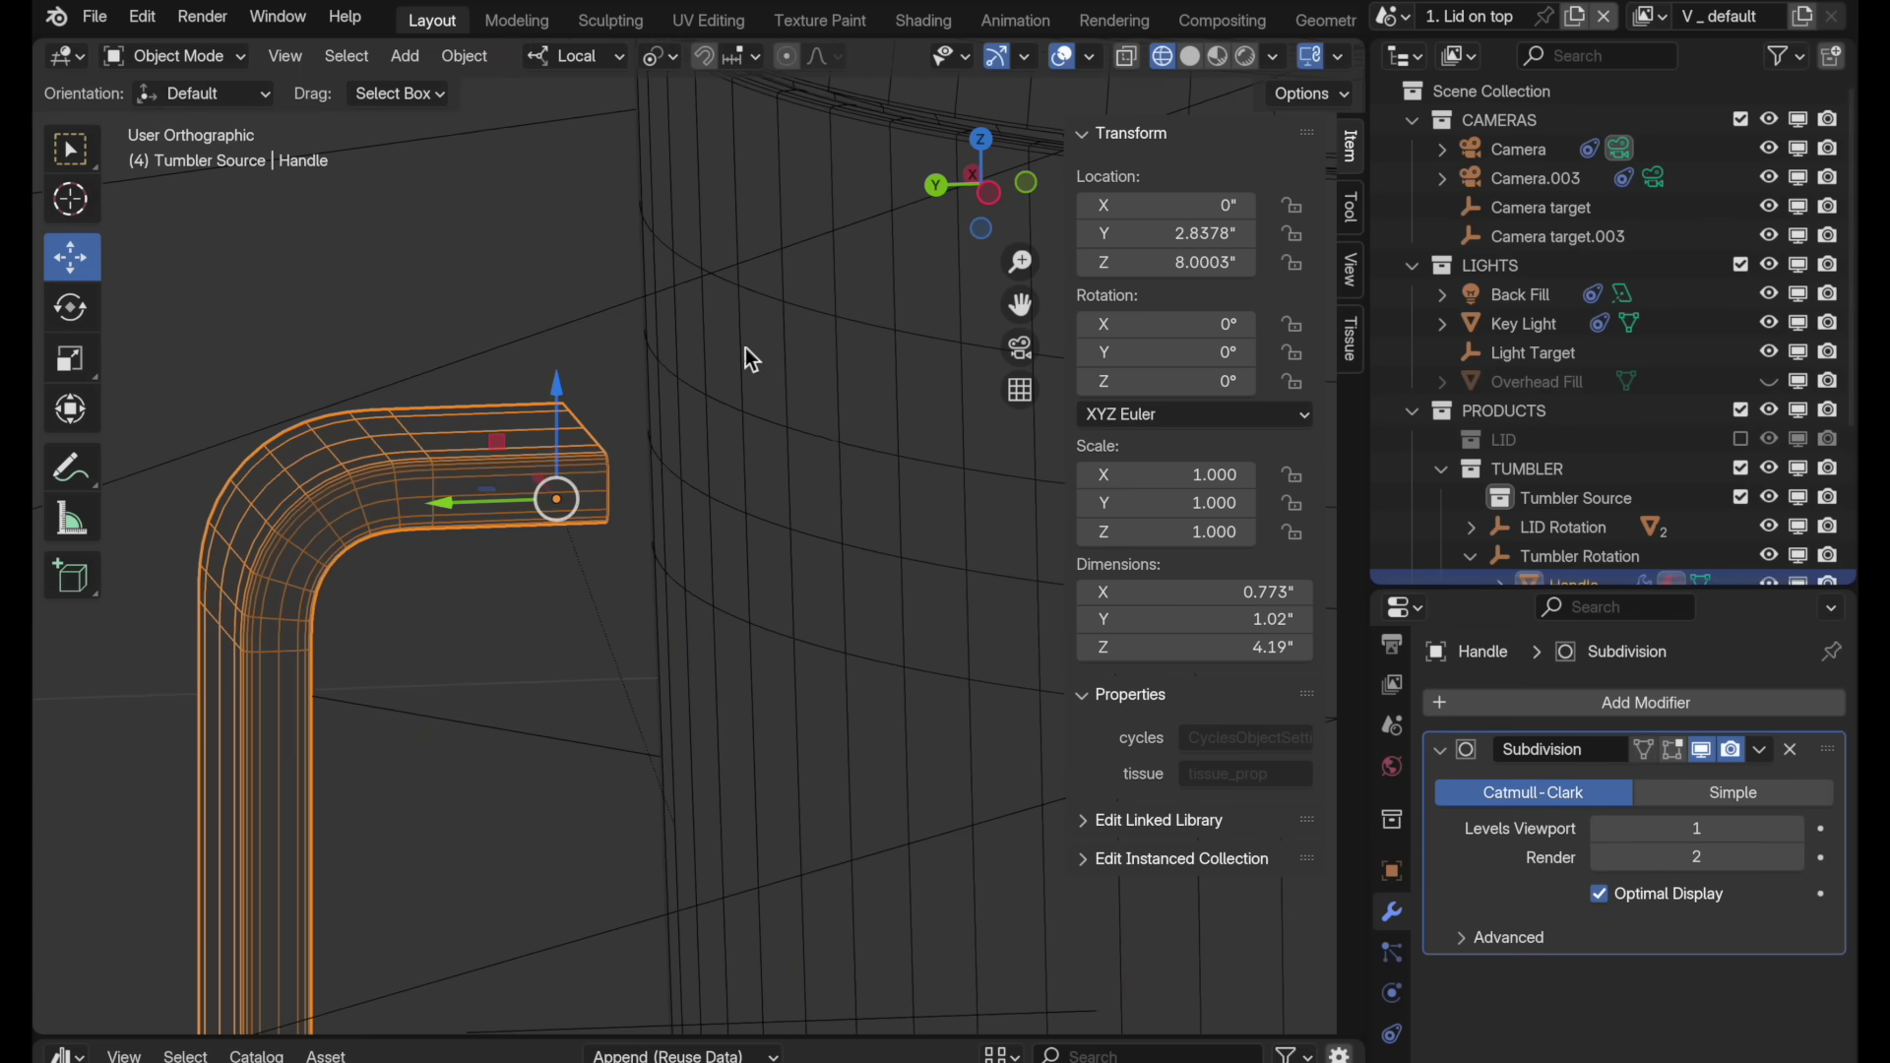
left_click(988, 192)
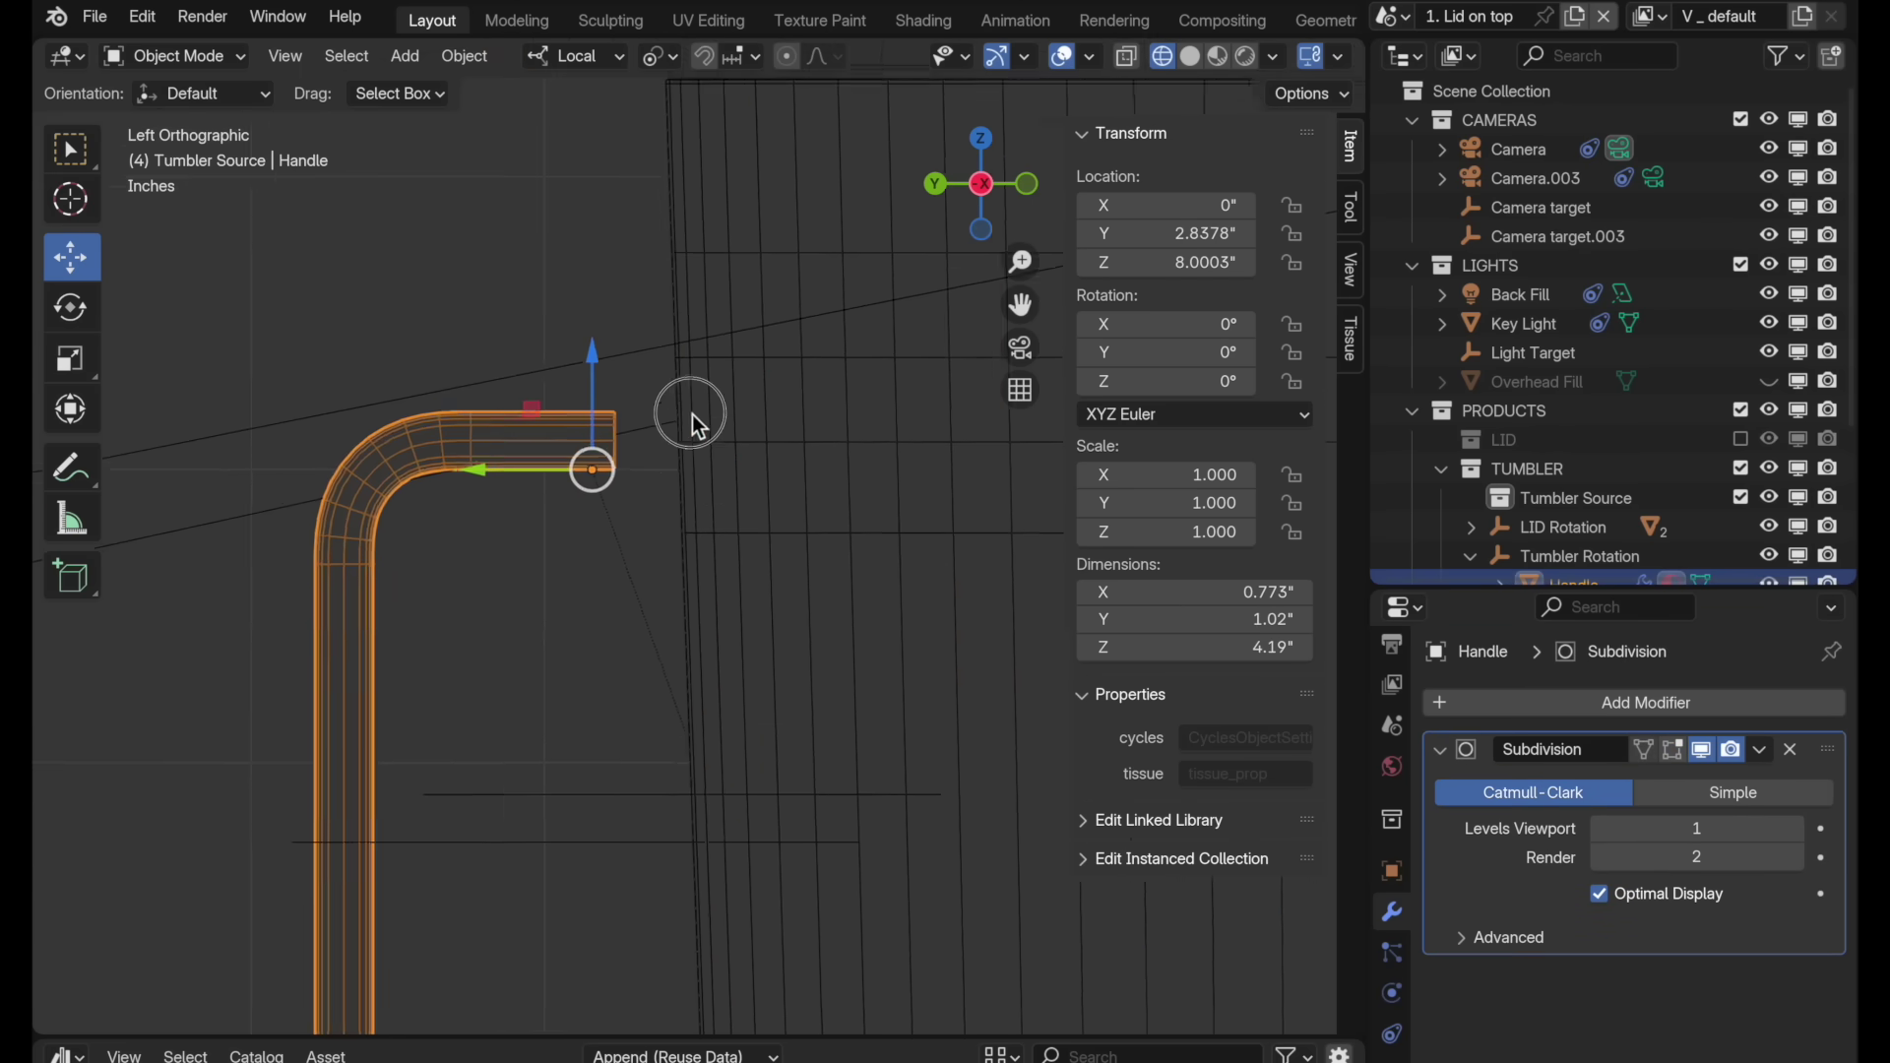
middle_click_drag(693, 416, 619, 477)
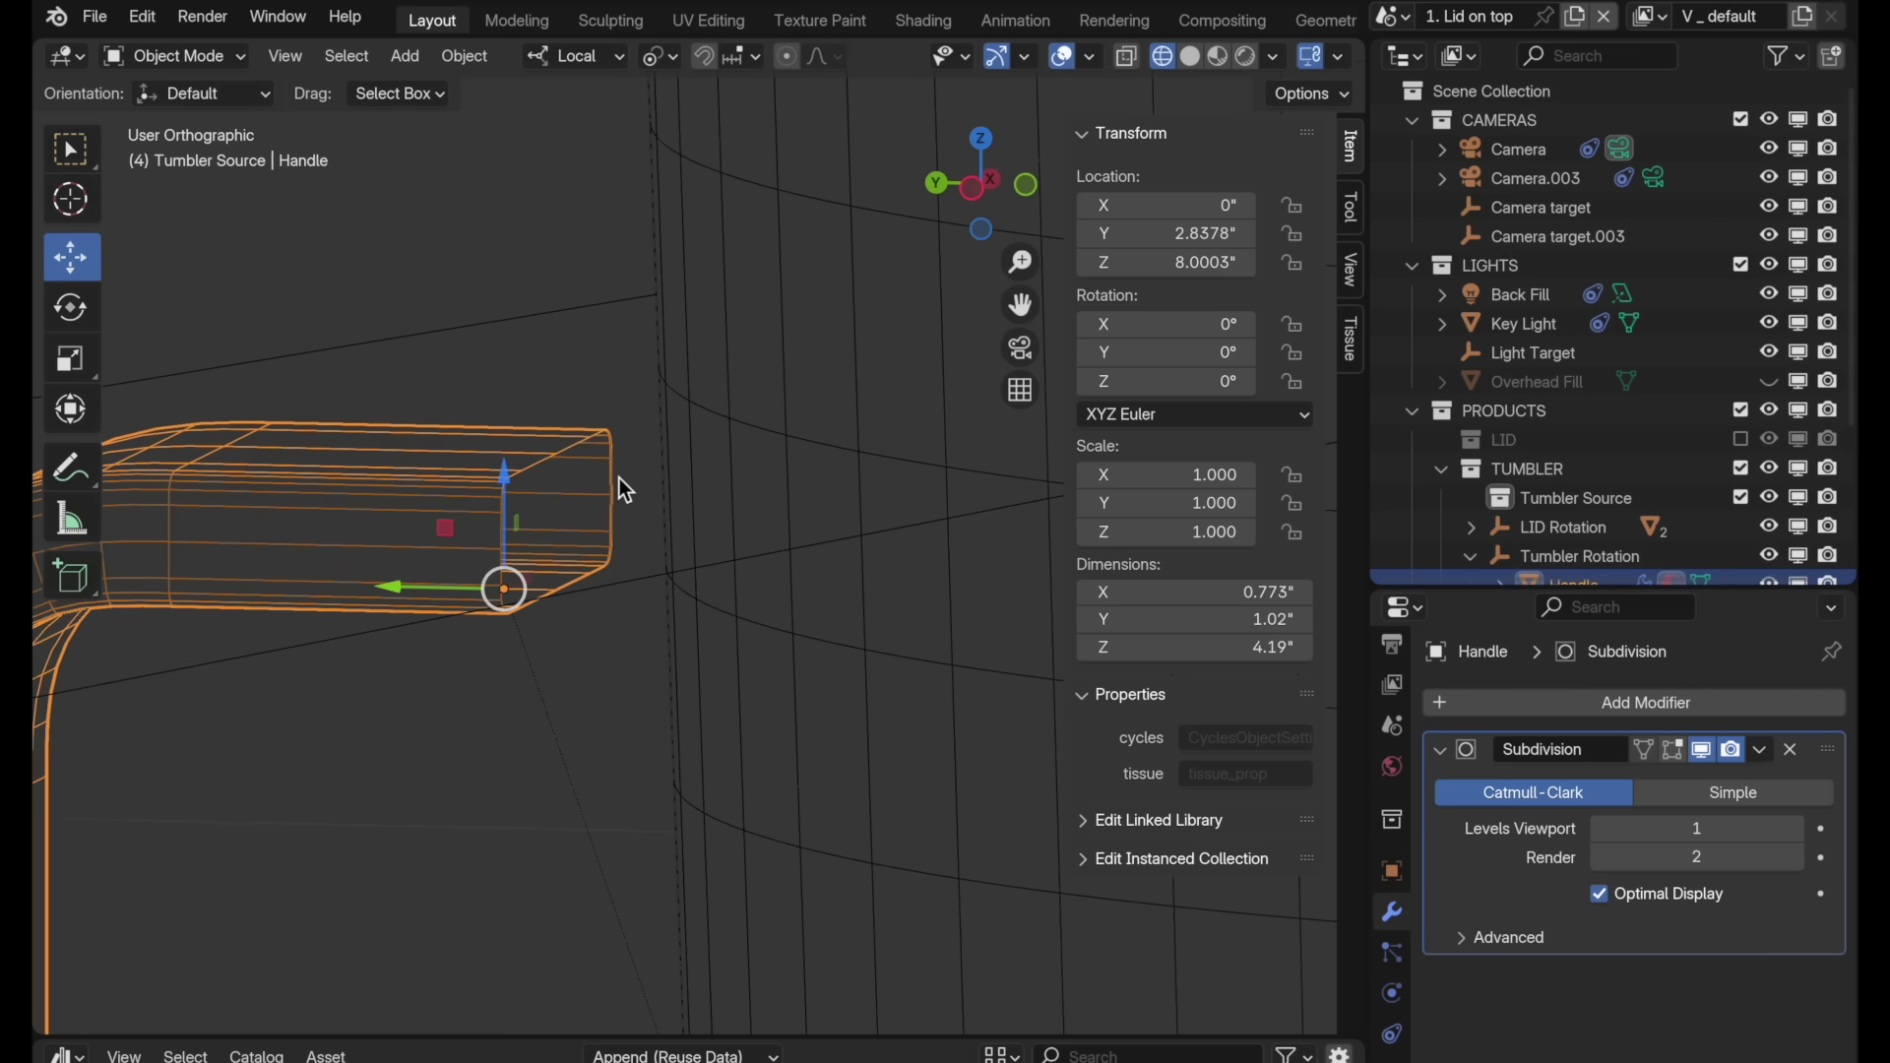
key("grave")
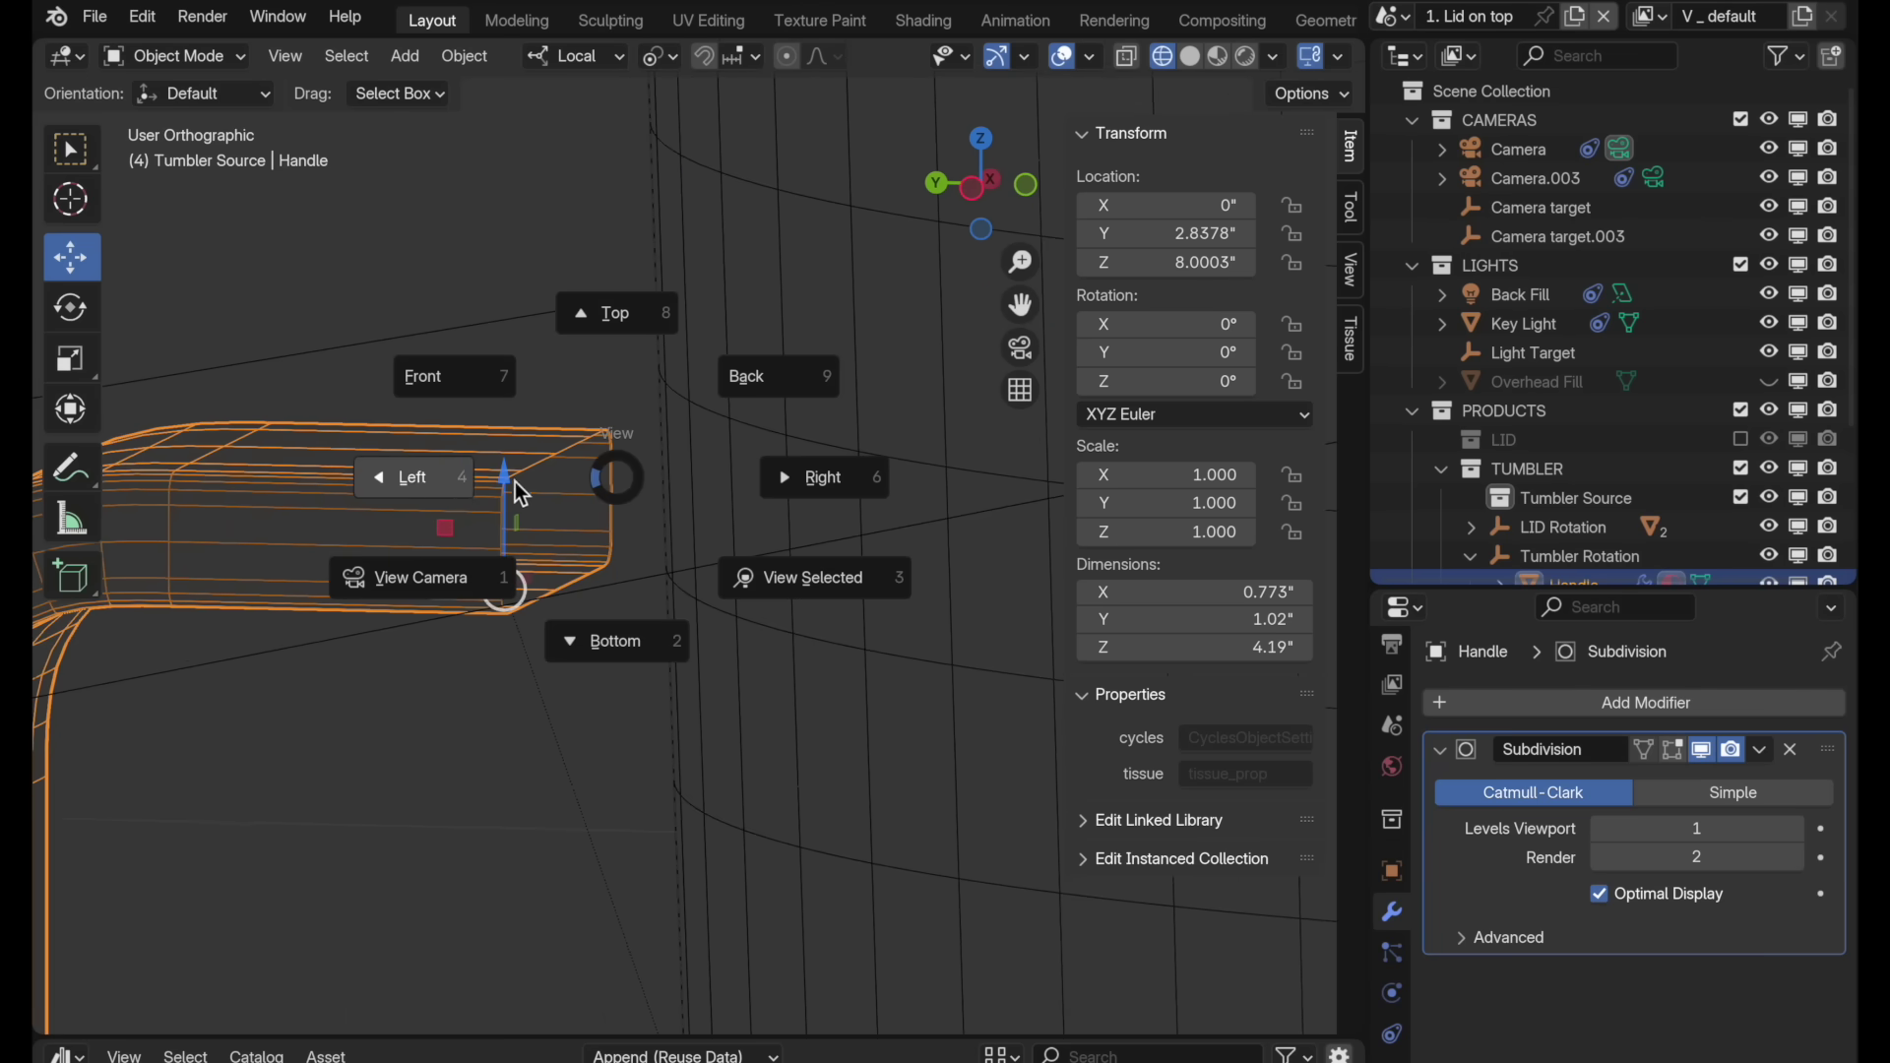
left_click(451, 483)
Step: In Edit Mode, extrude the arm's end loop twice along local Y toward the body
key("Tab")
scroll(624, 422, "up", 3)
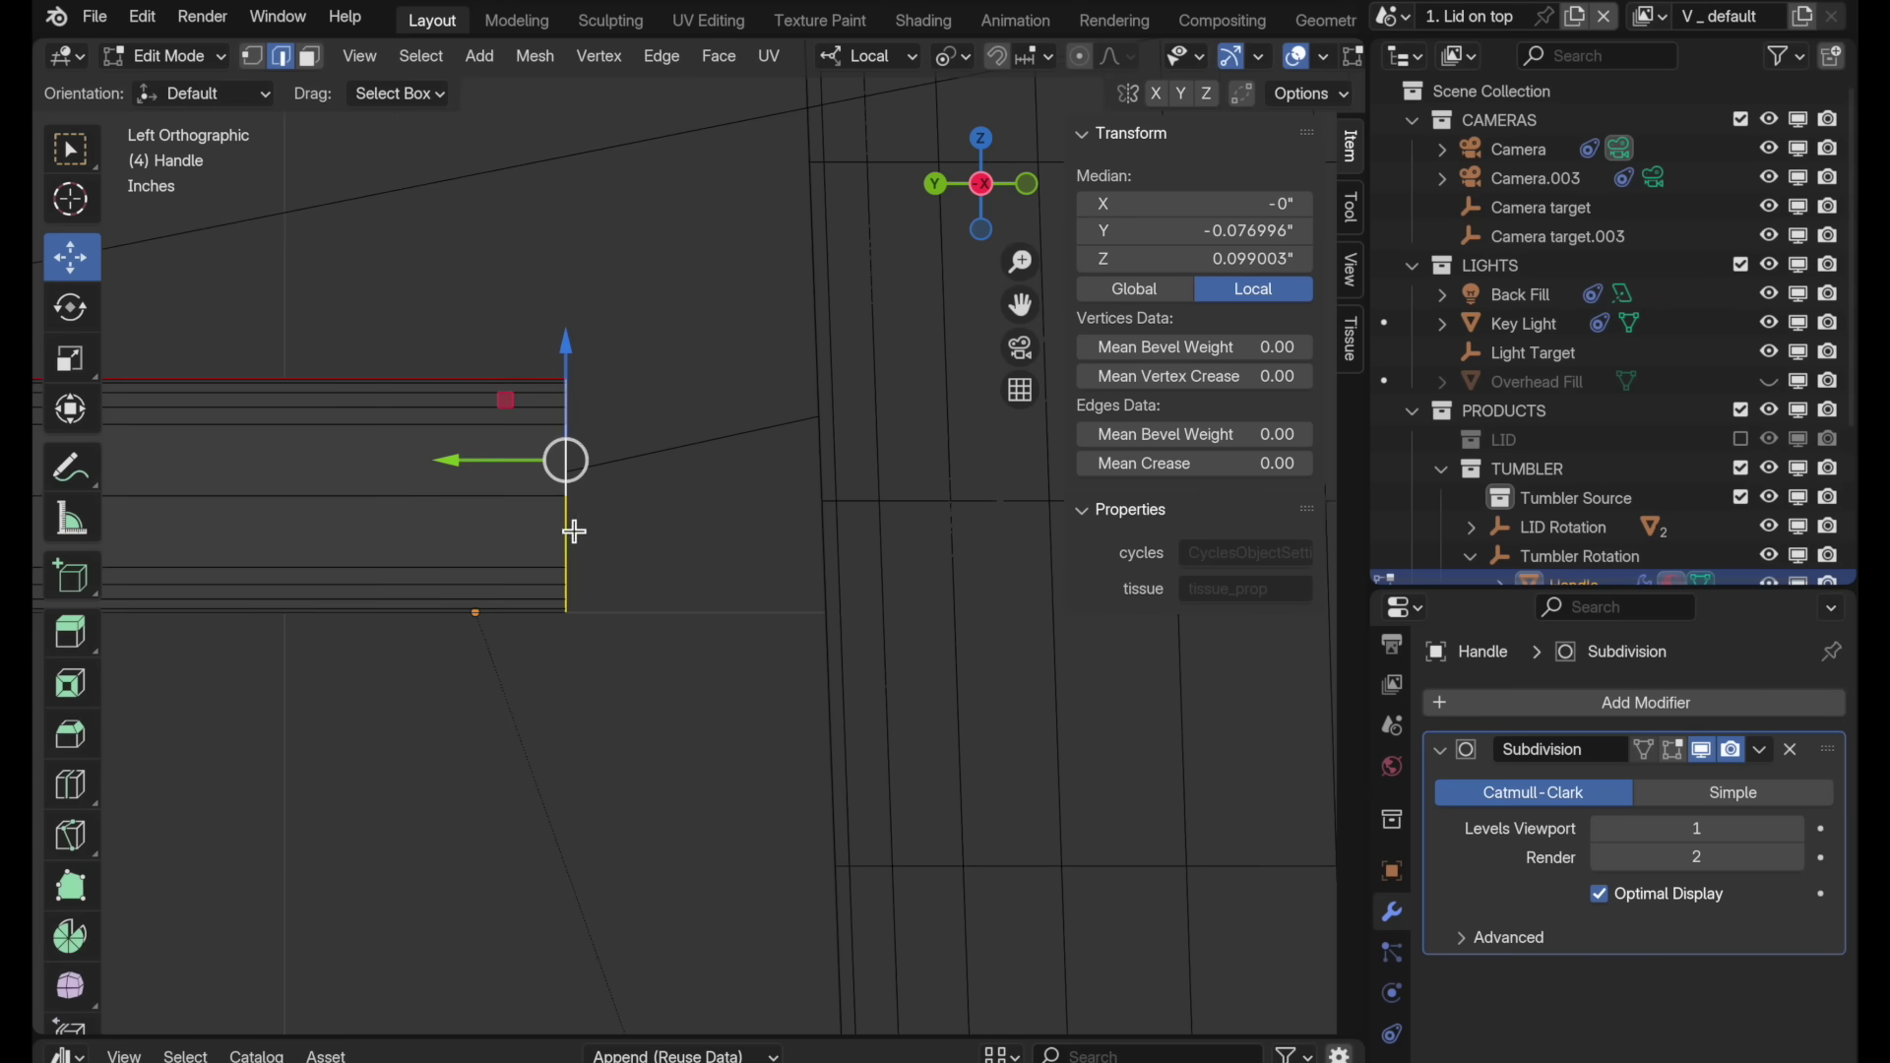
key("e")
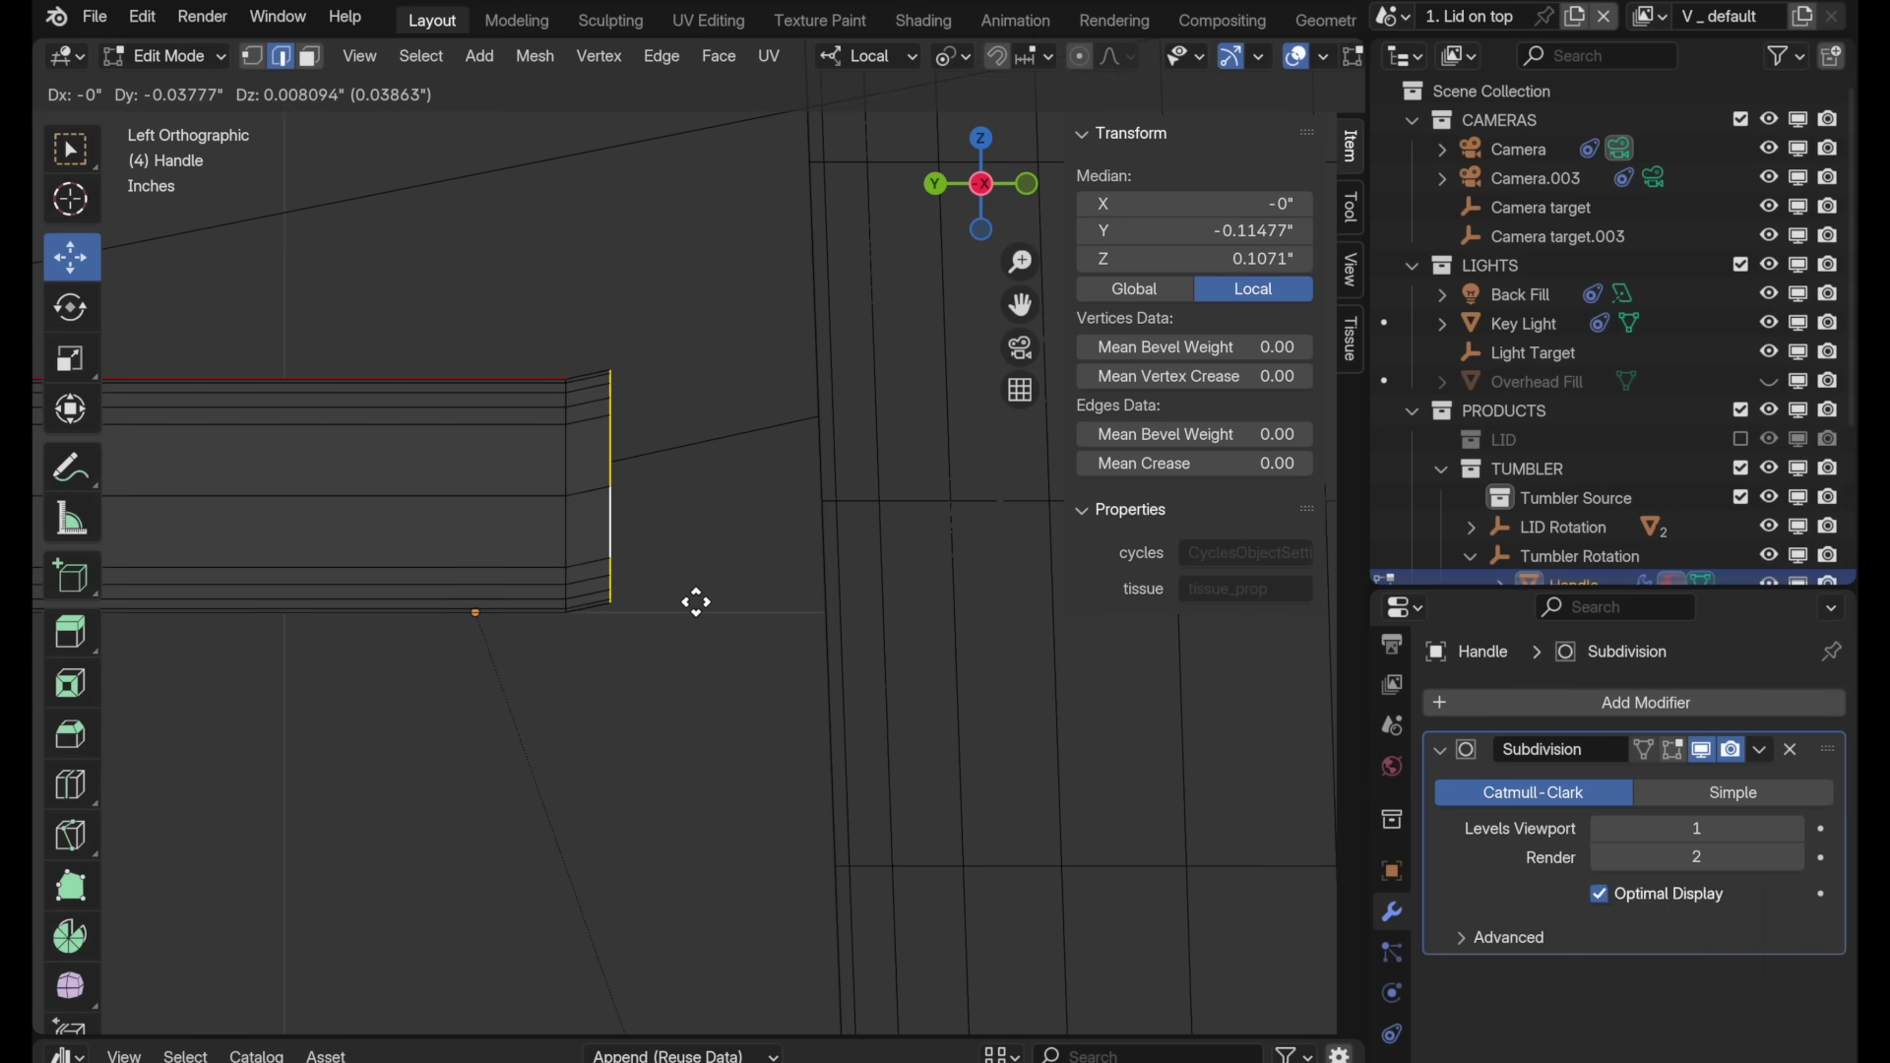
key("y")
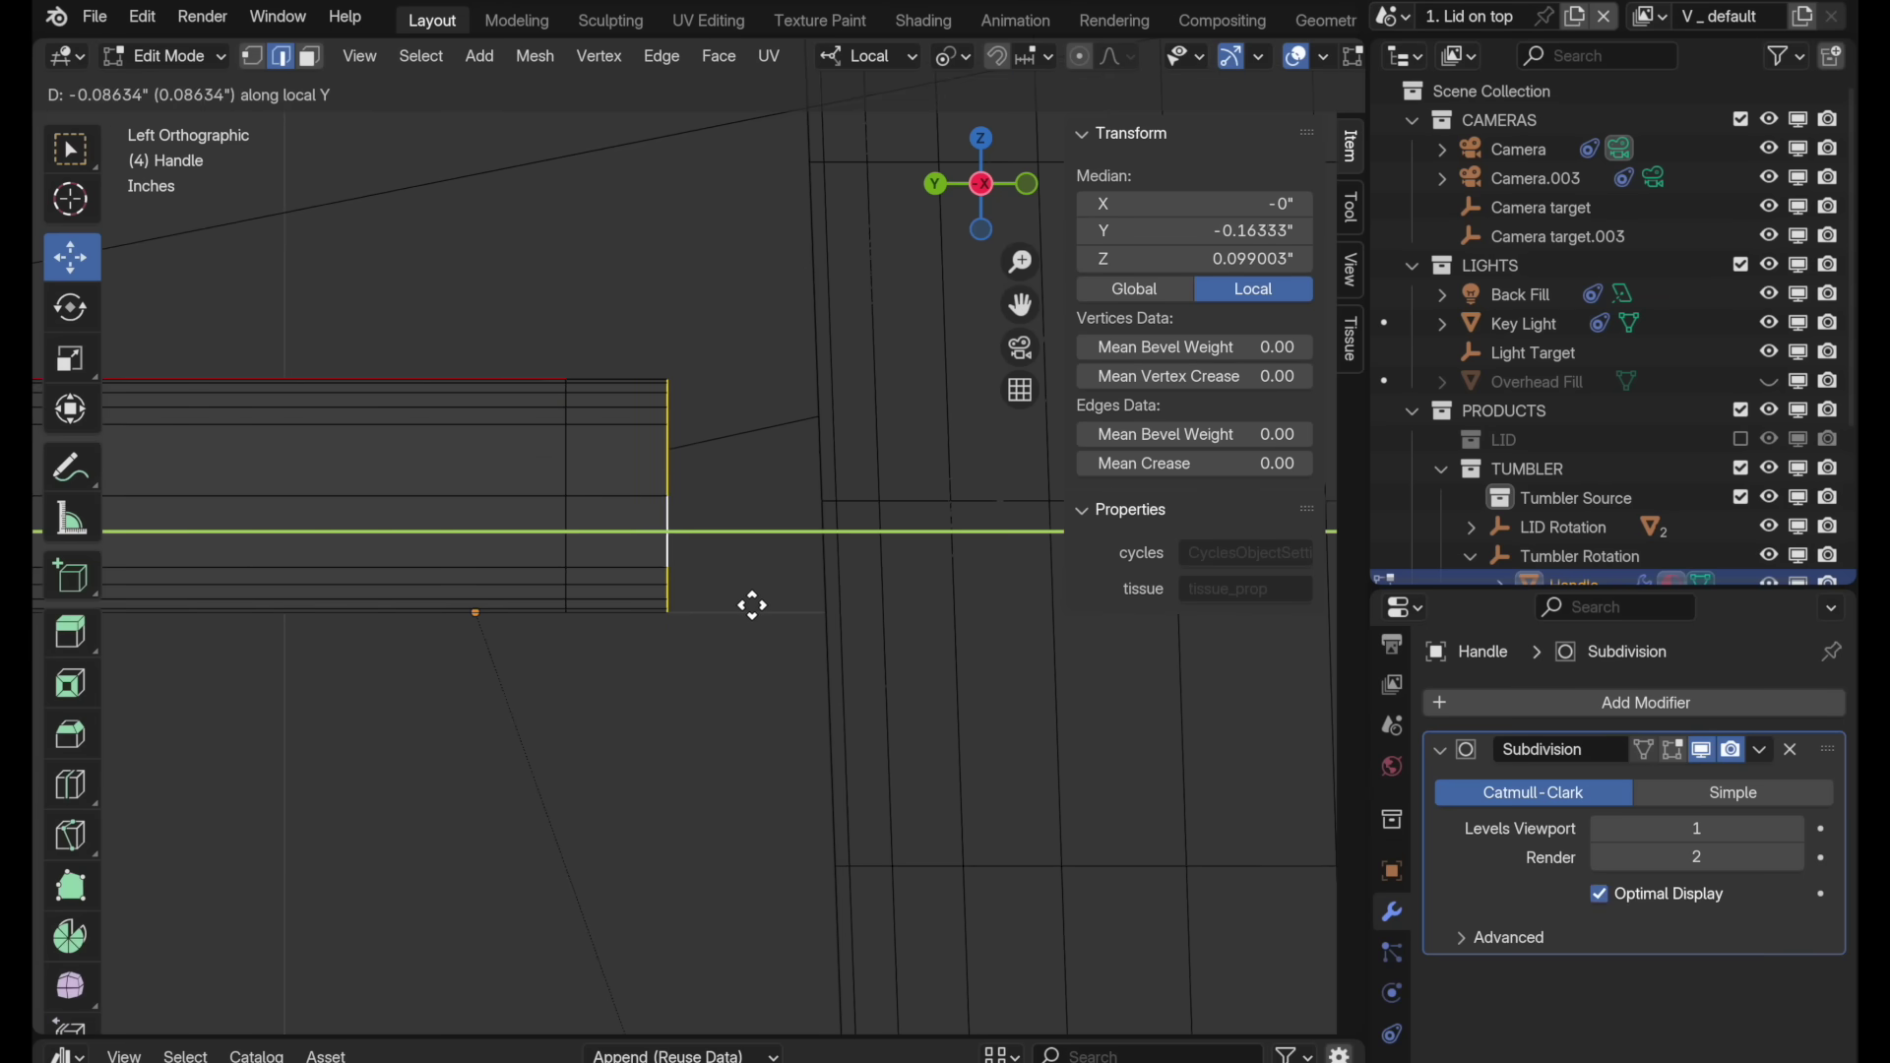
left_click(749, 603)
key("shift+r")
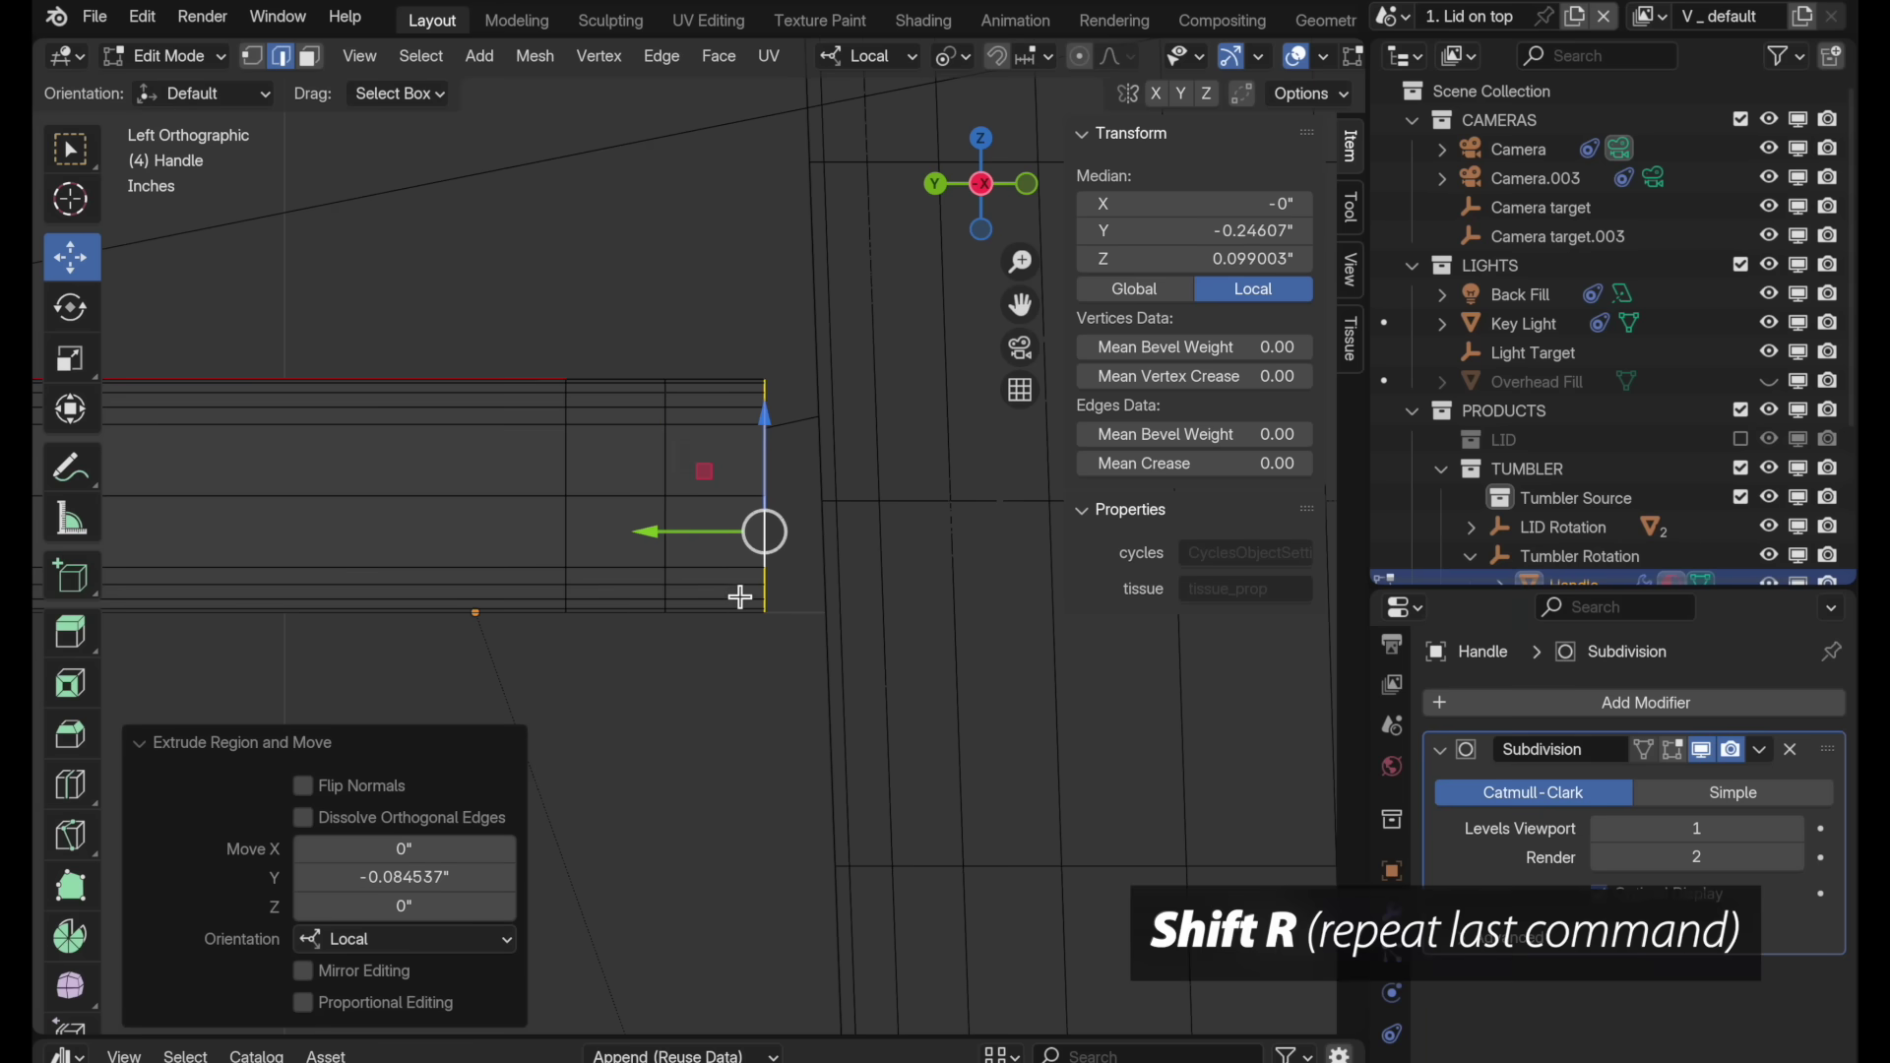
scroll(686, 530, "up", 3)
scroll(687, 530, "down", 4)
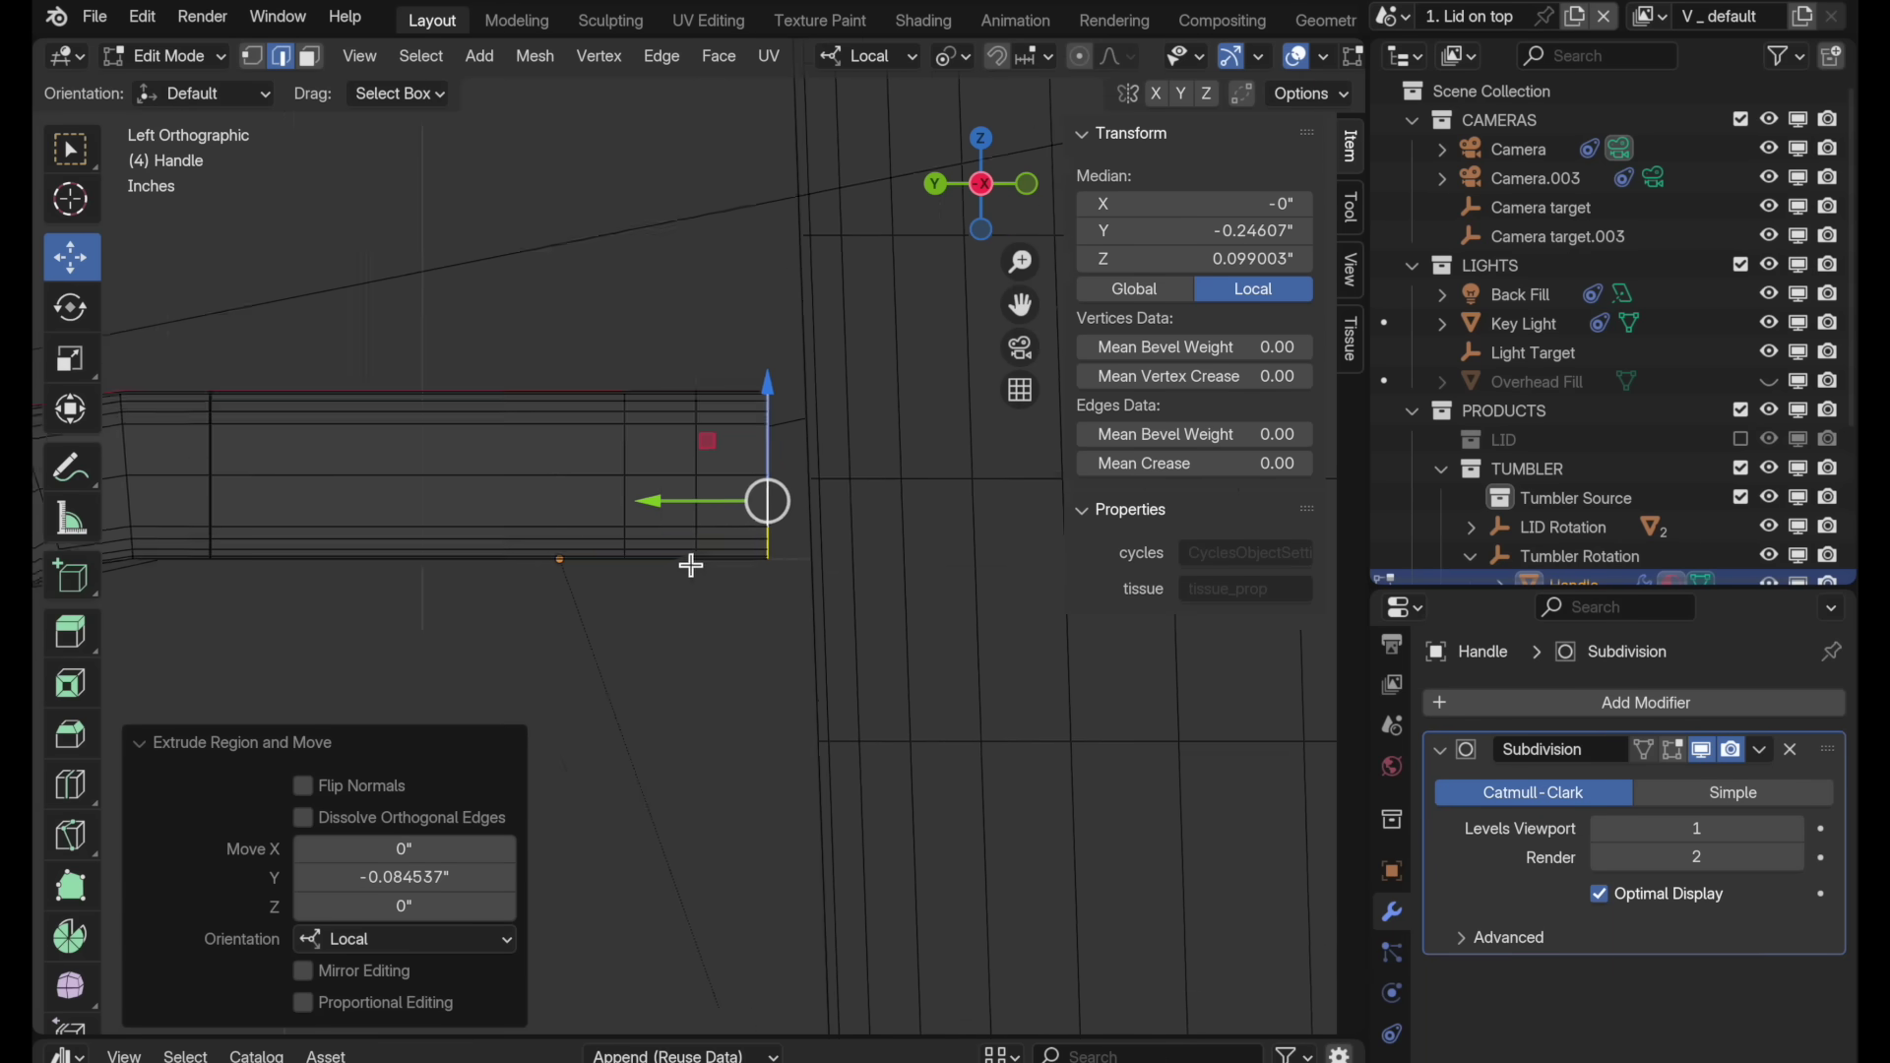
scroll(713, 595, "down", 3, "shift")
scroll(722, 221, "up", 6)
scroll(725, 430, "down", 4)
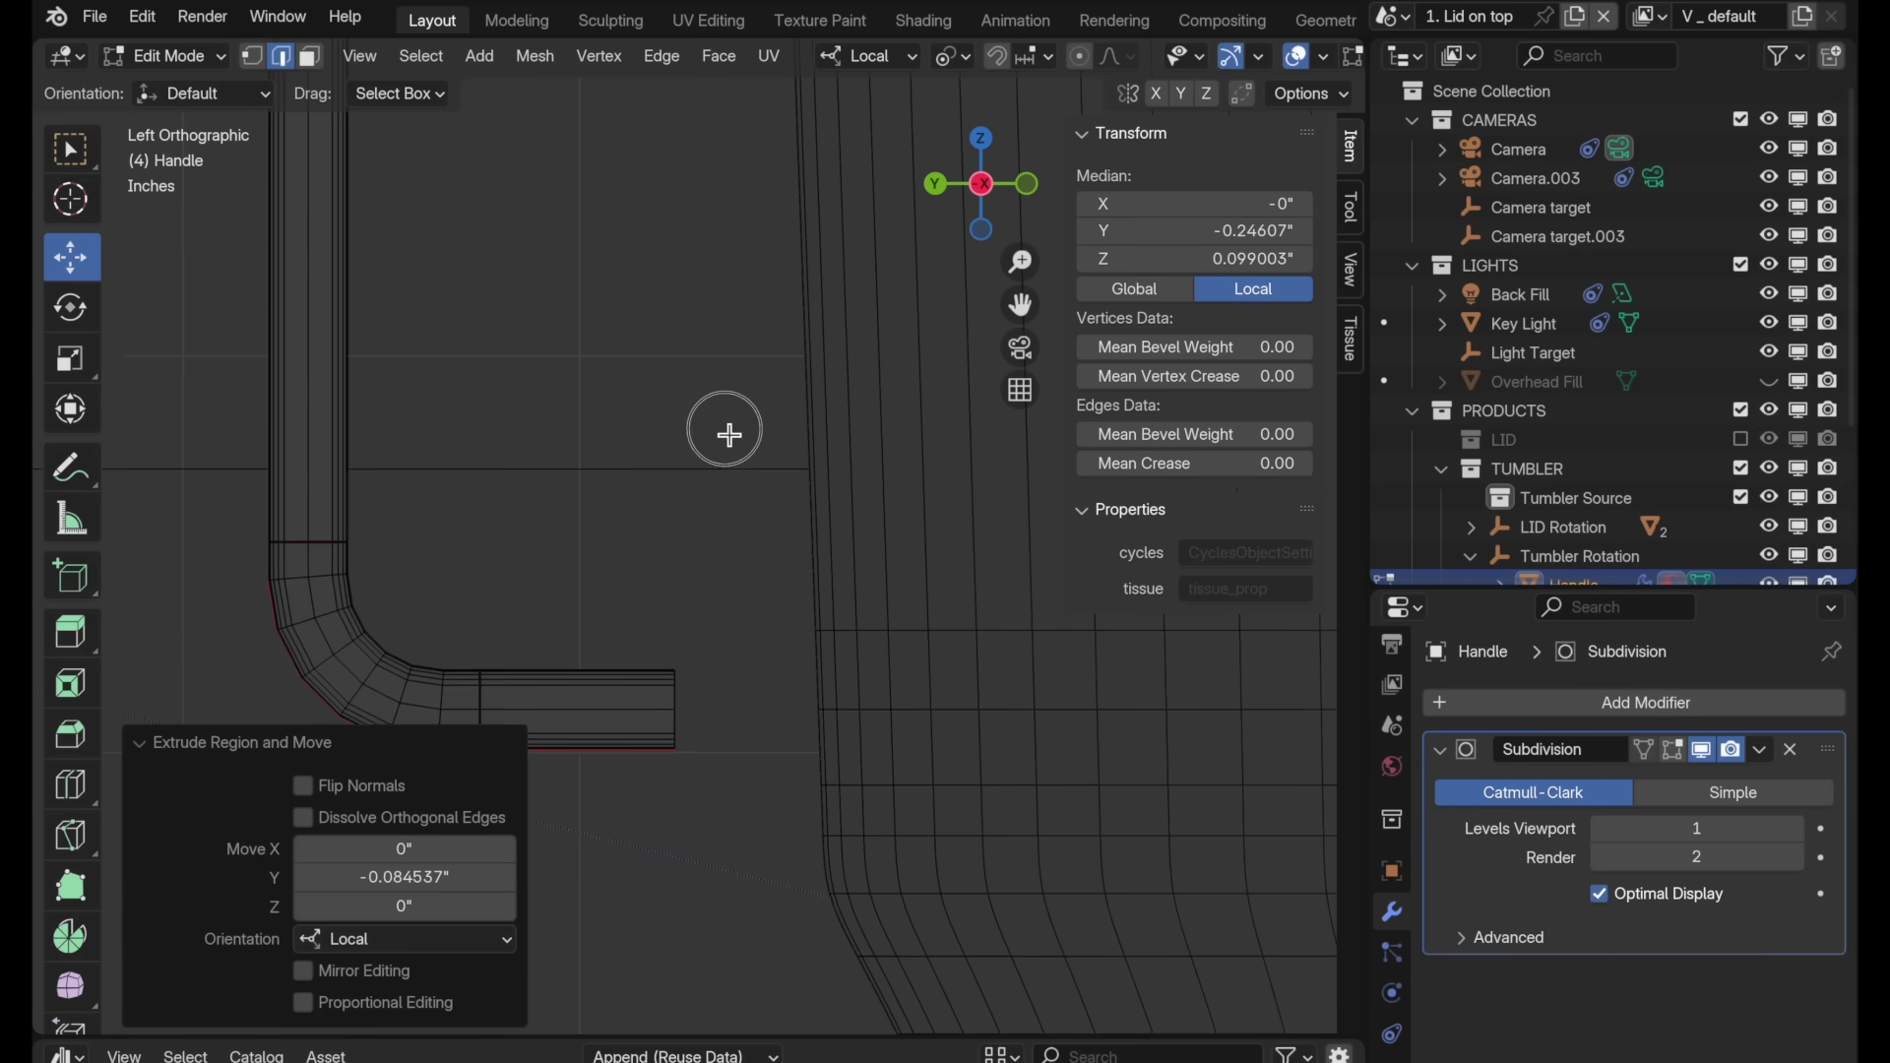
scroll(712, 523, "down", 2, "shift")
scroll(794, 393, "up", 5)
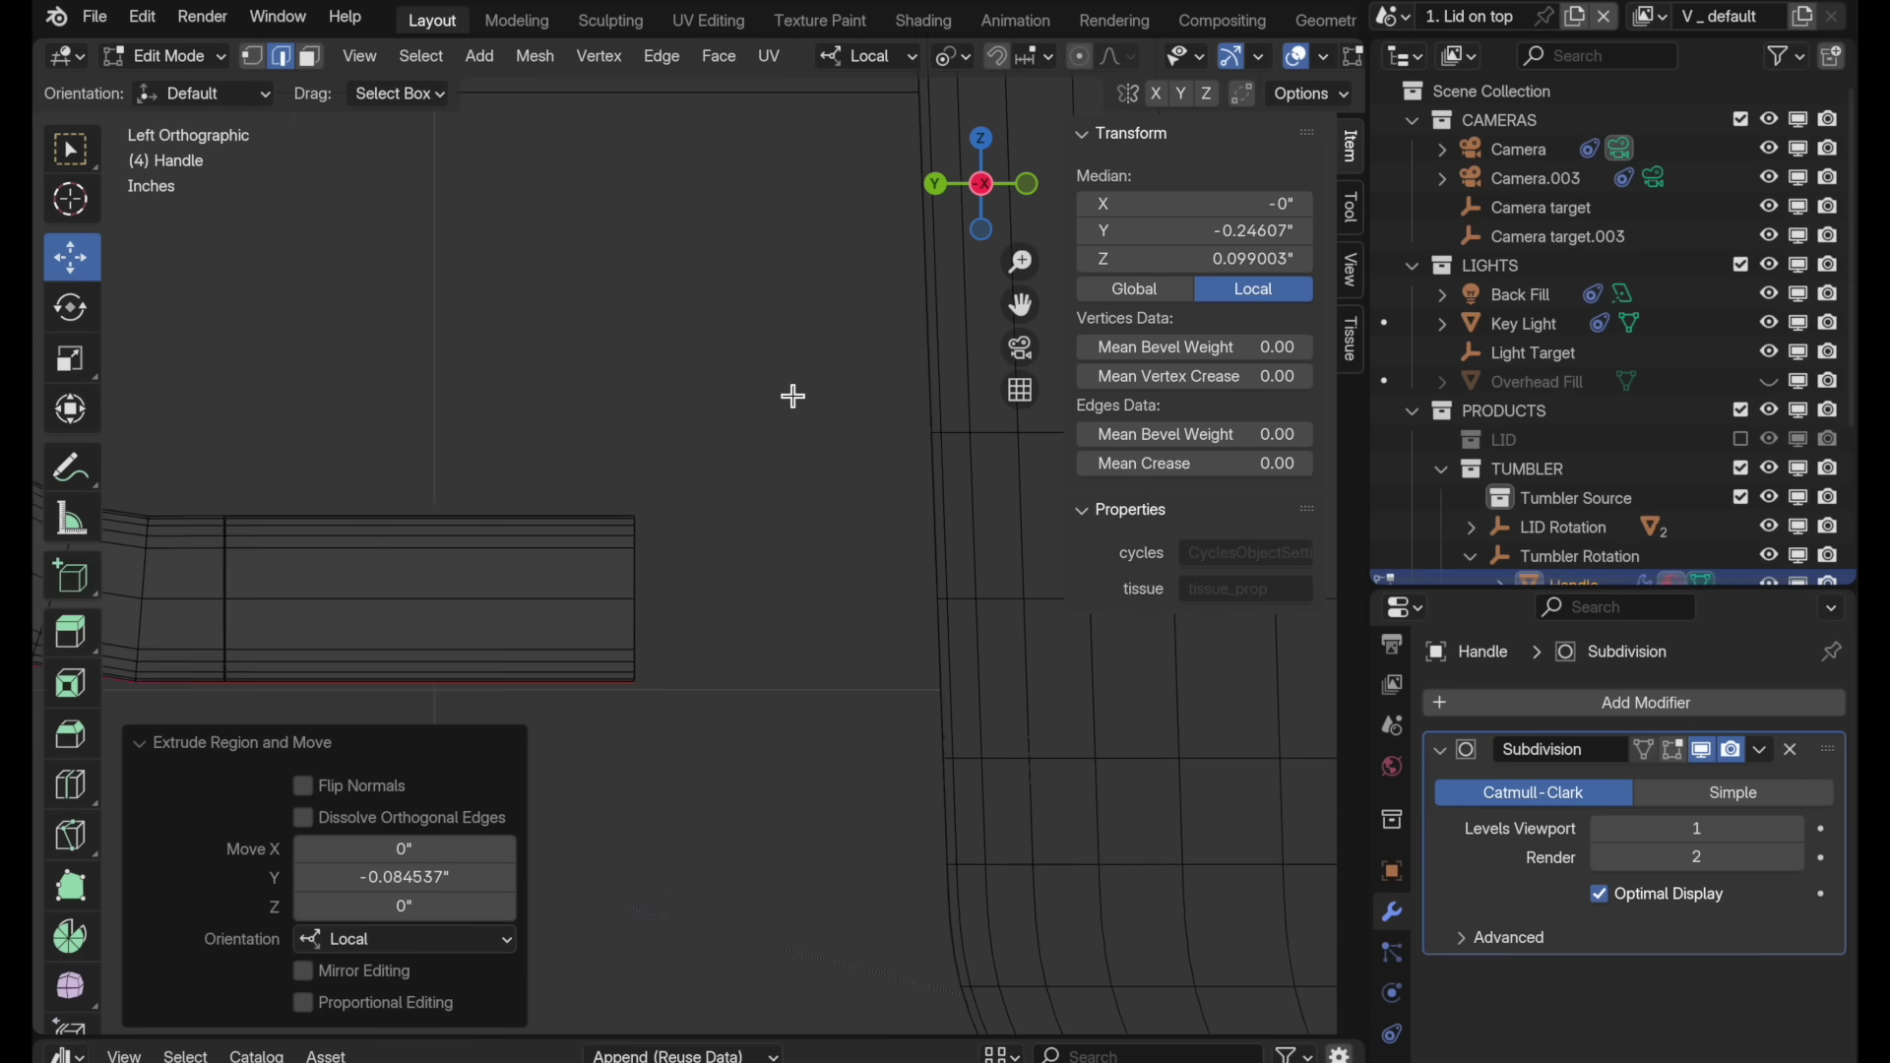
Step: Move the end edge further out along local Y, then extrude once more (-0.075927 in Y)
left_click(640, 569)
left_click_drag(626, 571, 727, 591)
middle_click_drag(882, 616, 590, 616, "shift")
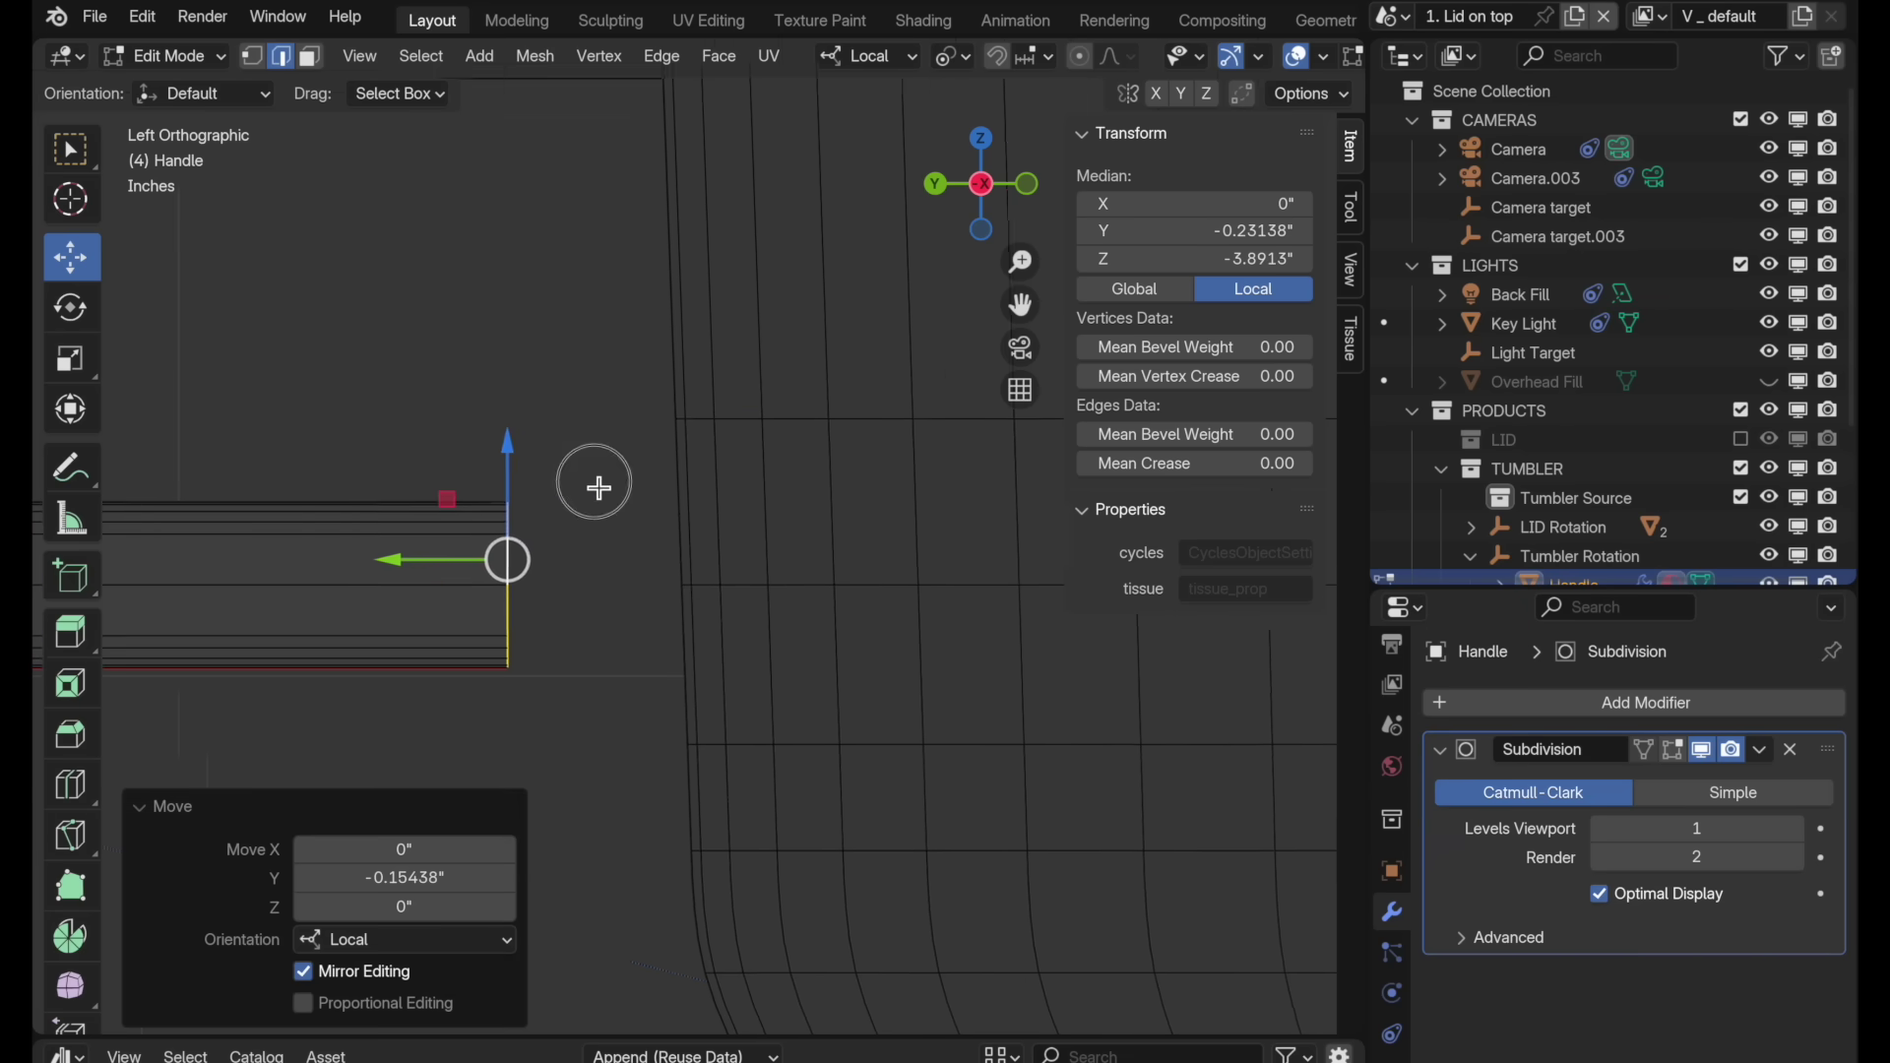
middle_click_drag(599, 487, 631, 479, "shift")
key("g")
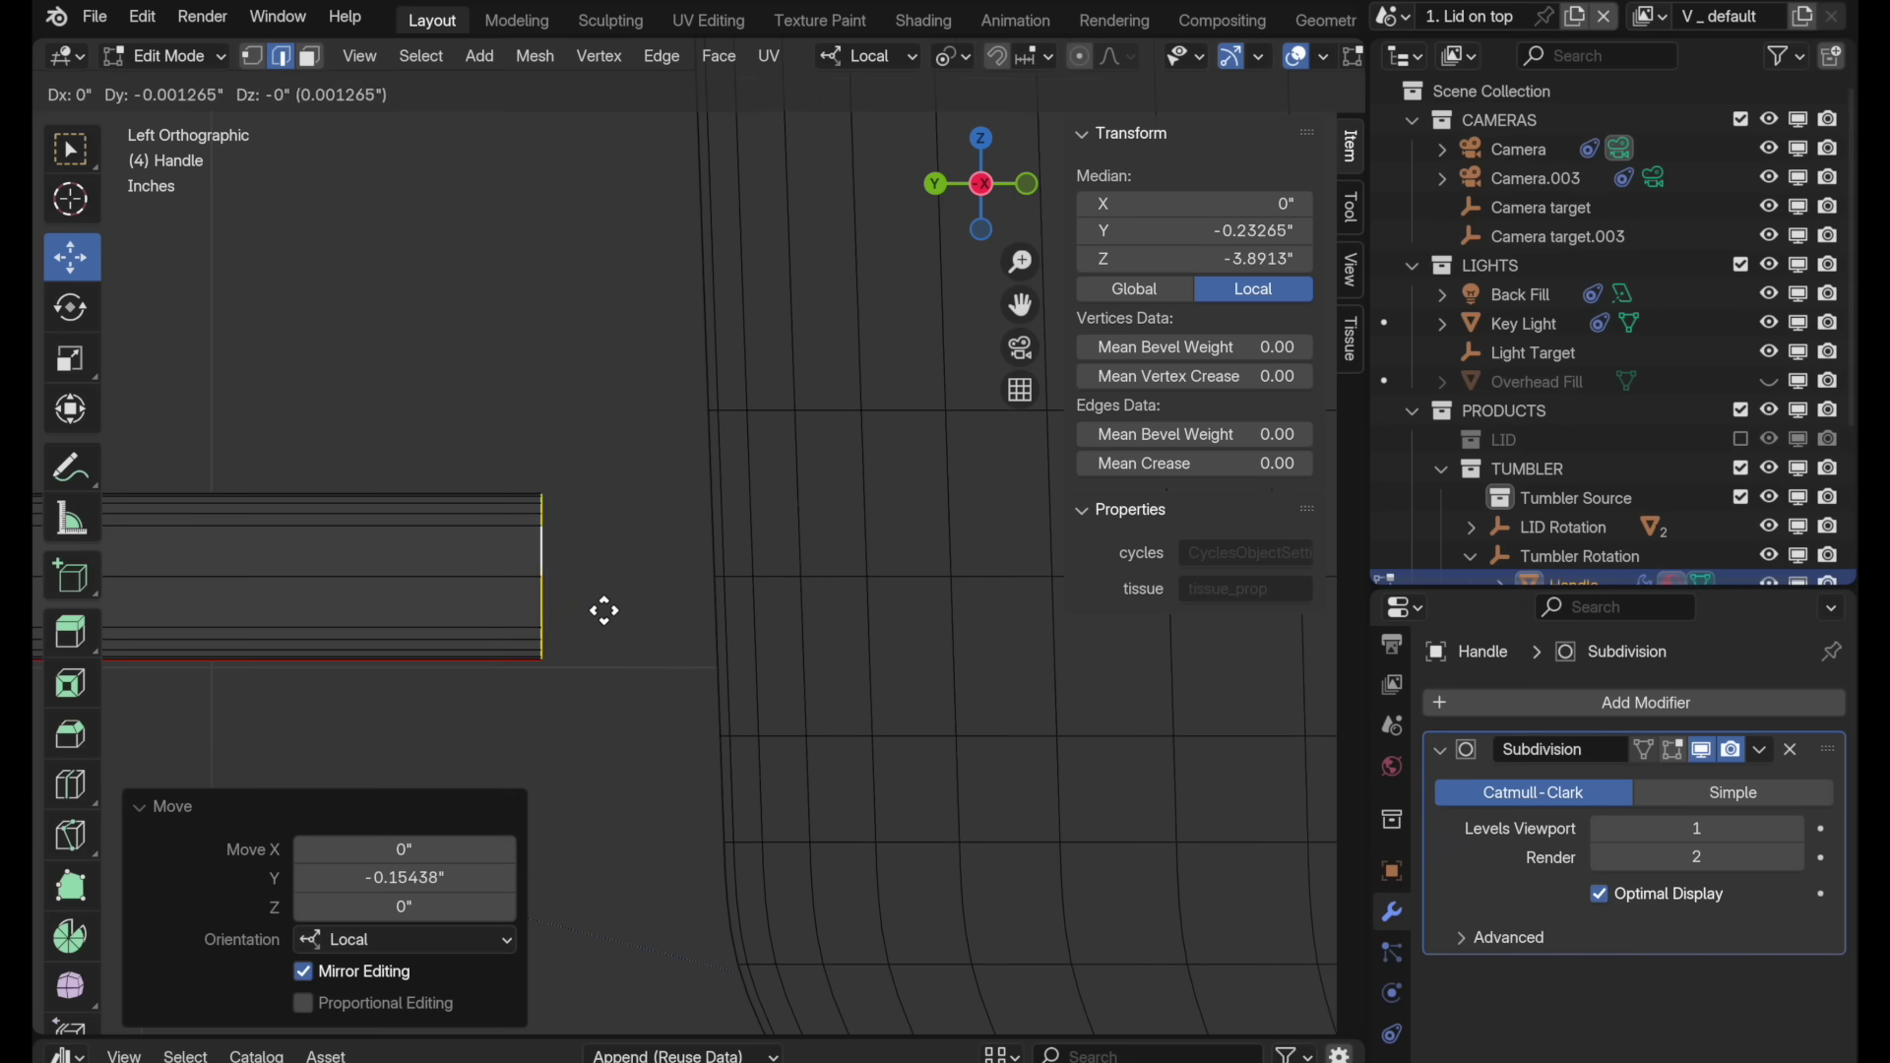
key("y")
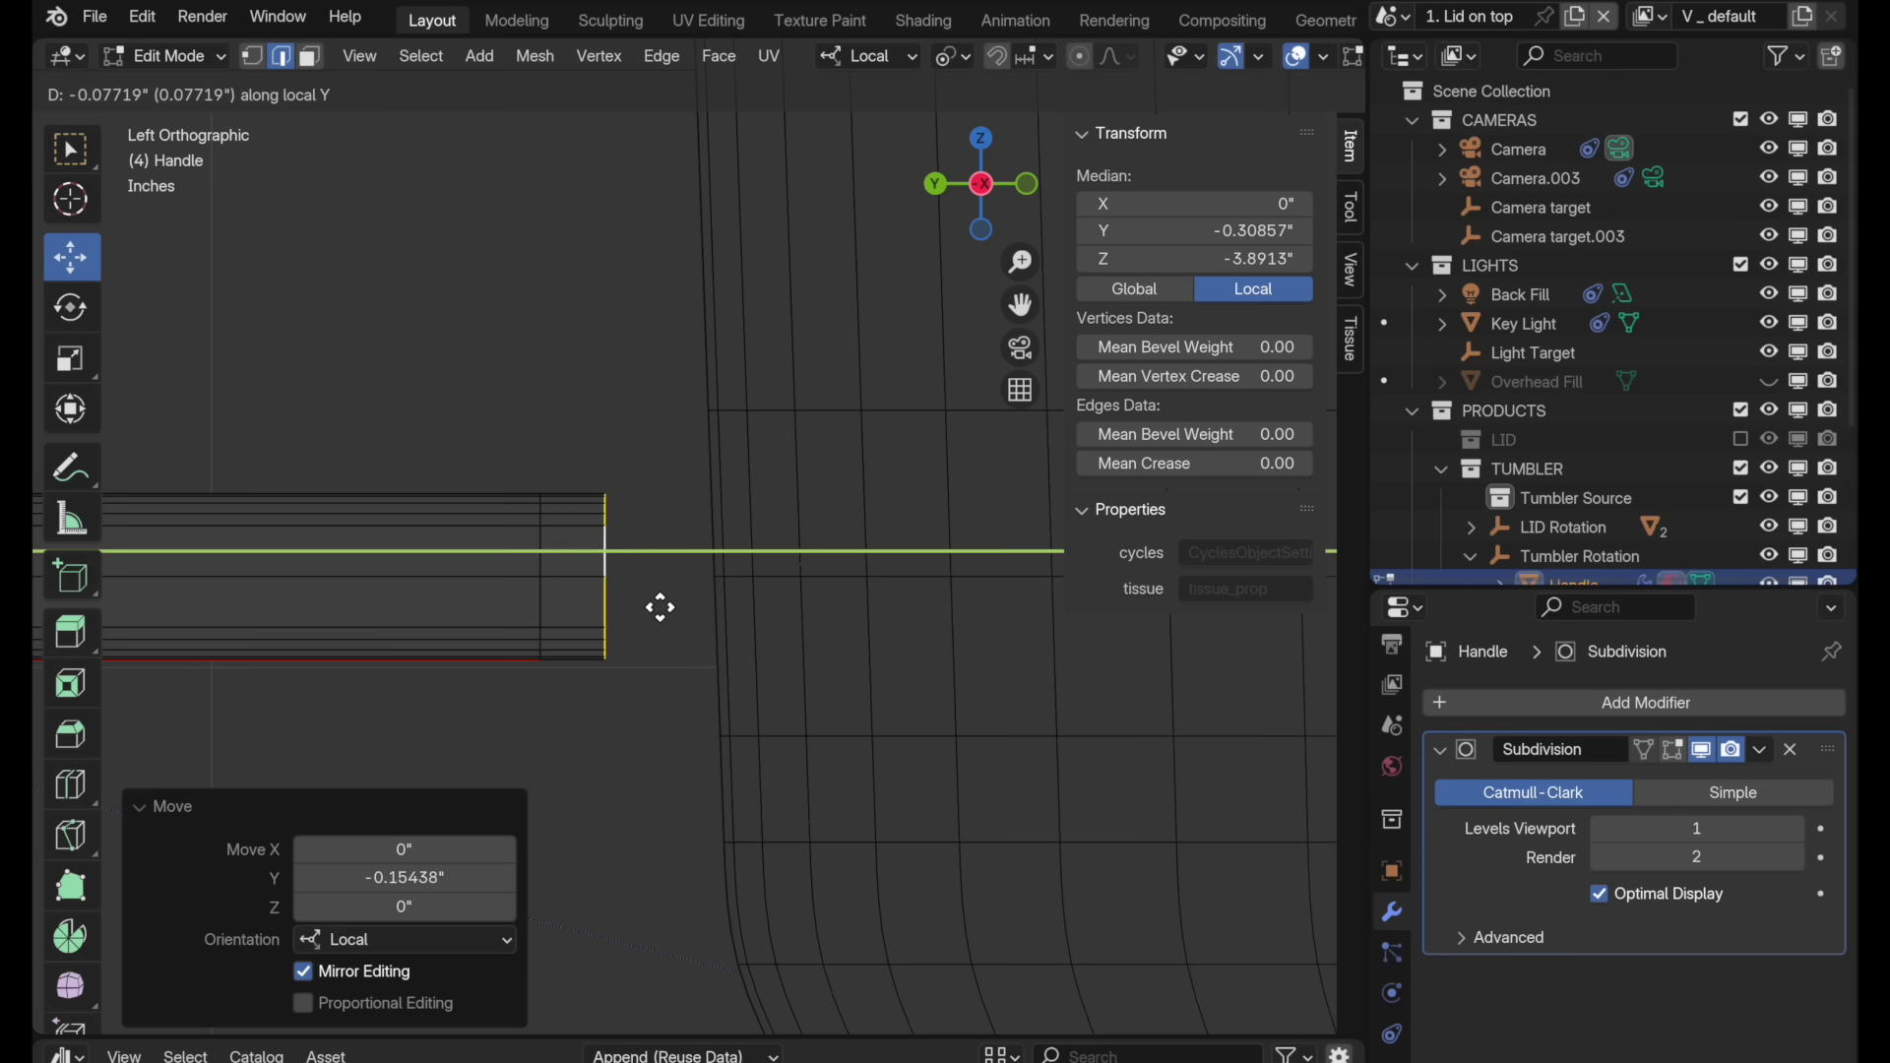
left_click(654, 607)
key("shift+r")
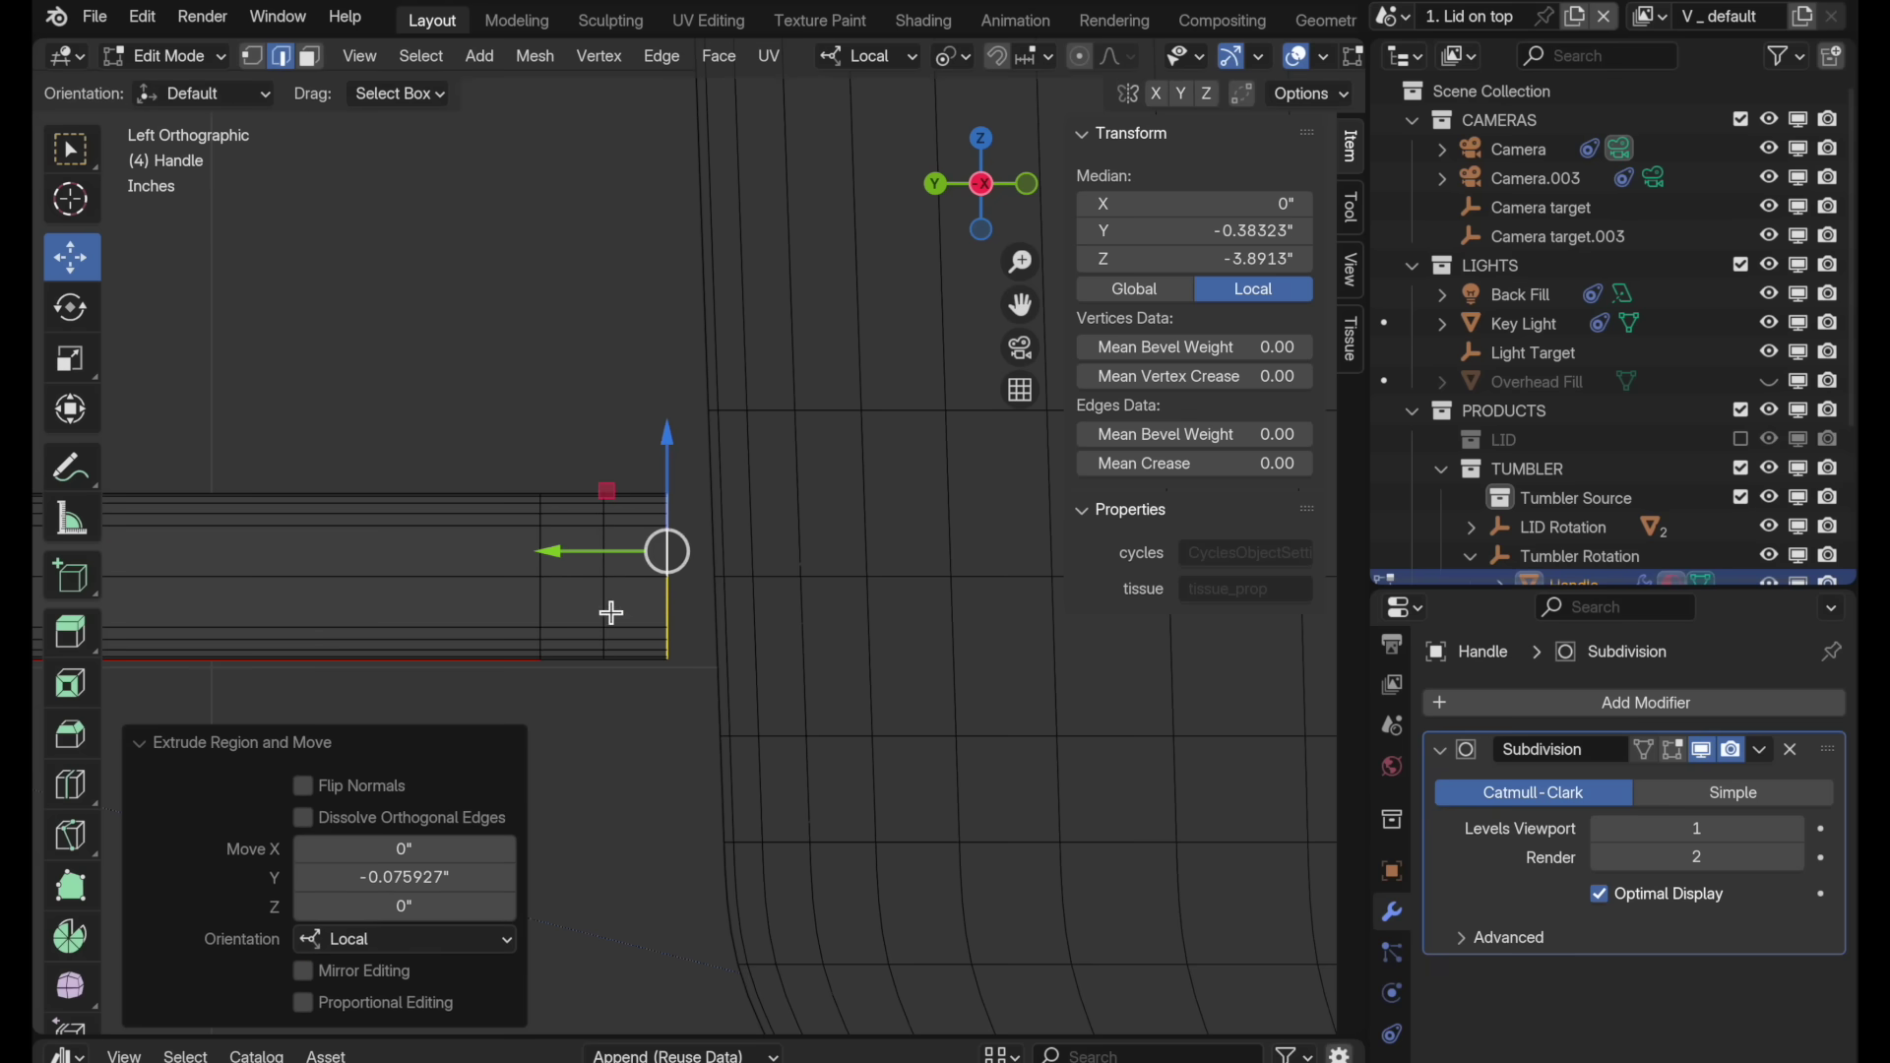
Step: Slide an edge loop near the arm's end closer to the tip
left_click(608, 612)
left_click(547, 563)
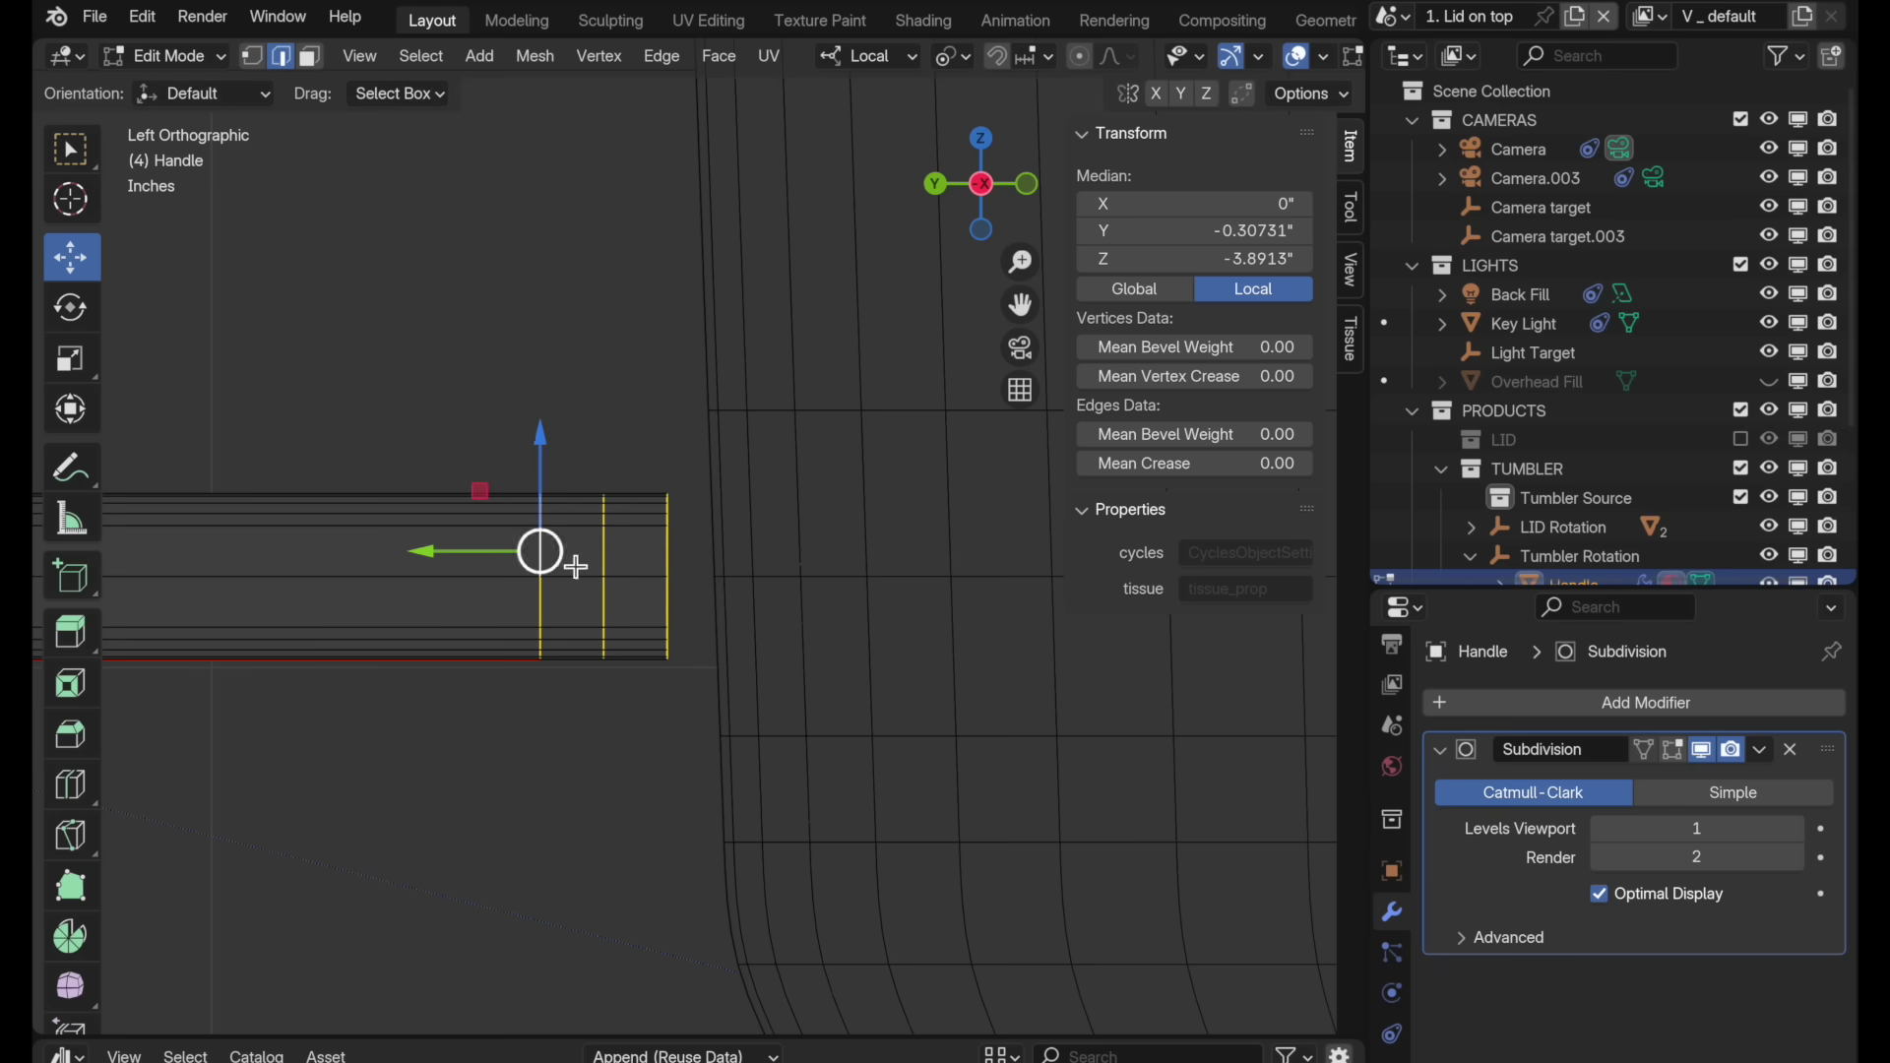
scroll(630, 546, "up", 1)
left_click_drag(458, 557, 517, 554)
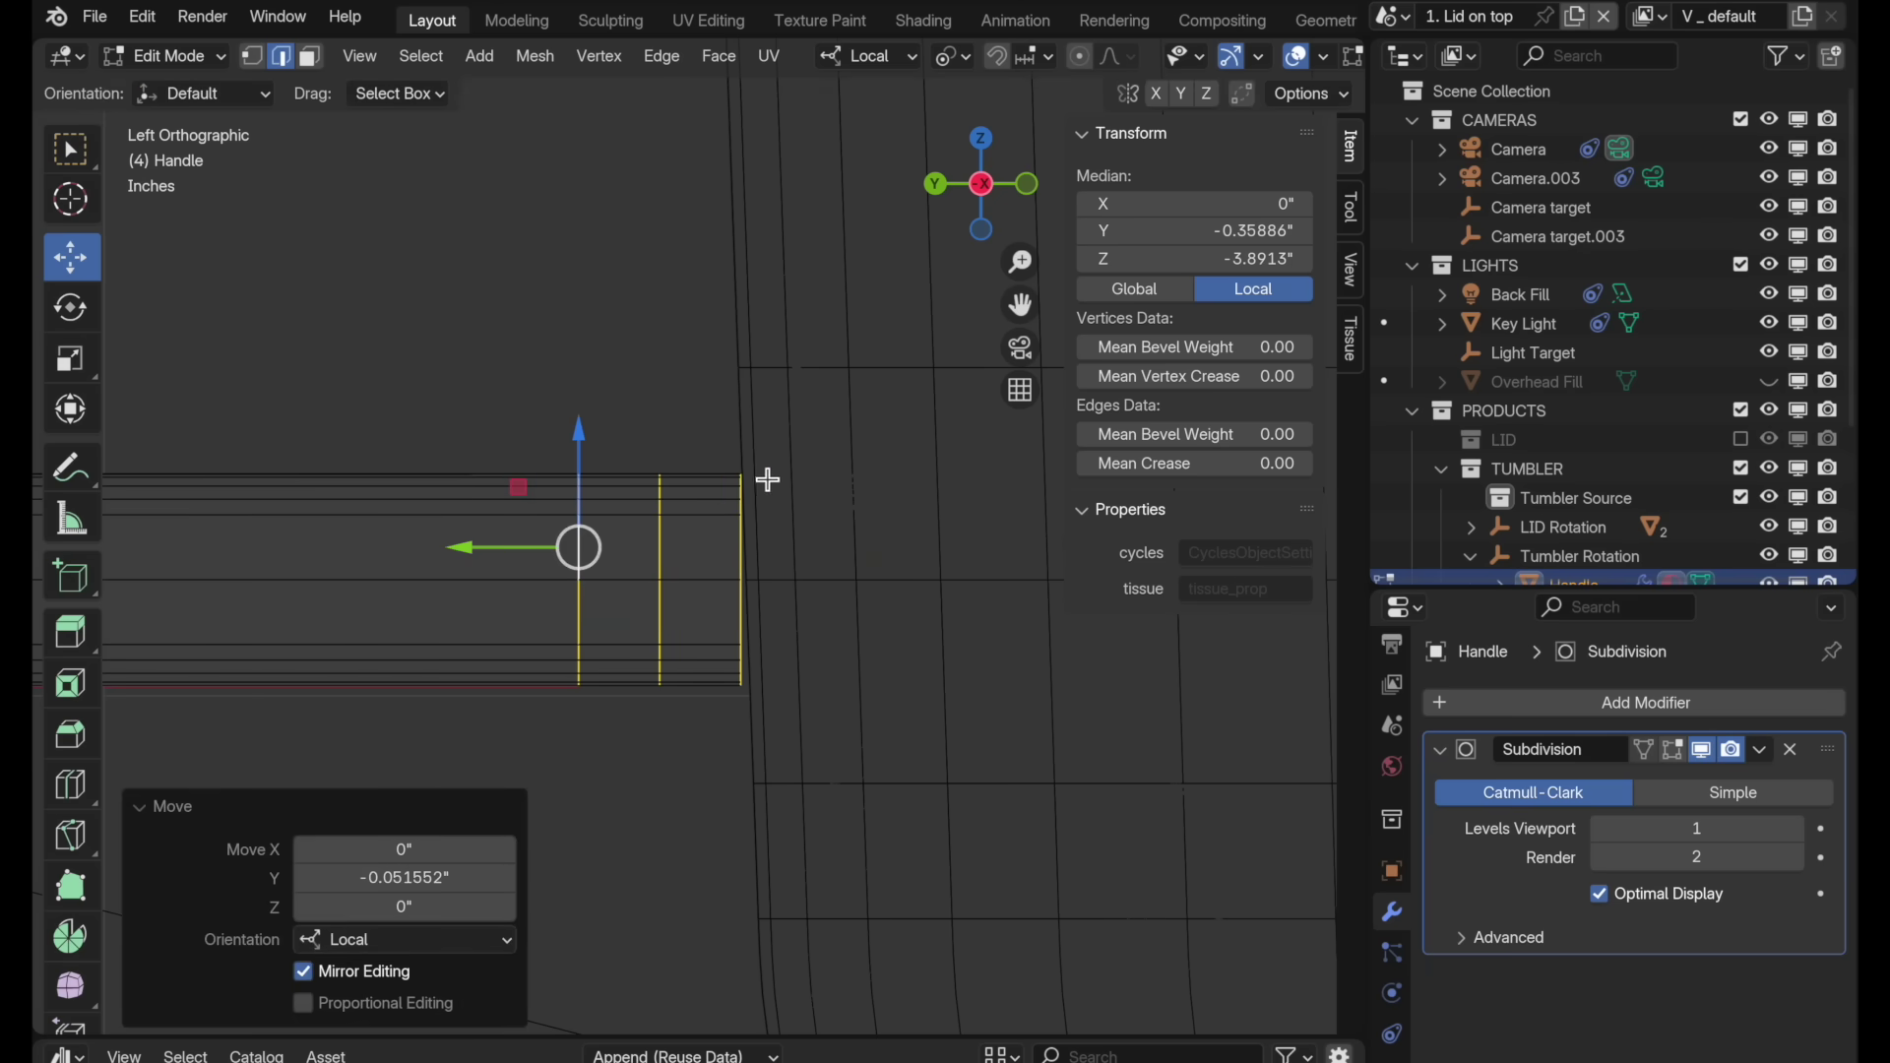
left_click_drag(525, 557, 546, 558)
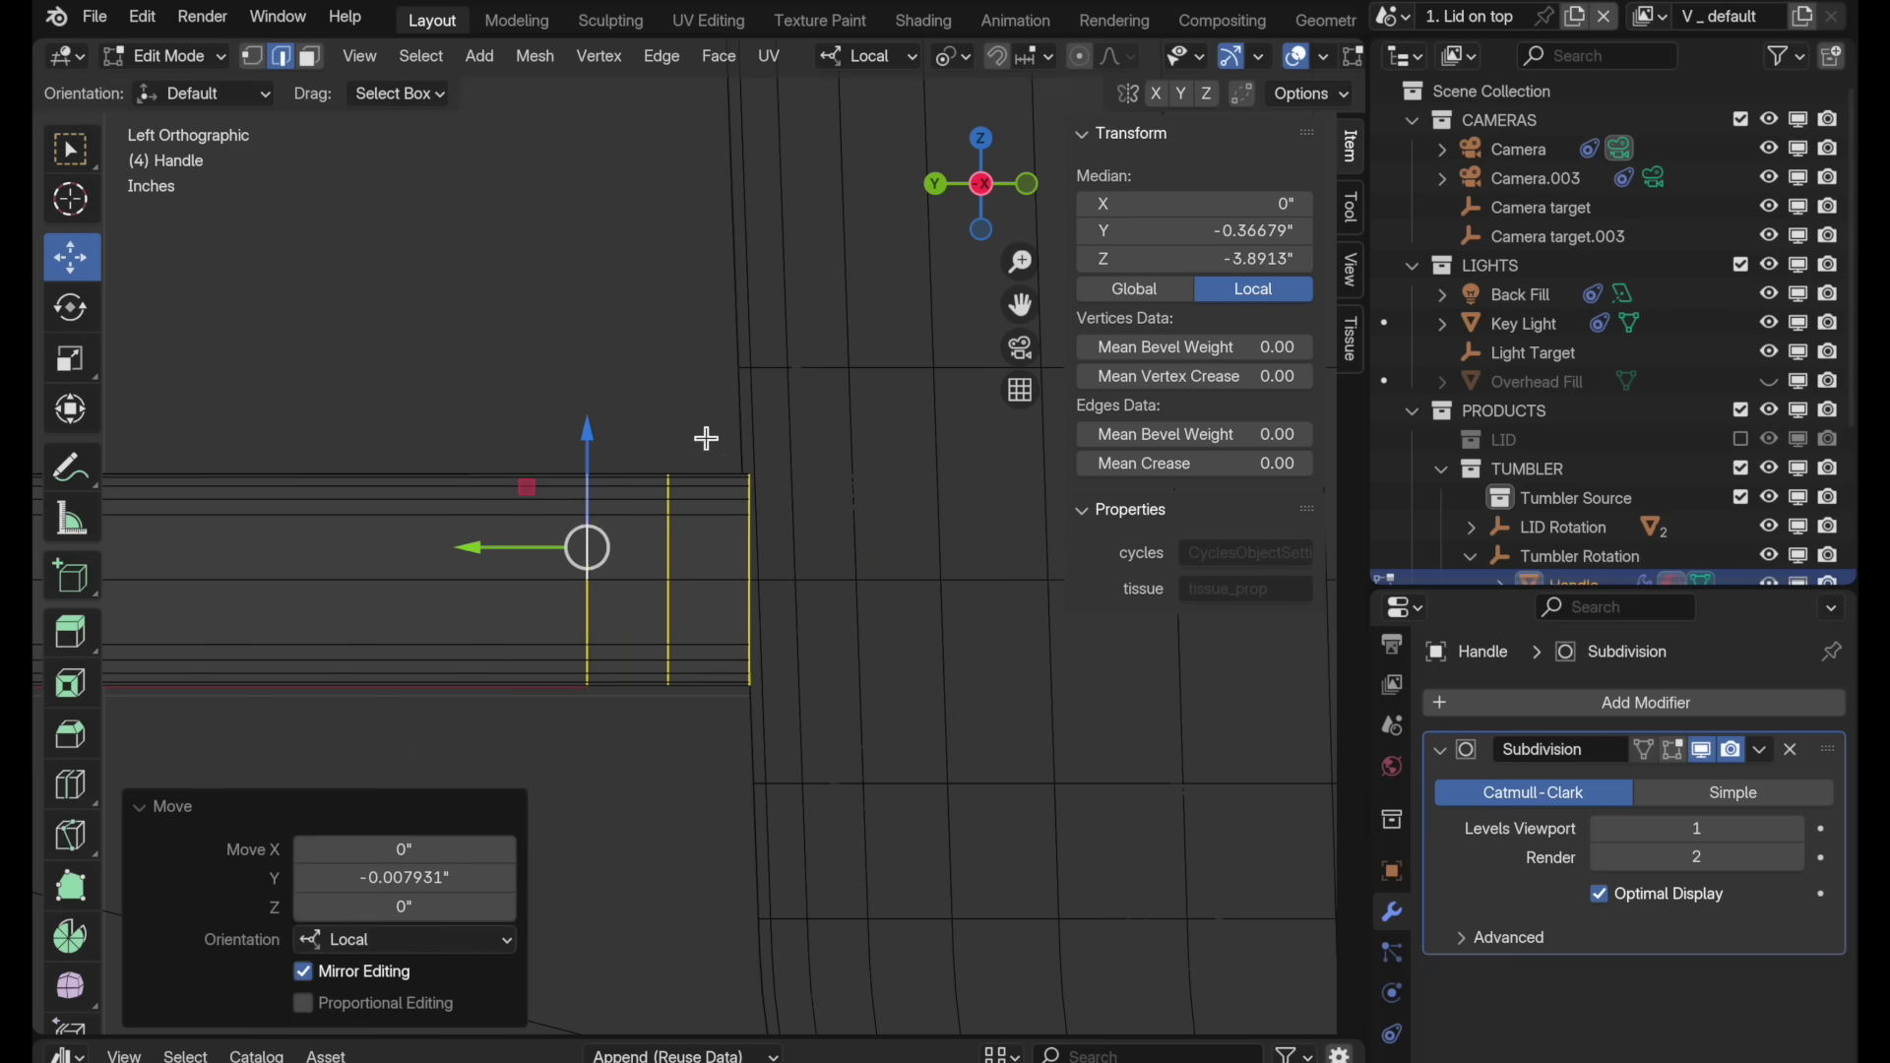
scroll(624, 548, "down", 2)
scroll(700, 660, "up", 10, "shift")
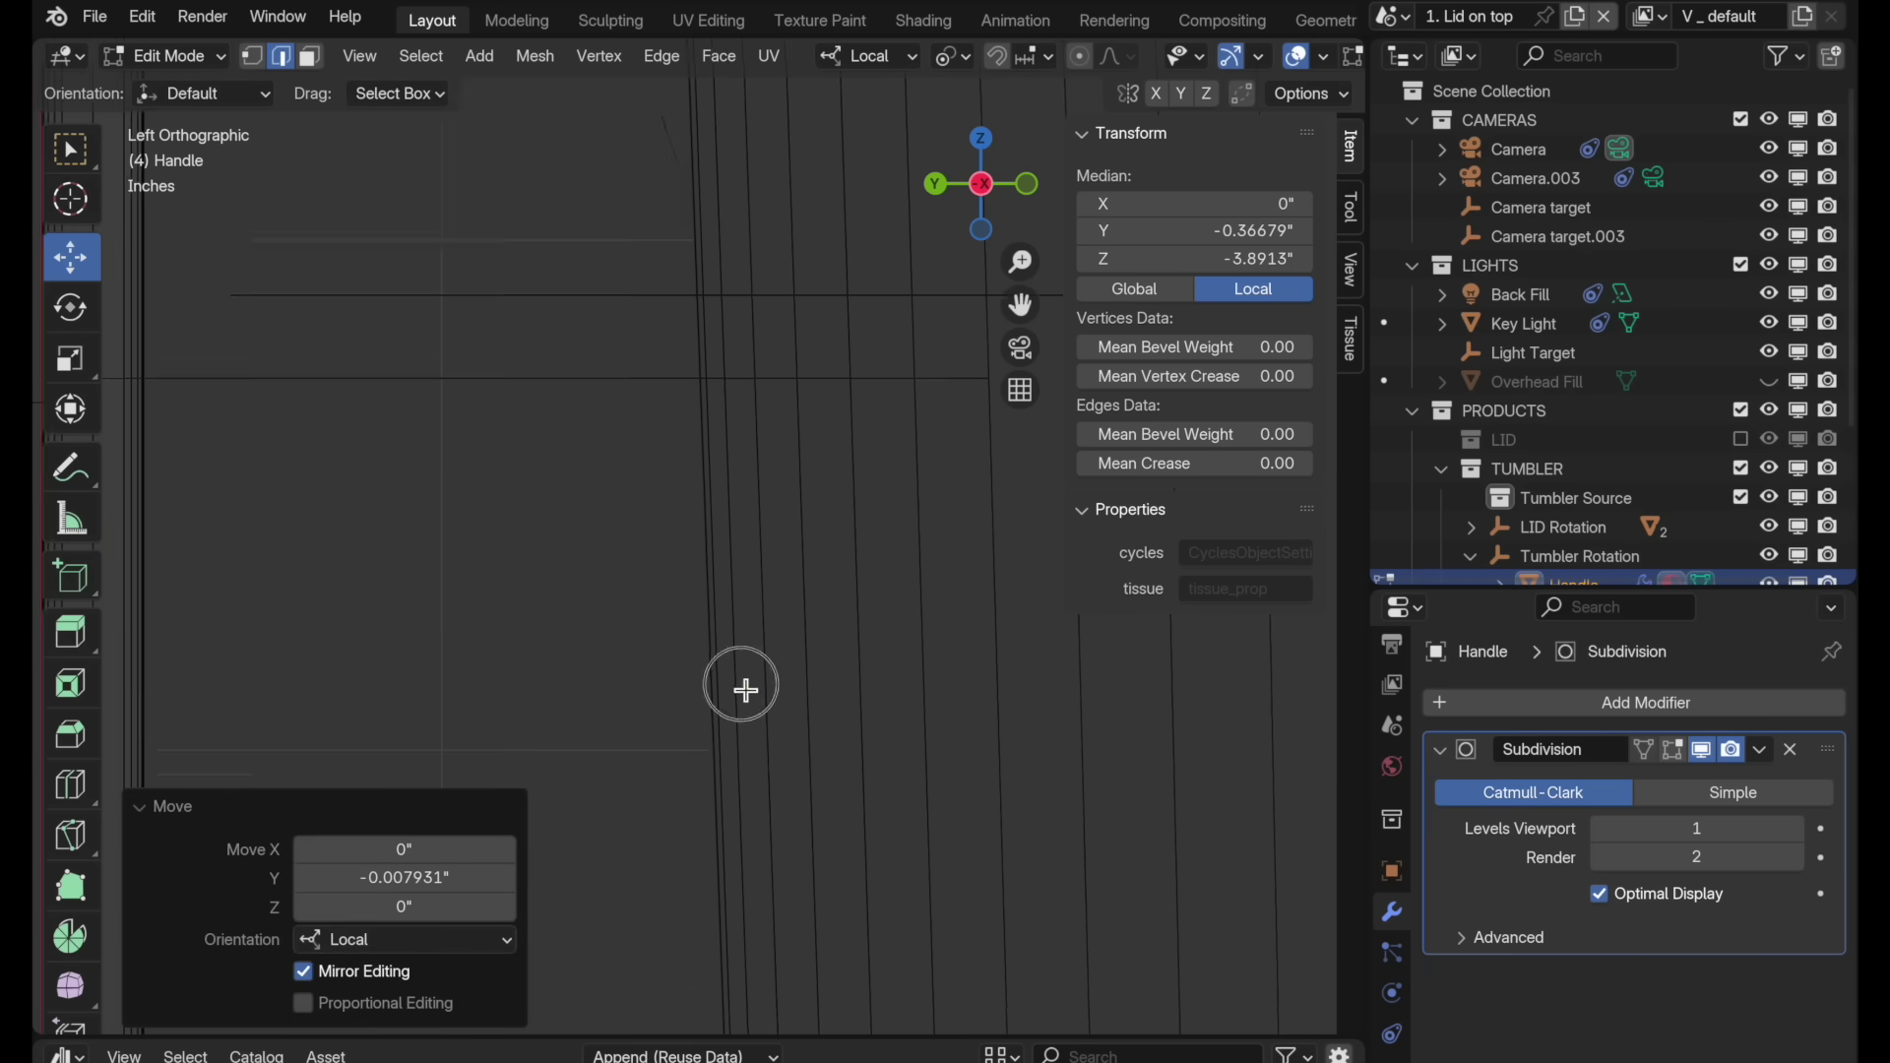
scroll(654, 451, "up", 3, "shift")
scroll(722, 316, "up", 5)
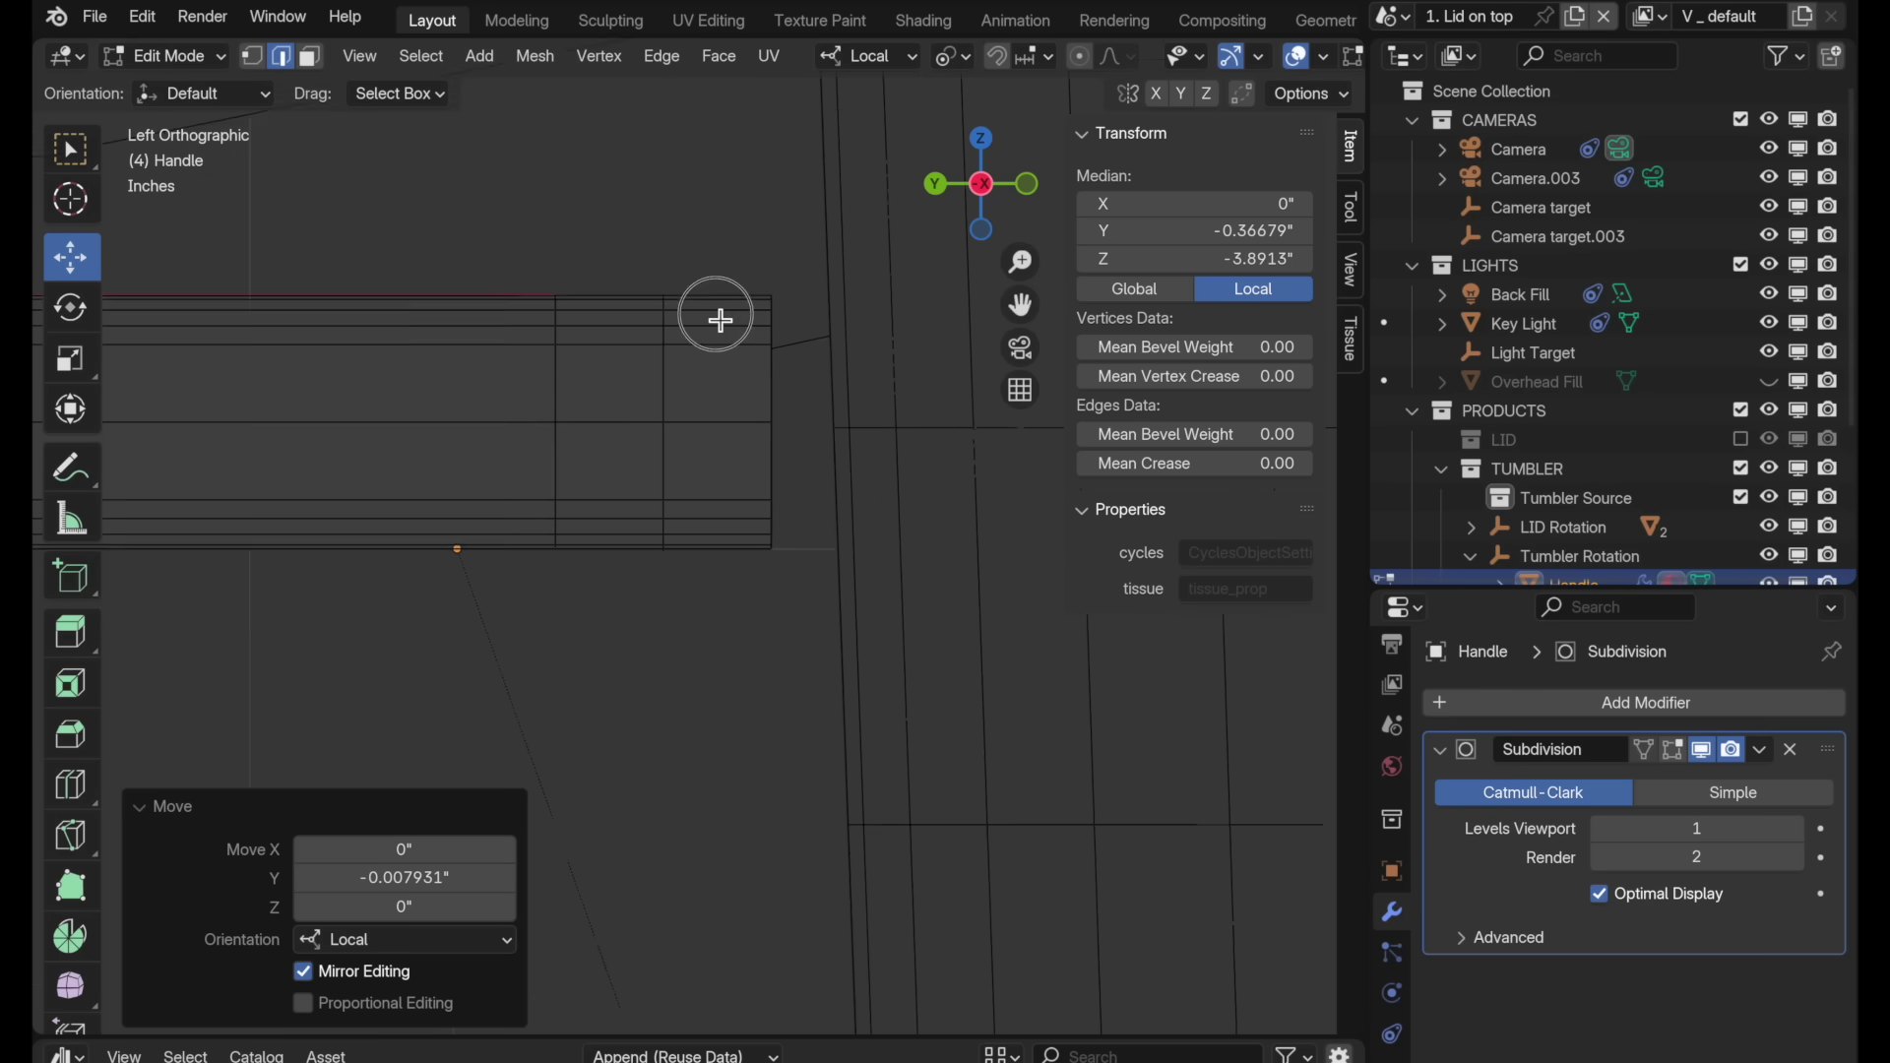
Step: Slide two vertical support loops toward the arm end and return to Object Mode
left_click(380, 542)
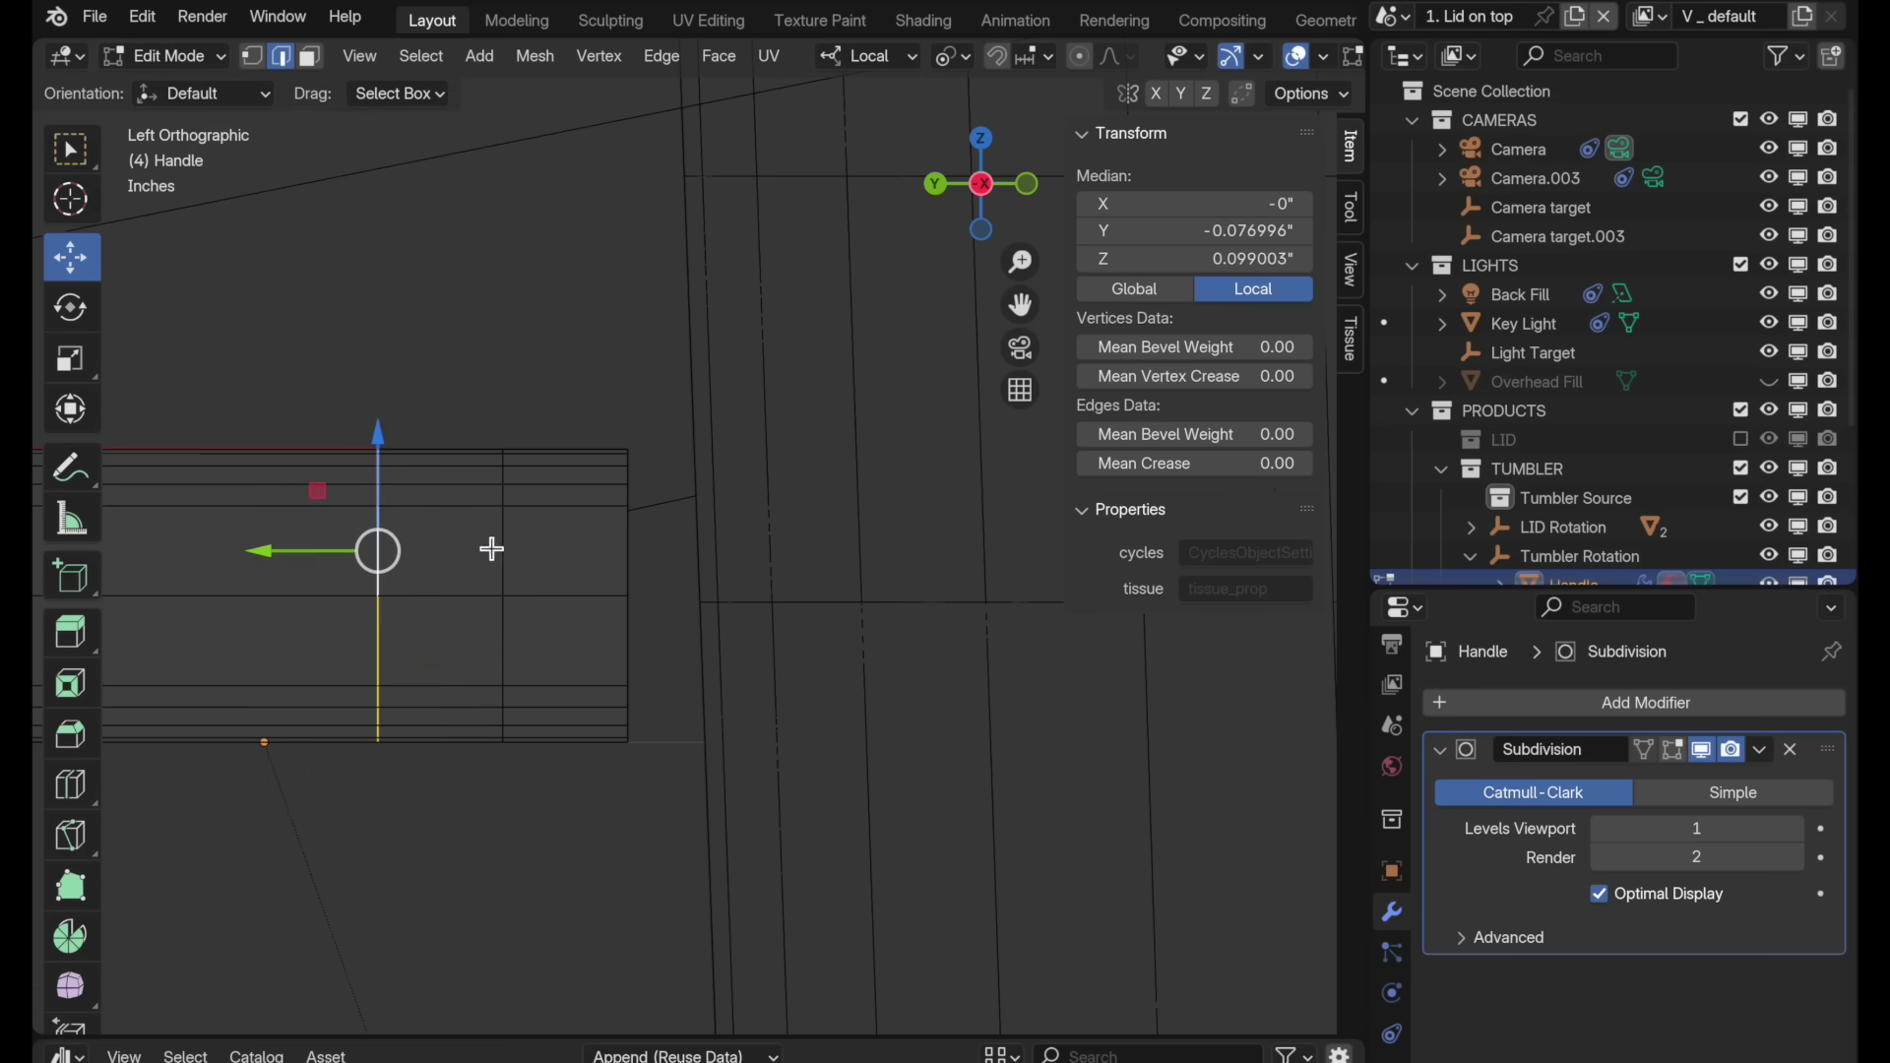
left_click(503, 548, "shift")
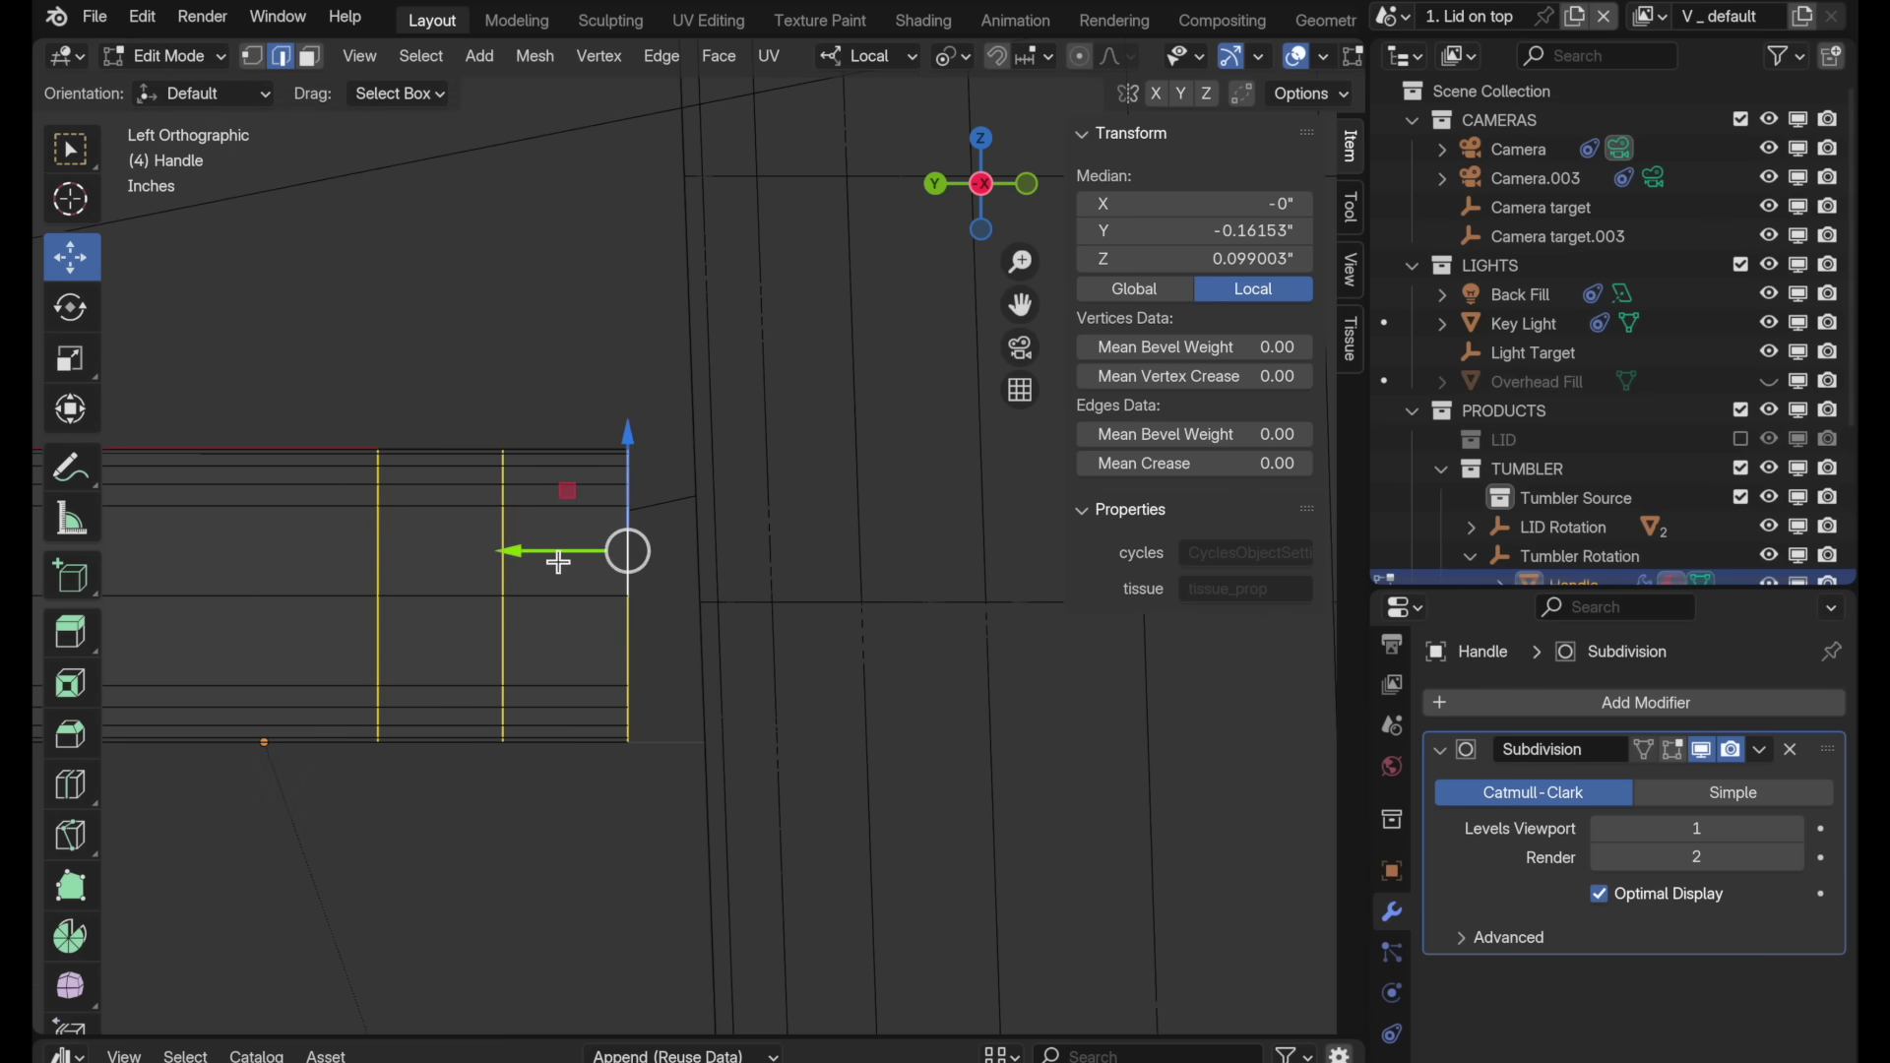
left_click_drag(513, 551, 595, 548)
scroll(640, 538, "down", 1)
middle_click_drag(640, 537, 1165, 994)
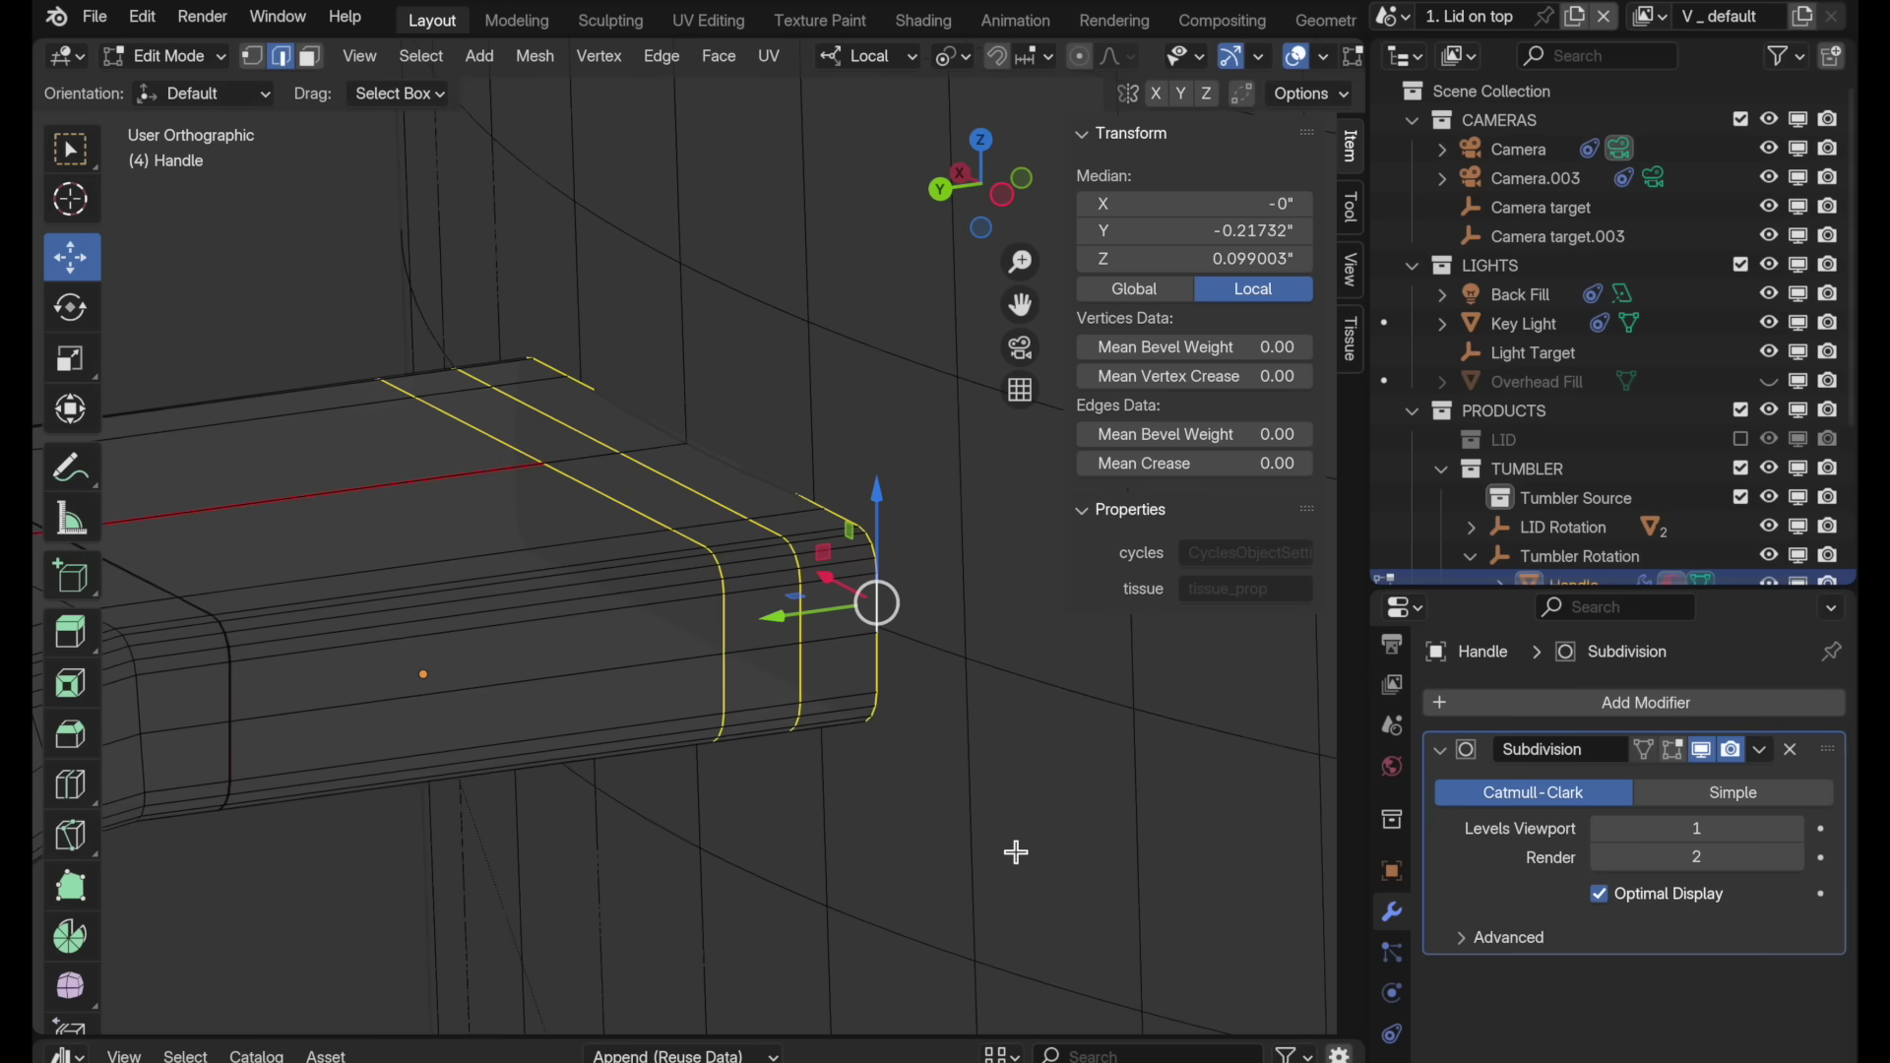
key("Tab")
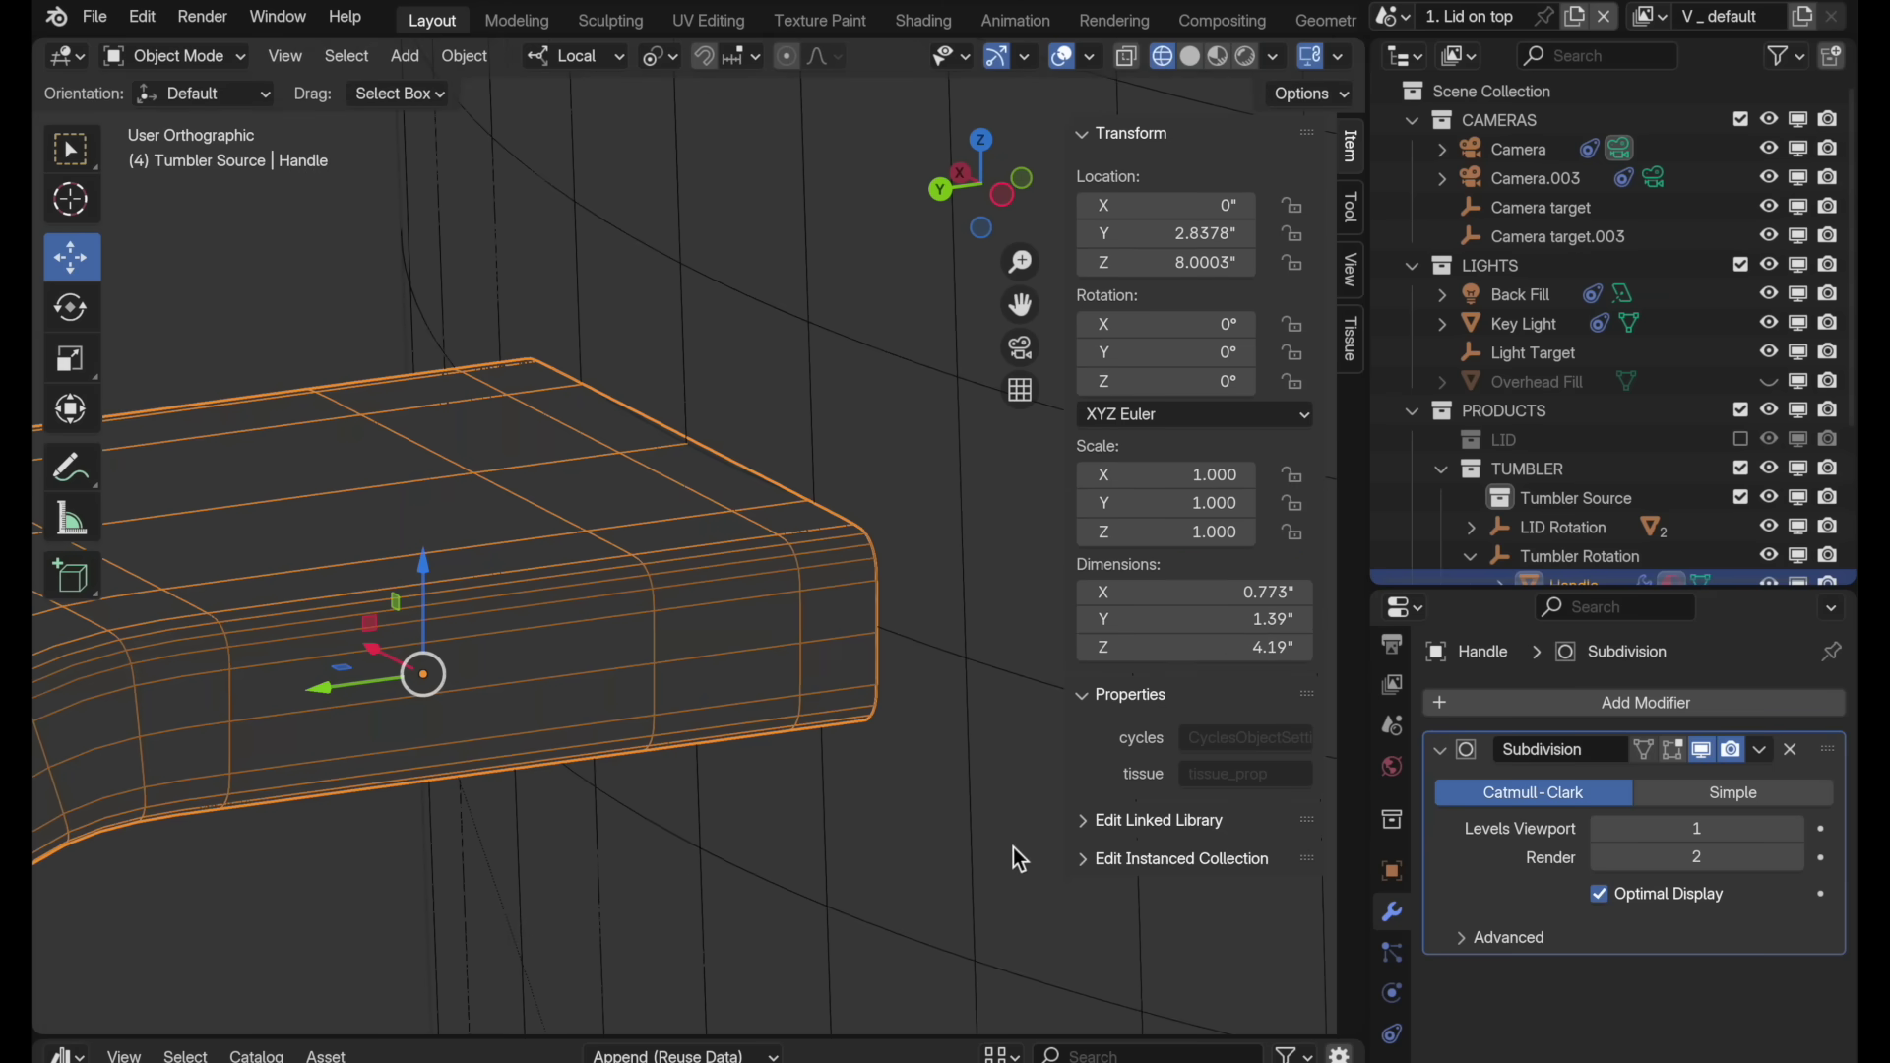
Step: Add a Shrinkwrap modifier to the Handle with Tumbler Body as its target
left_click(1490, 701)
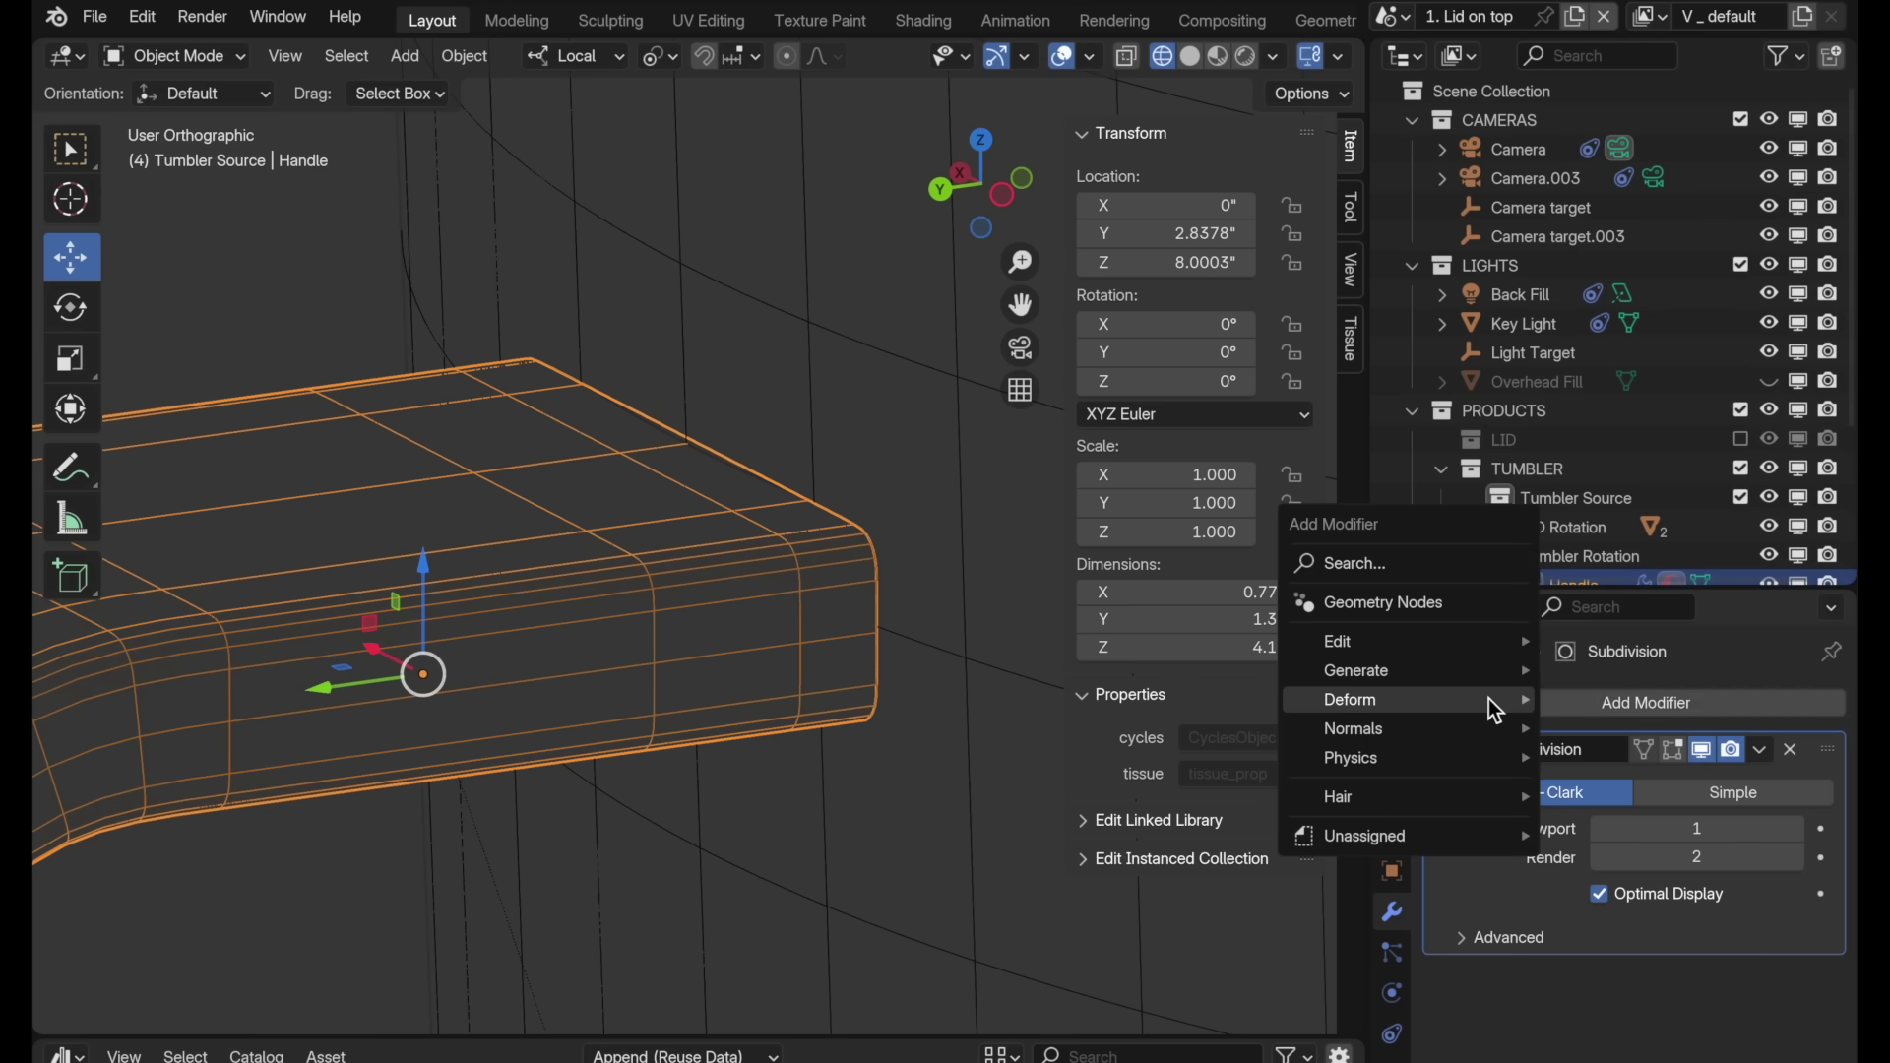
mouse_move(1490, 701)
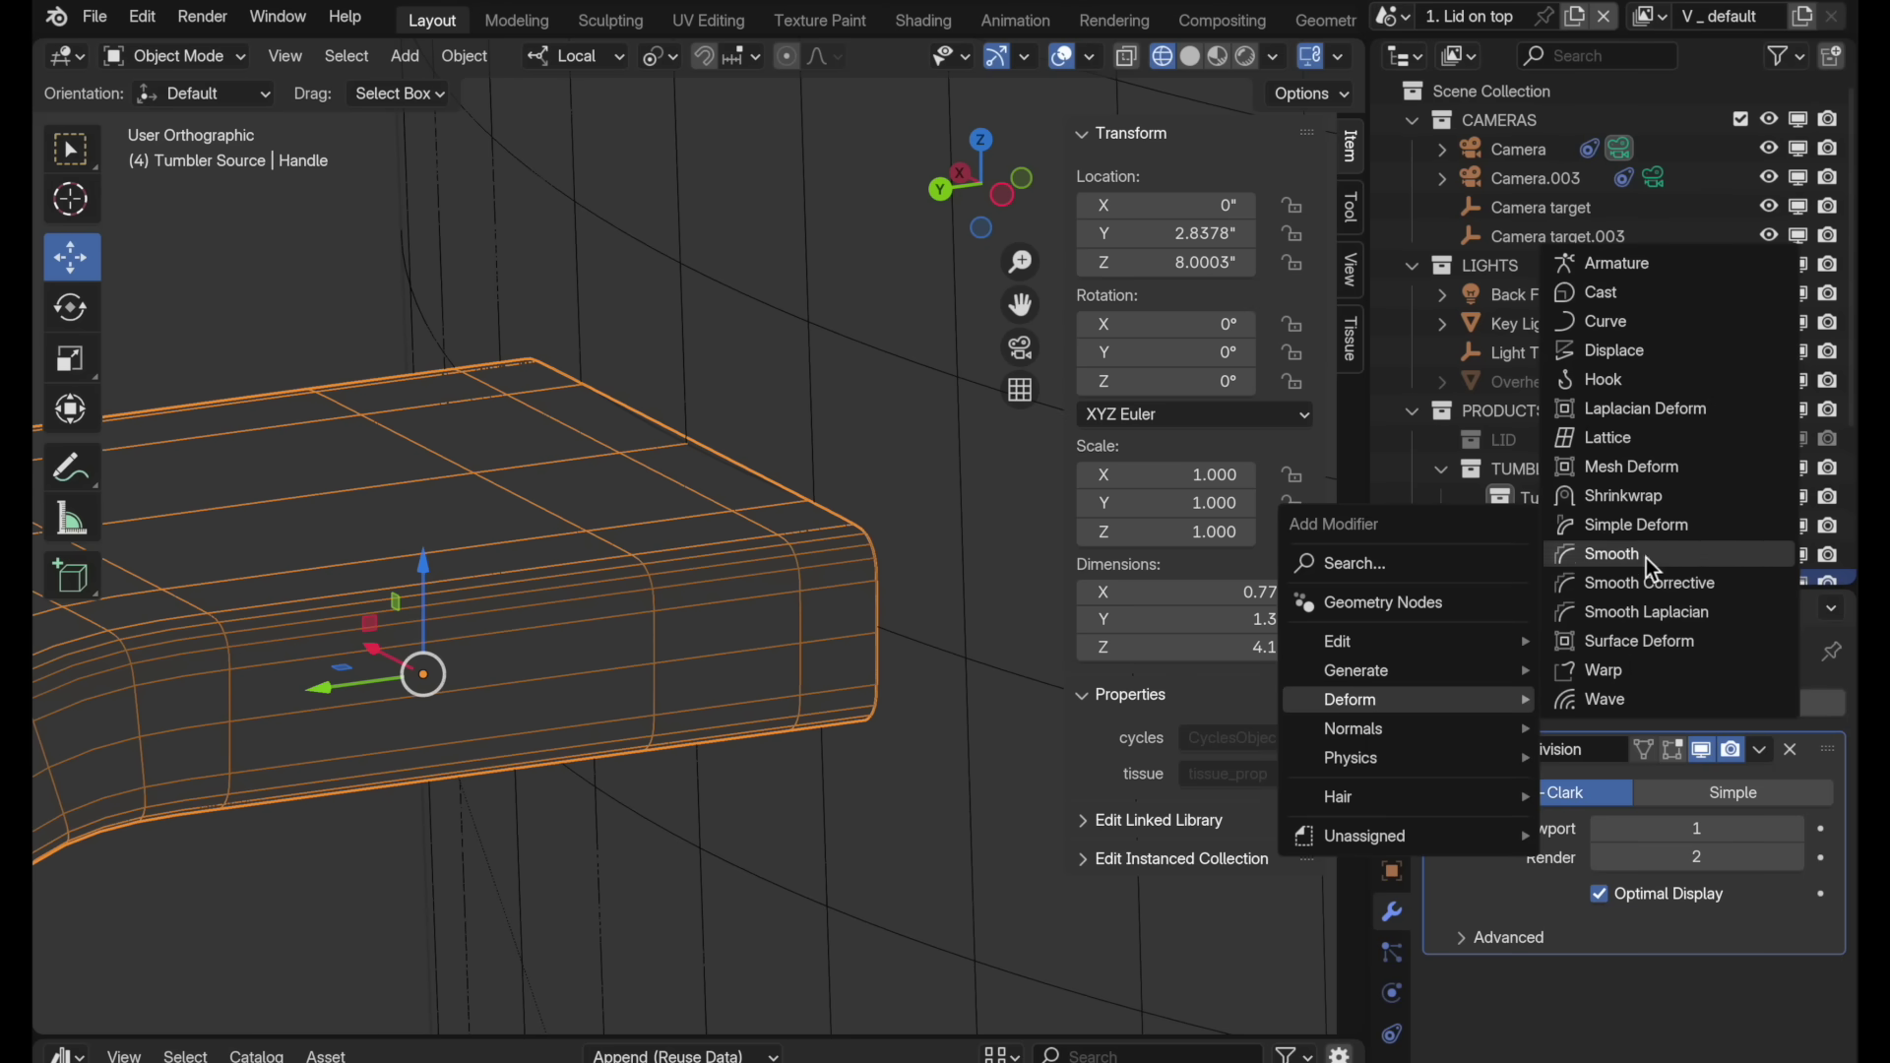
left_click(1636, 502)
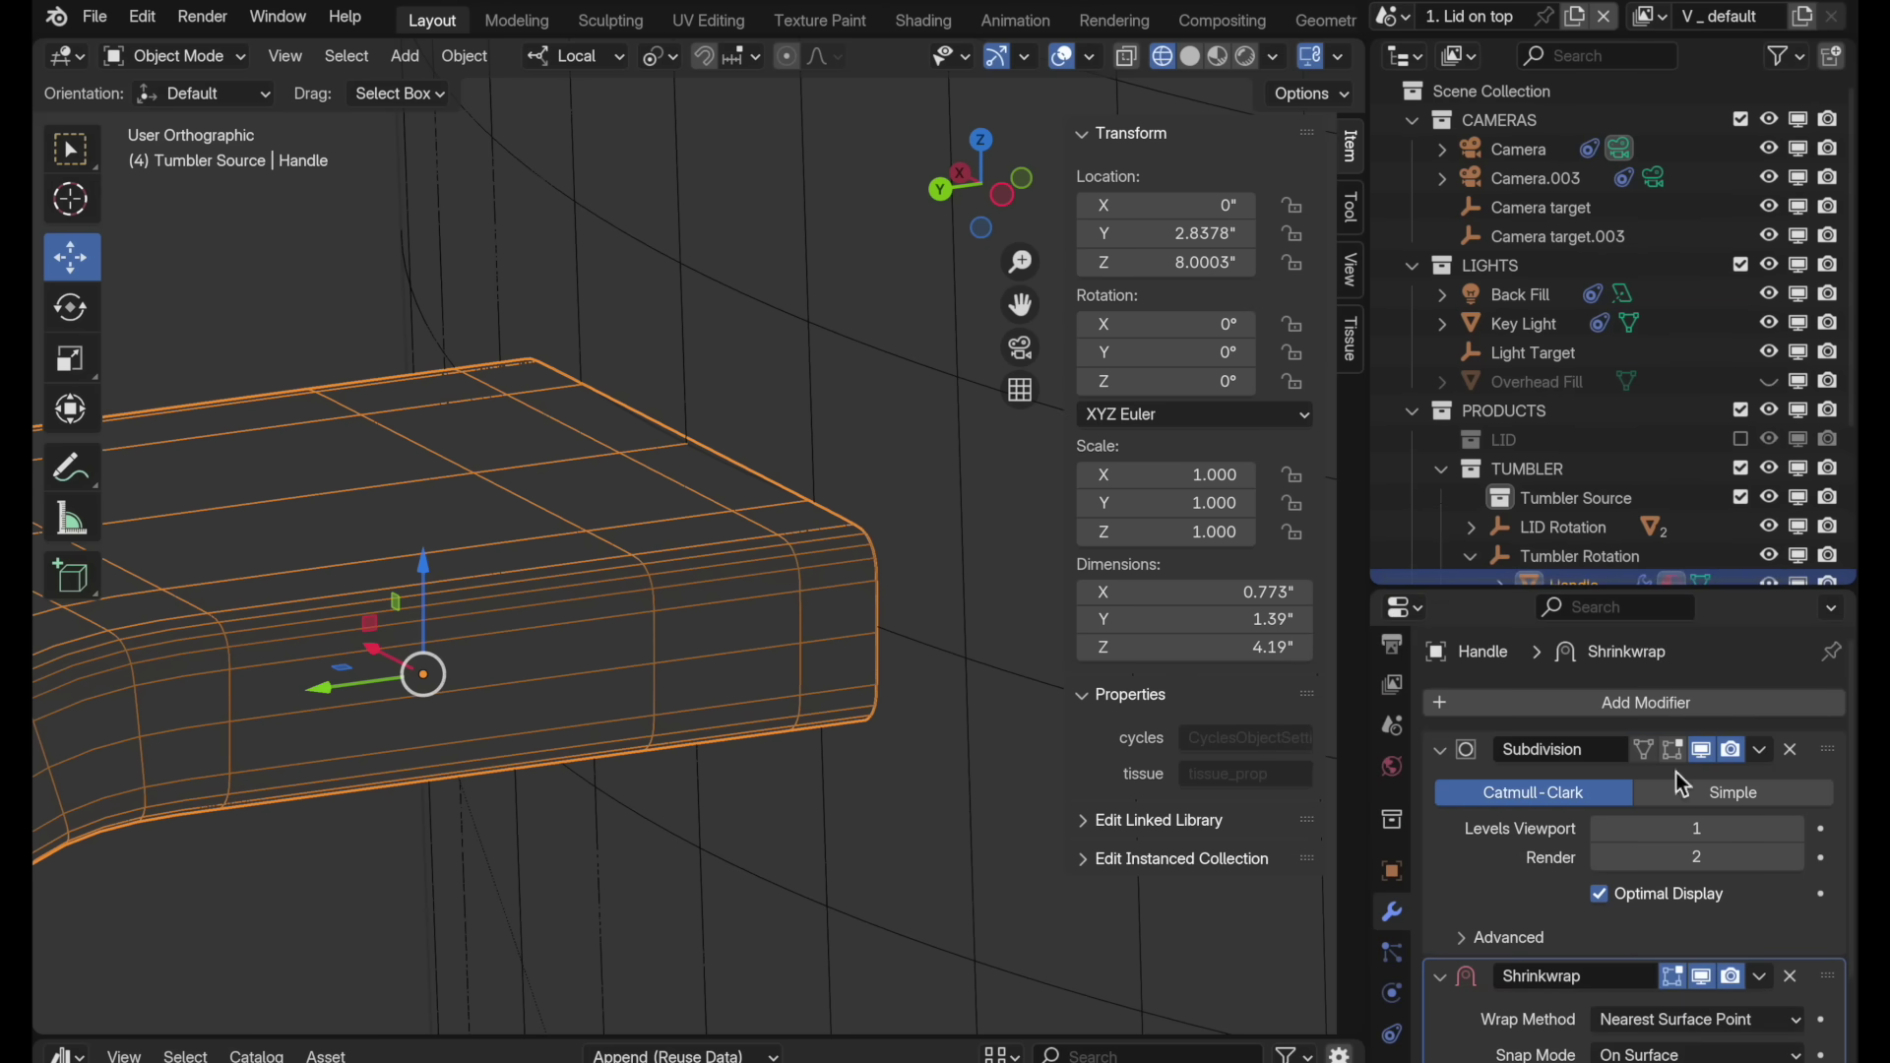
left_click(1440, 750)
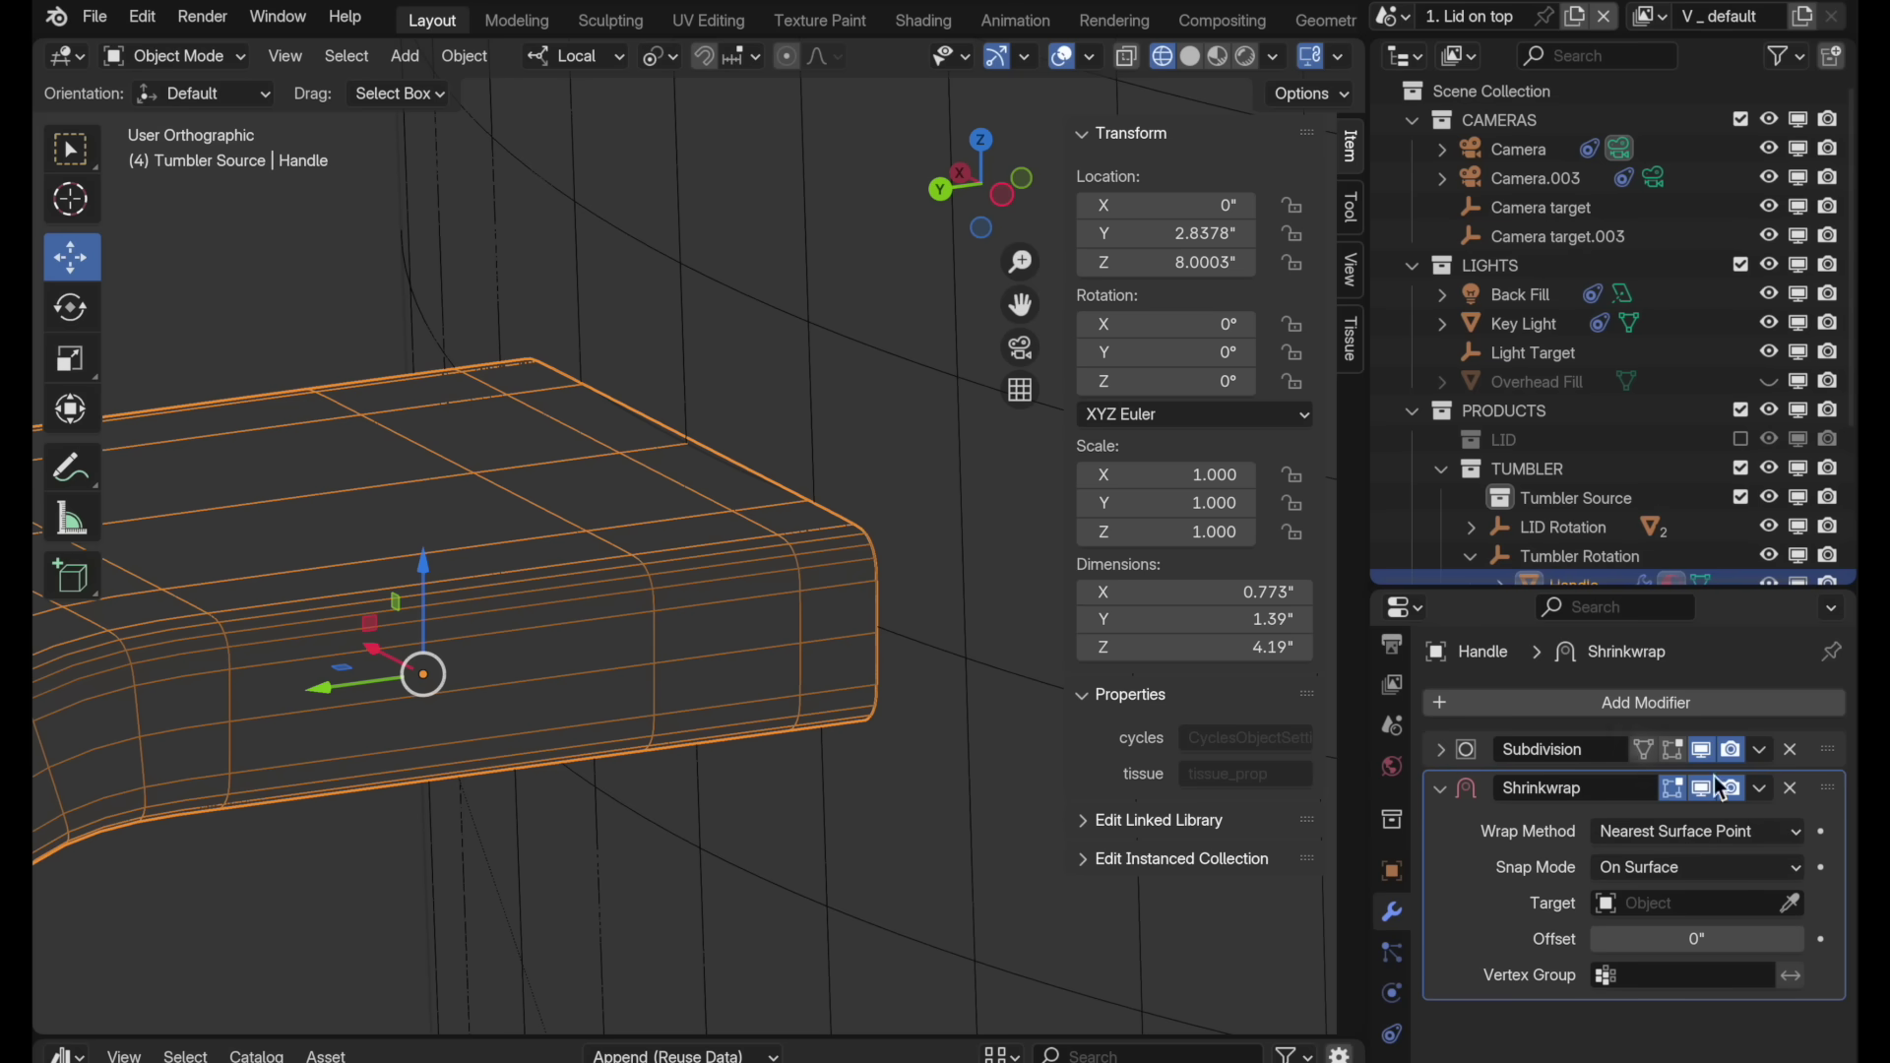
left_click(1790, 906)
left_click(837, 337)
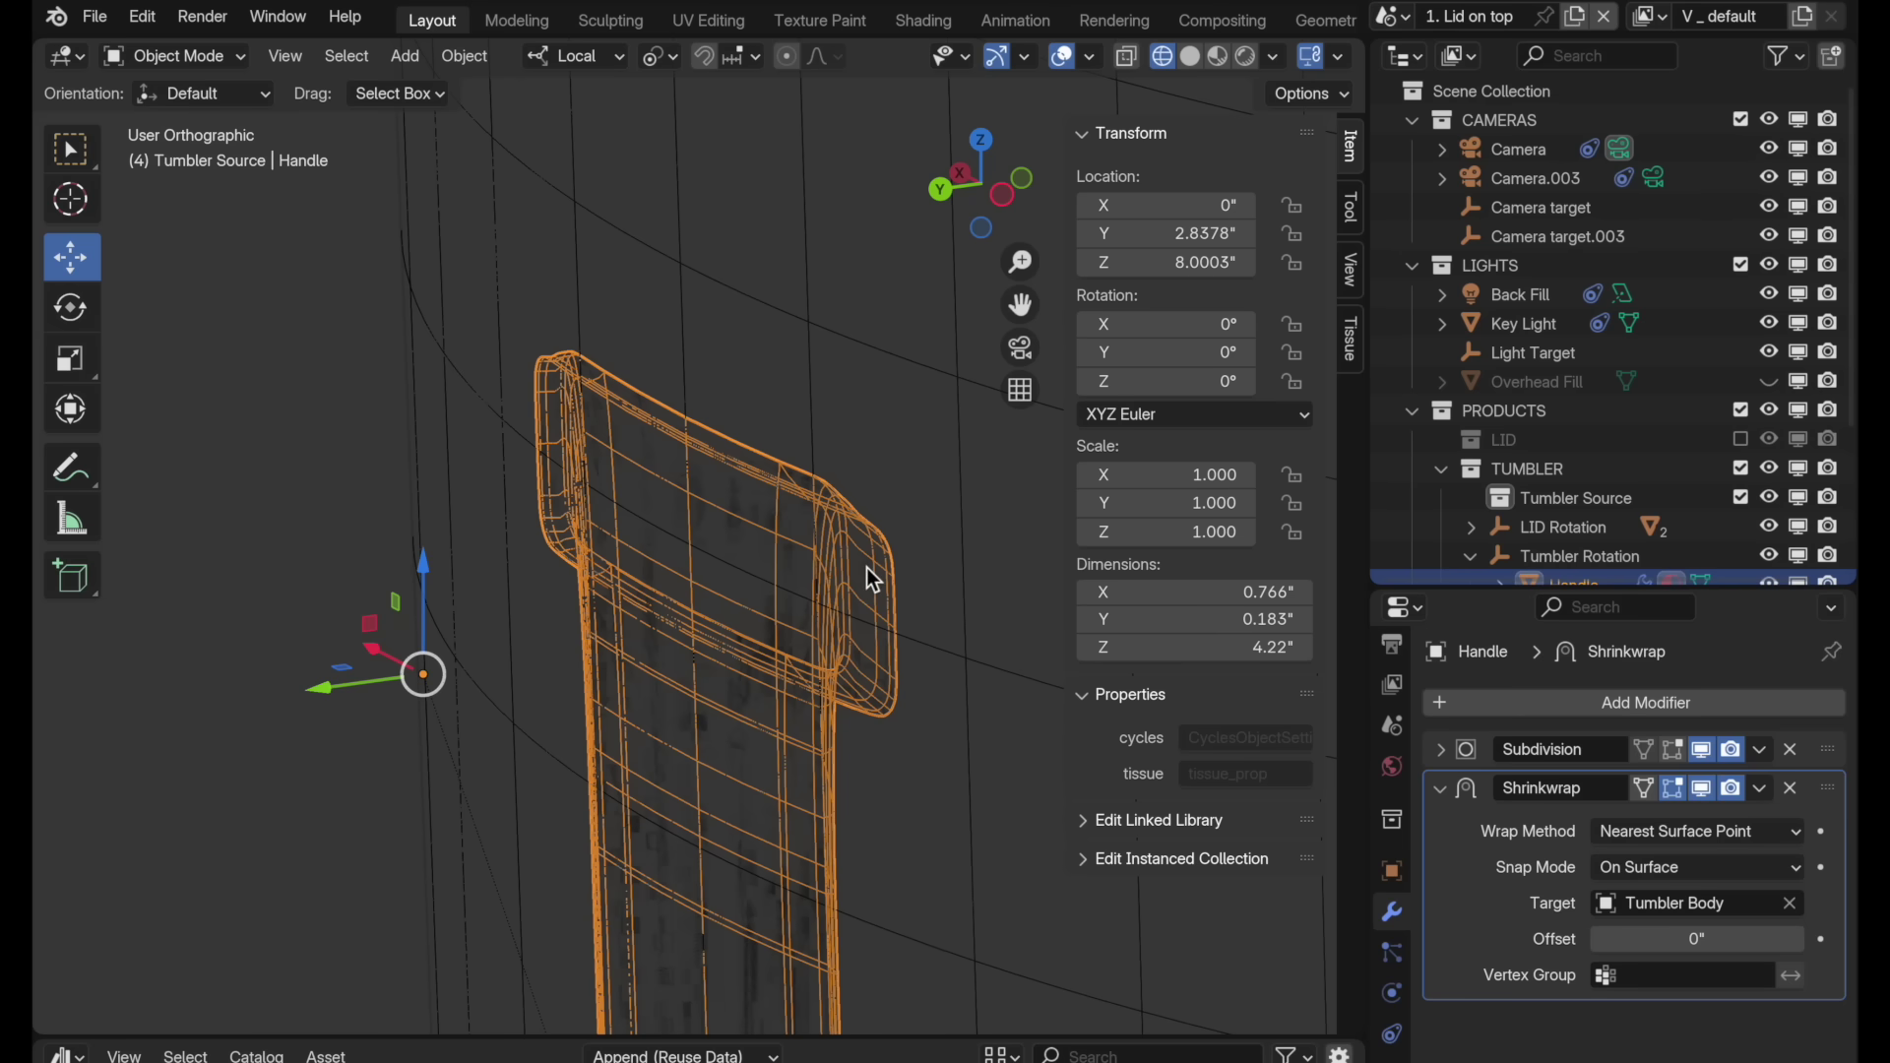
Step: Set the Shrinkwrap wrap method to Project along the Y axis, including Negative direction
left_click(1658, 835)
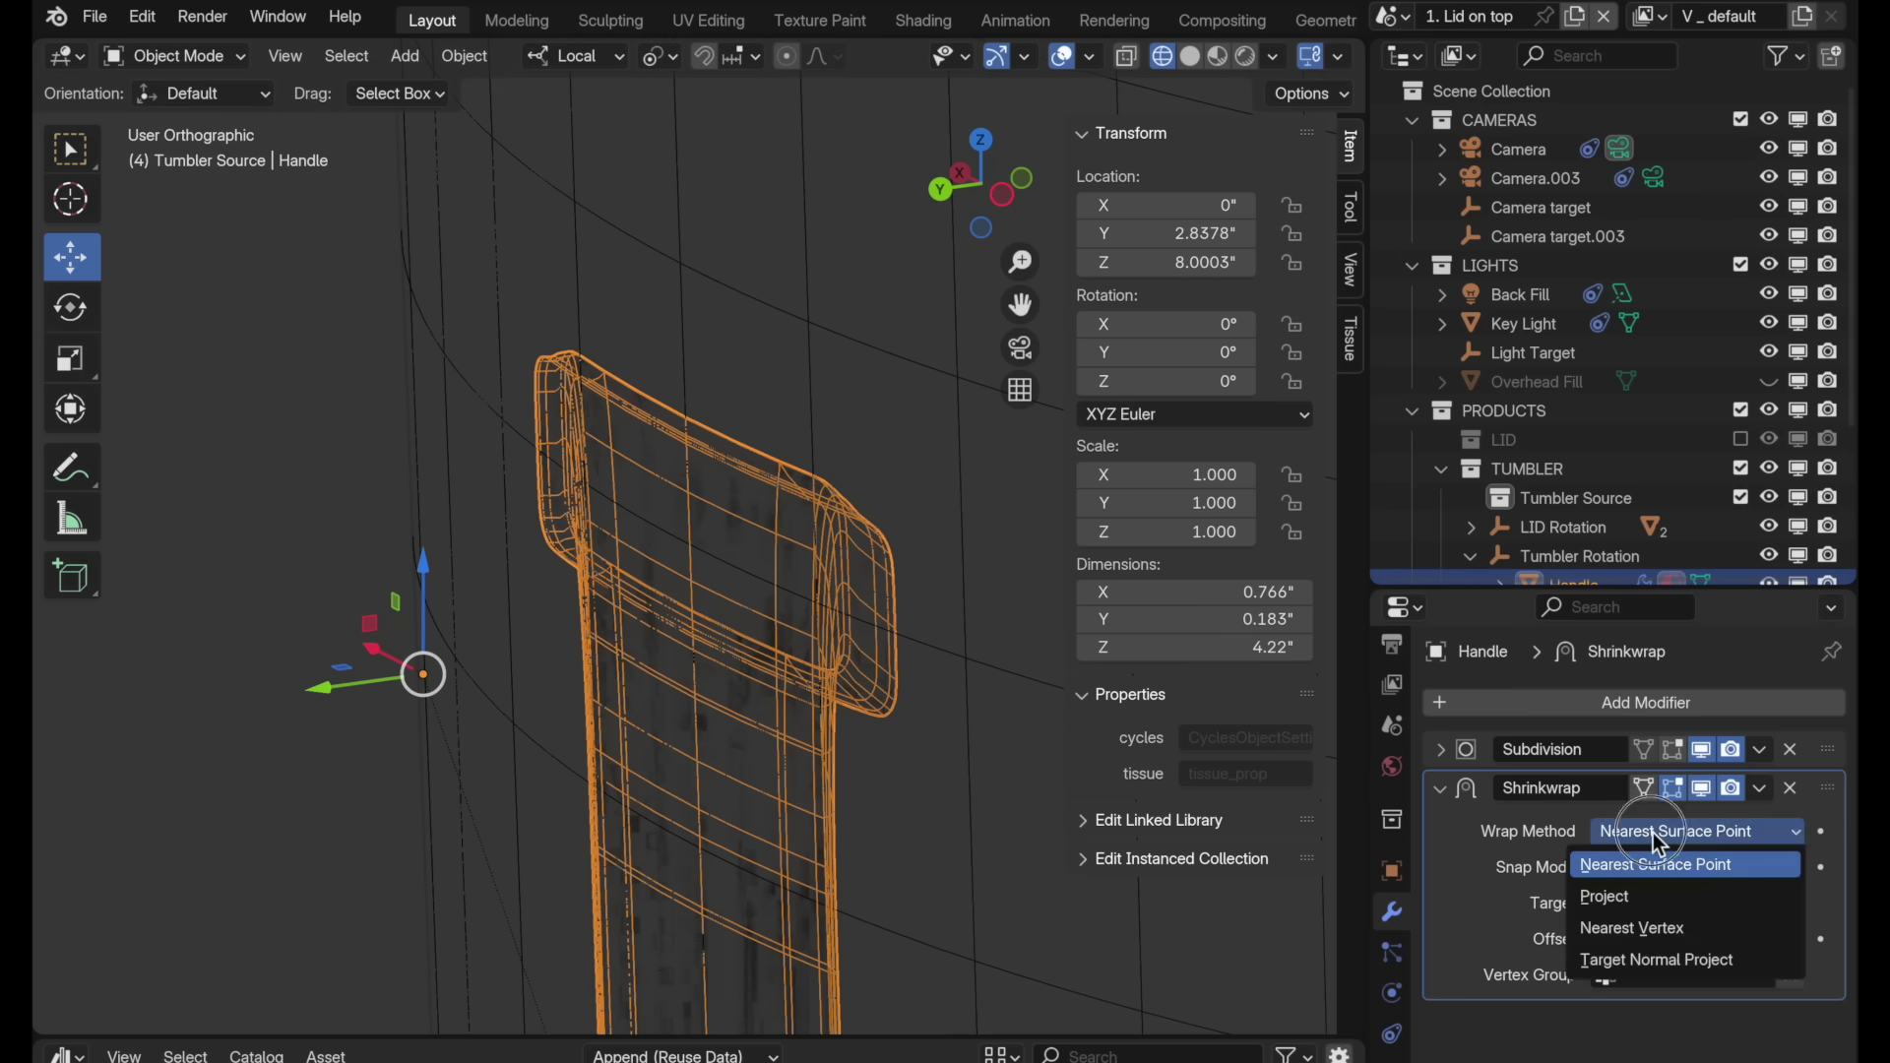
left_click(1641, 900)
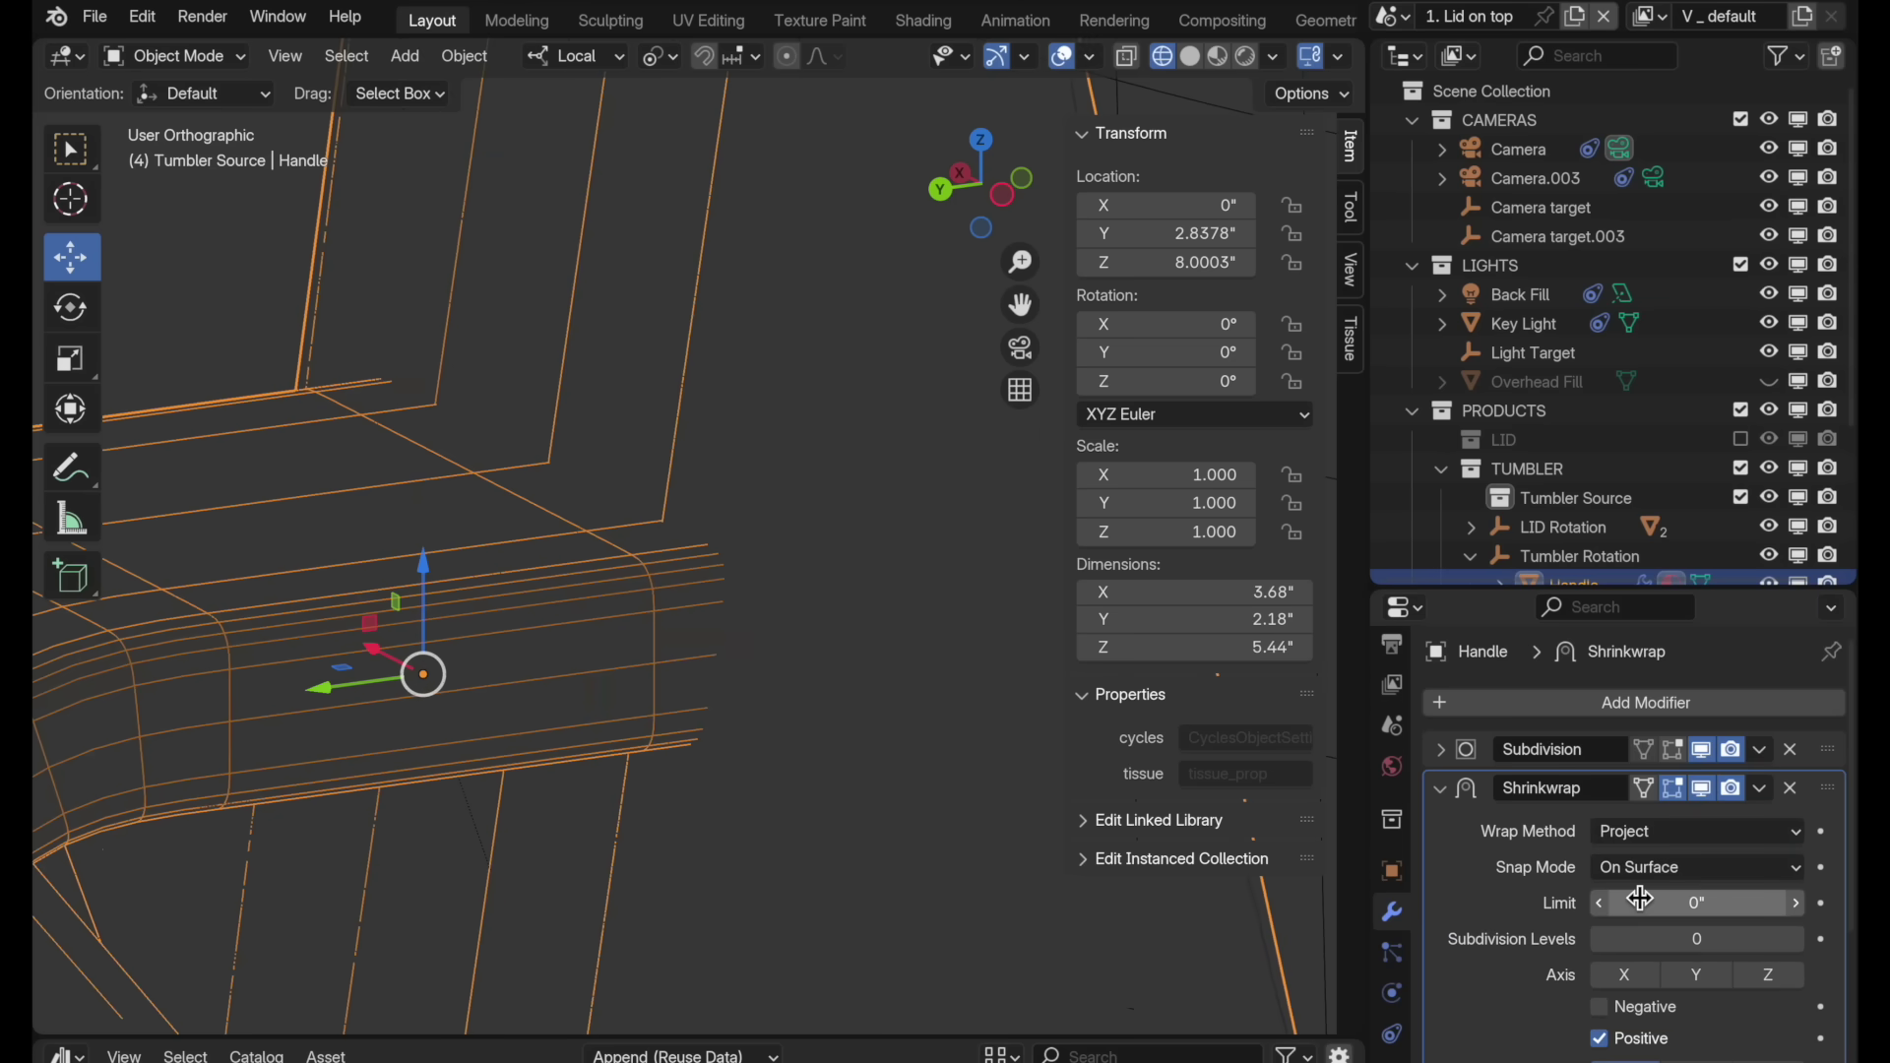
left_click(1688, 987)
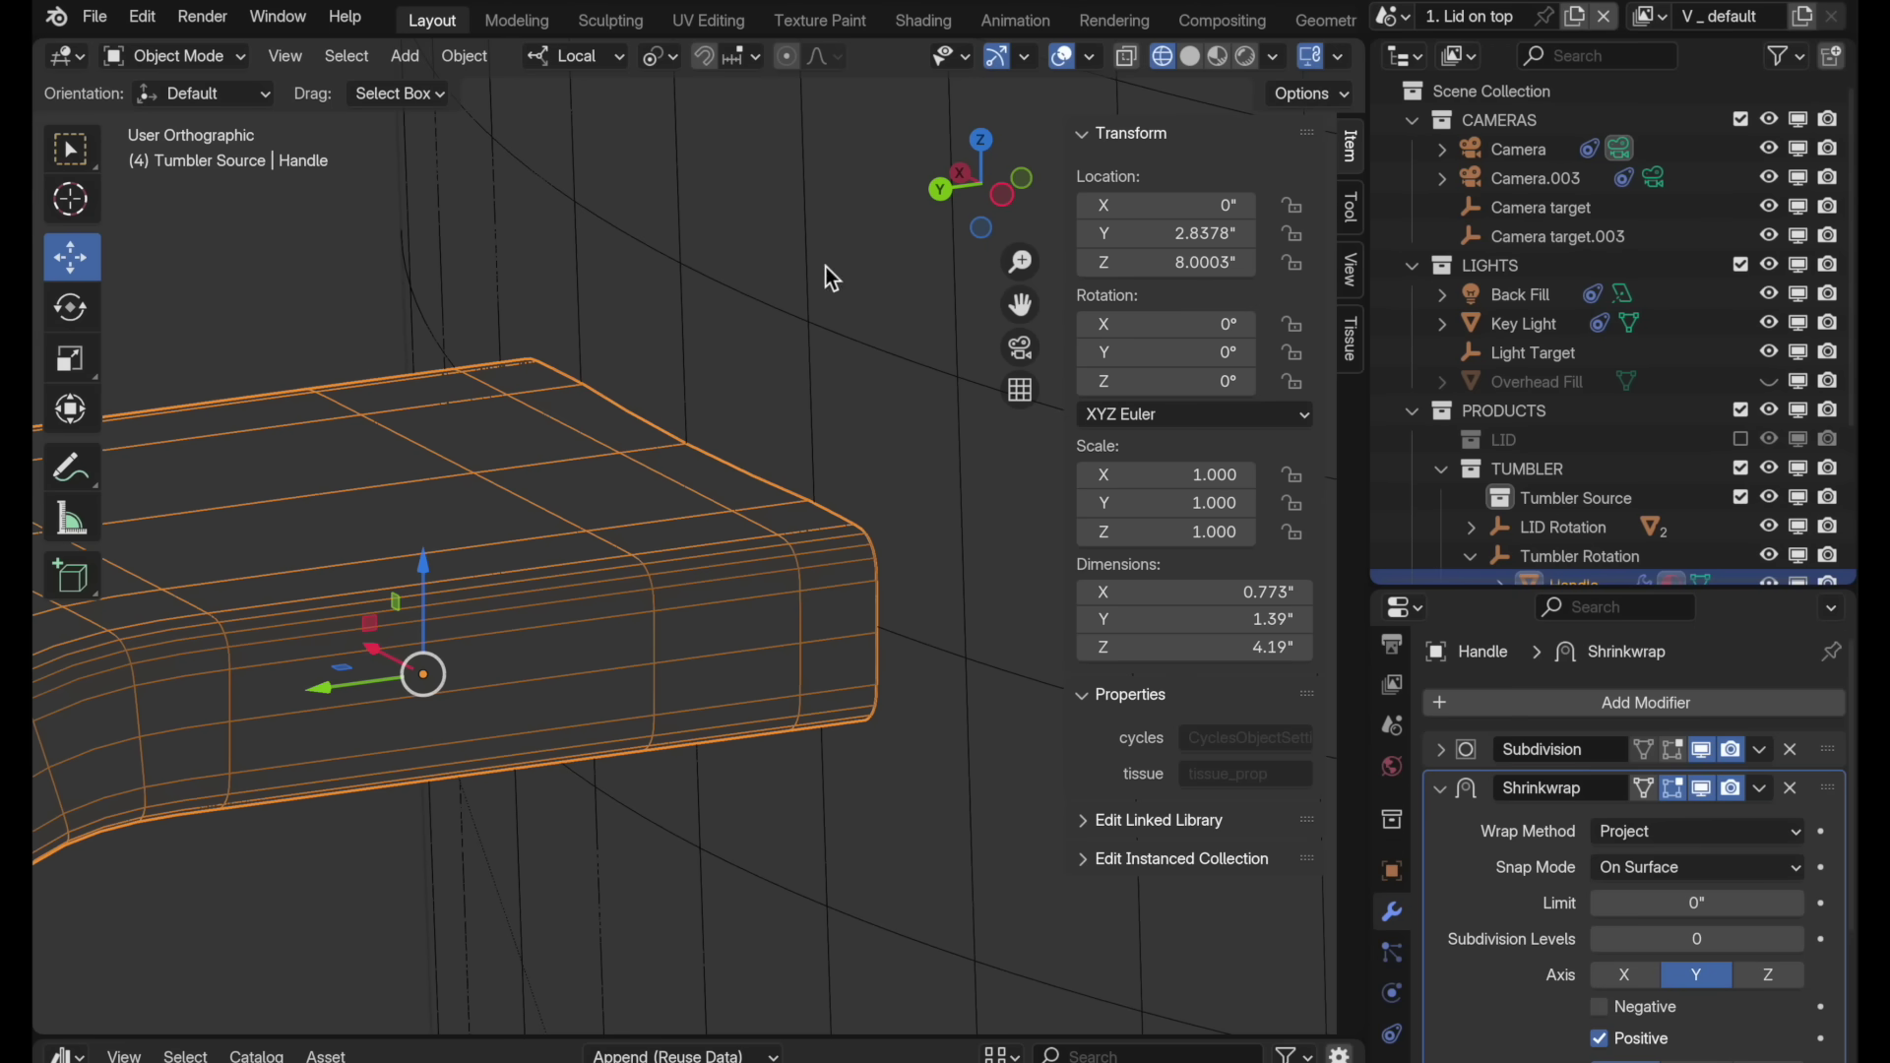
left_click(1600, 1007)
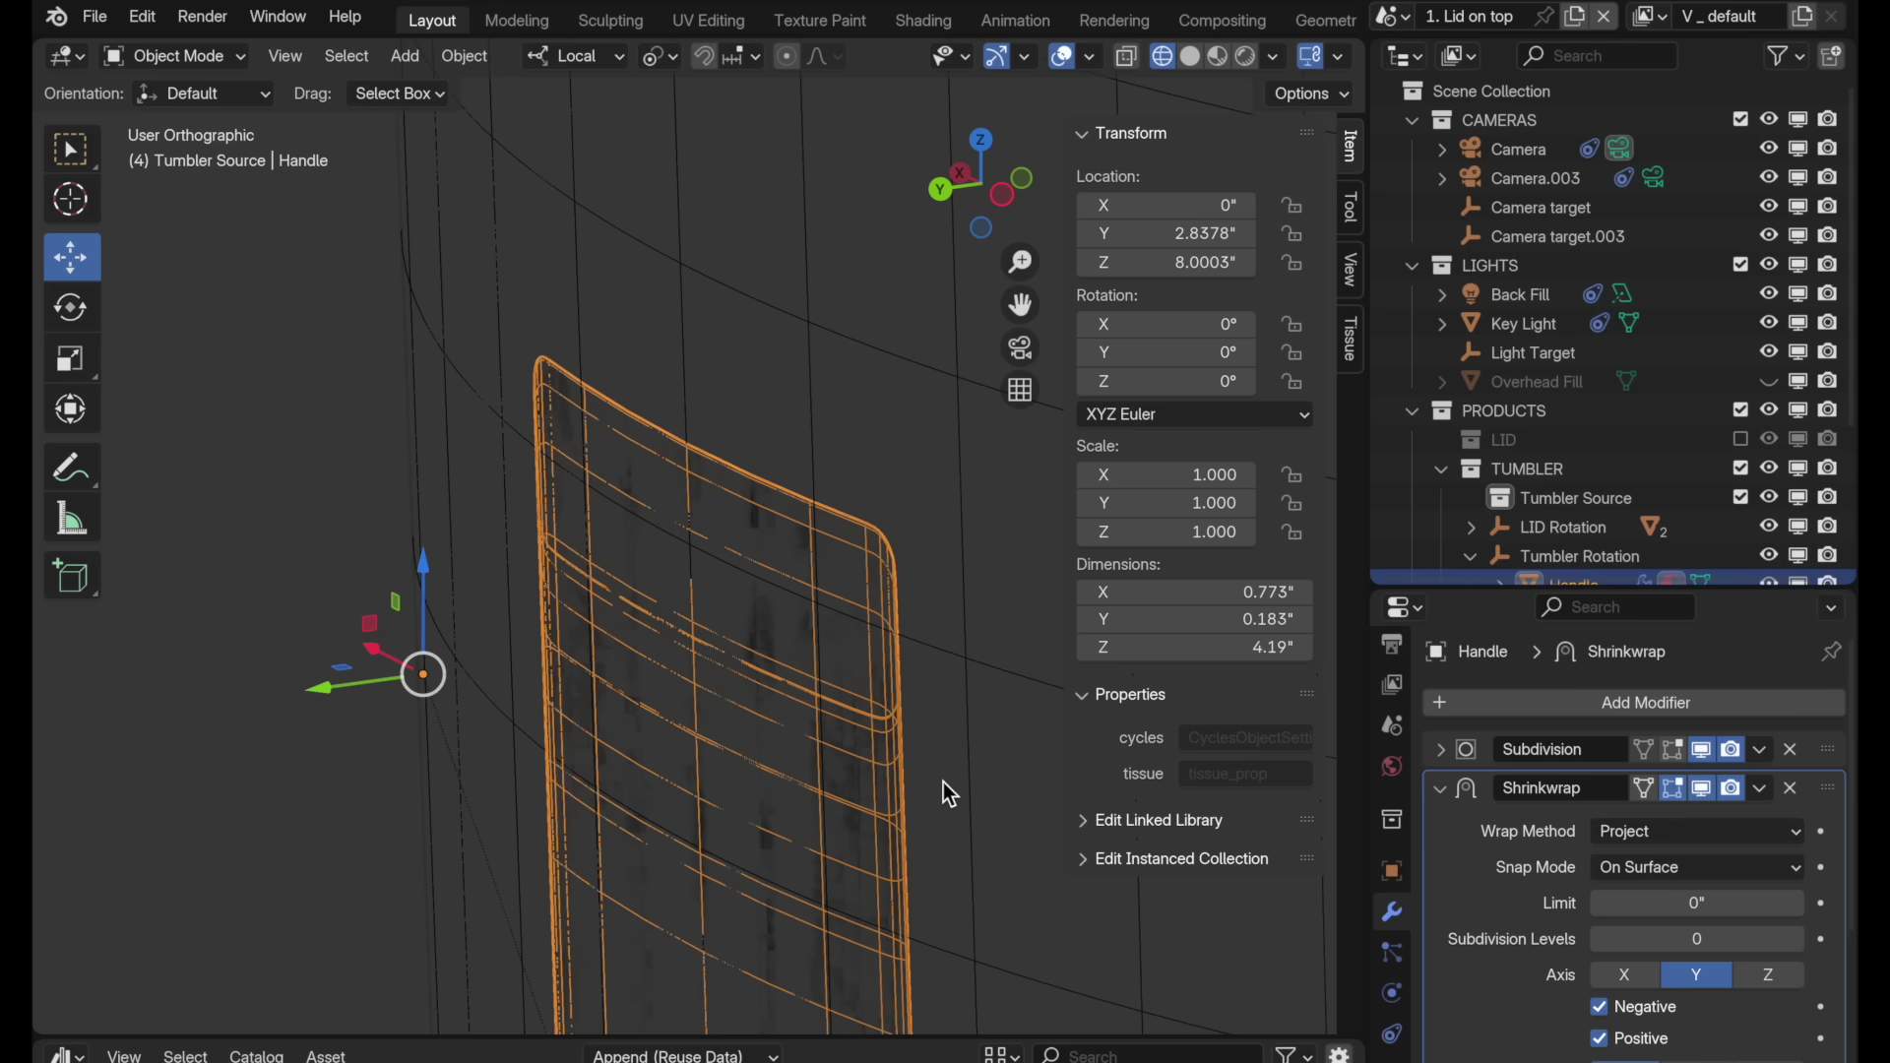
Step: Hide the Shrinkwrap in the viewport and select the handle's end loop in vertex mode
left_click(1704, 789)
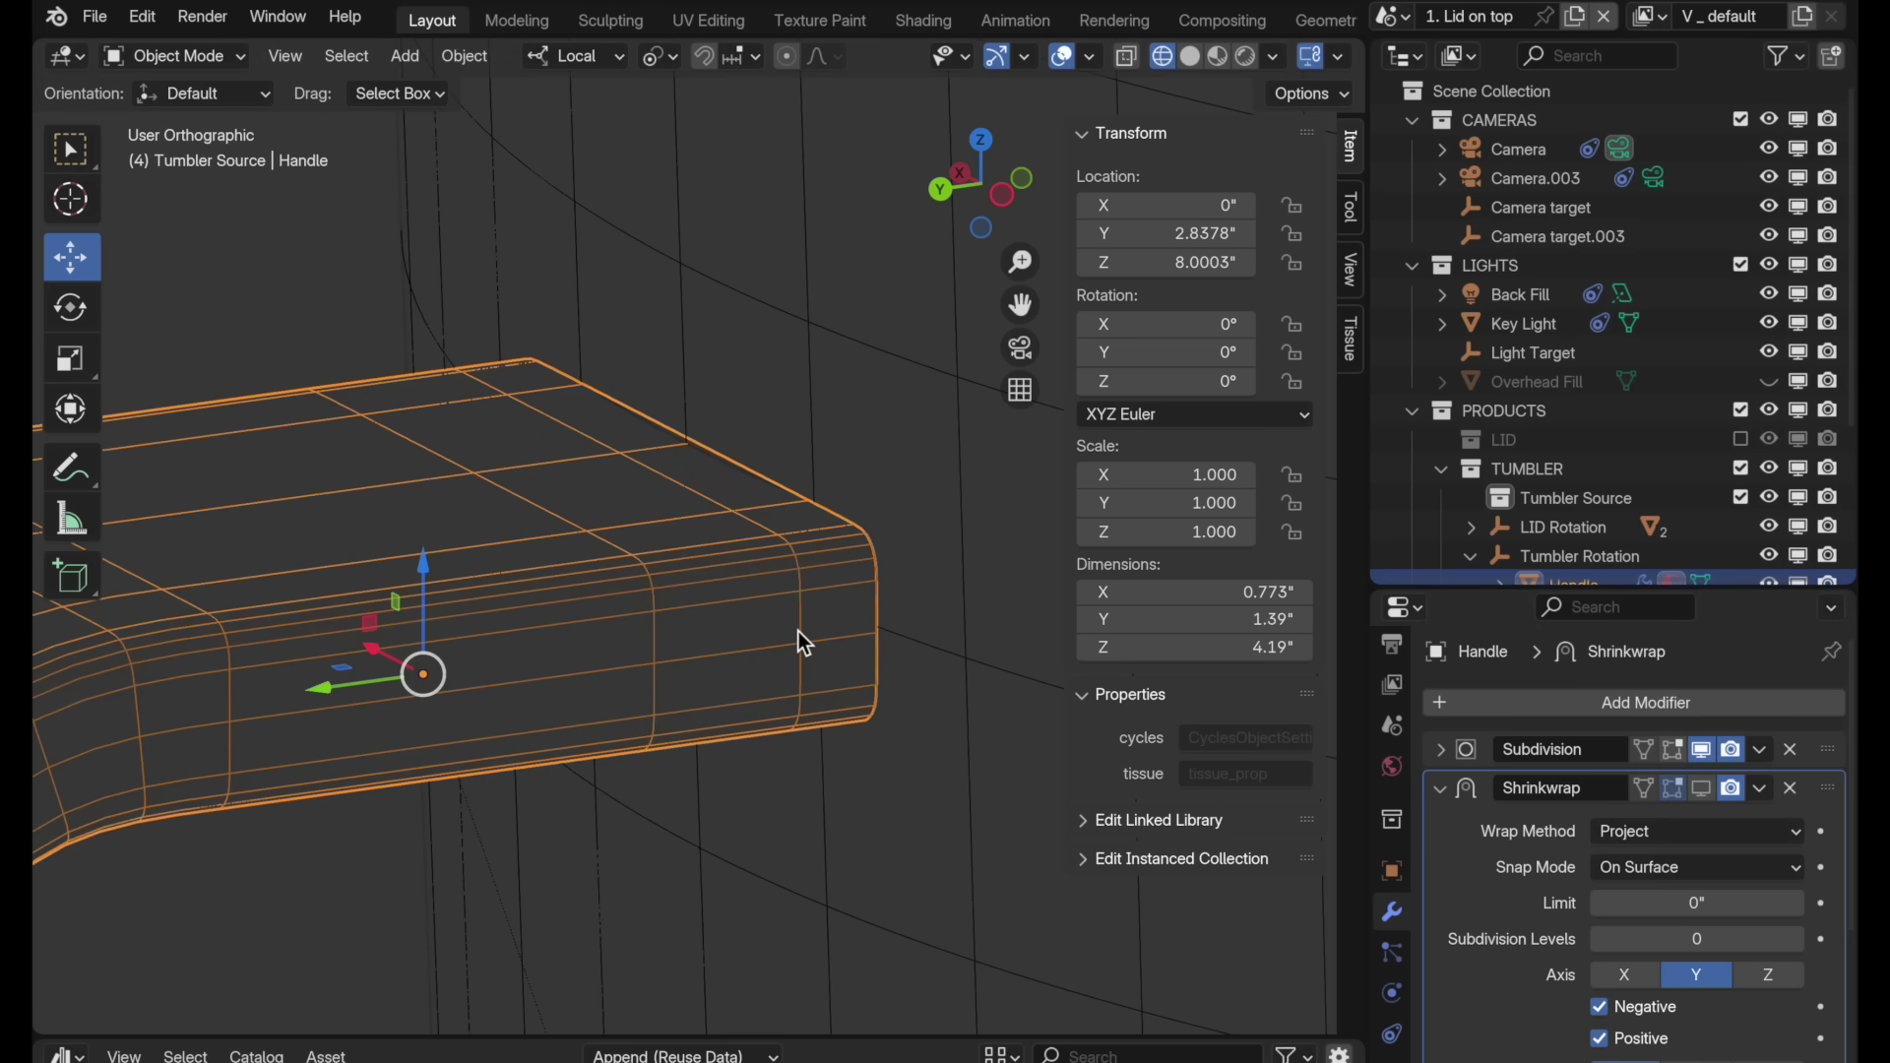
key("Tab")
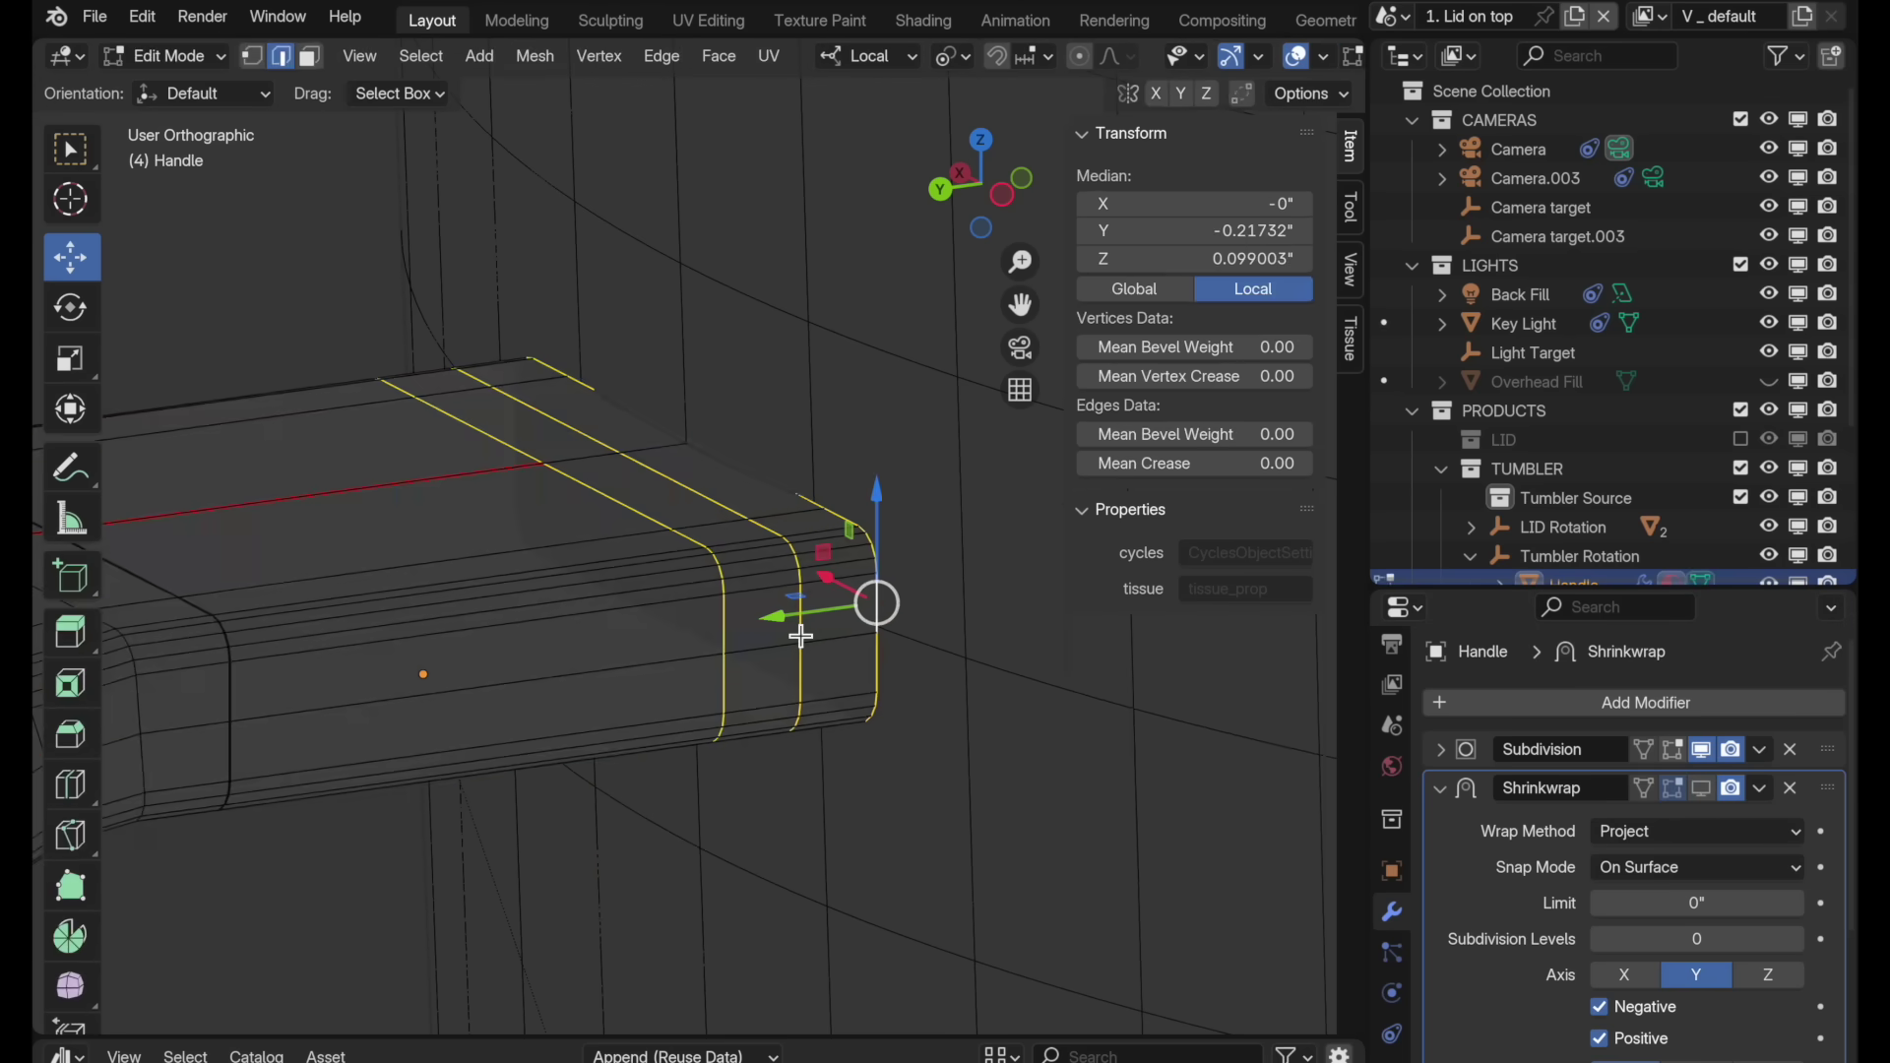
left_click(785, 499, "alt")
middle_click_drag(919, 628, 739, 443, "shift")
scroll(680, 594, "down", 5)
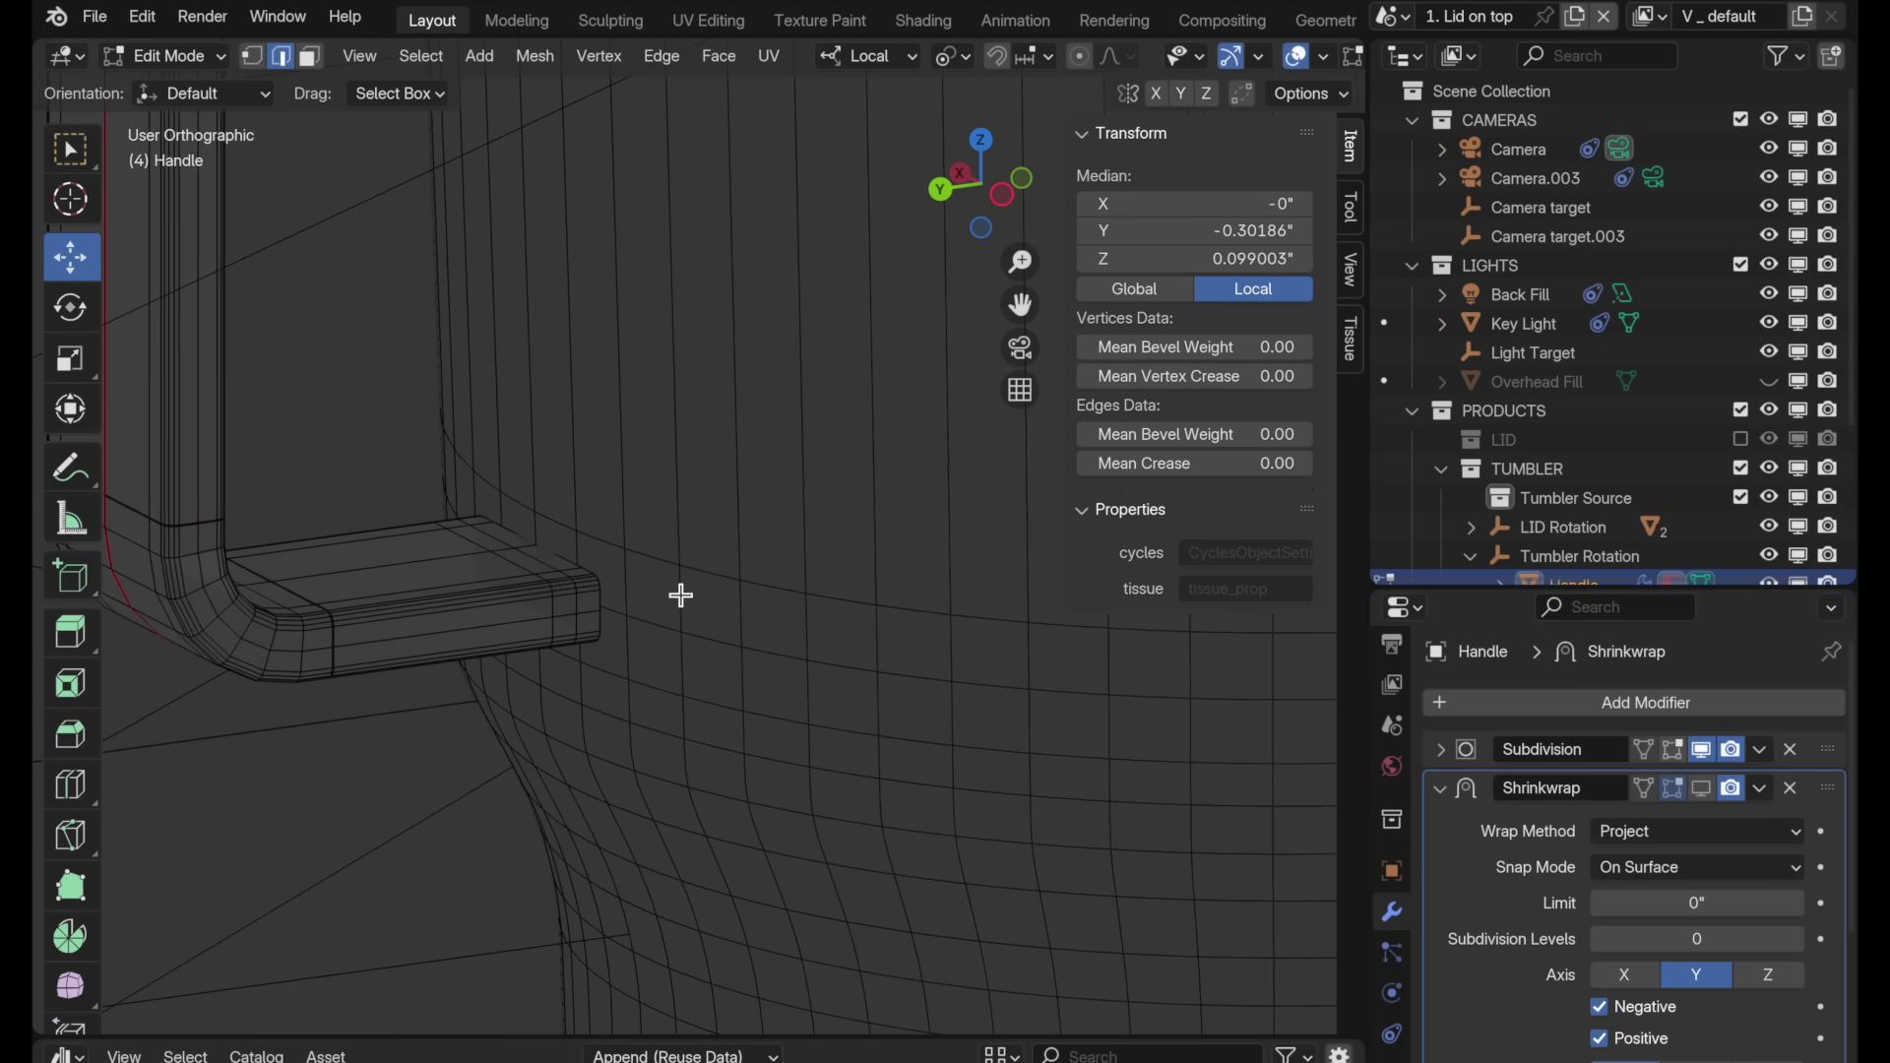
scroll(671, 477, "up", 5)
left_click(657, 546, "alt")
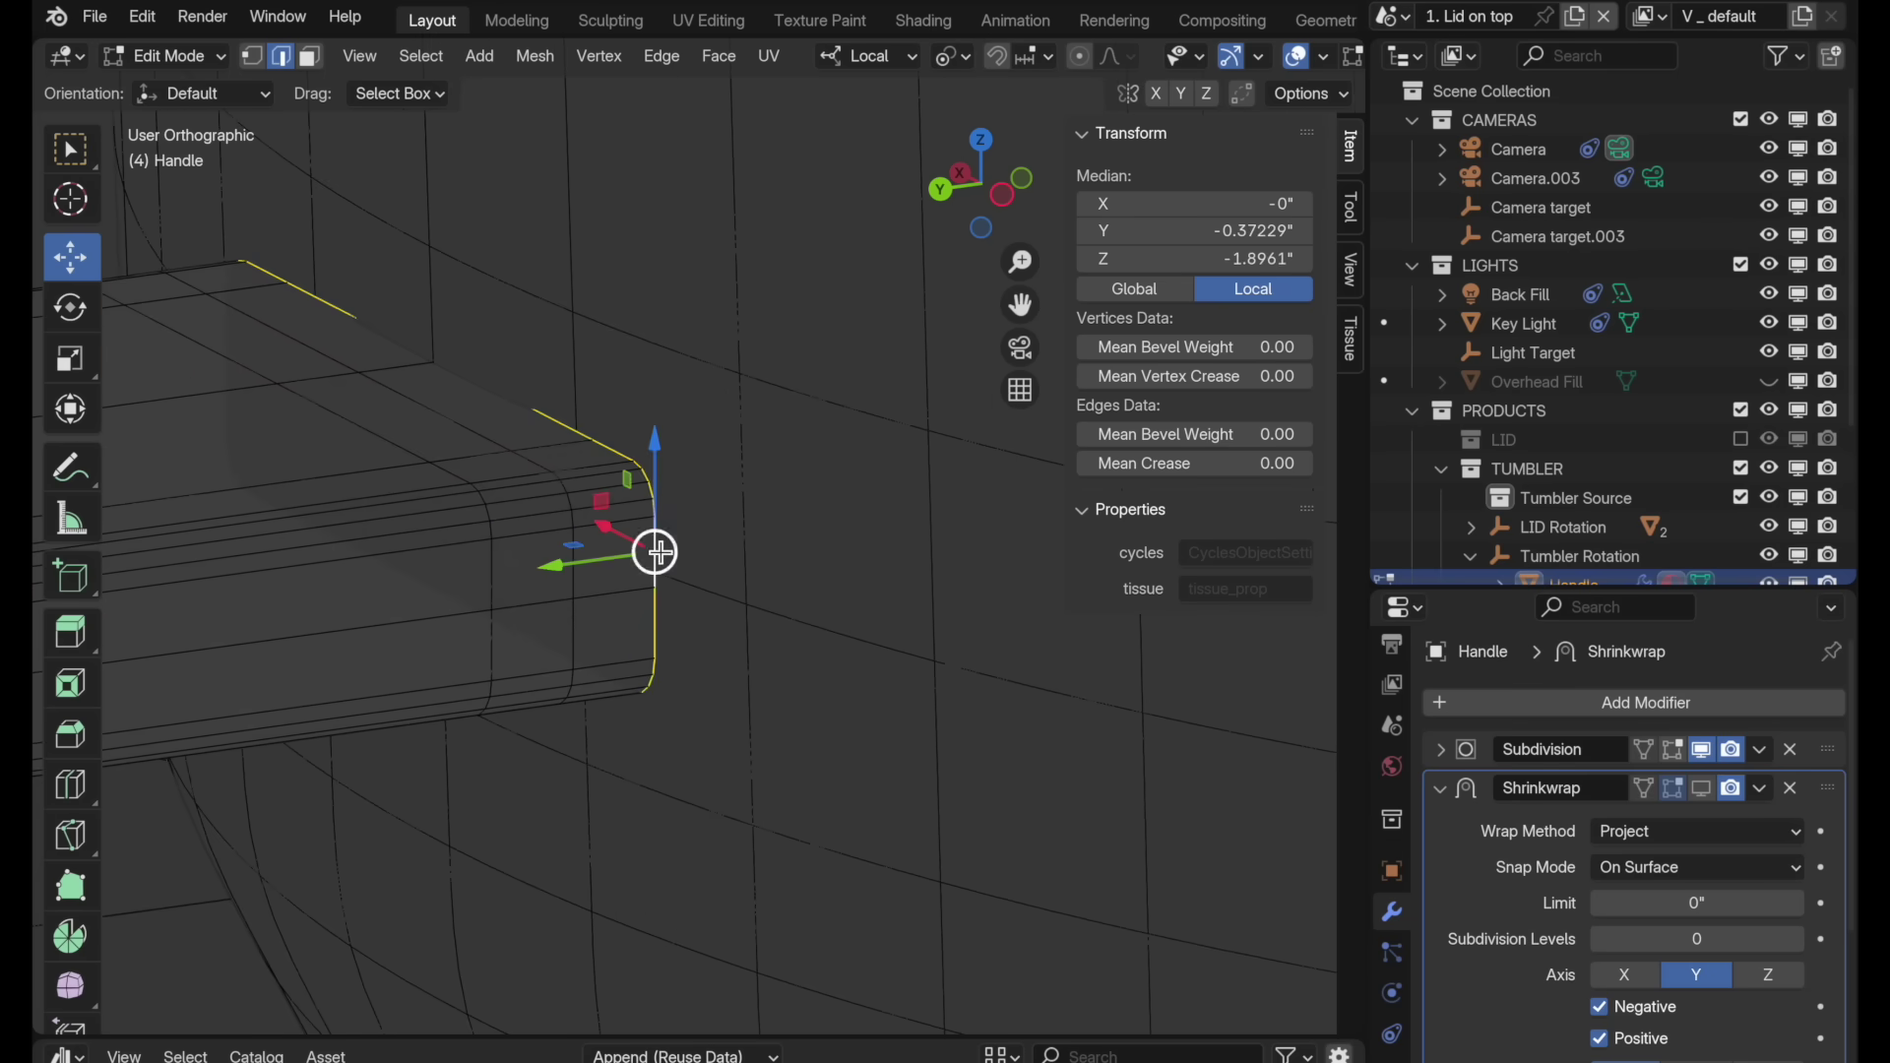
left_click(252, 56)
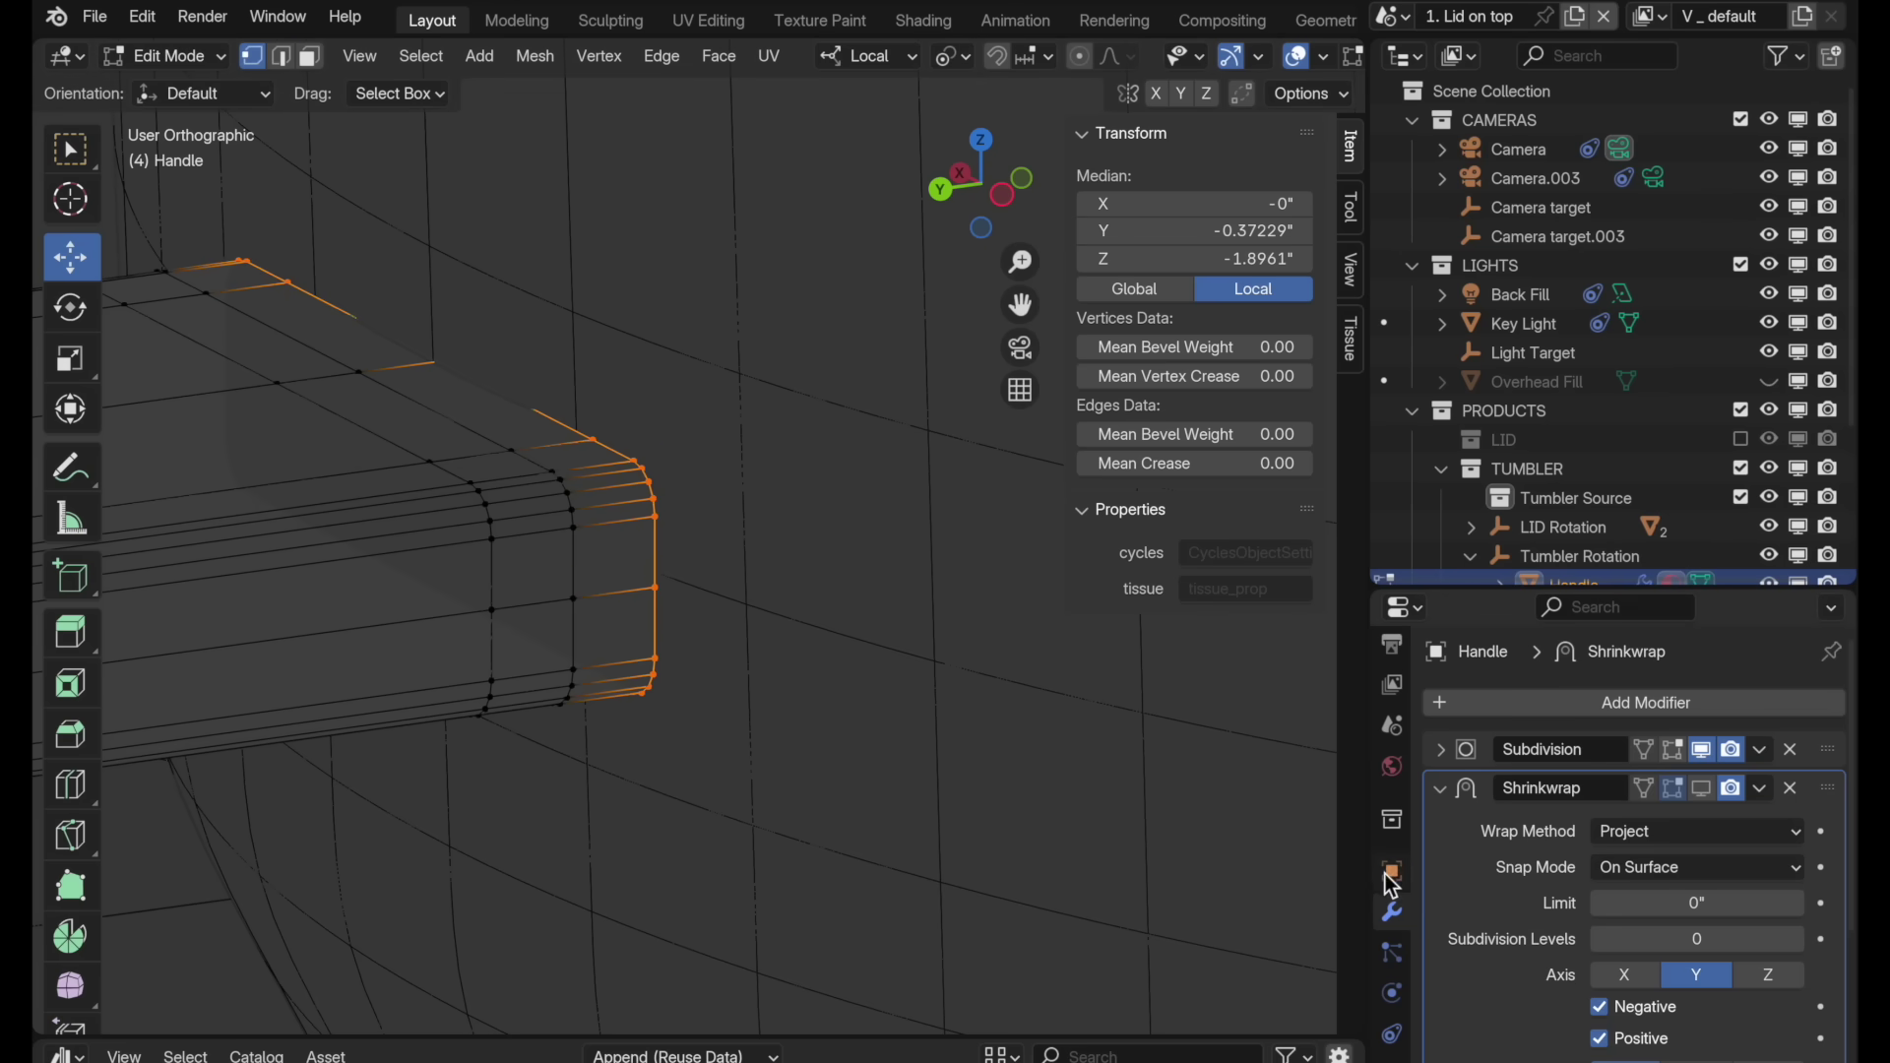
scroll(1392, 877, "down", 3)
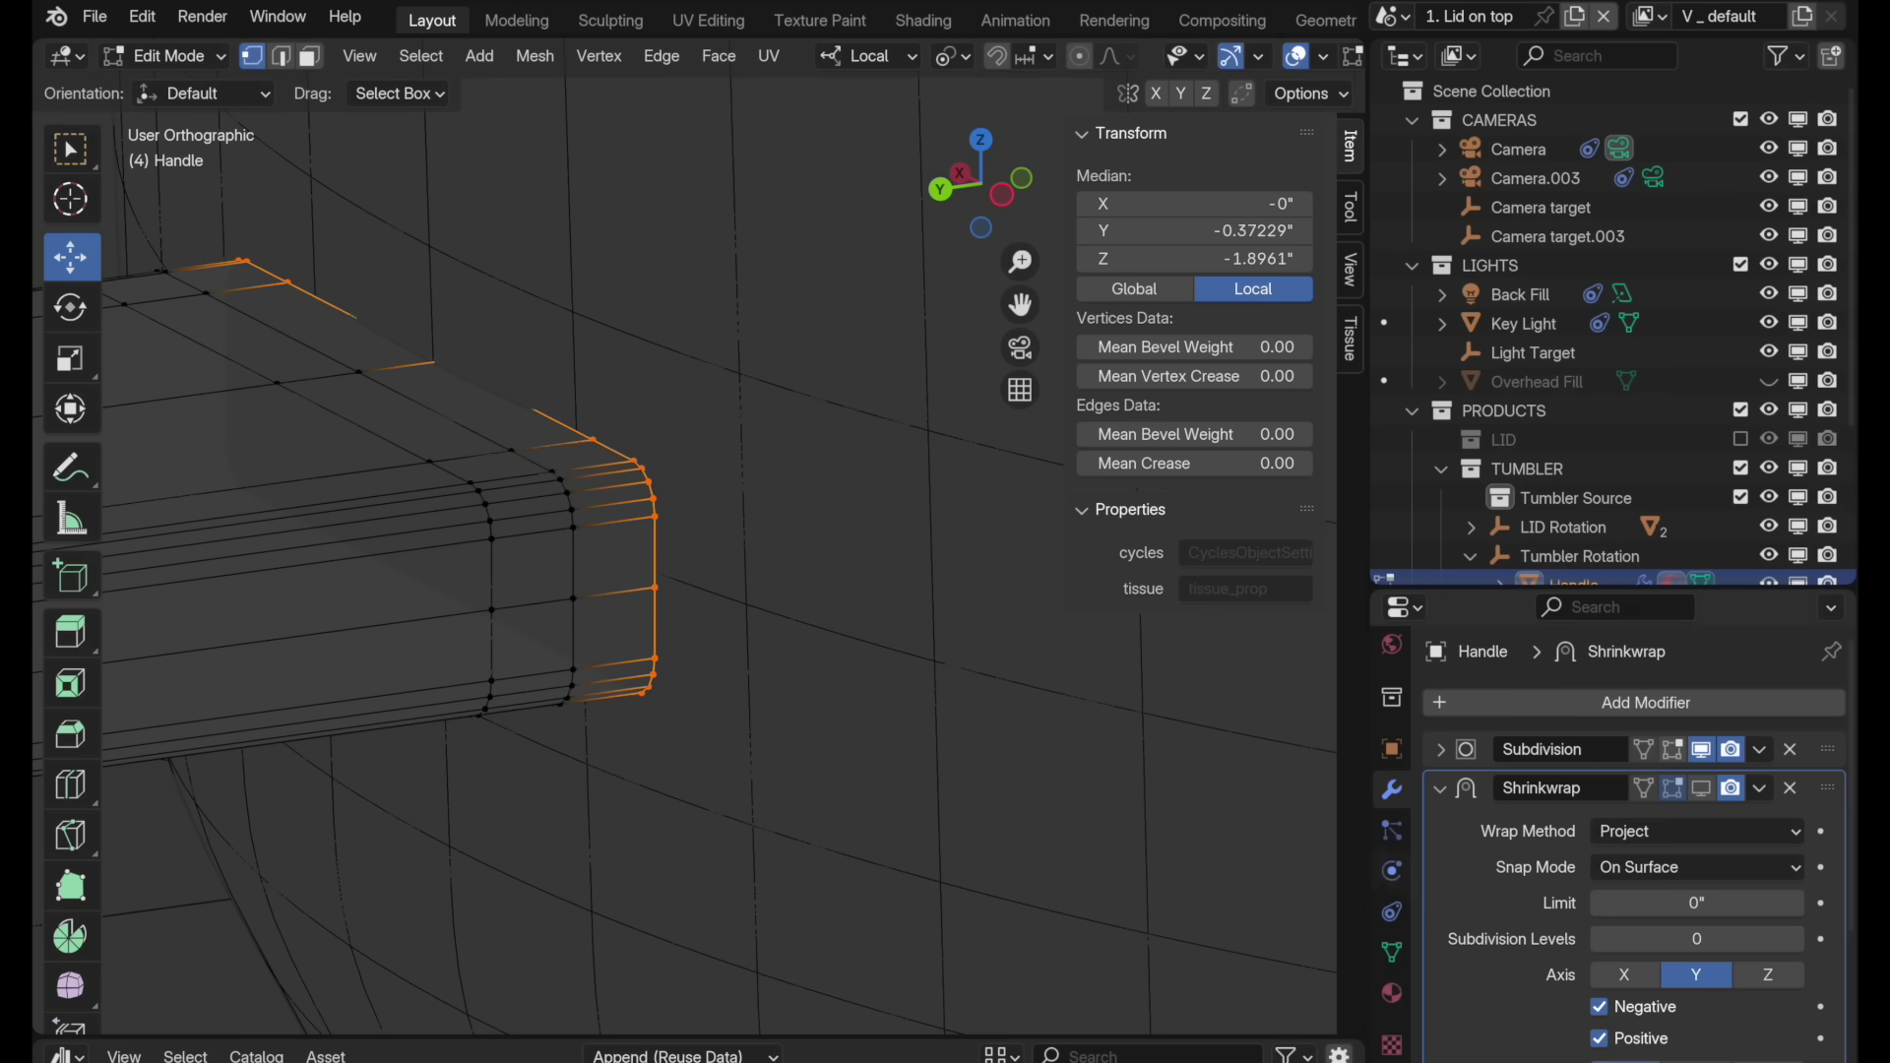
Step: Create a new vertex group on the Handle named 'Blend Verts 1'
left_click(1392, 953)
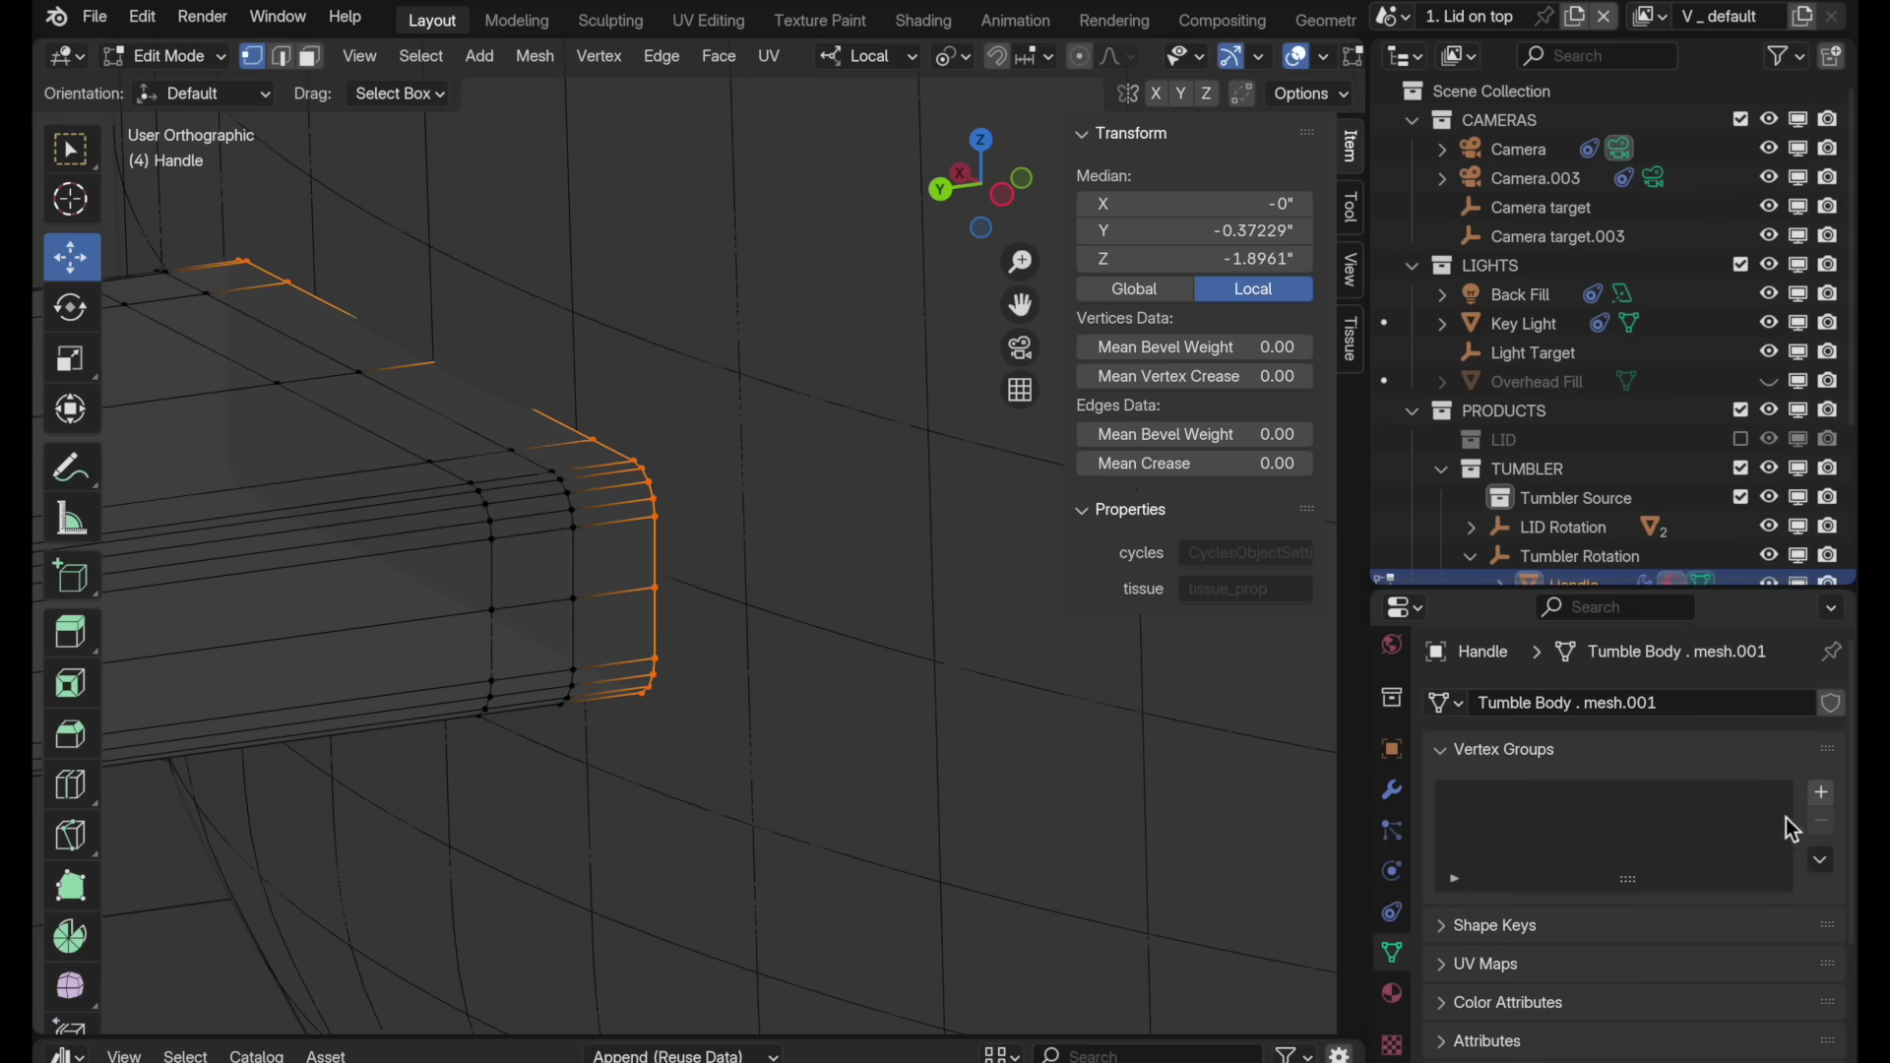
left_click(1820, 795)
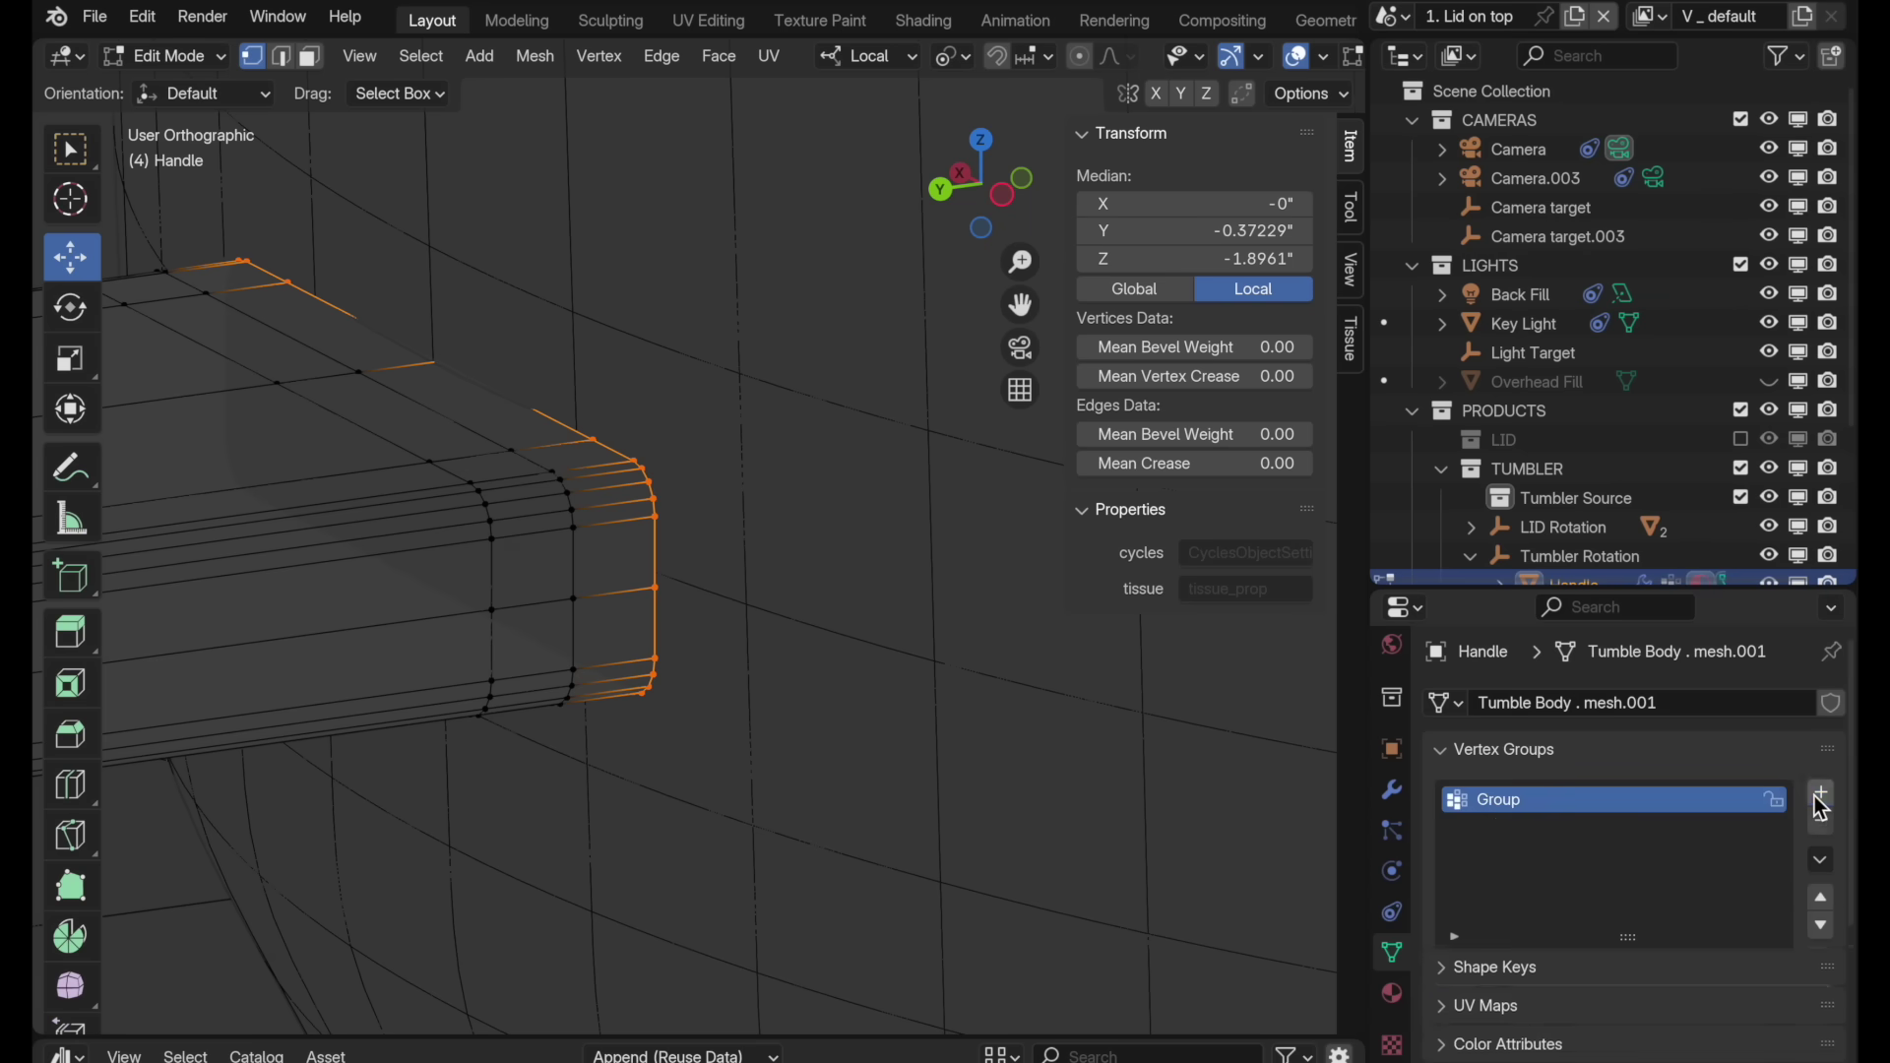
double_click(1488, 799)
type("BLend")
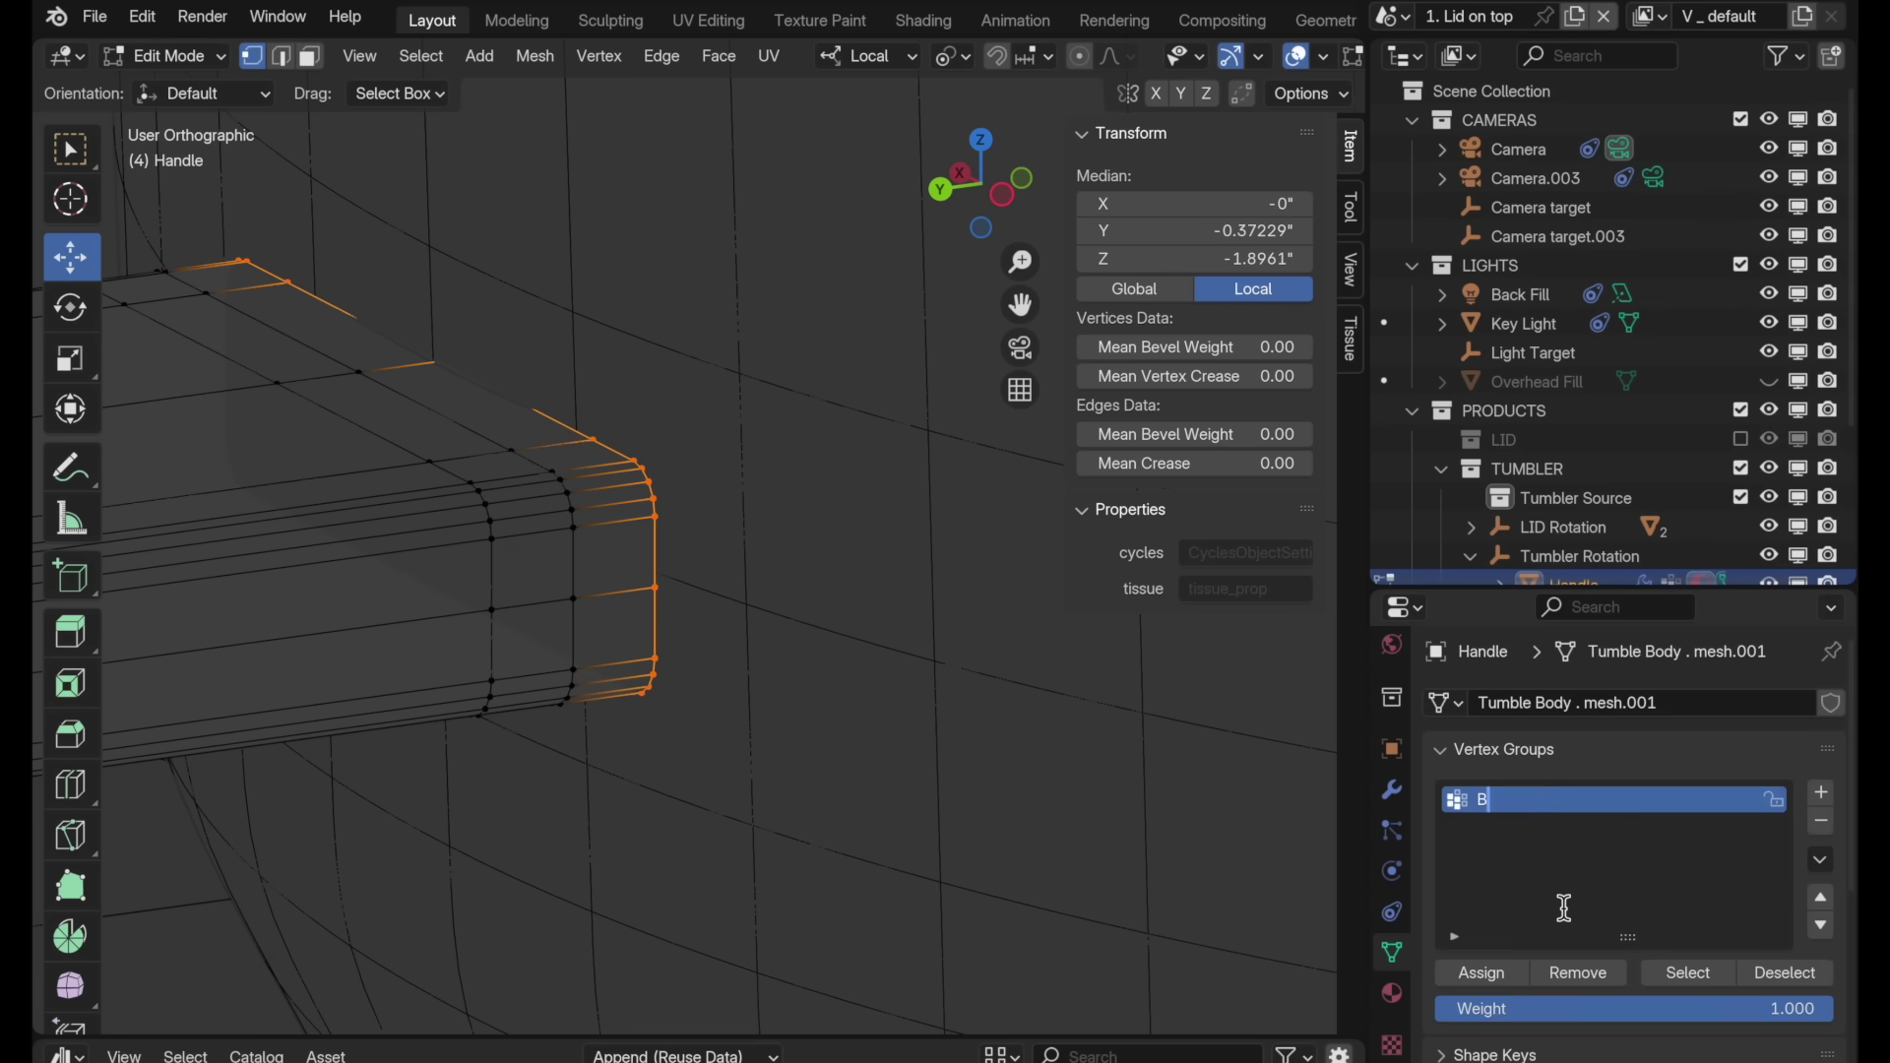
key("BackSpace")
key("BackSpace")
type("lend Verts 1")
left_click(1494, 977)
Step: Back in Object Mode, set the Shrinkwrap's Vertex Group field to Blend Verts 1
key("Tab")
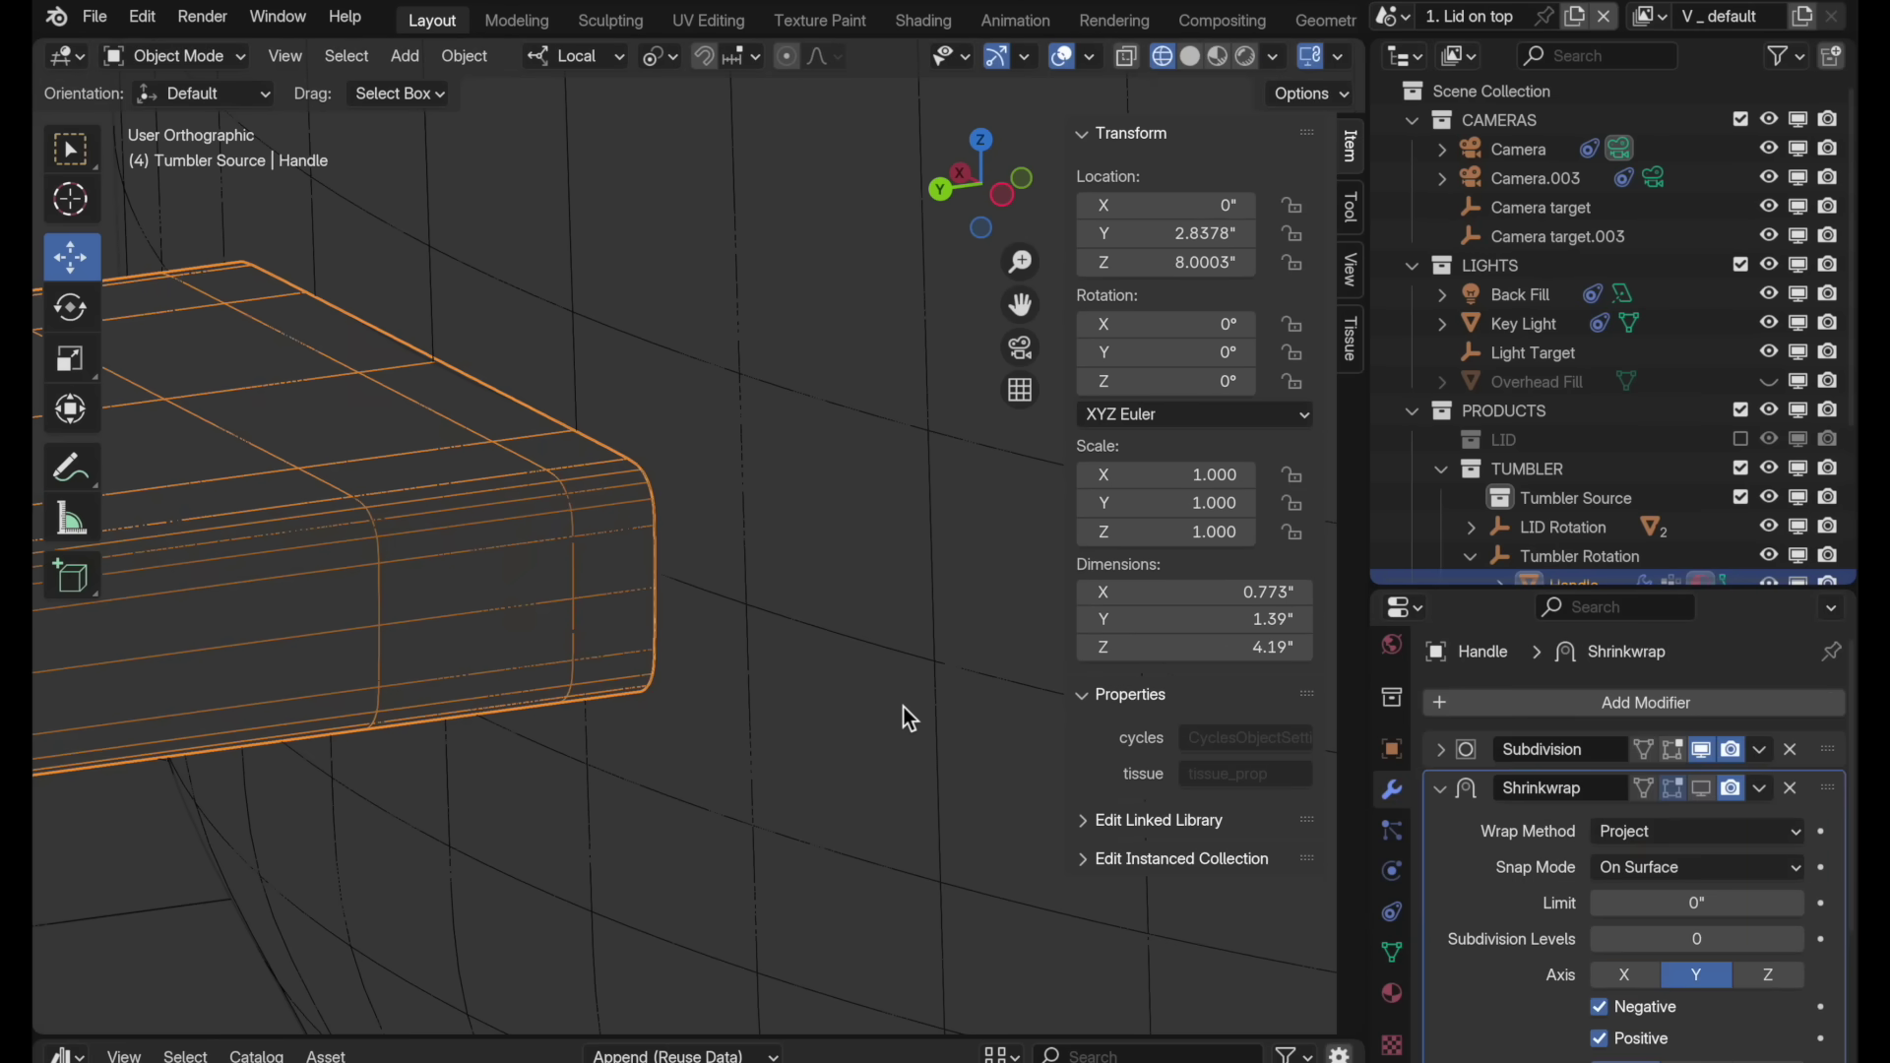
middle_click_drag(797, 629, 799, 723)
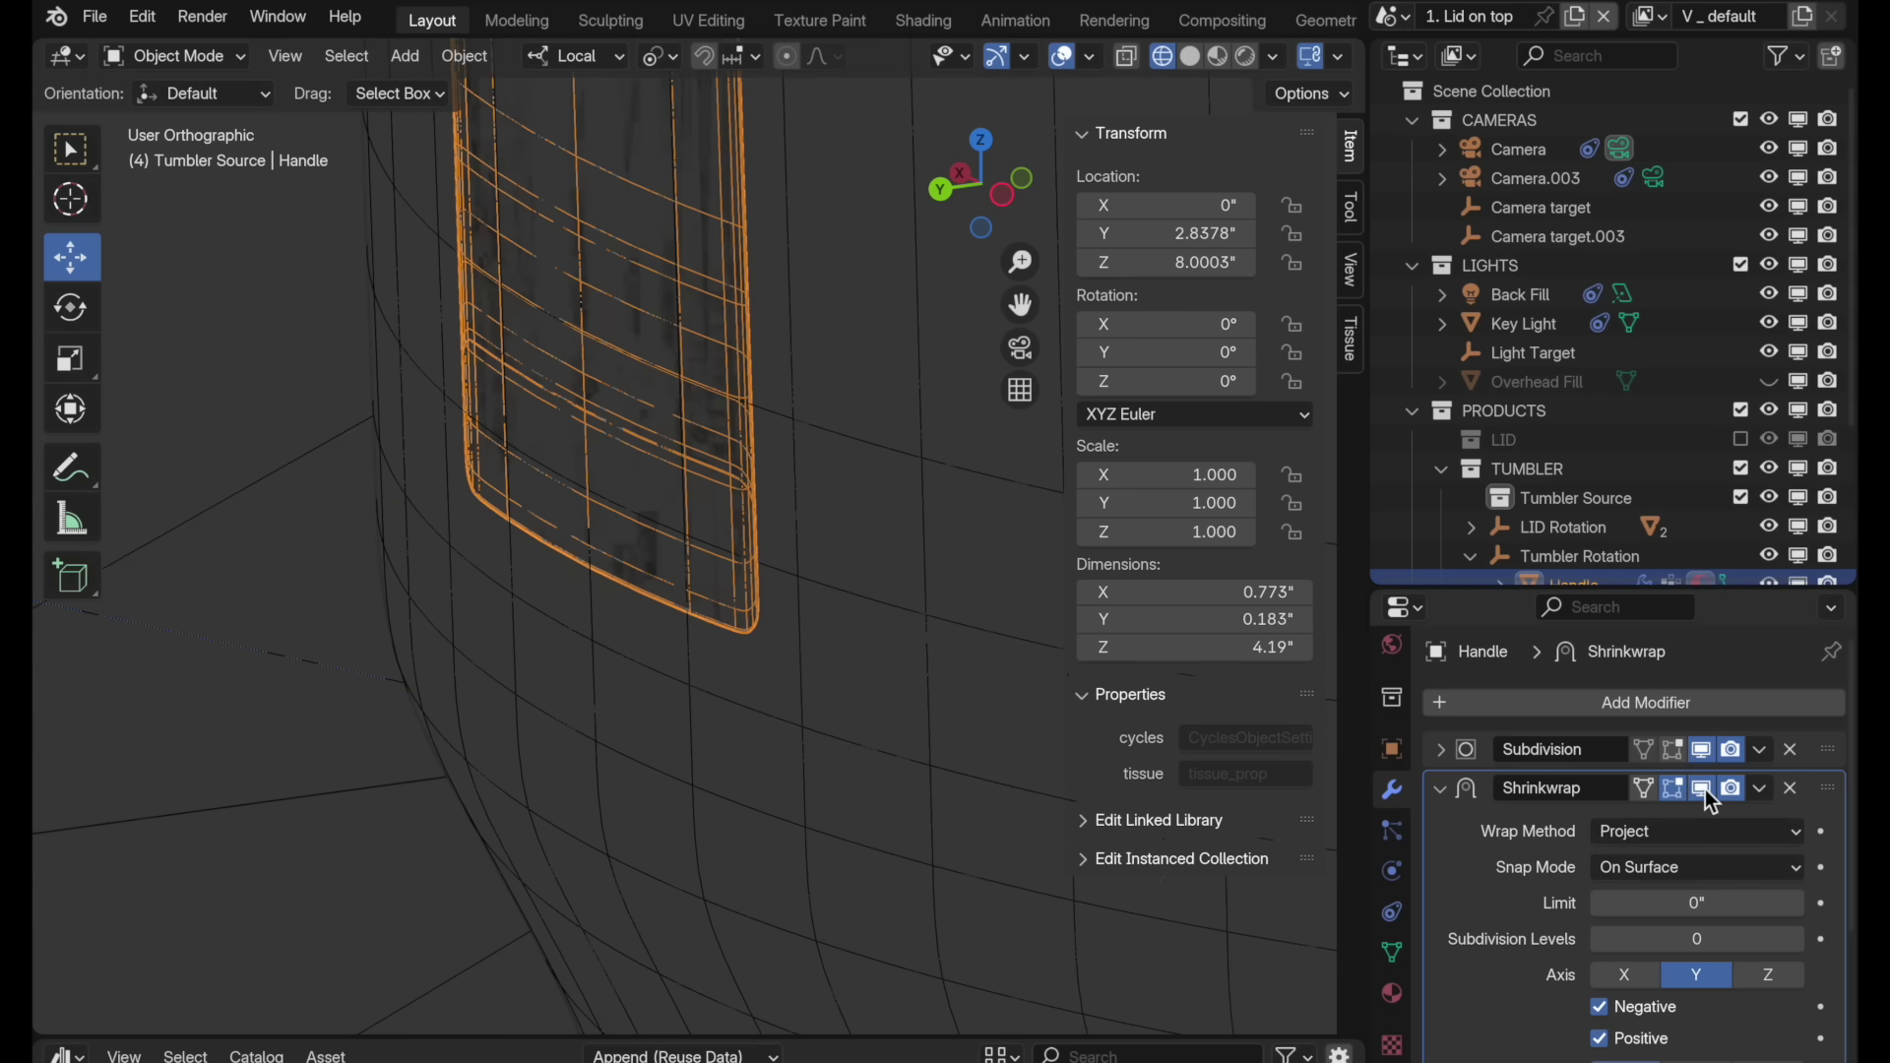
scroll(1567, 926, "down", 5)
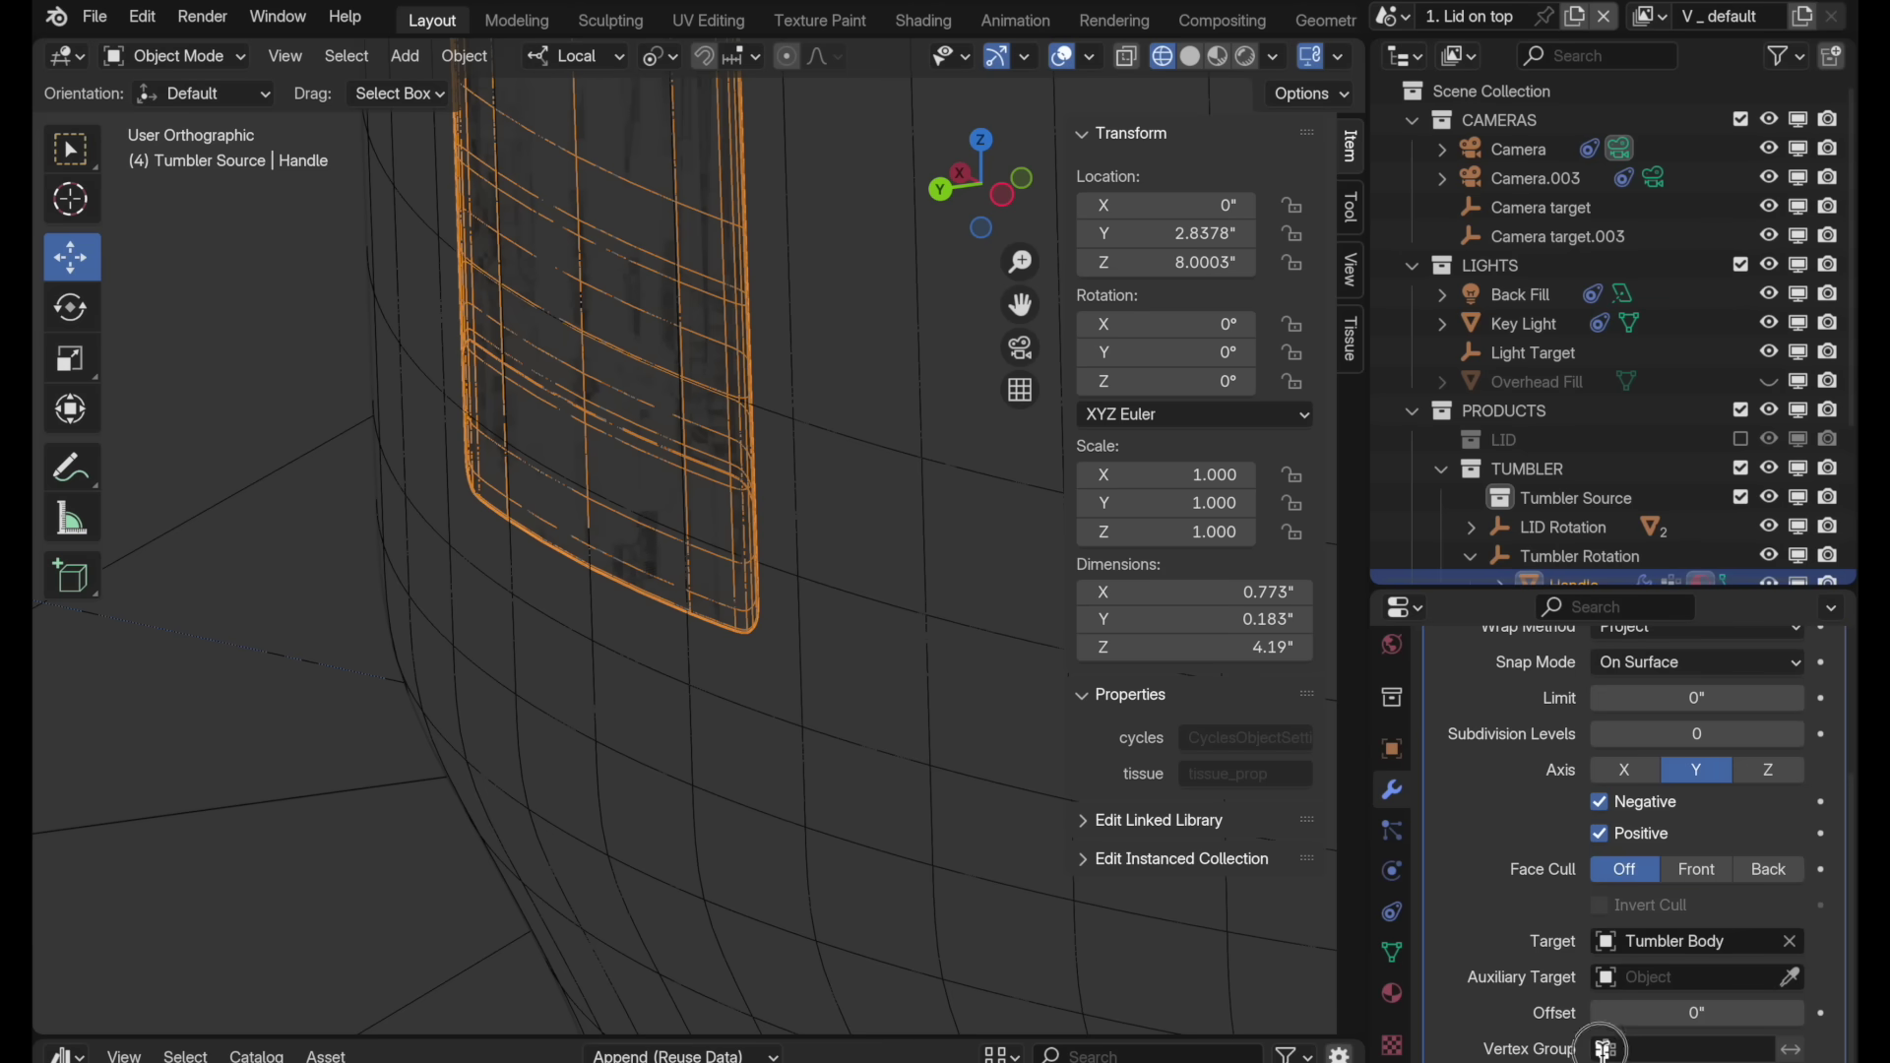
left_click(1607, 1050)
left_click(1550, 745)
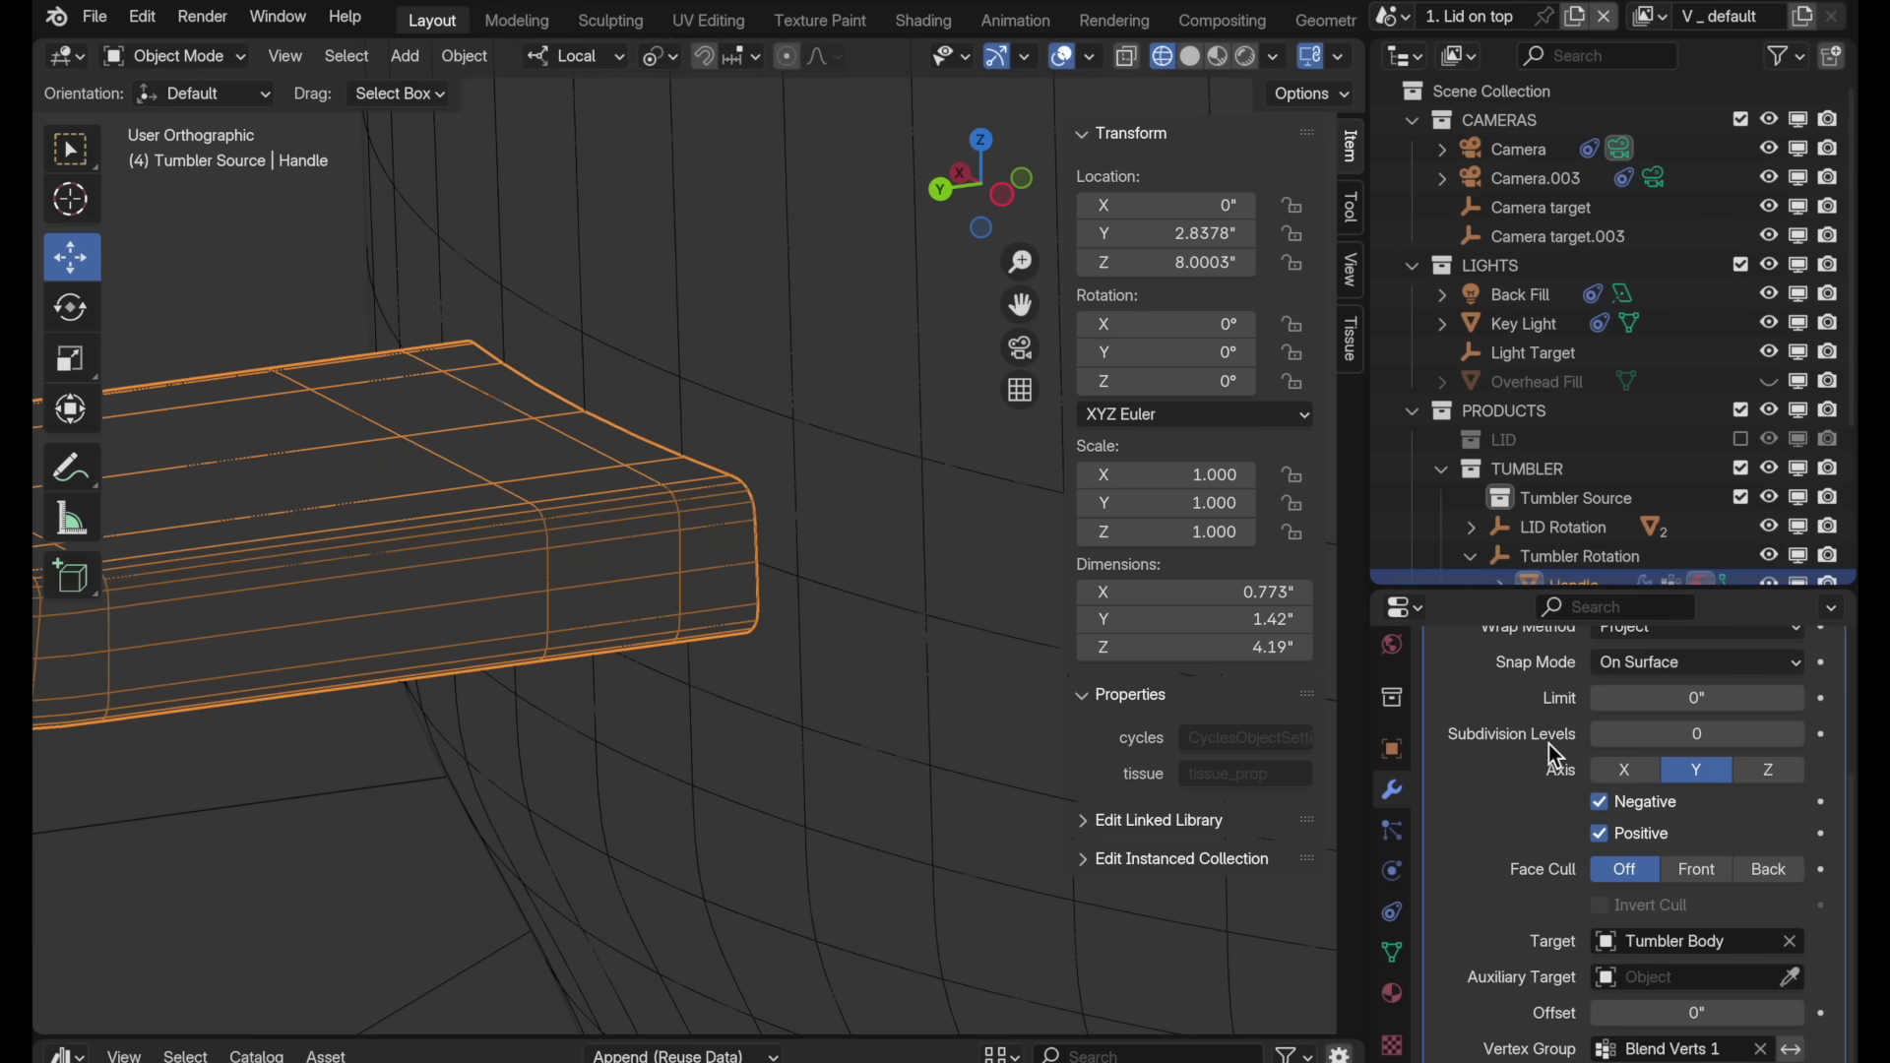
middle_click_drag(814, 549, 777, 536)
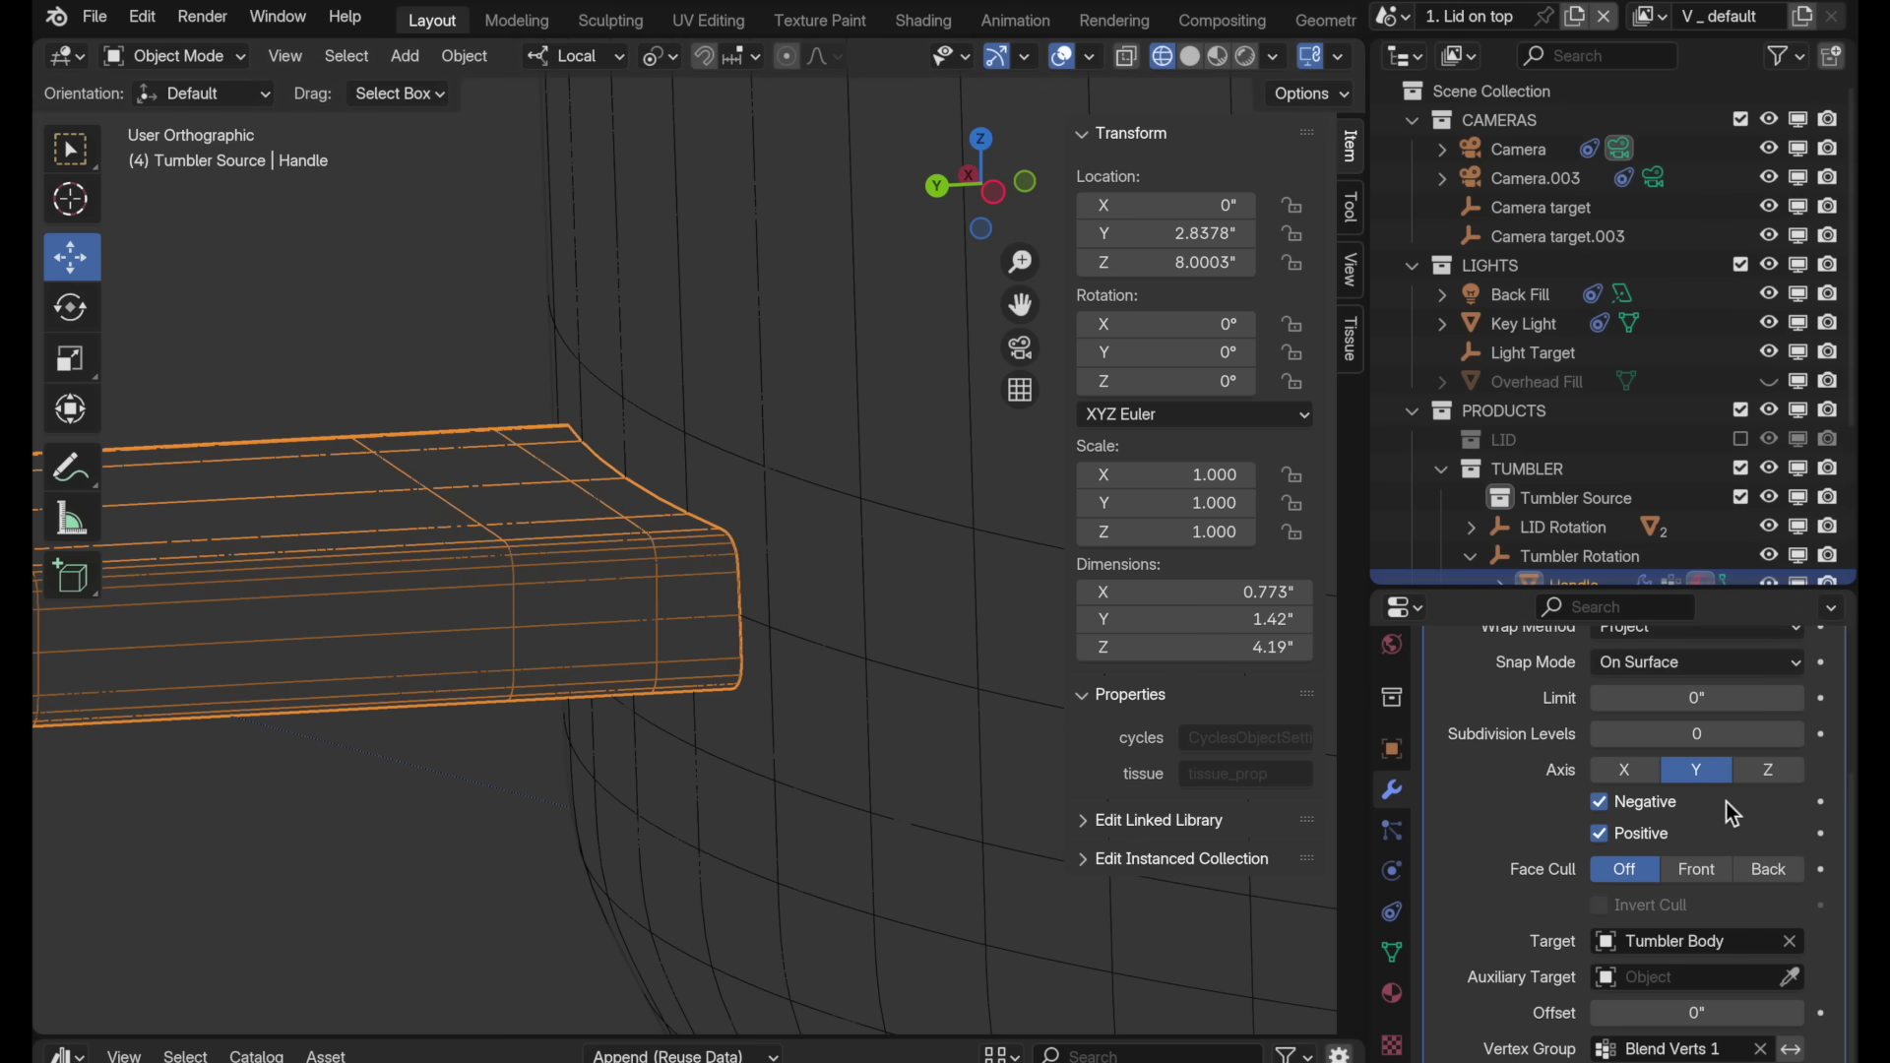
Step: Hide the Shrinkwrap, enter Edit Mode in edge select, and zoom in on the handle's end
scroll(1710, 852, "up", 5)
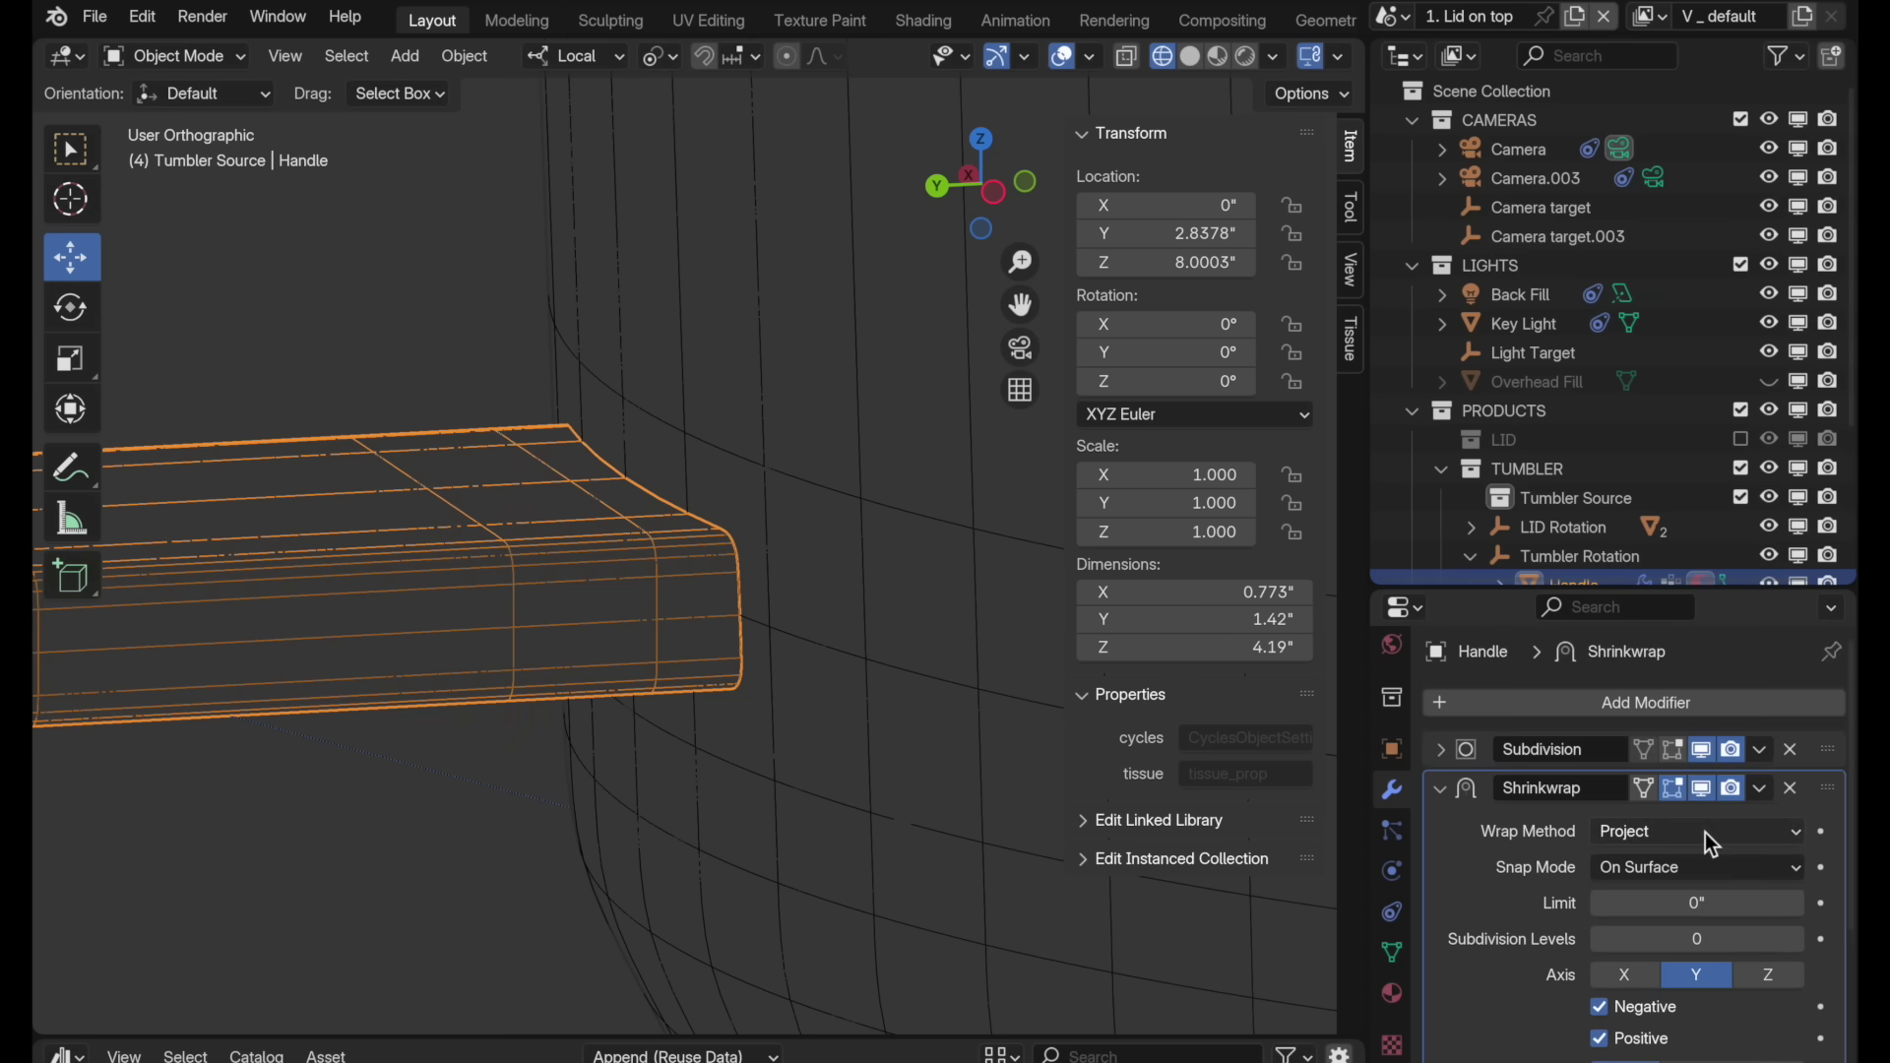
left_click(1701, 789)
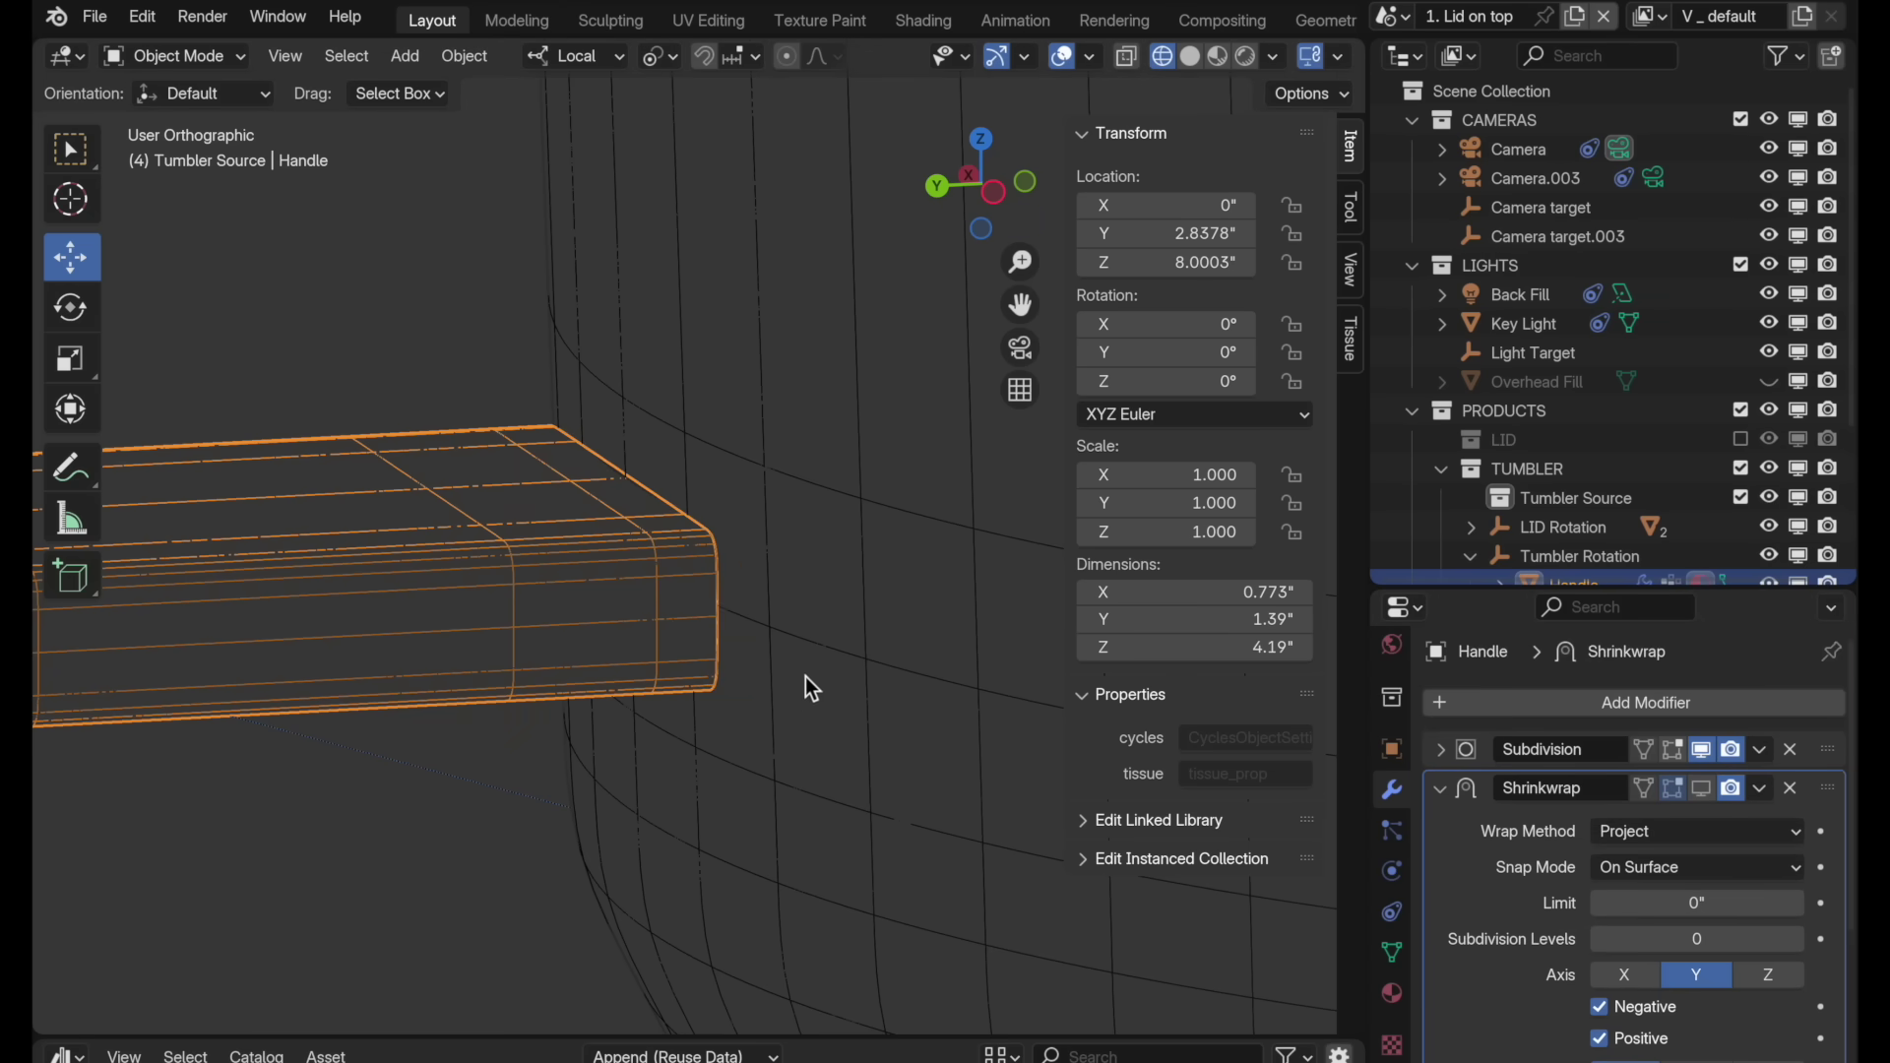
middle_click_drag(805, 677, 677, 553)
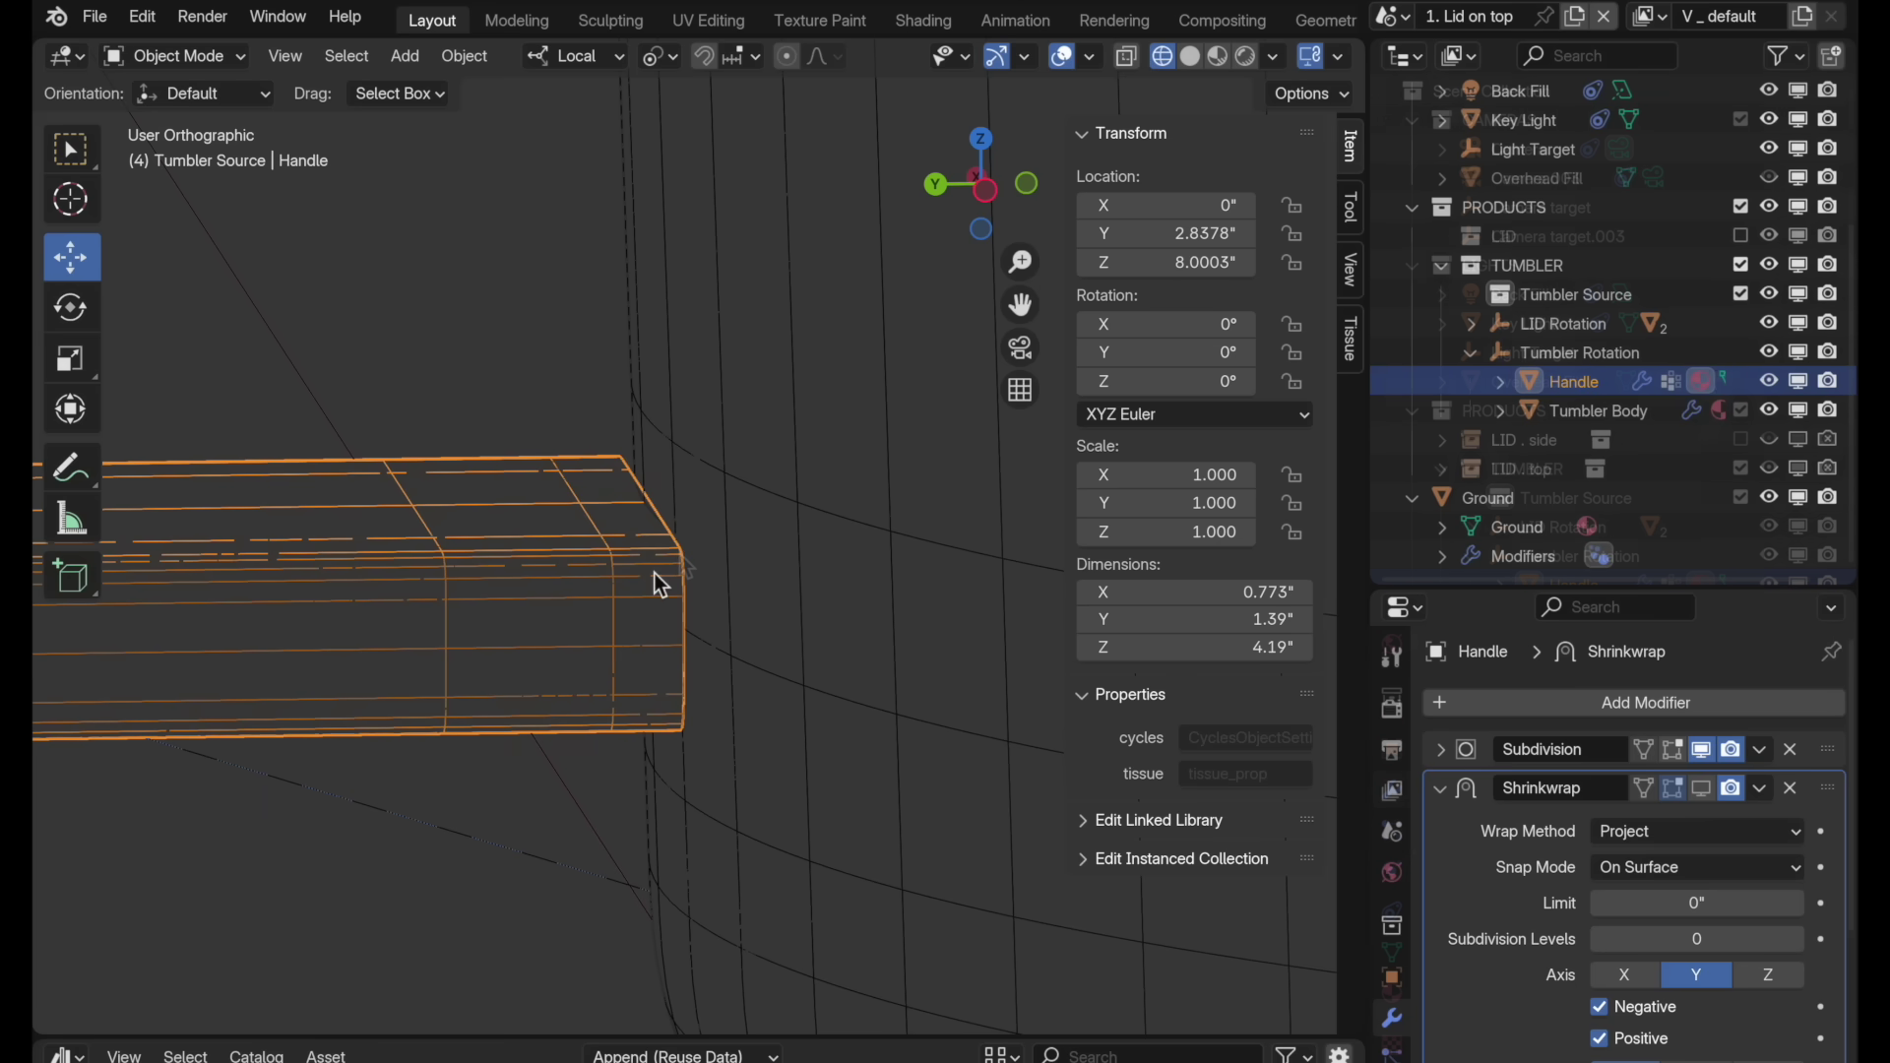
key("Tab")
middle_click_drag(653, 575, 717, 650)
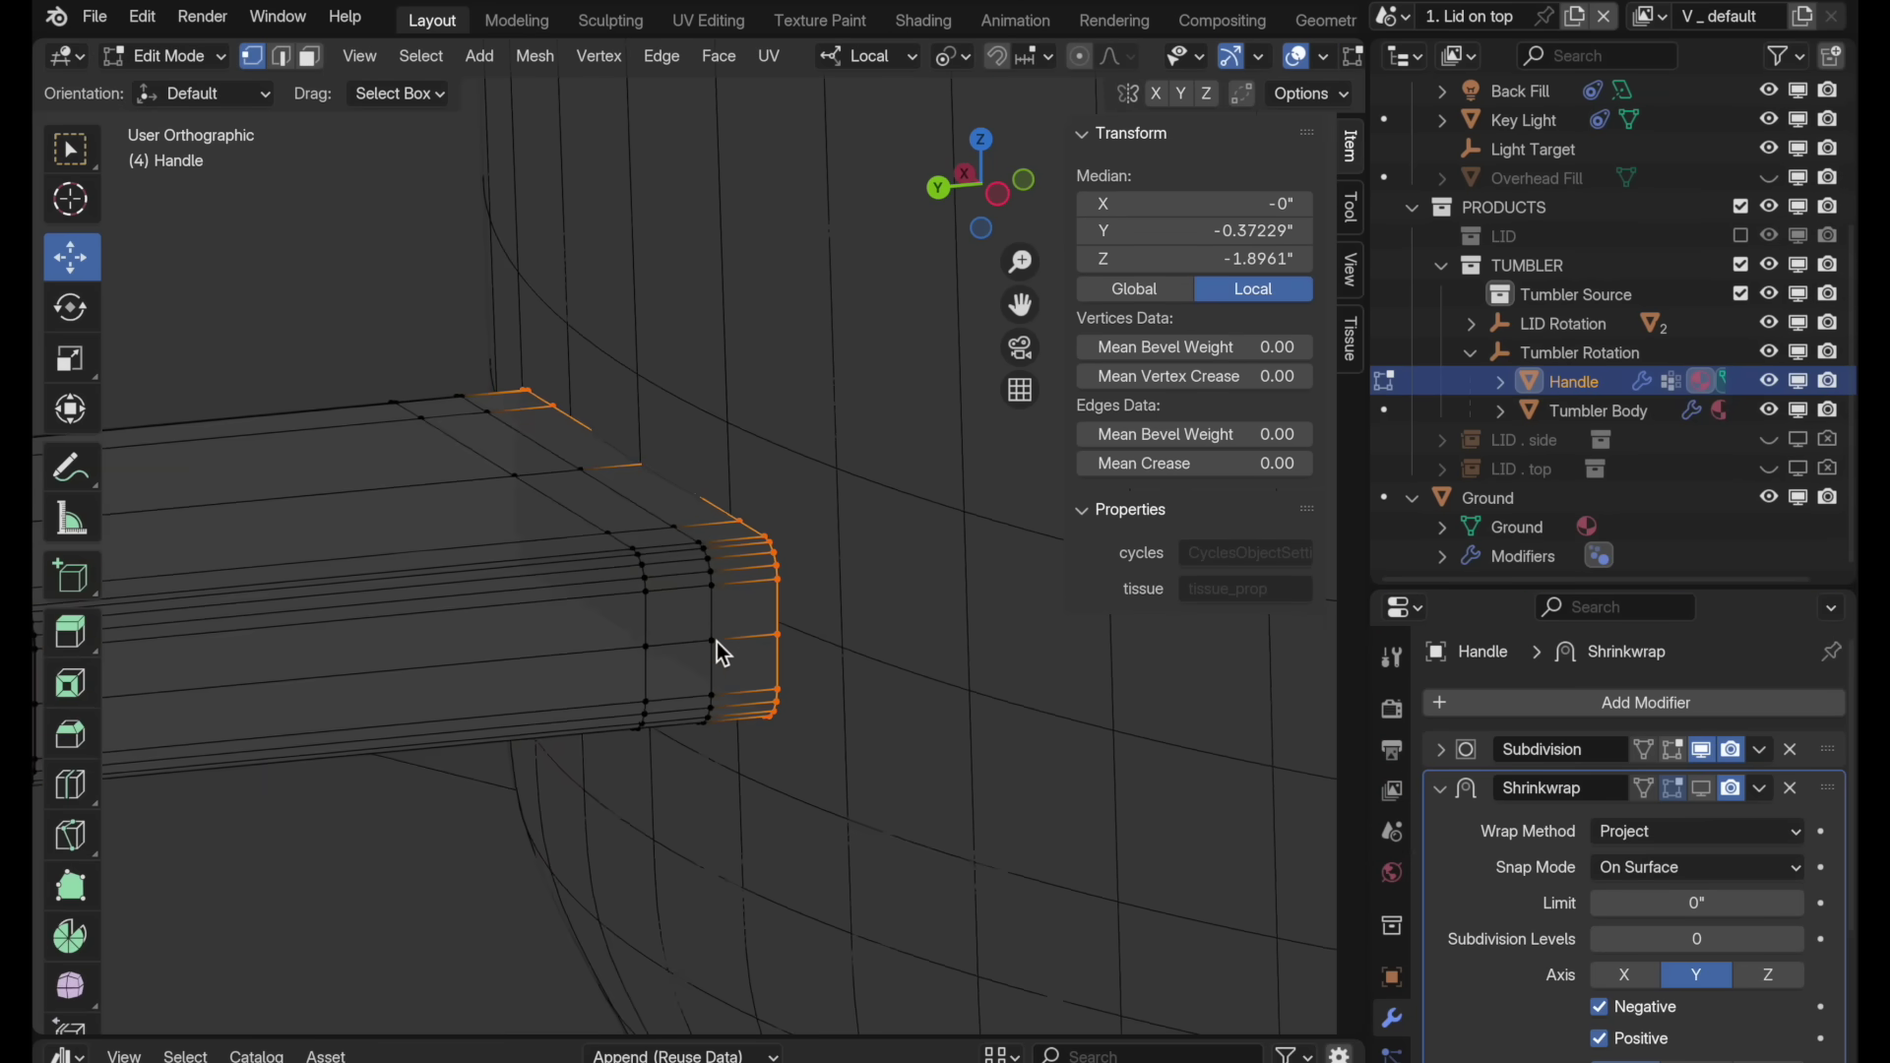
left_click(282, 56)
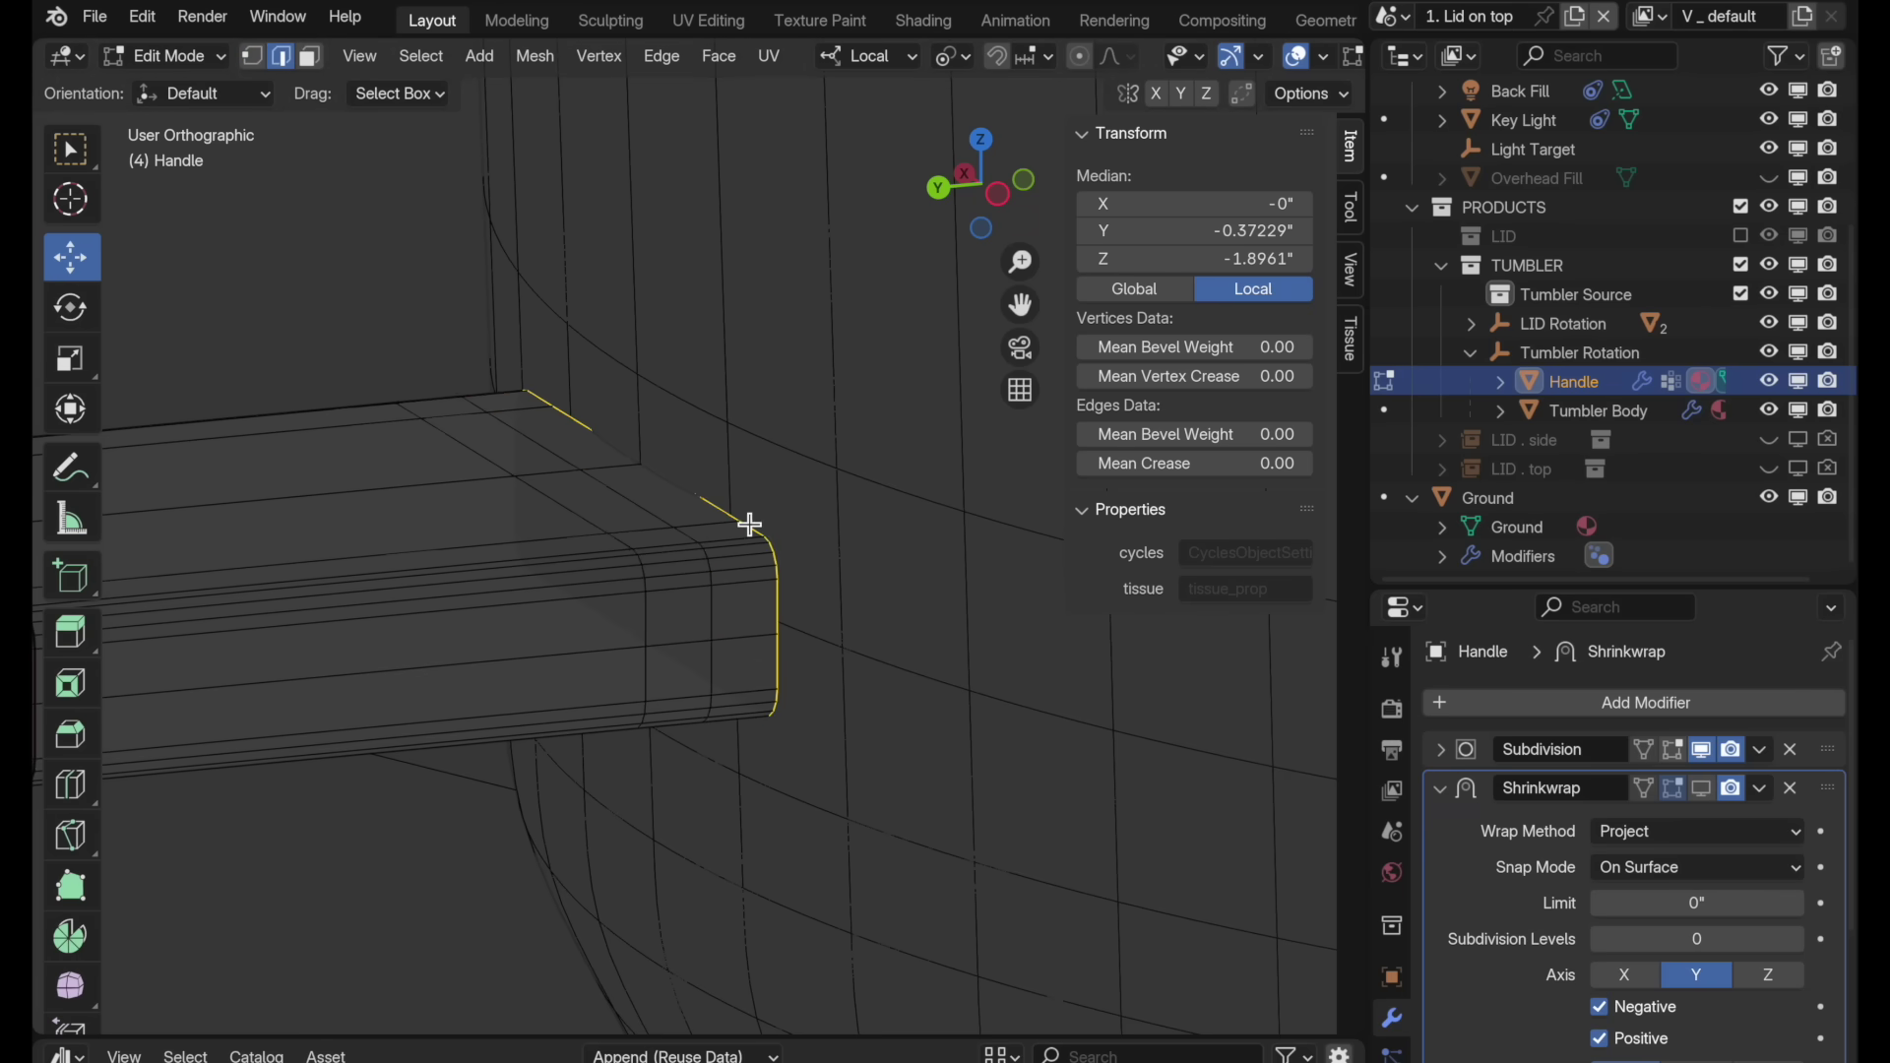
middle_click_drag(719, 503, 772, 603, "ctrl")
middle_click_drag(597, 451, 665, 394, "ctrl")
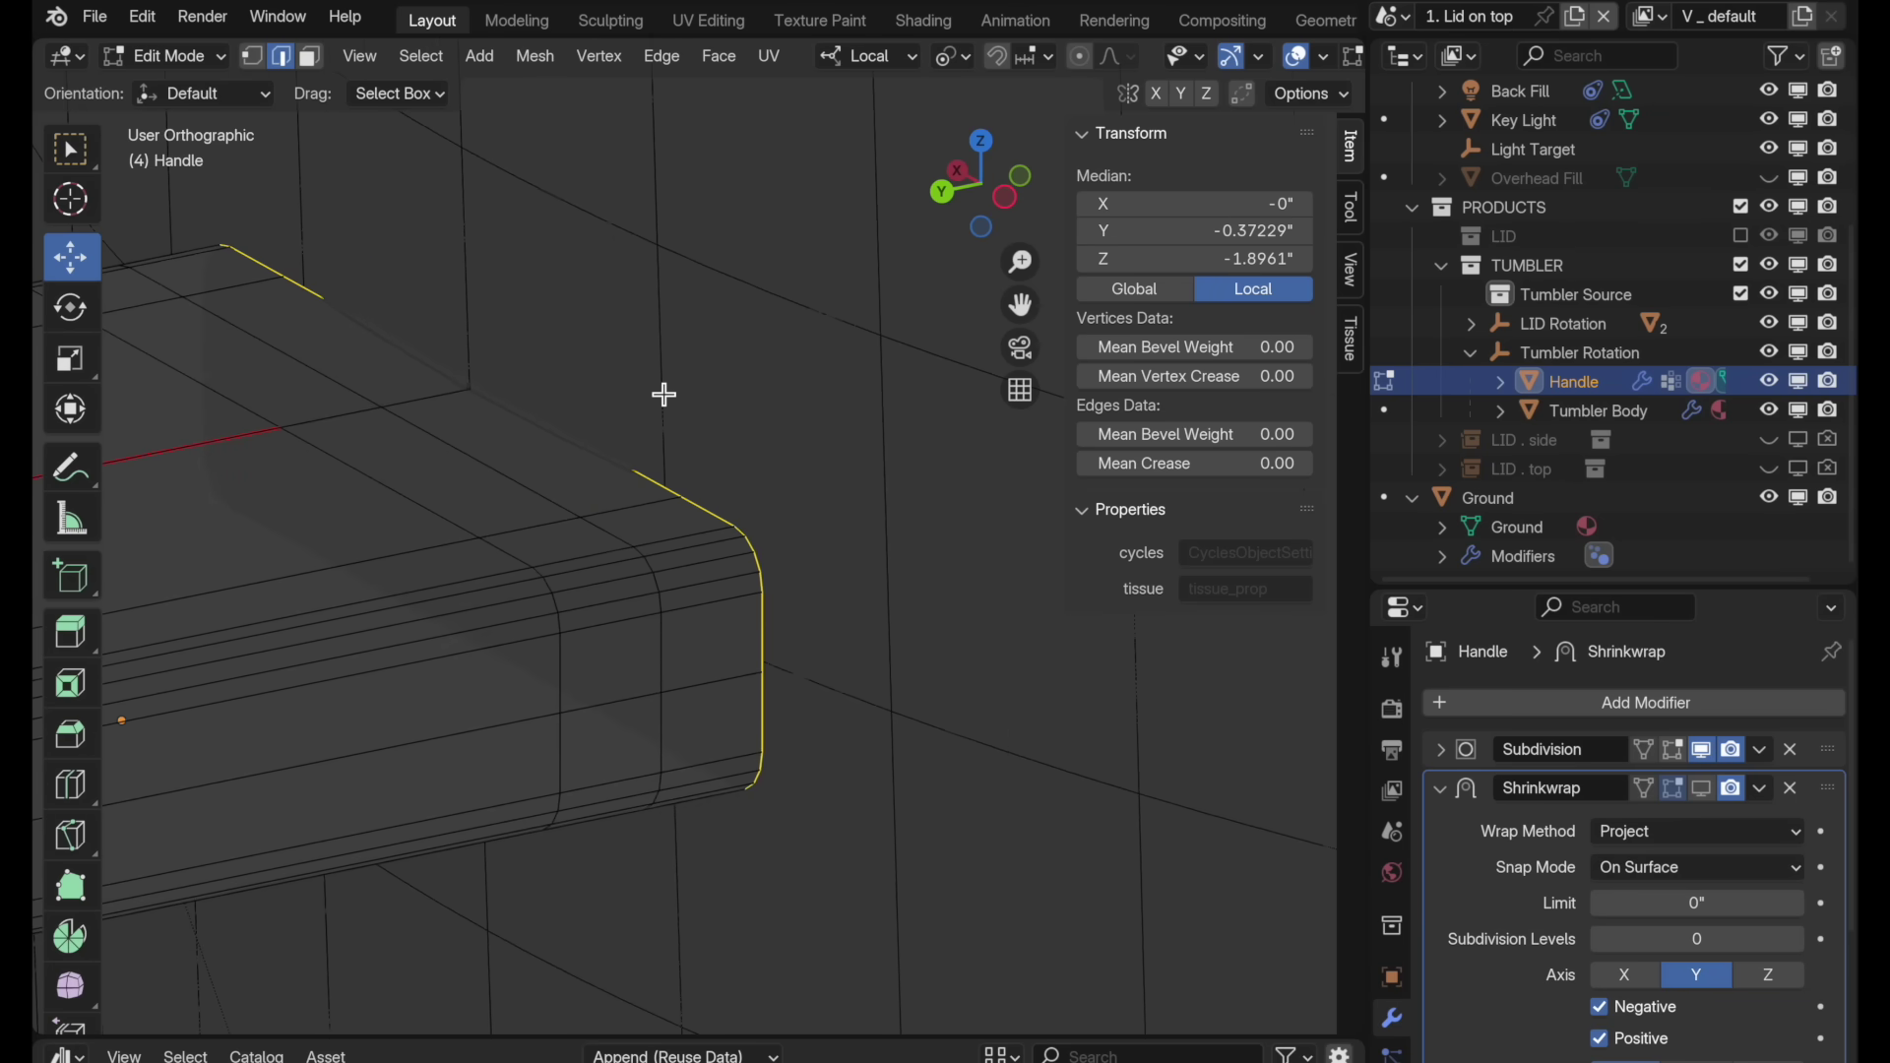
scroll(67, 891, "down", 4)
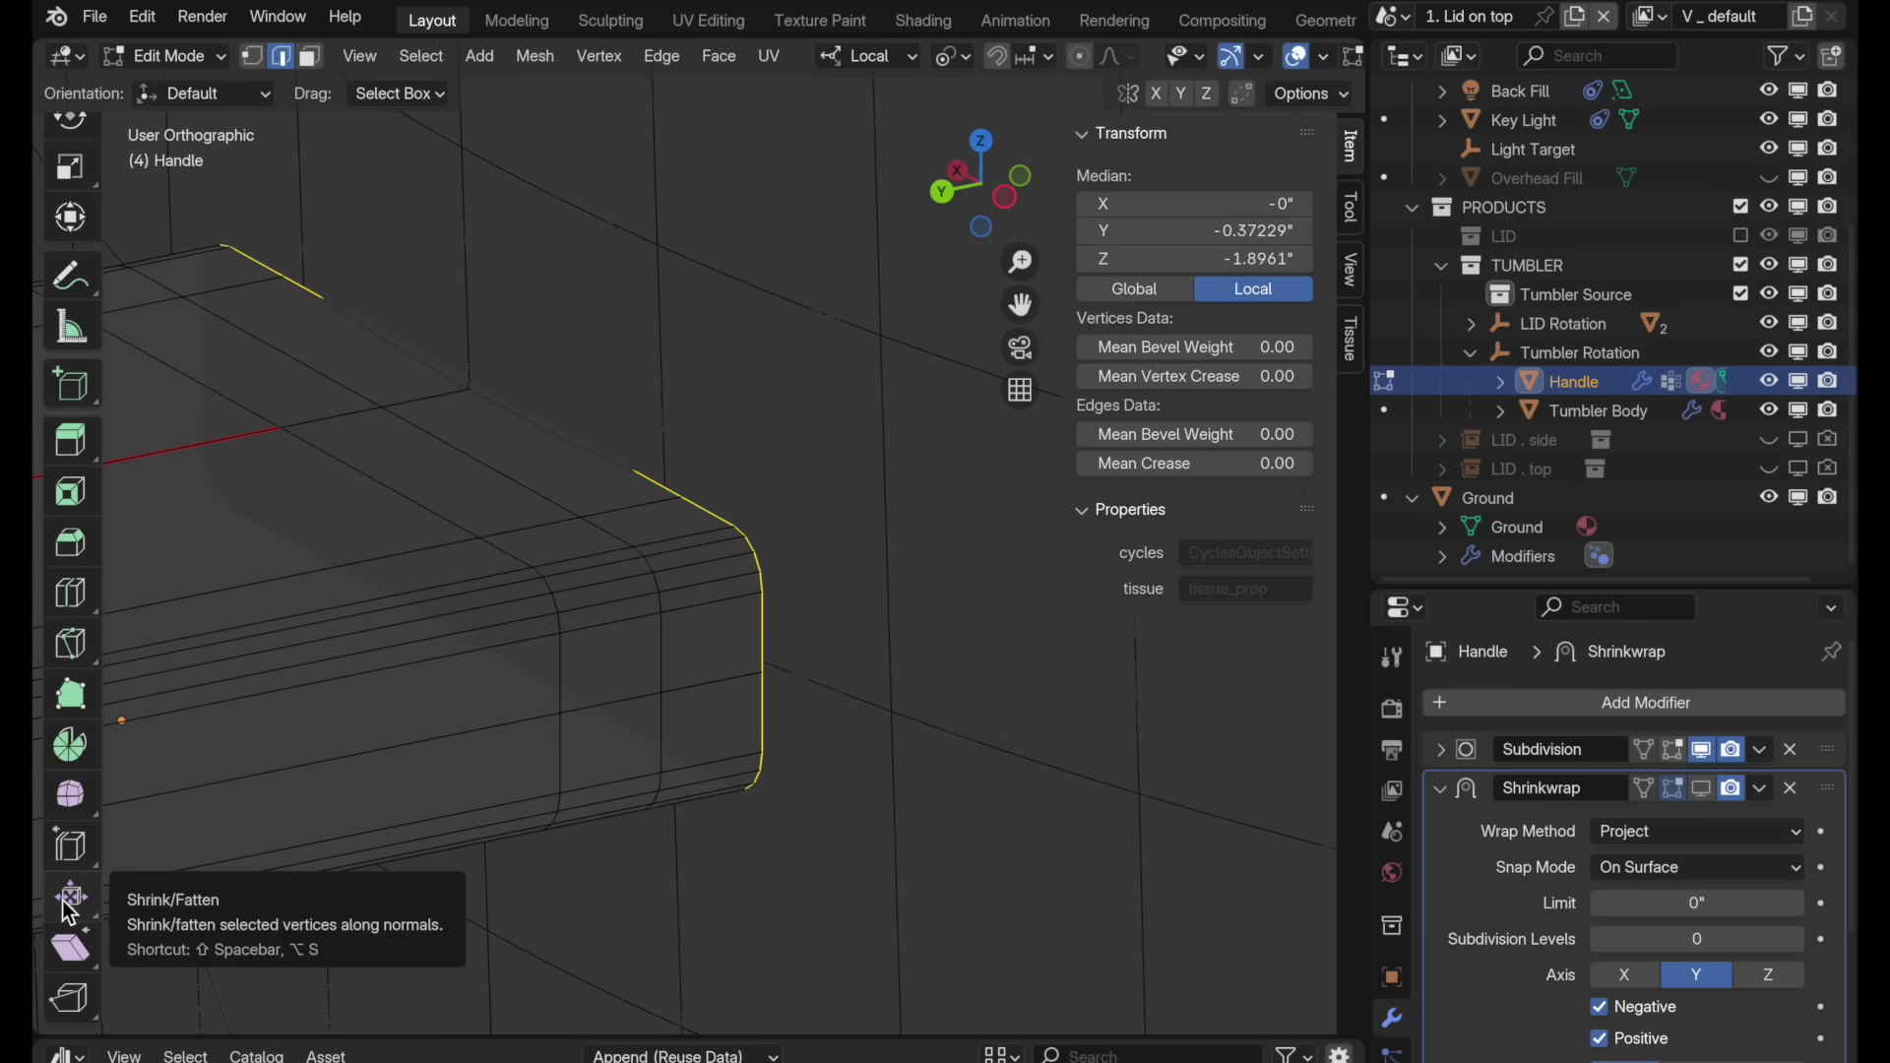
Step: Fatten the handle's end loop outward by 0.109 using Shrink/Fatten with Drag set to Active Tool
left_click(69, 912)
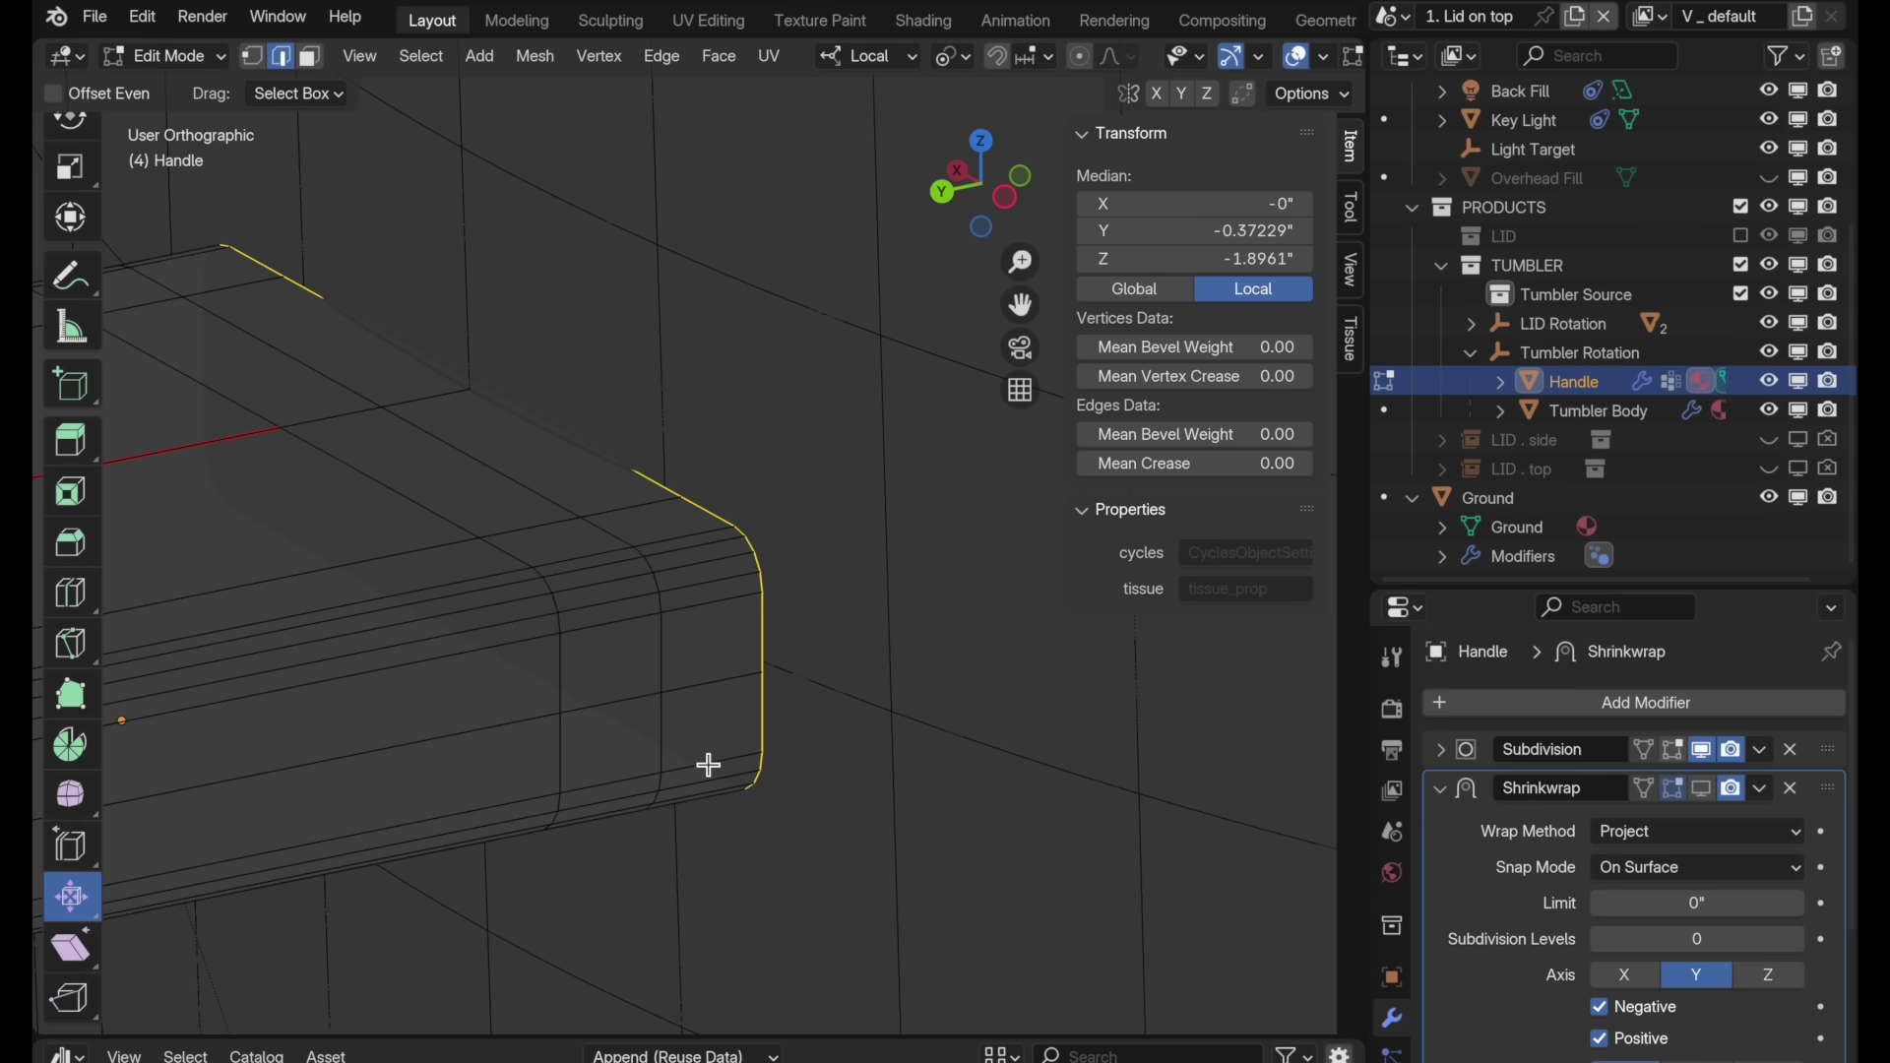
left_click(314, 99)
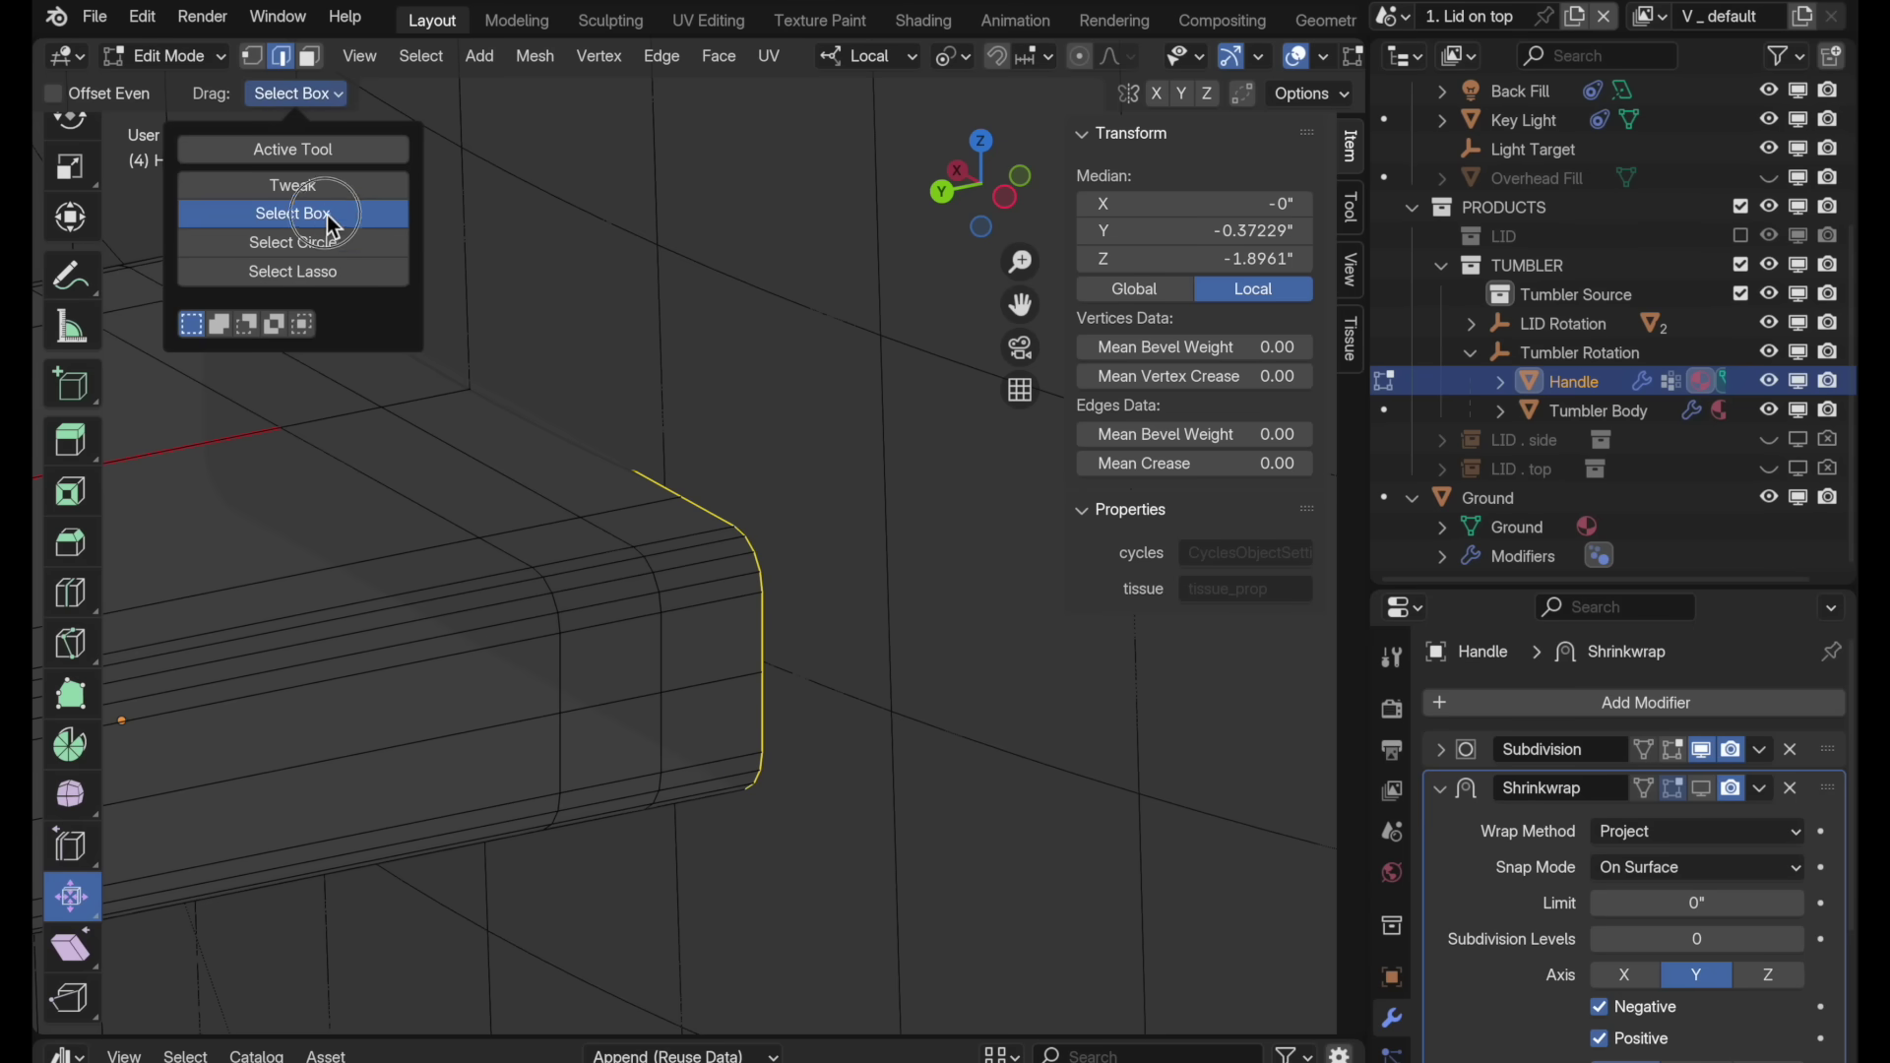
left_click(296, 151)
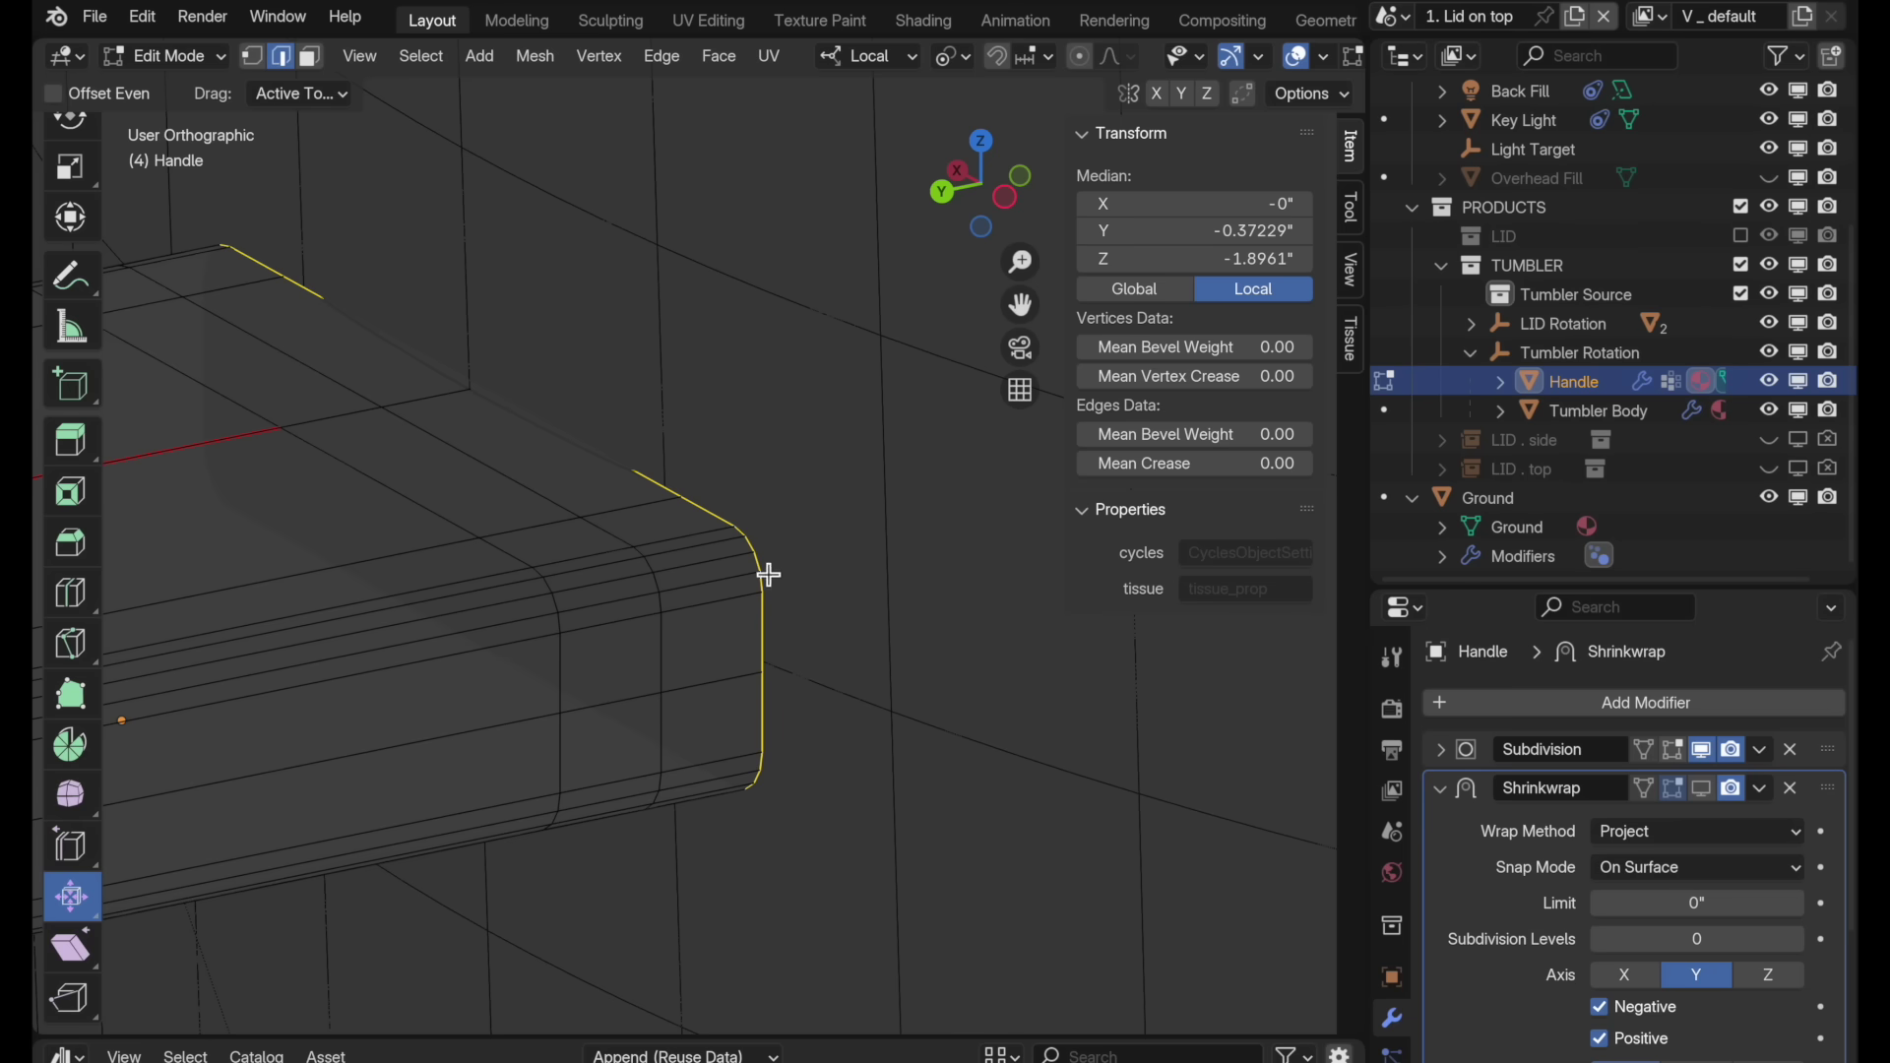
left_click_drag(761, 631, 813, 554)
middle_click_drag(872, 435, 746, 576)
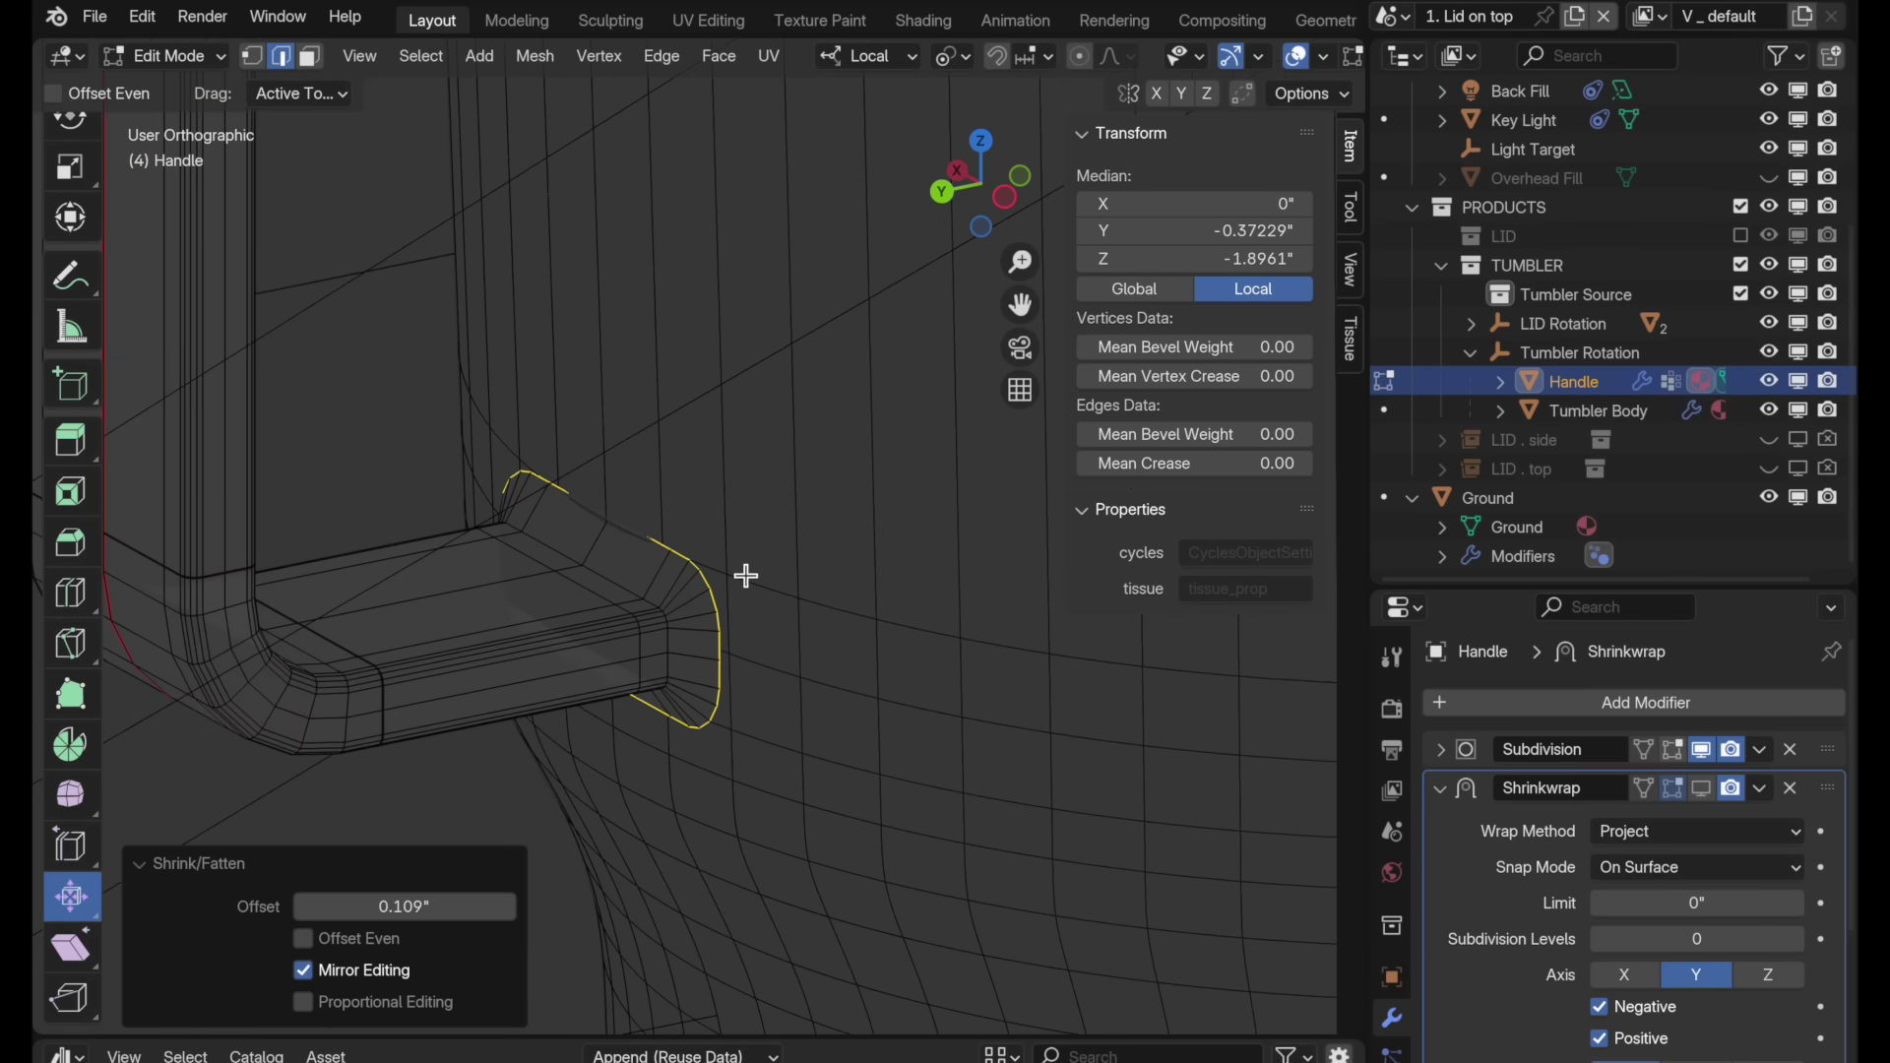
scroll(747, 576, "up", 2)
middle_click_drag(680, 570, 751, 523, "shift")
scroll(755, 522, "down", 1)
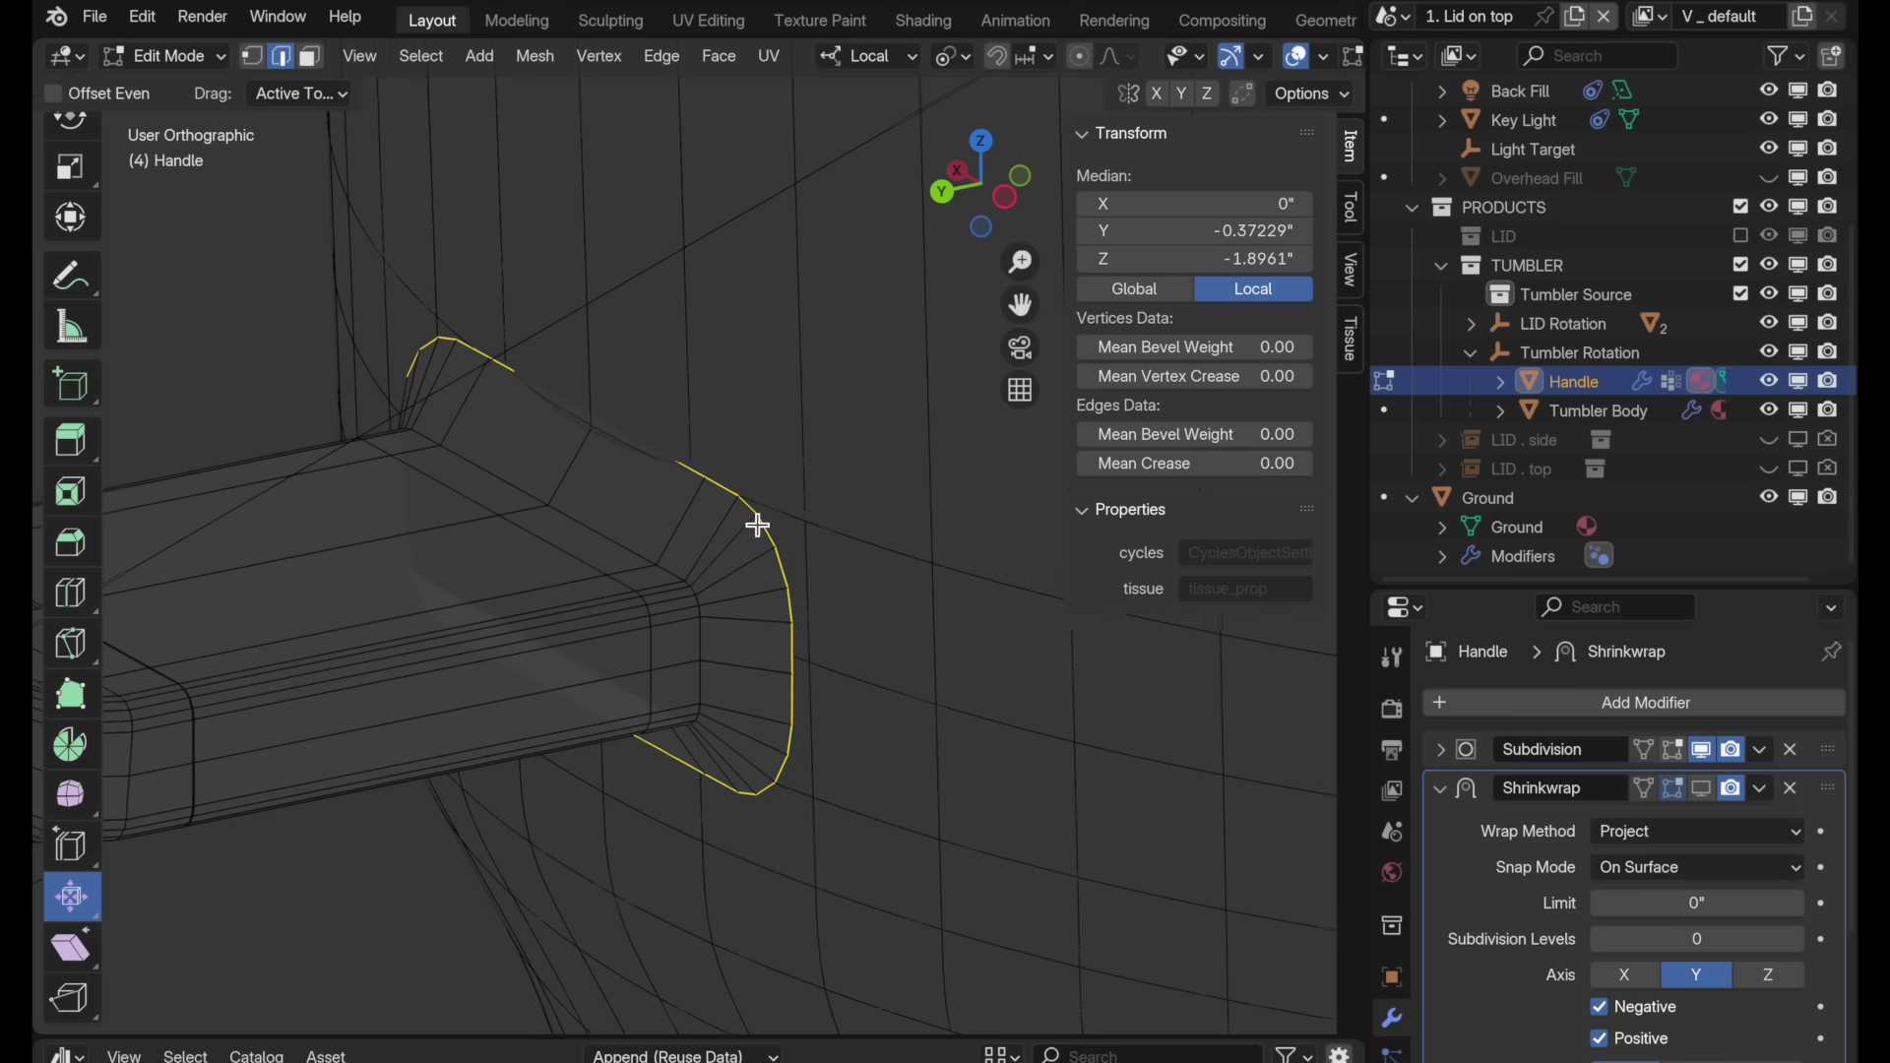
Step: Show the Shrinkwrap result and give the first side edge loop a Mean Crease of 1
left_click(1700, 788)
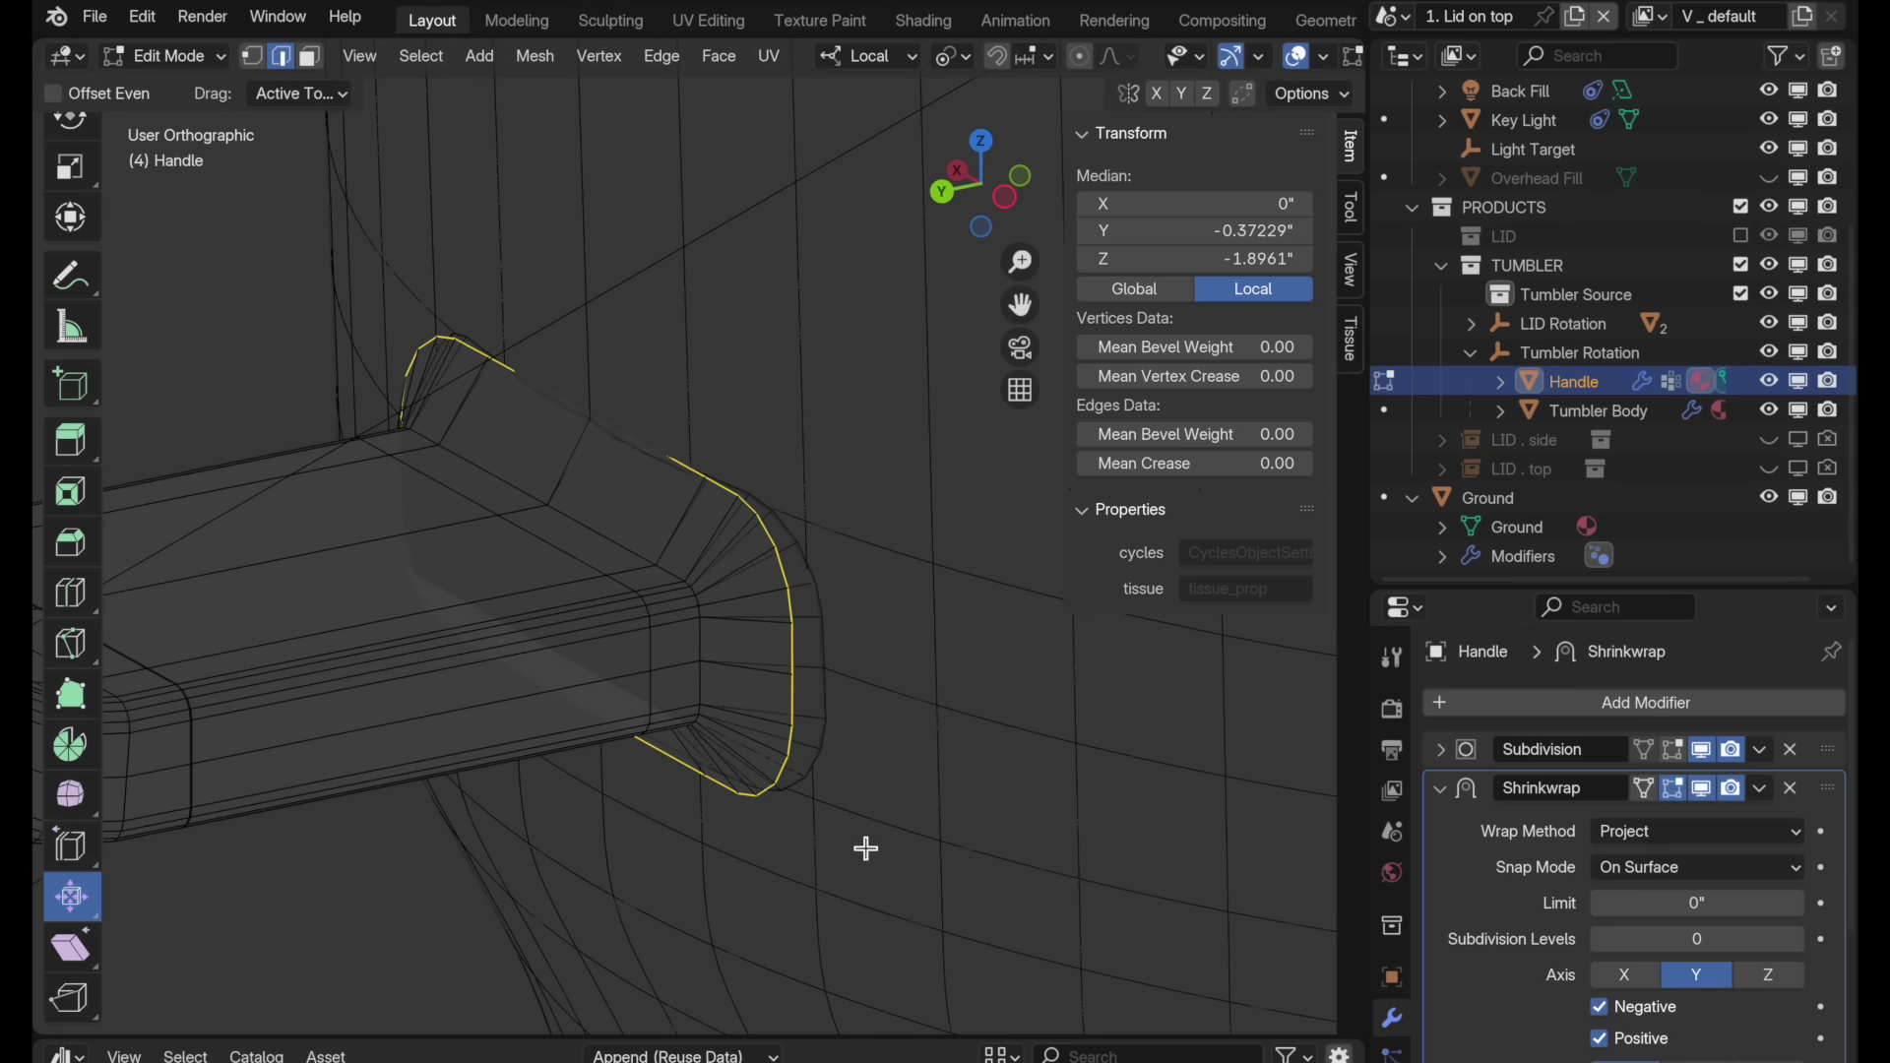
key("Tab")
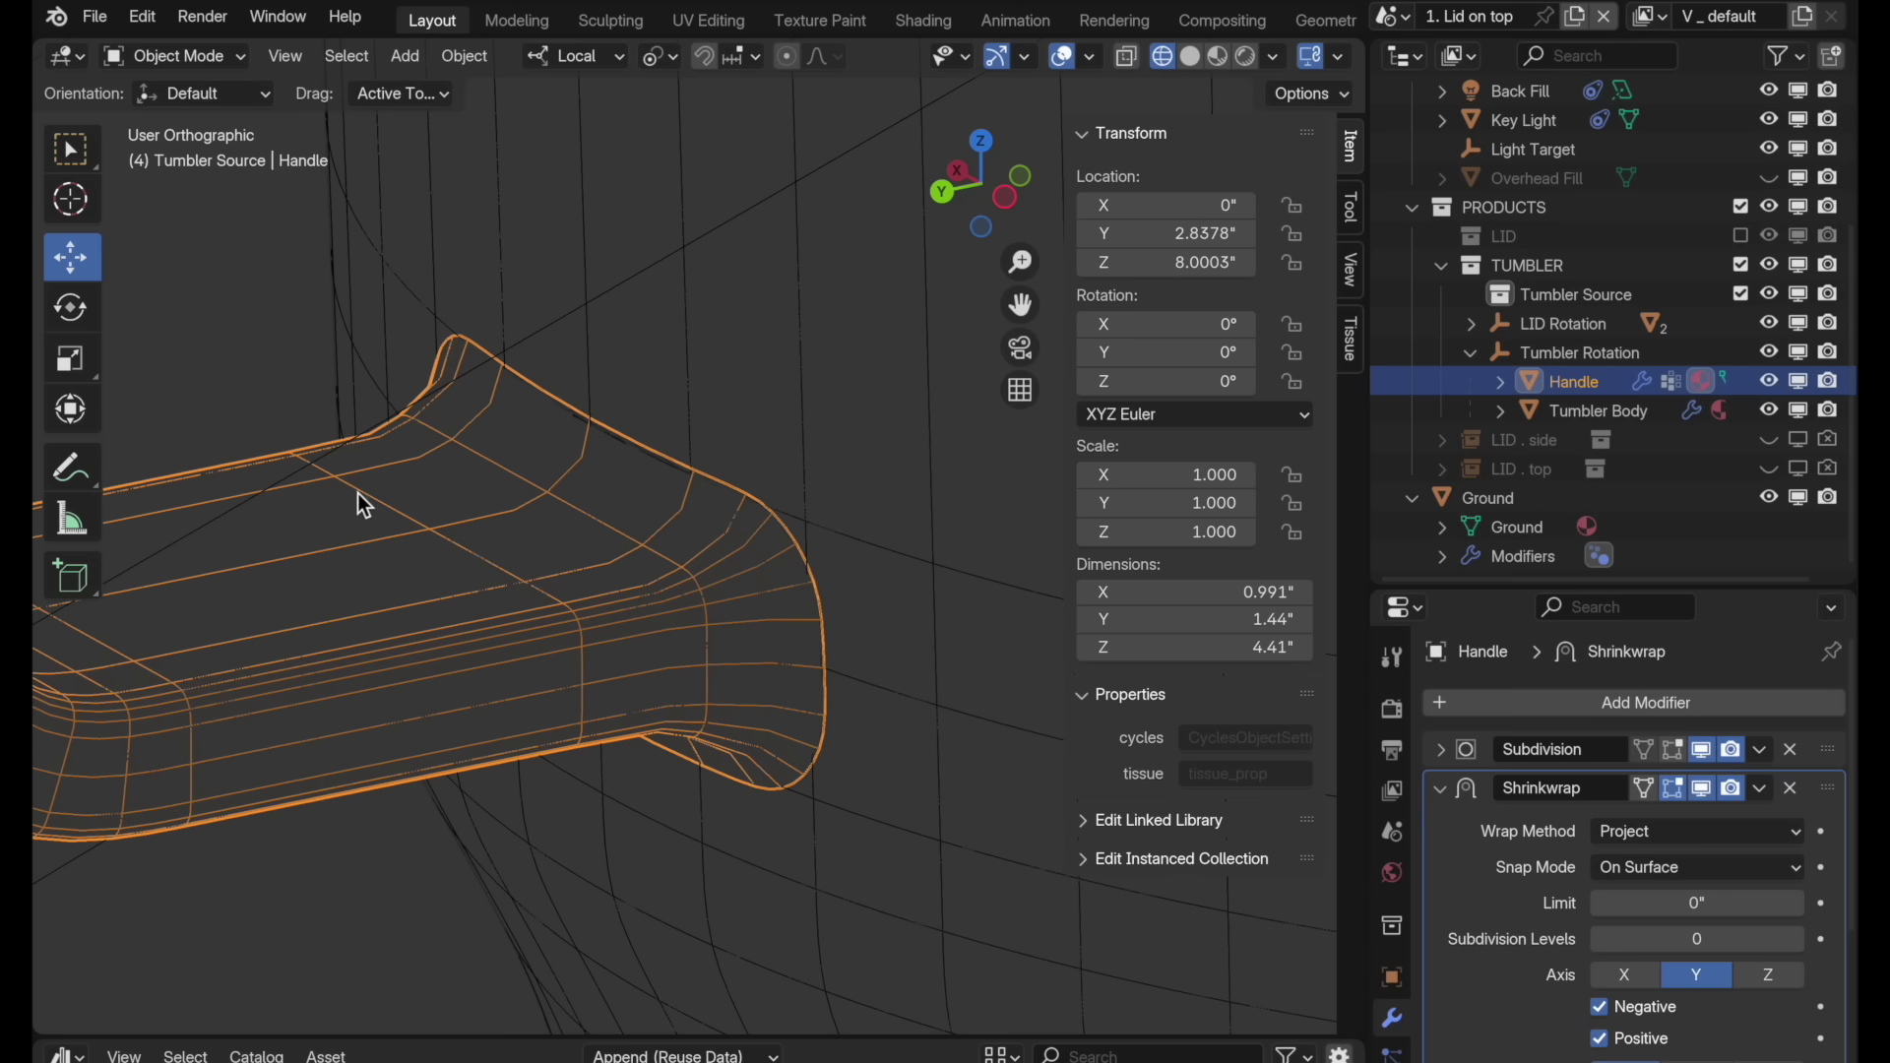
key("Tab")
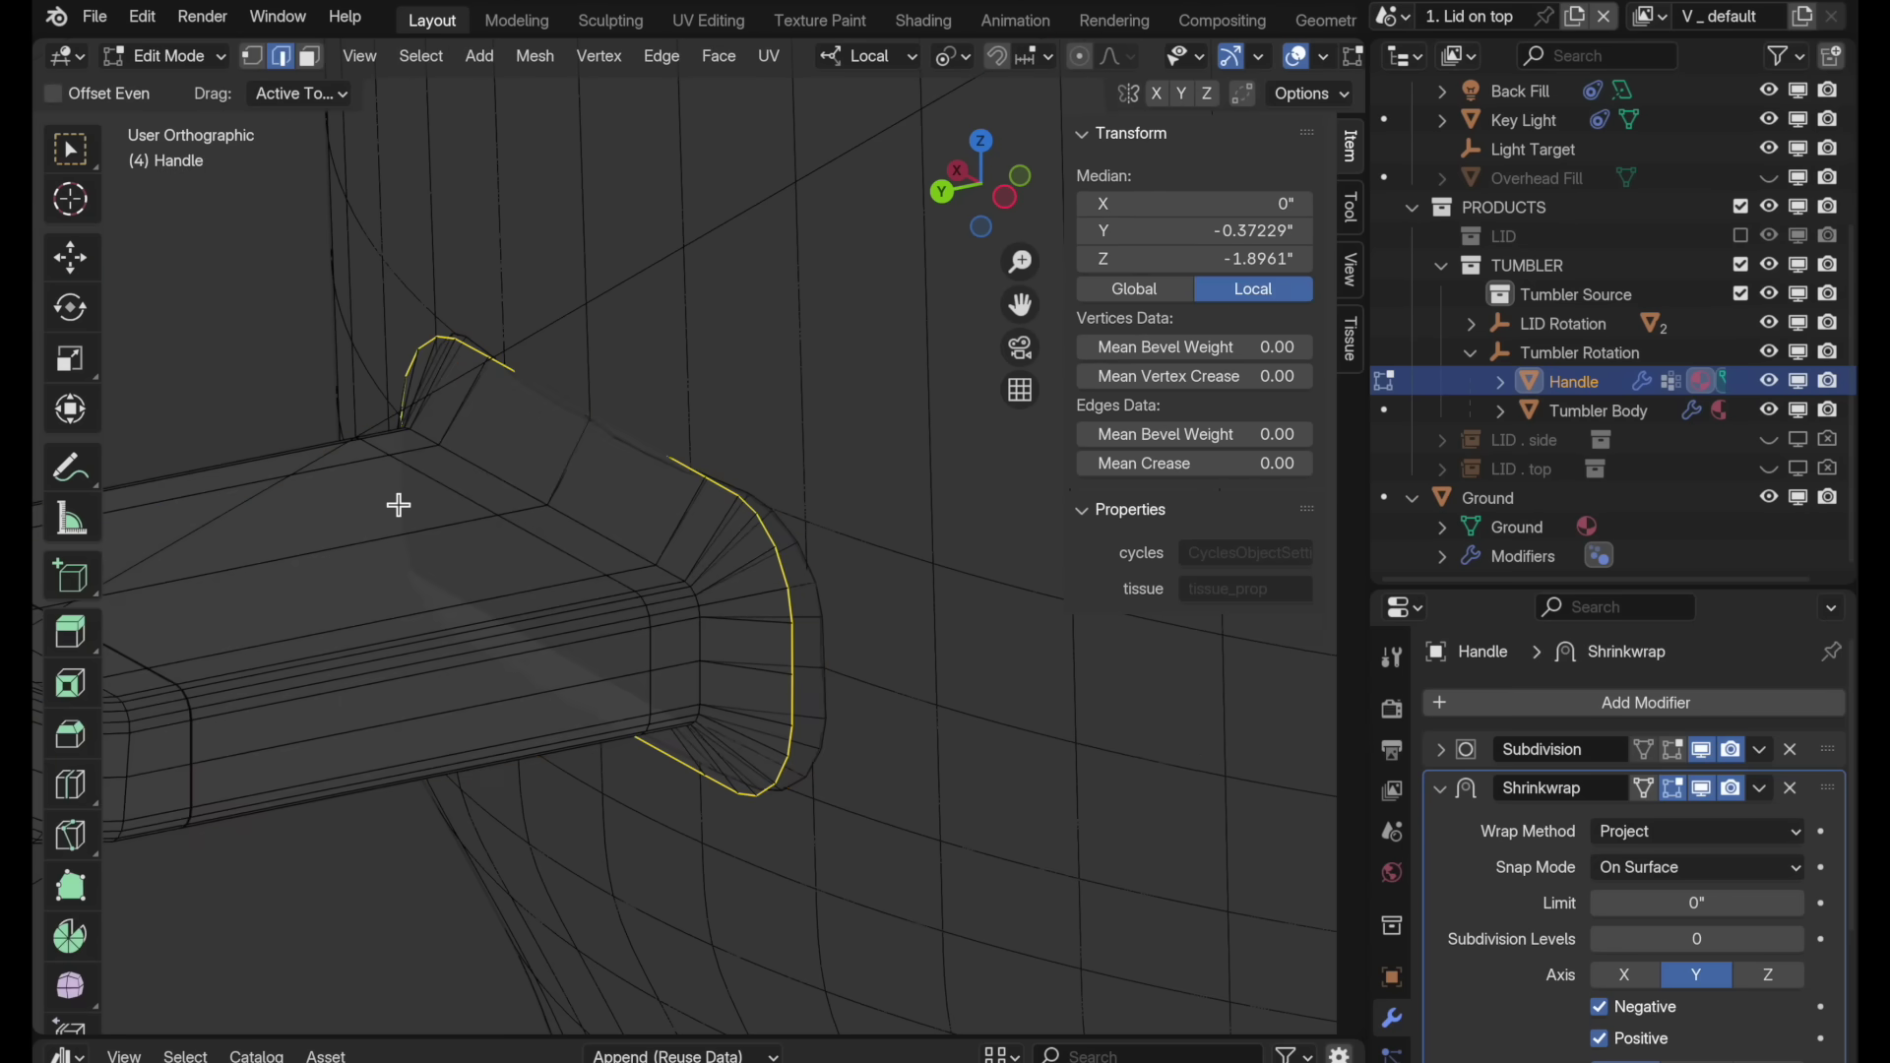
left_click(533, 541, "alt")
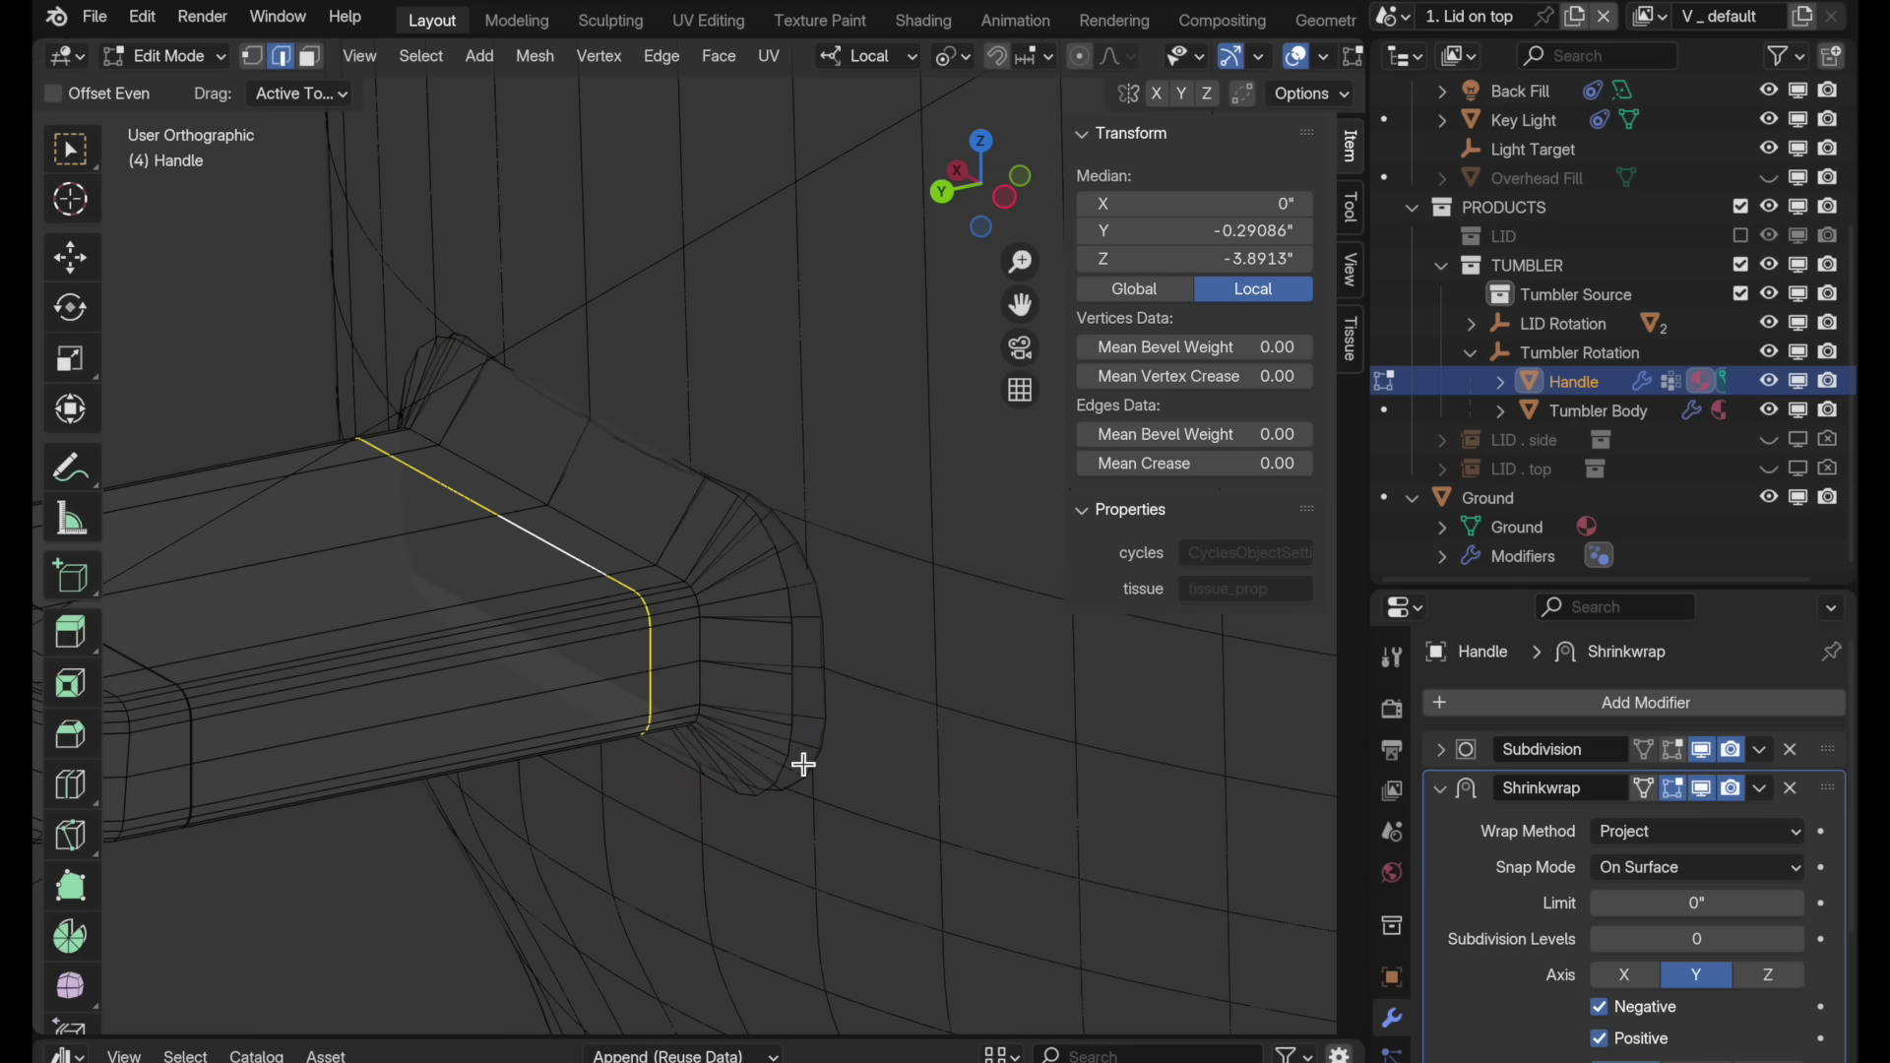
left_click(1168, 464)
type("1")
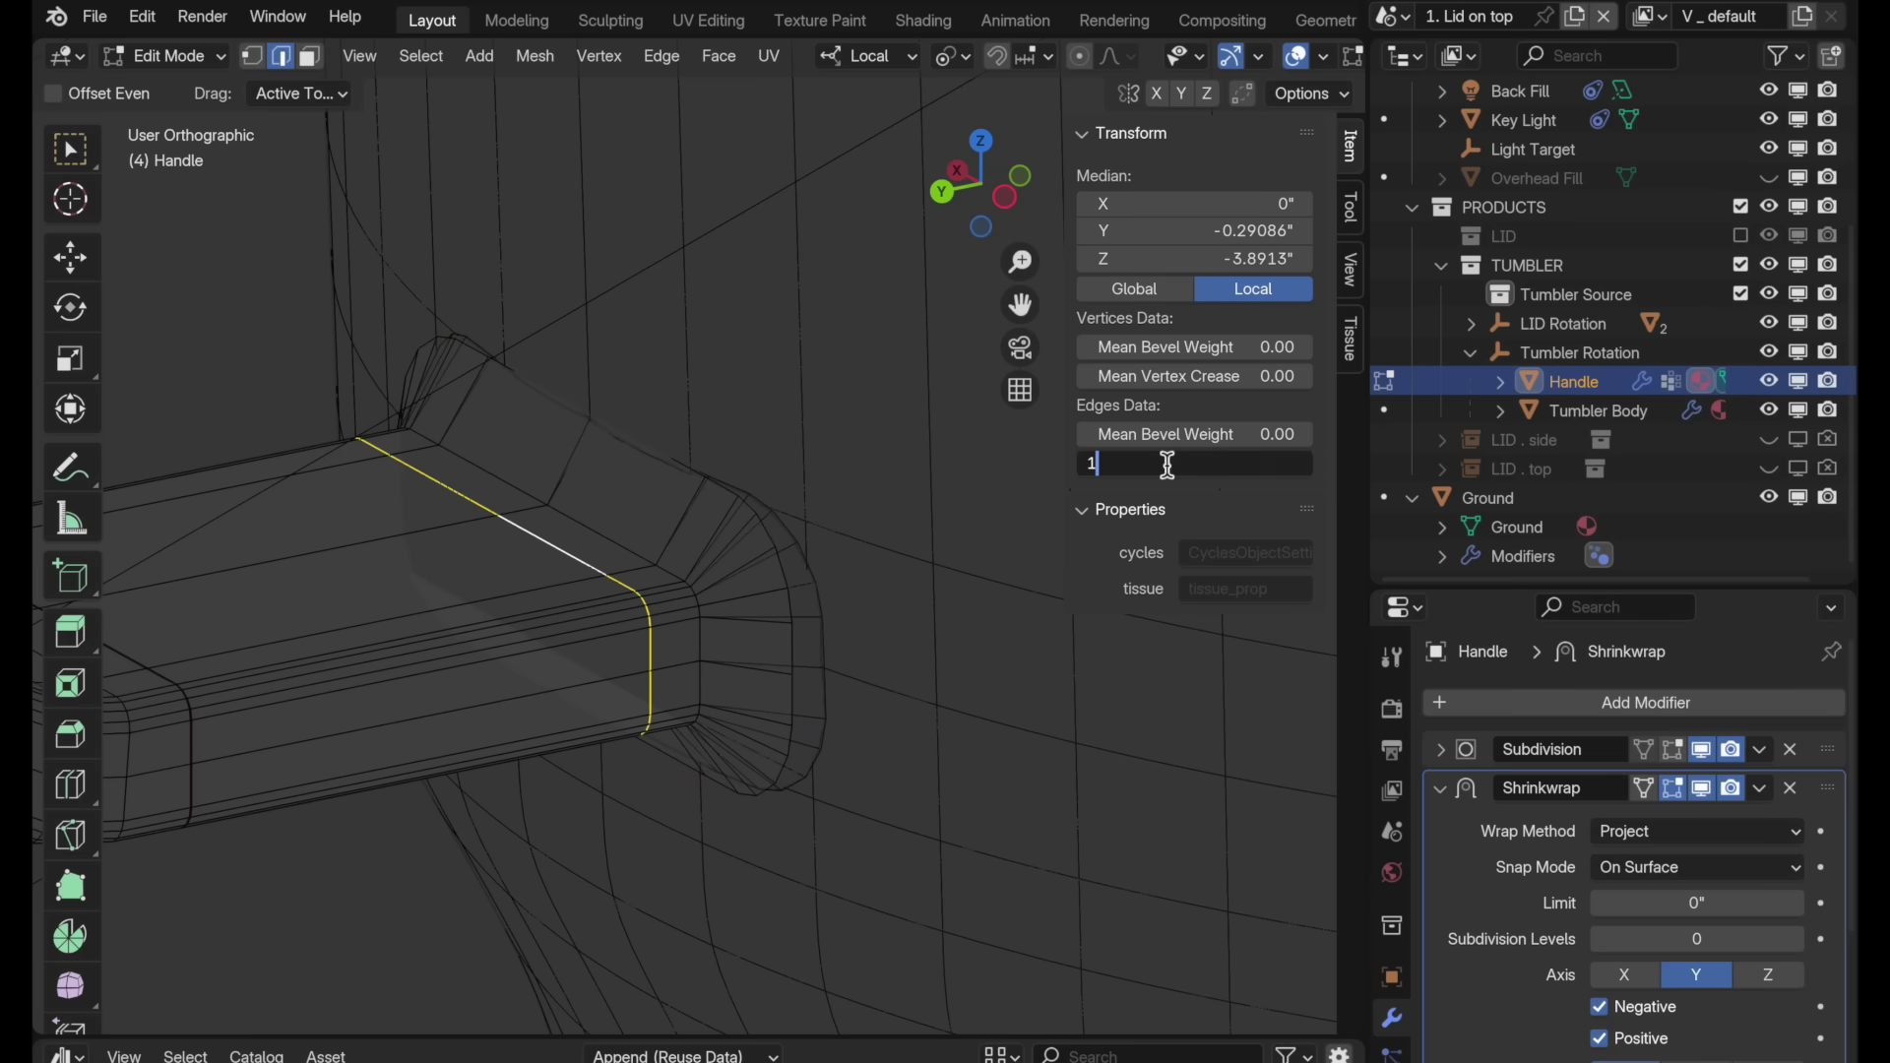
key("Return")
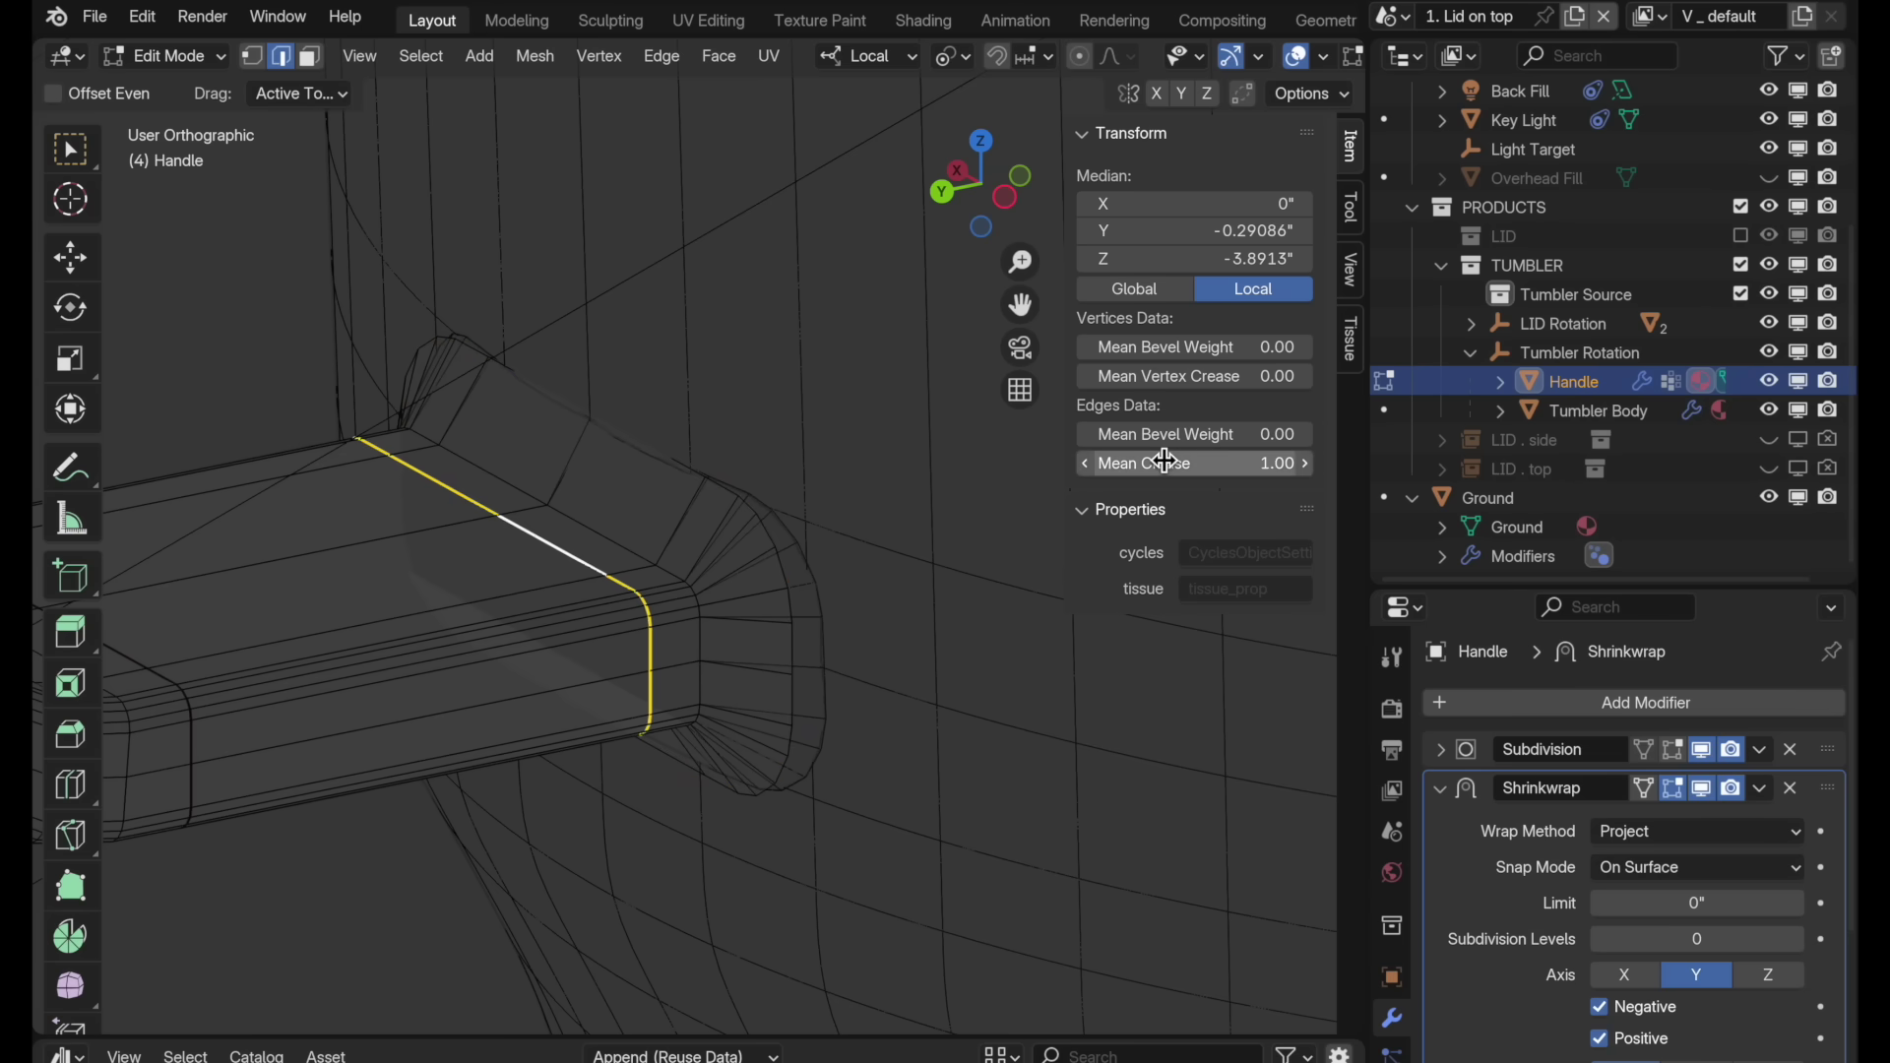
left_click(753, 451)
Step: Raise the Subdivision modifier's Viewport level to 2
key("Tab")
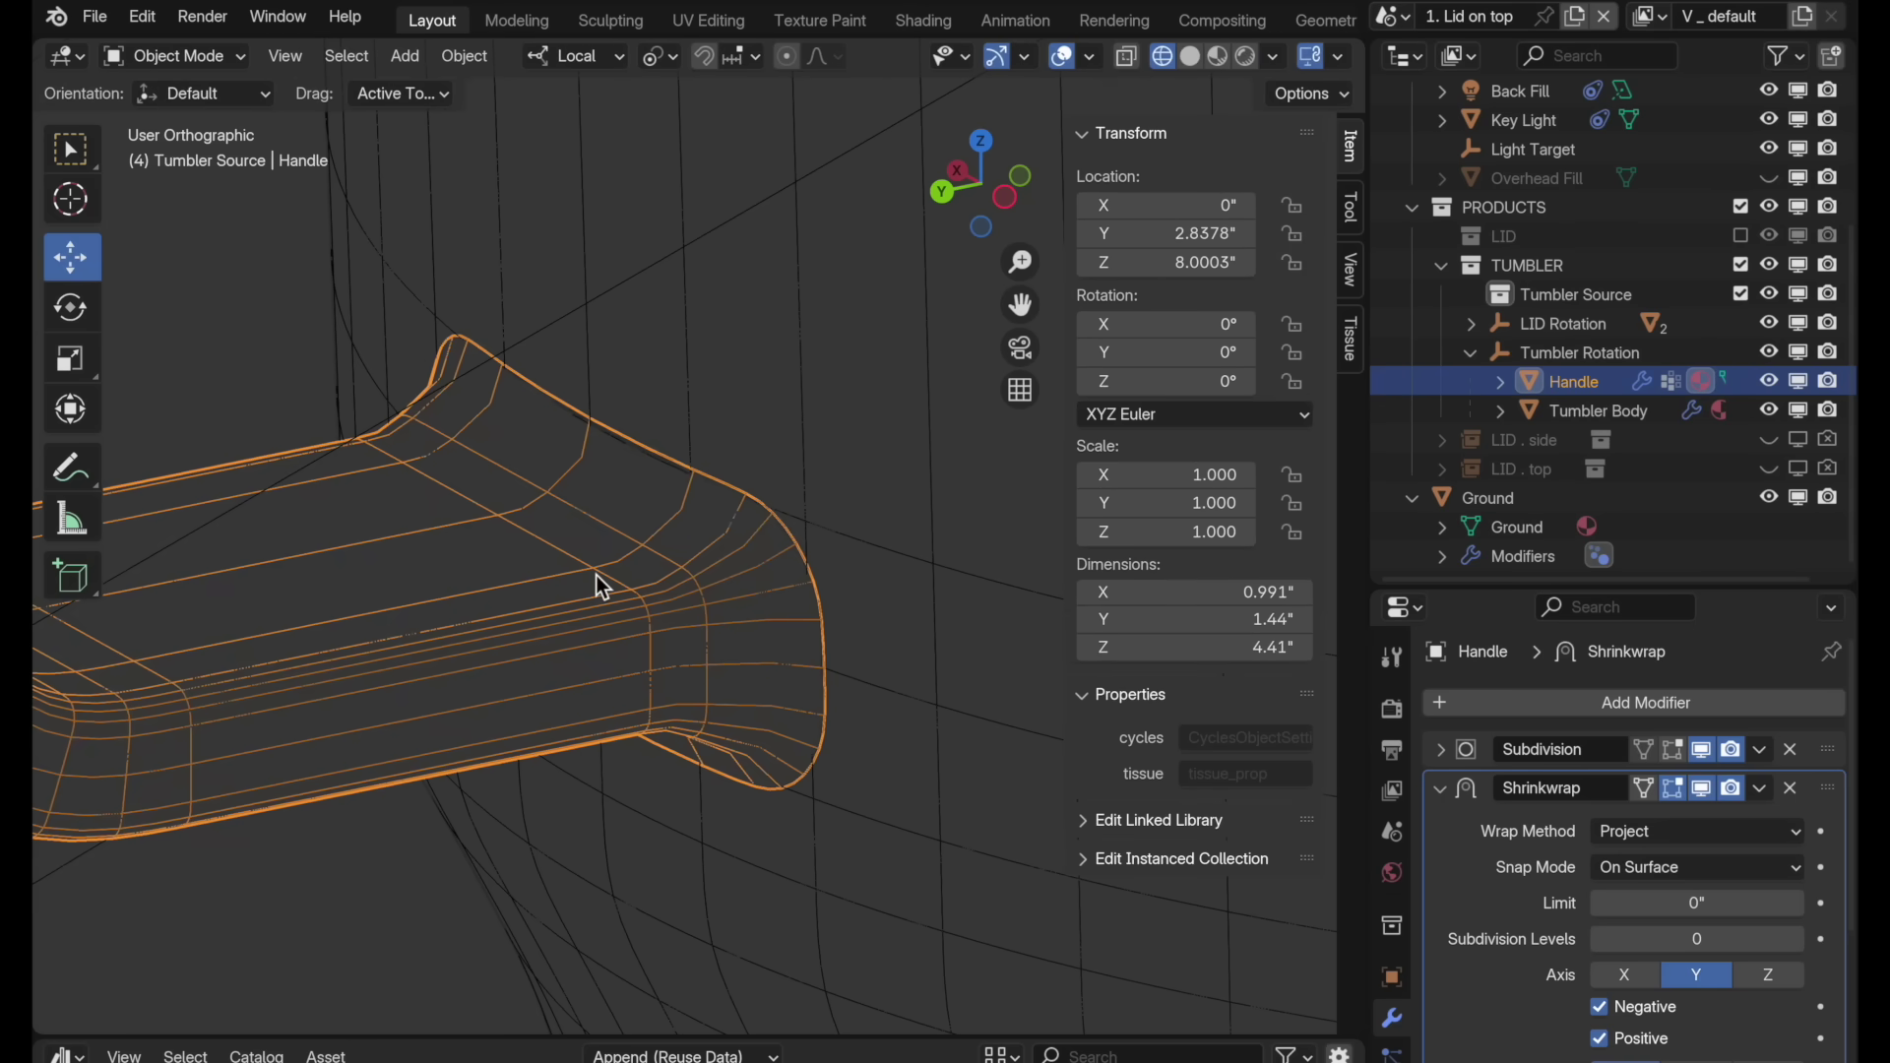
left_click(1443, 788)
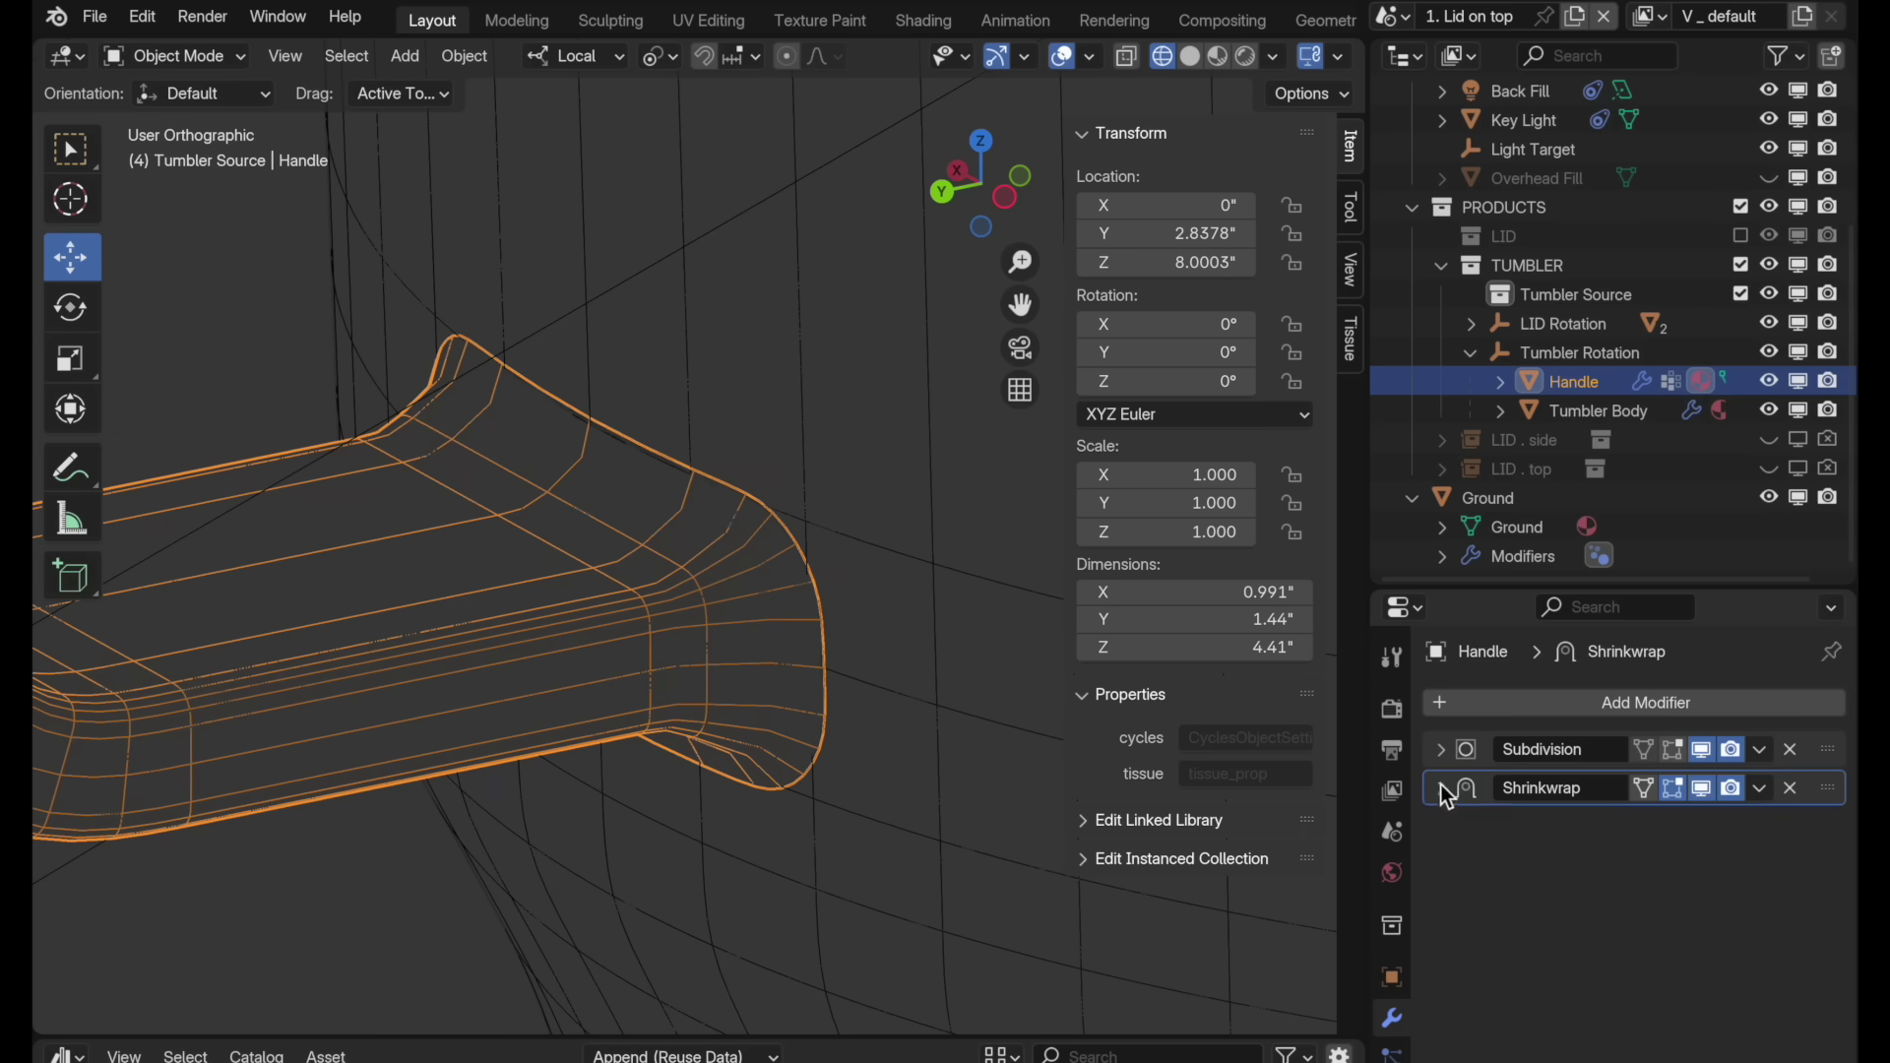
left_click(1443, 751)
left_click(1798, 829)
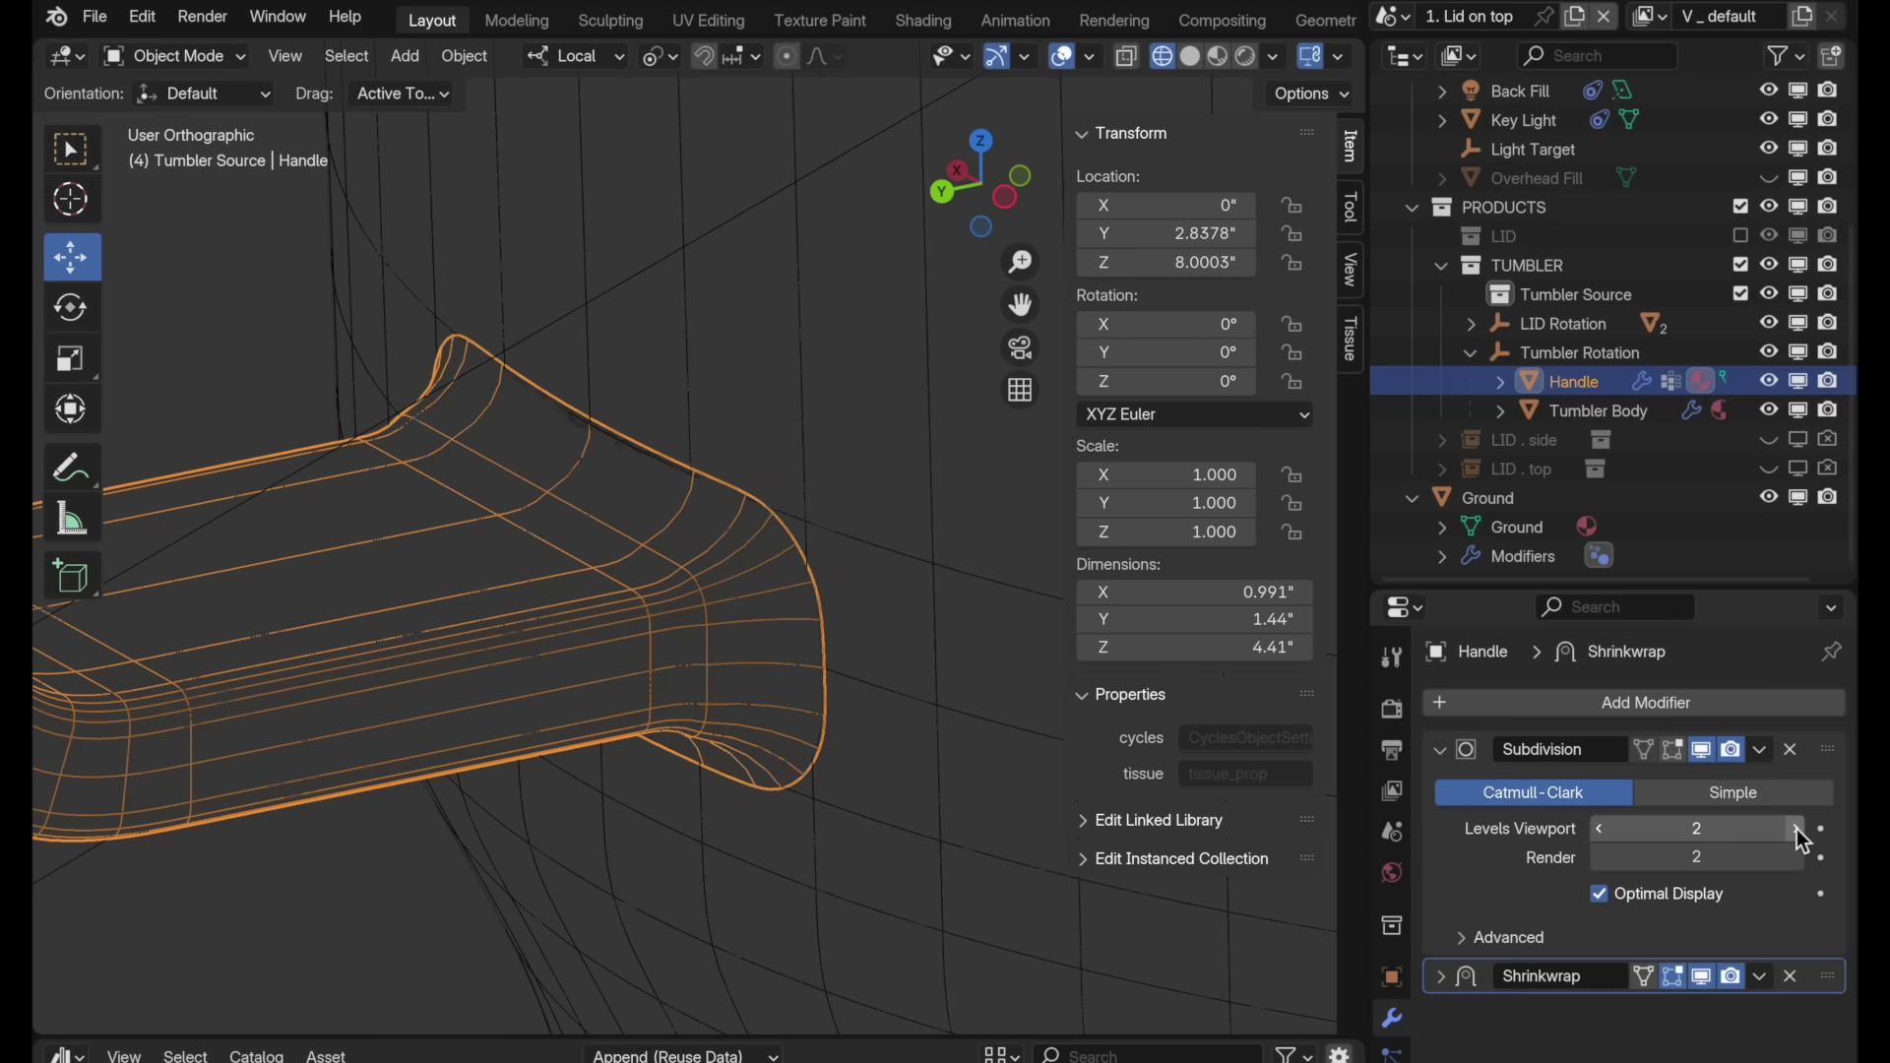
scroll(729, 339, "down", 5)
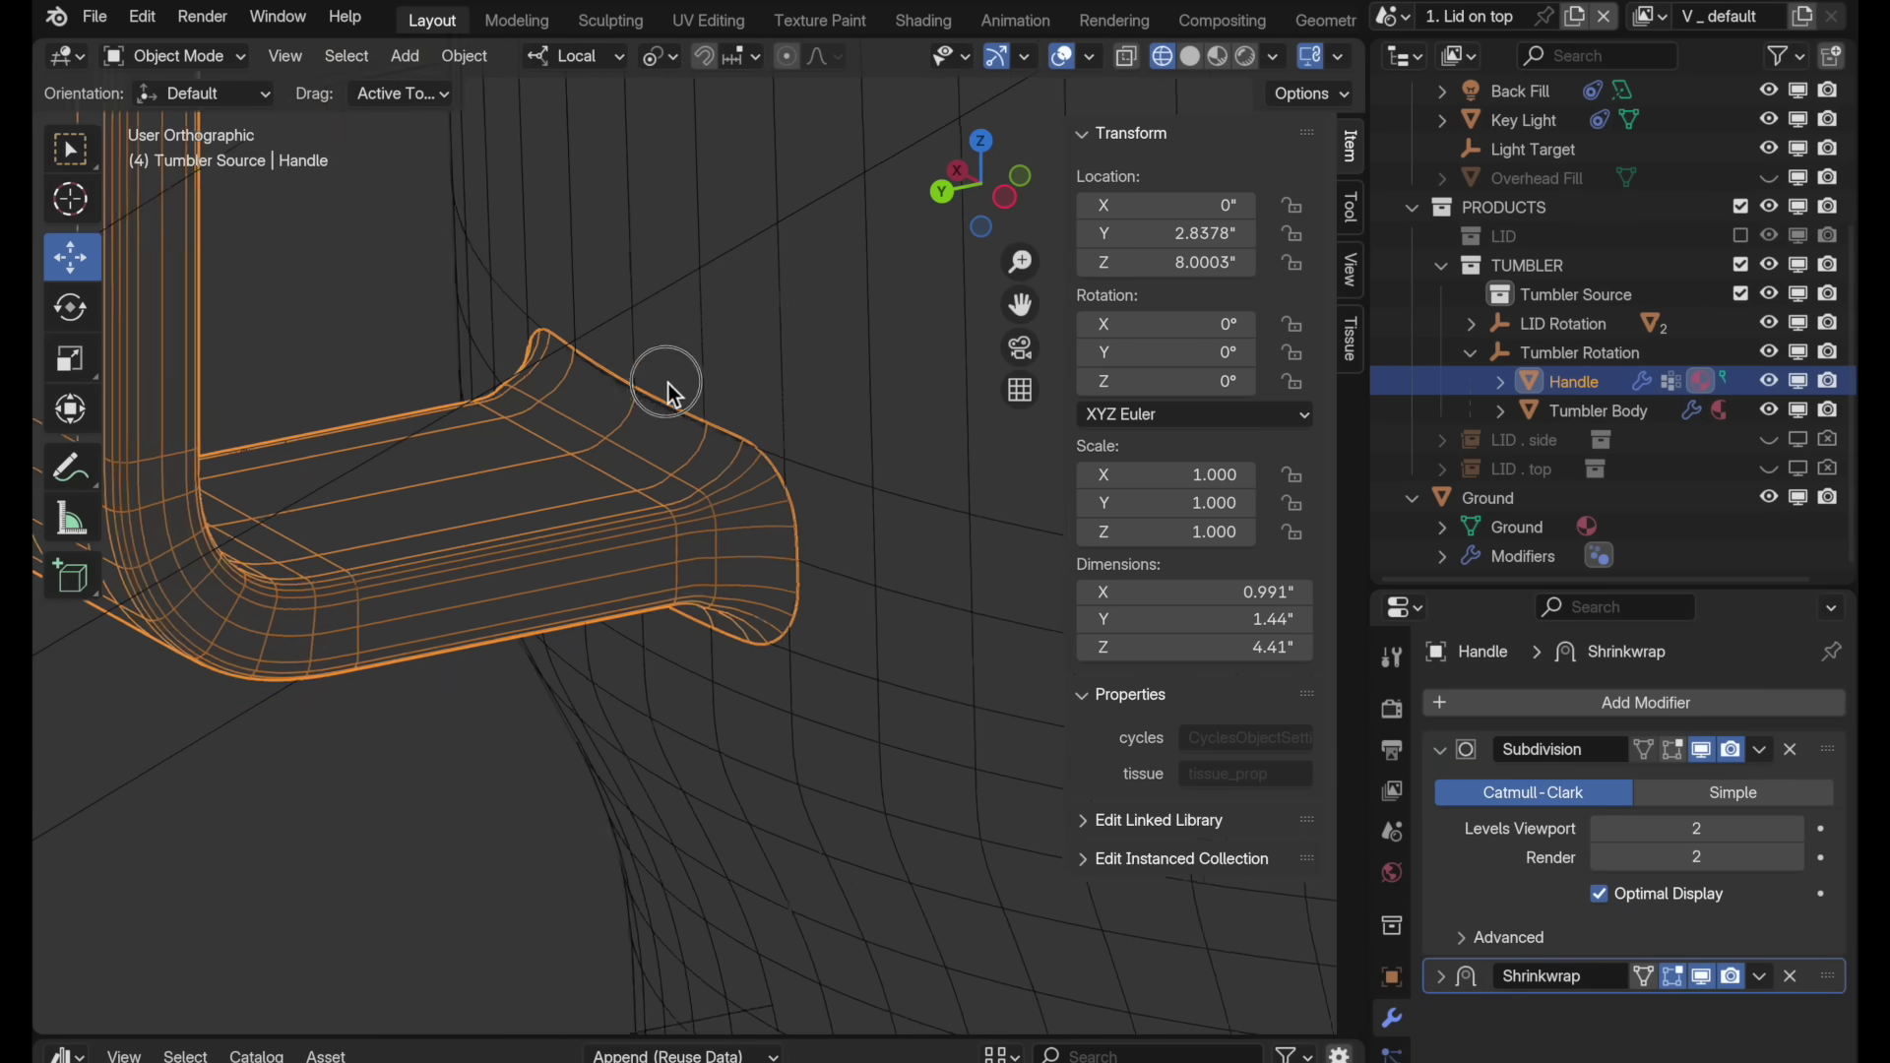
scroll(668, 382, "down", 8)
scroll(752, 295, "up", 15)
scroll(590, 537, "down", 3)
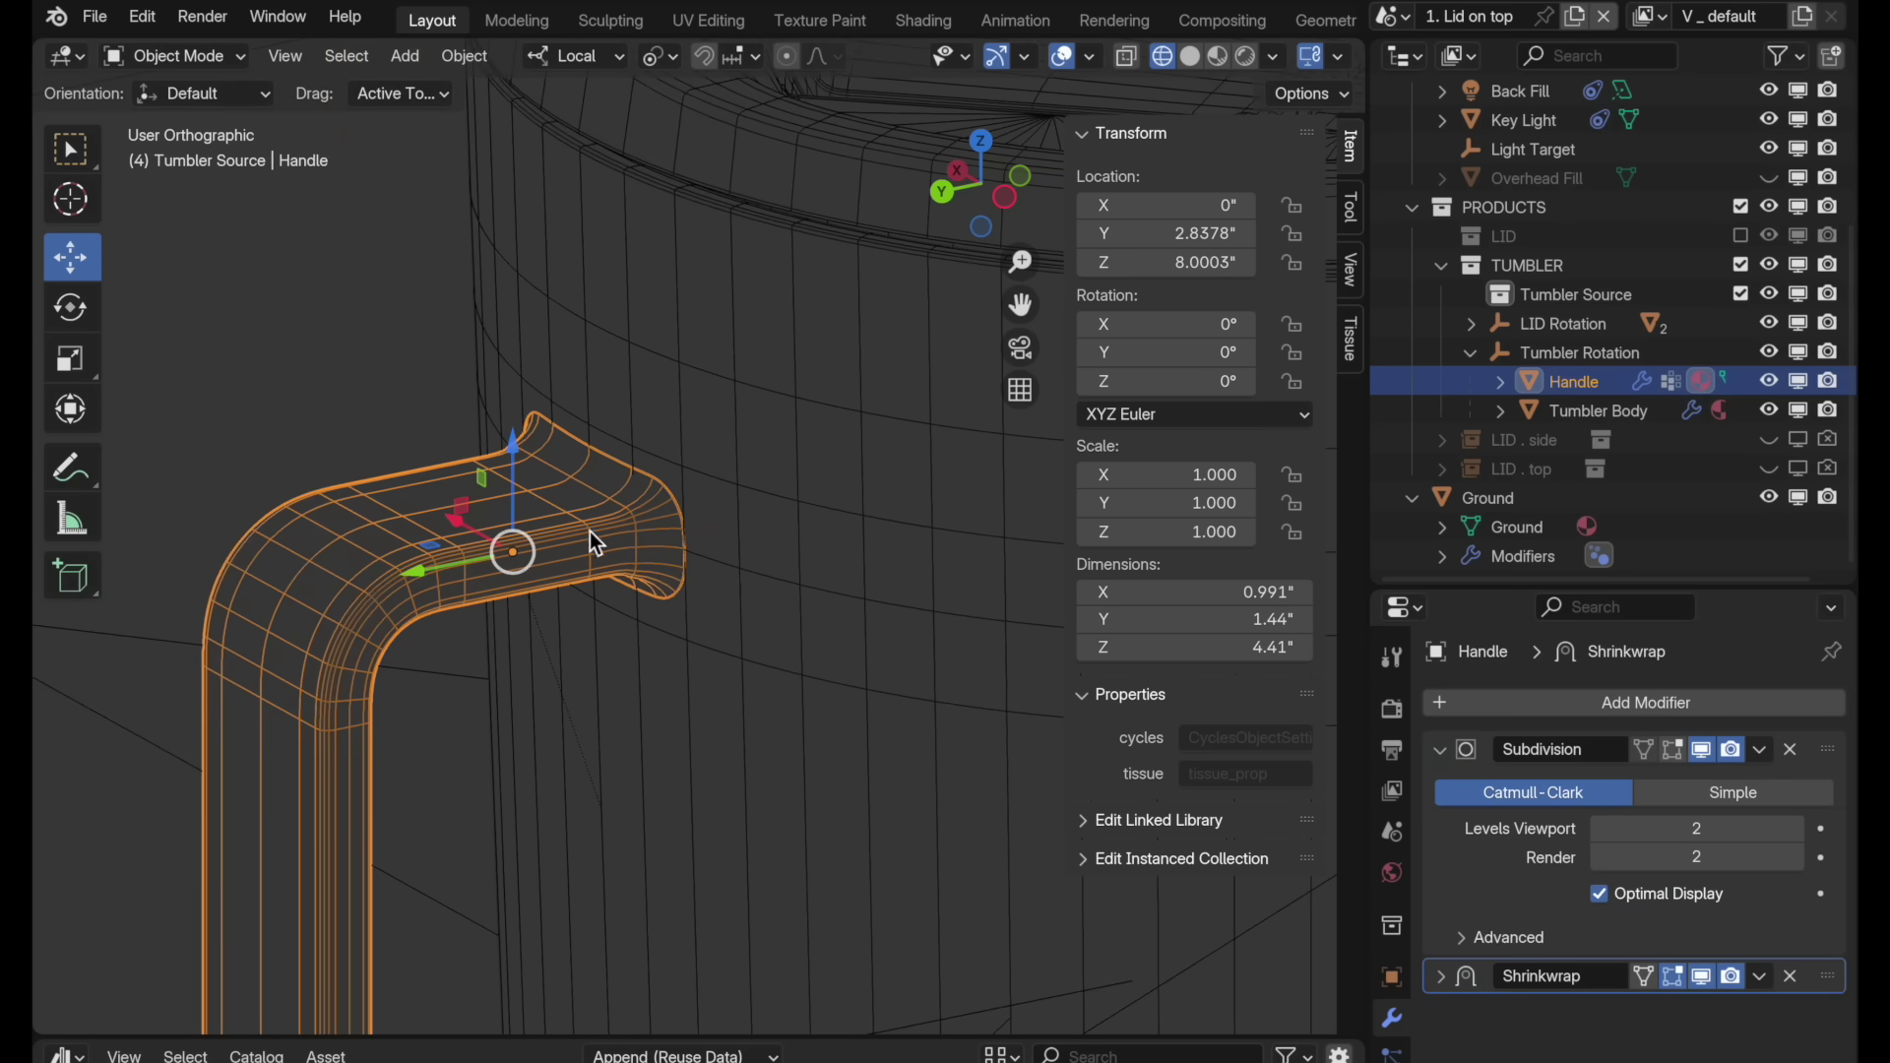
scroll(684, 380, "up", 9)
Step: Give the second edge loop along the handle a Mean Crease of 1
key("Tab")
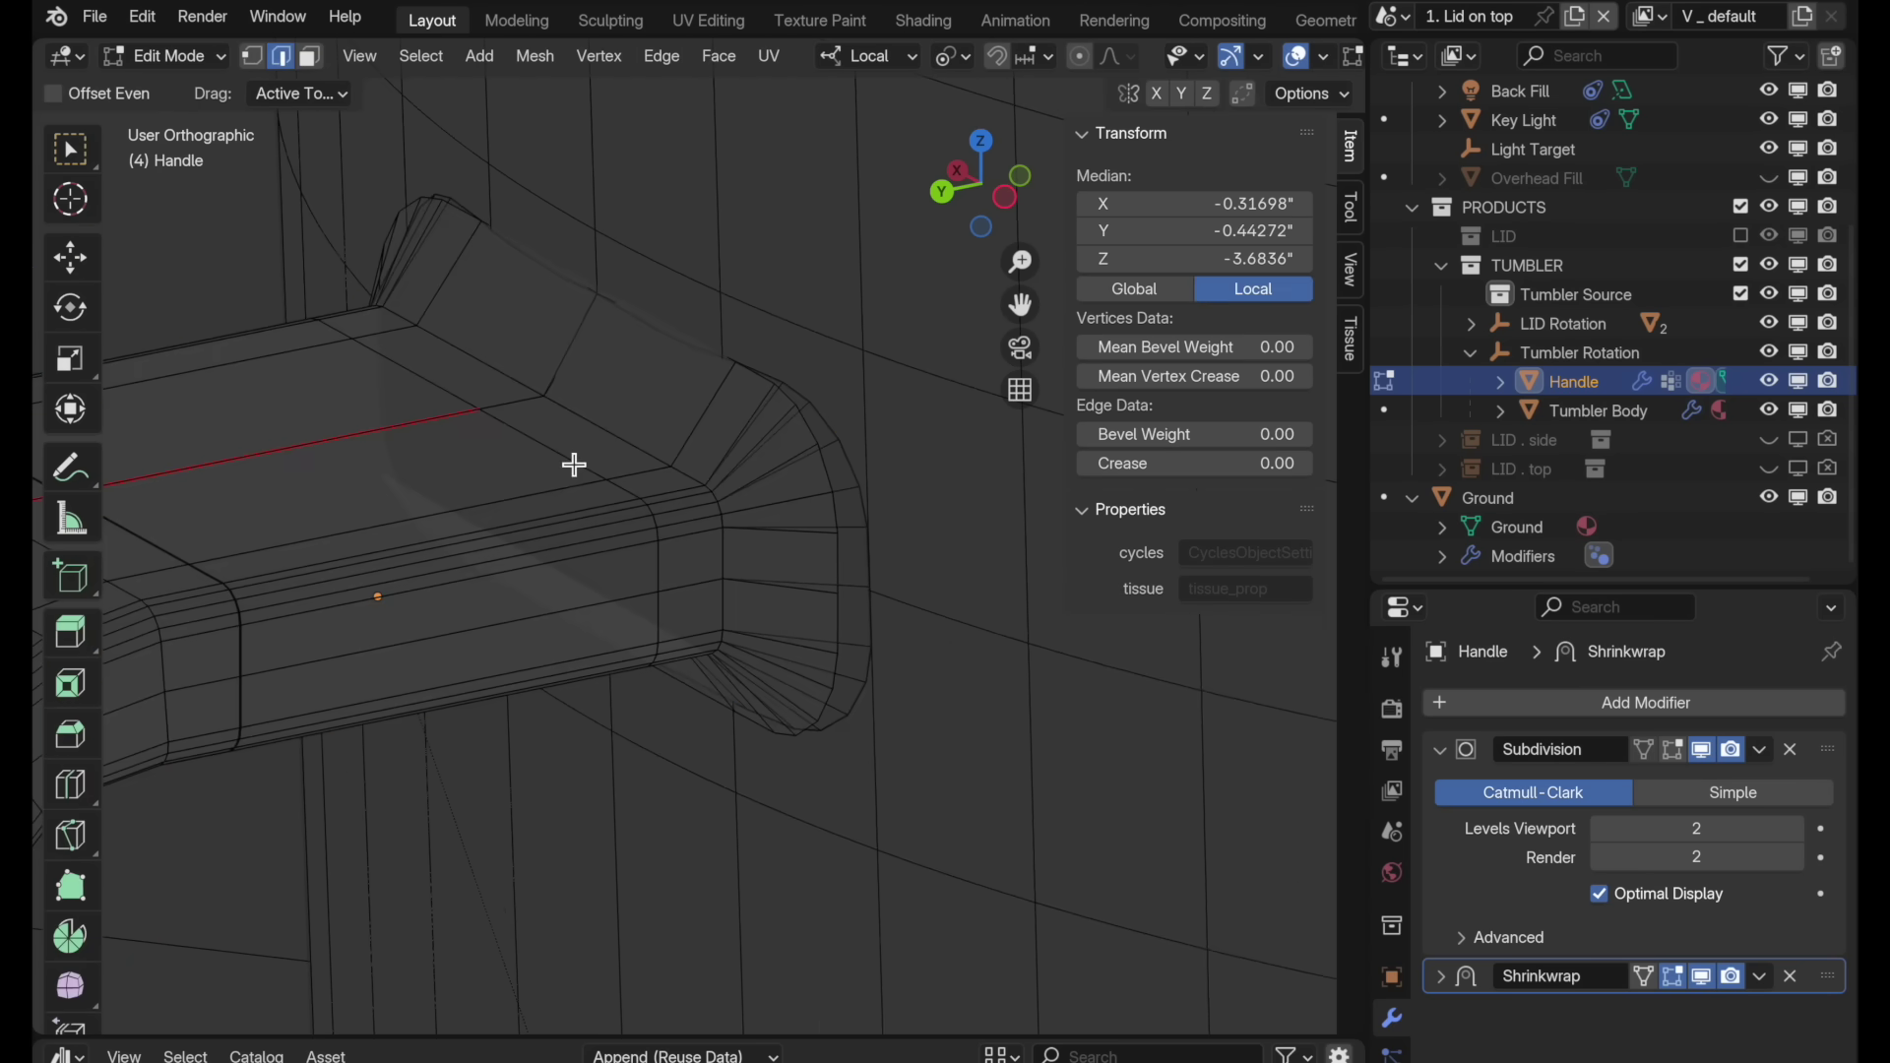
left_click(562, 452, "alt")
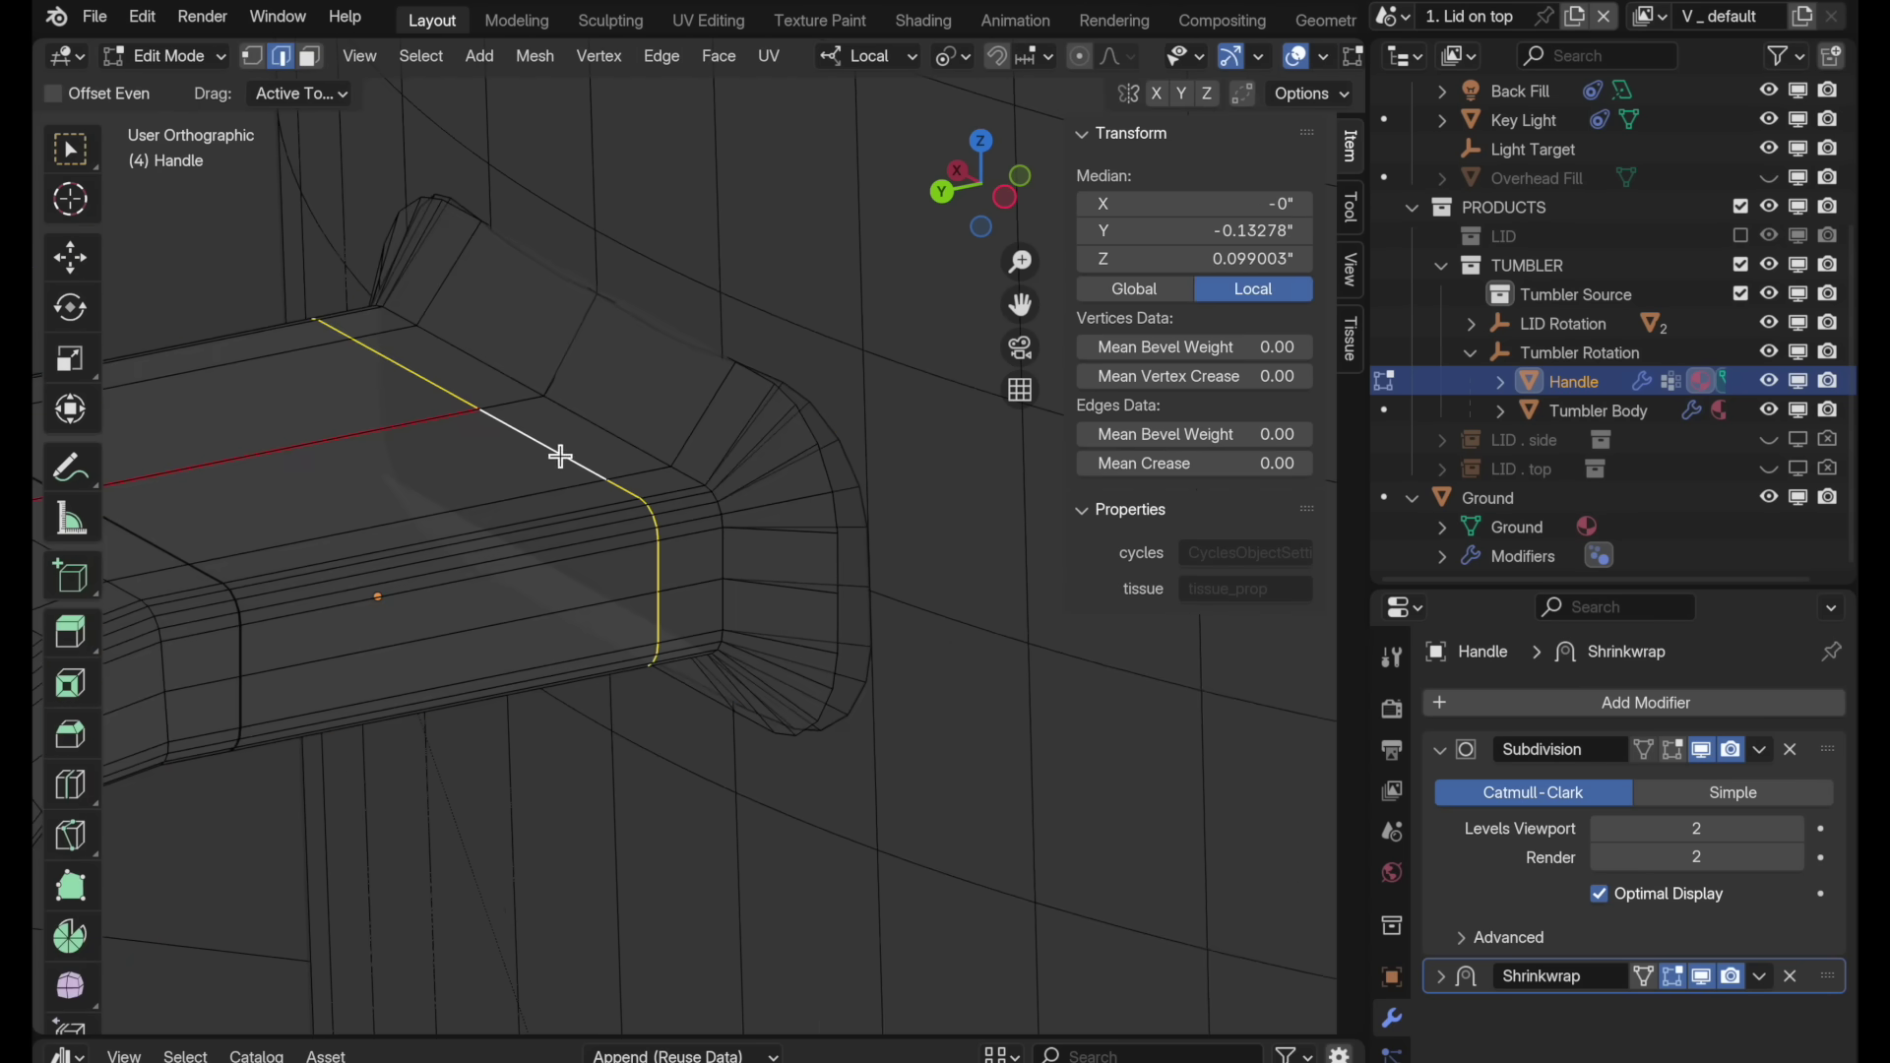
left_click(1130, 467)
type("1")
key("Return")
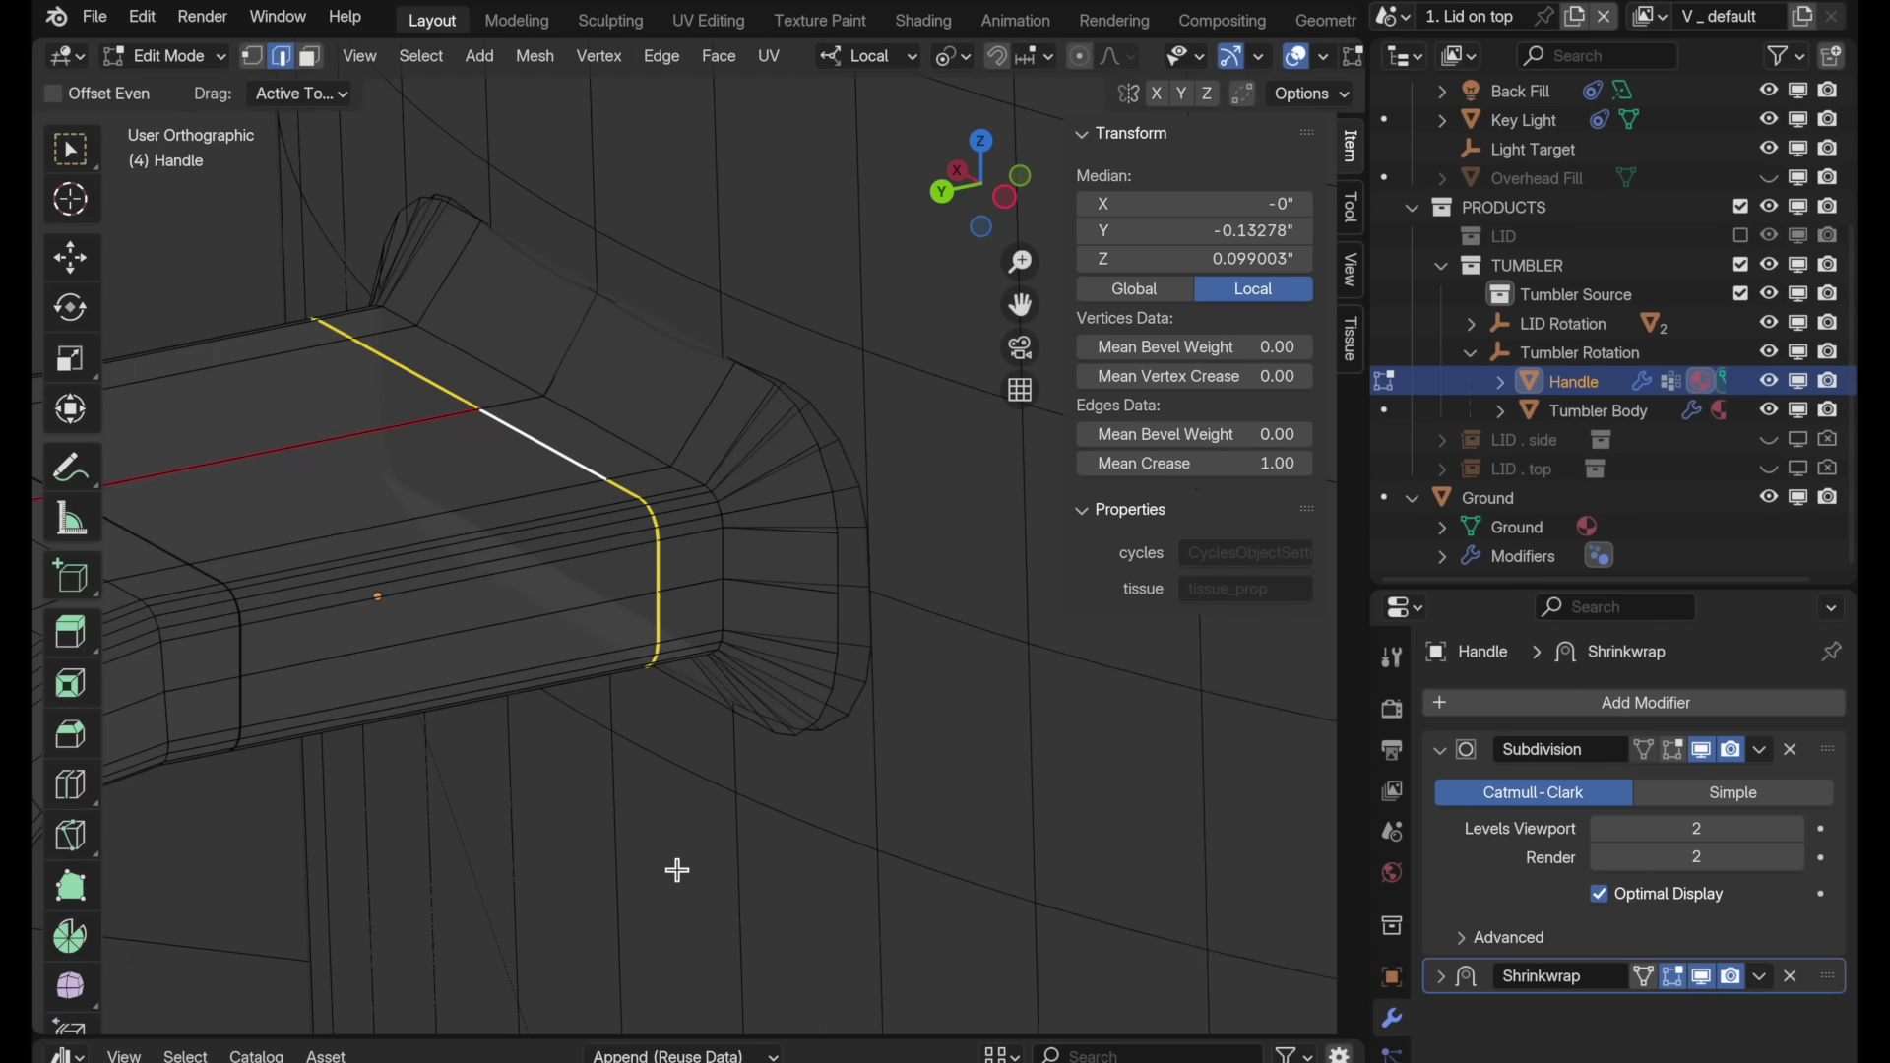
Step: Select an edge loop at the handle's end and enable Shrinkwrap On Cage and Subdivision Edit Mode display
key("Tab")
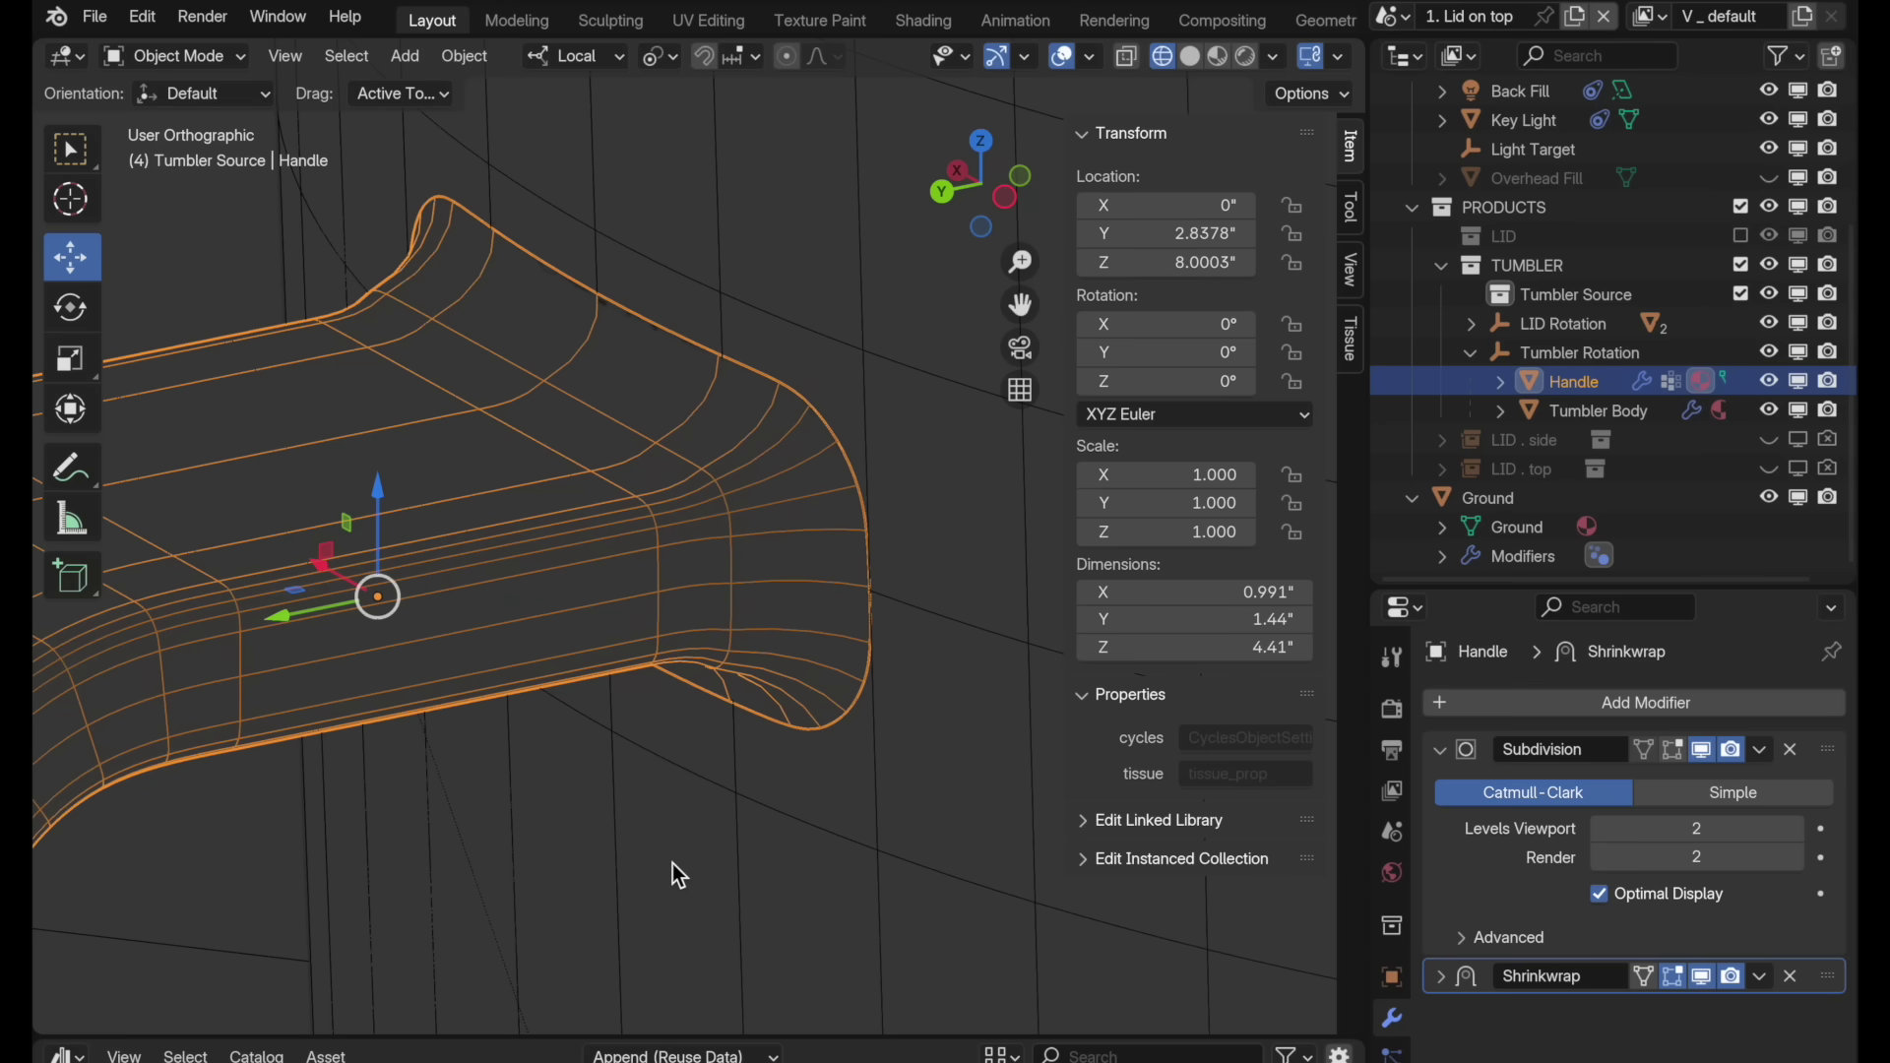
middle_click_drag(675, 864, 589, 825)
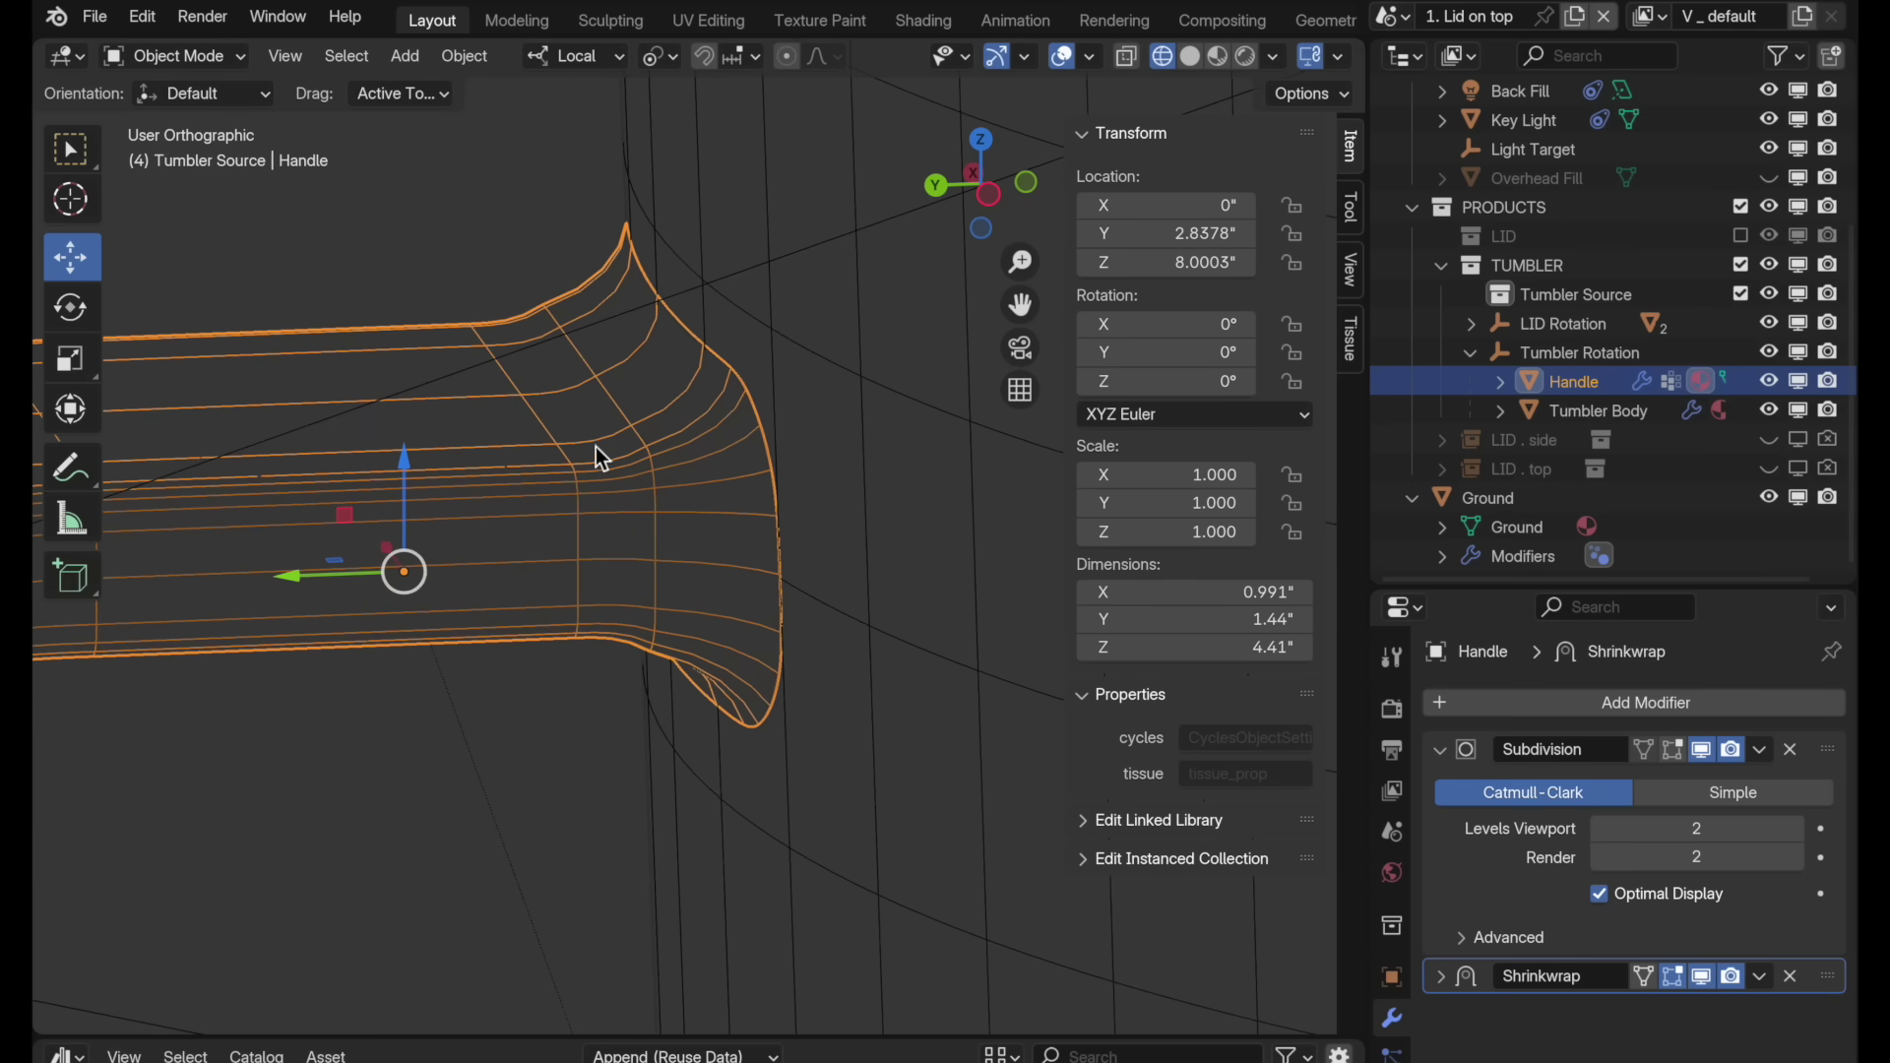
key("Tab")
left_click(618, 419)
left_click(620, 421, "alt")
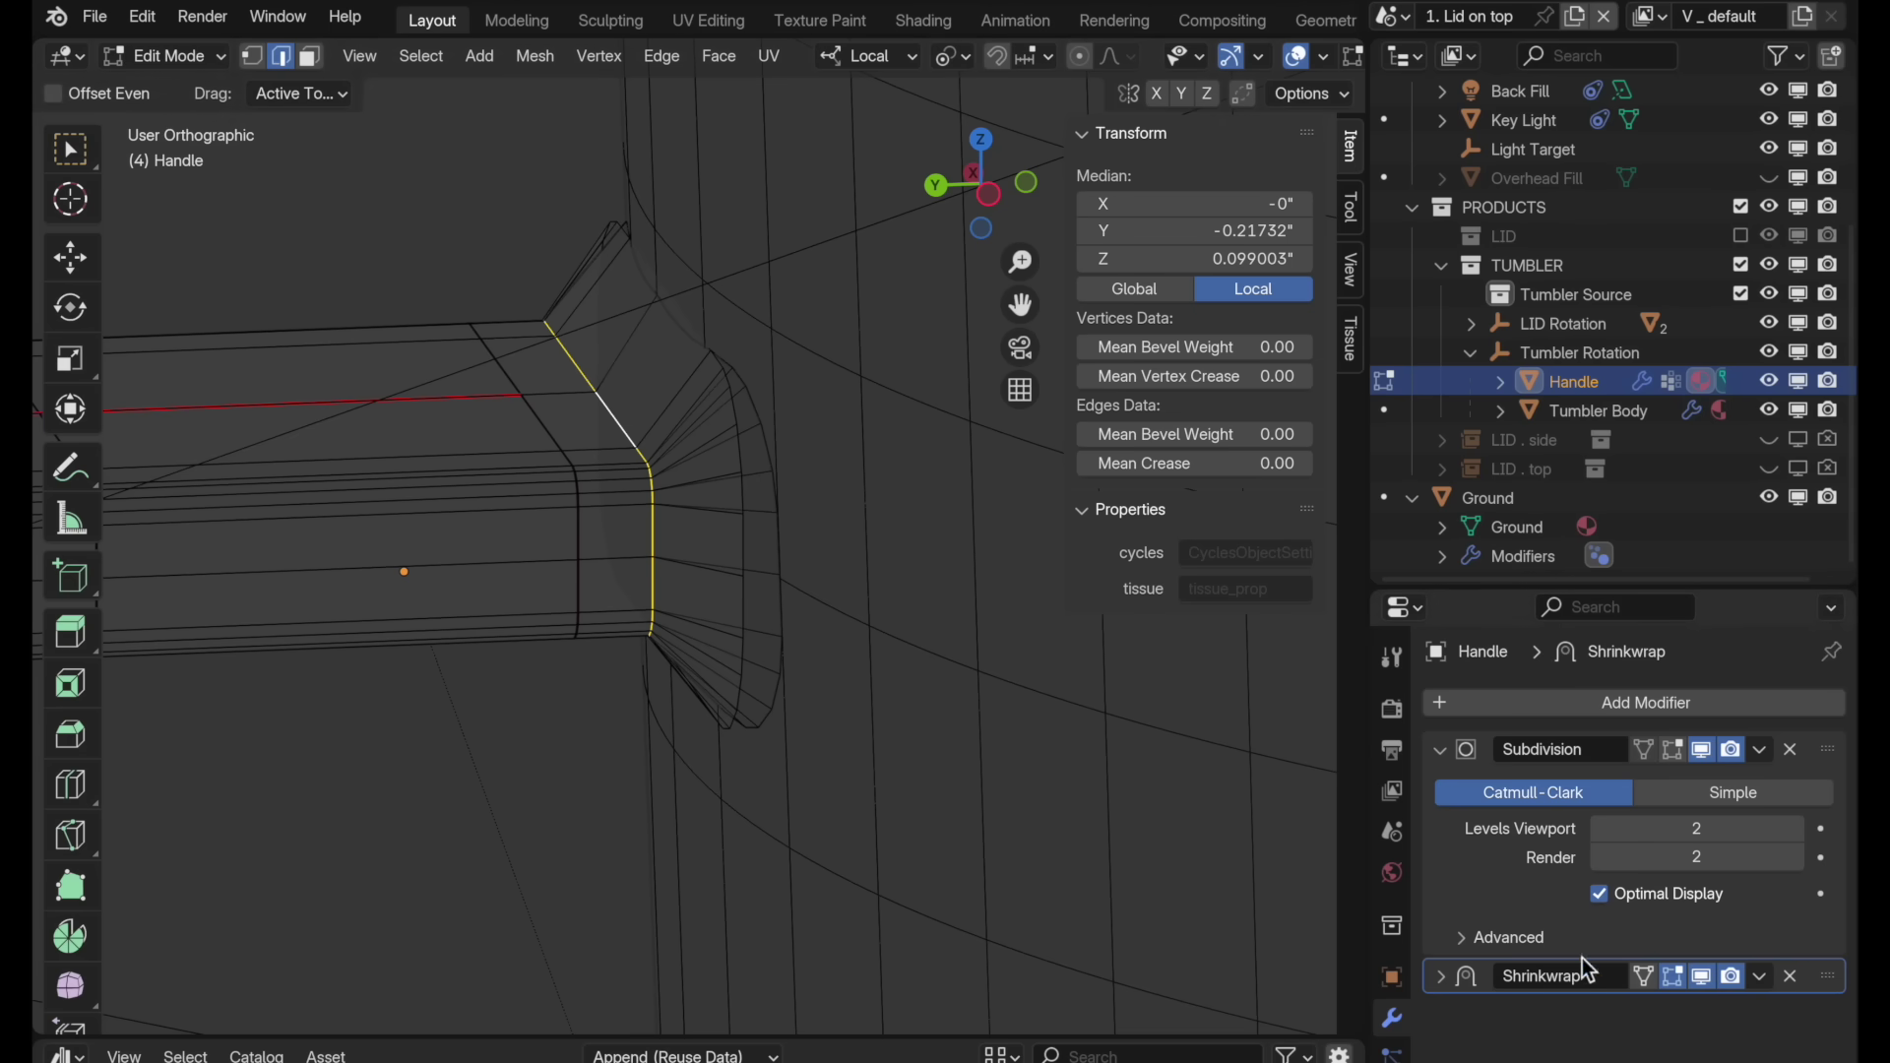
left_click(1644, 977)
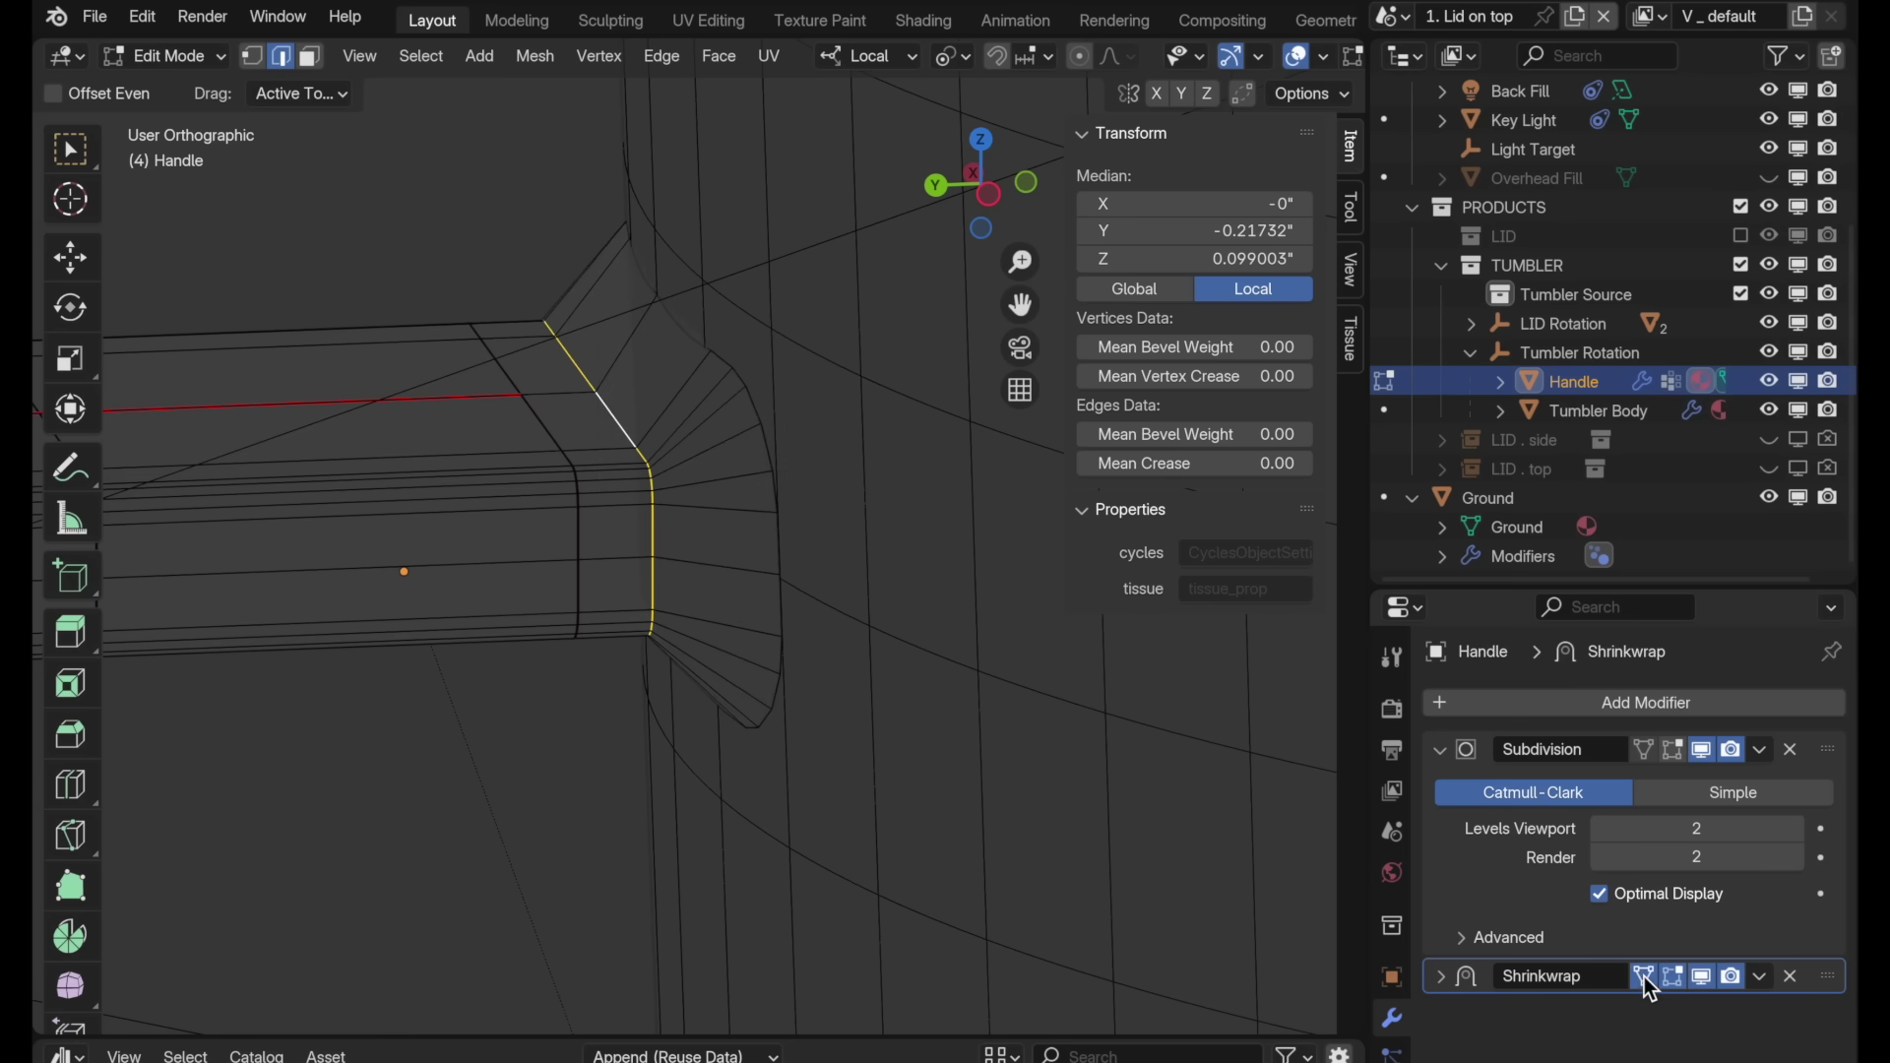
left_click(1669, 755)
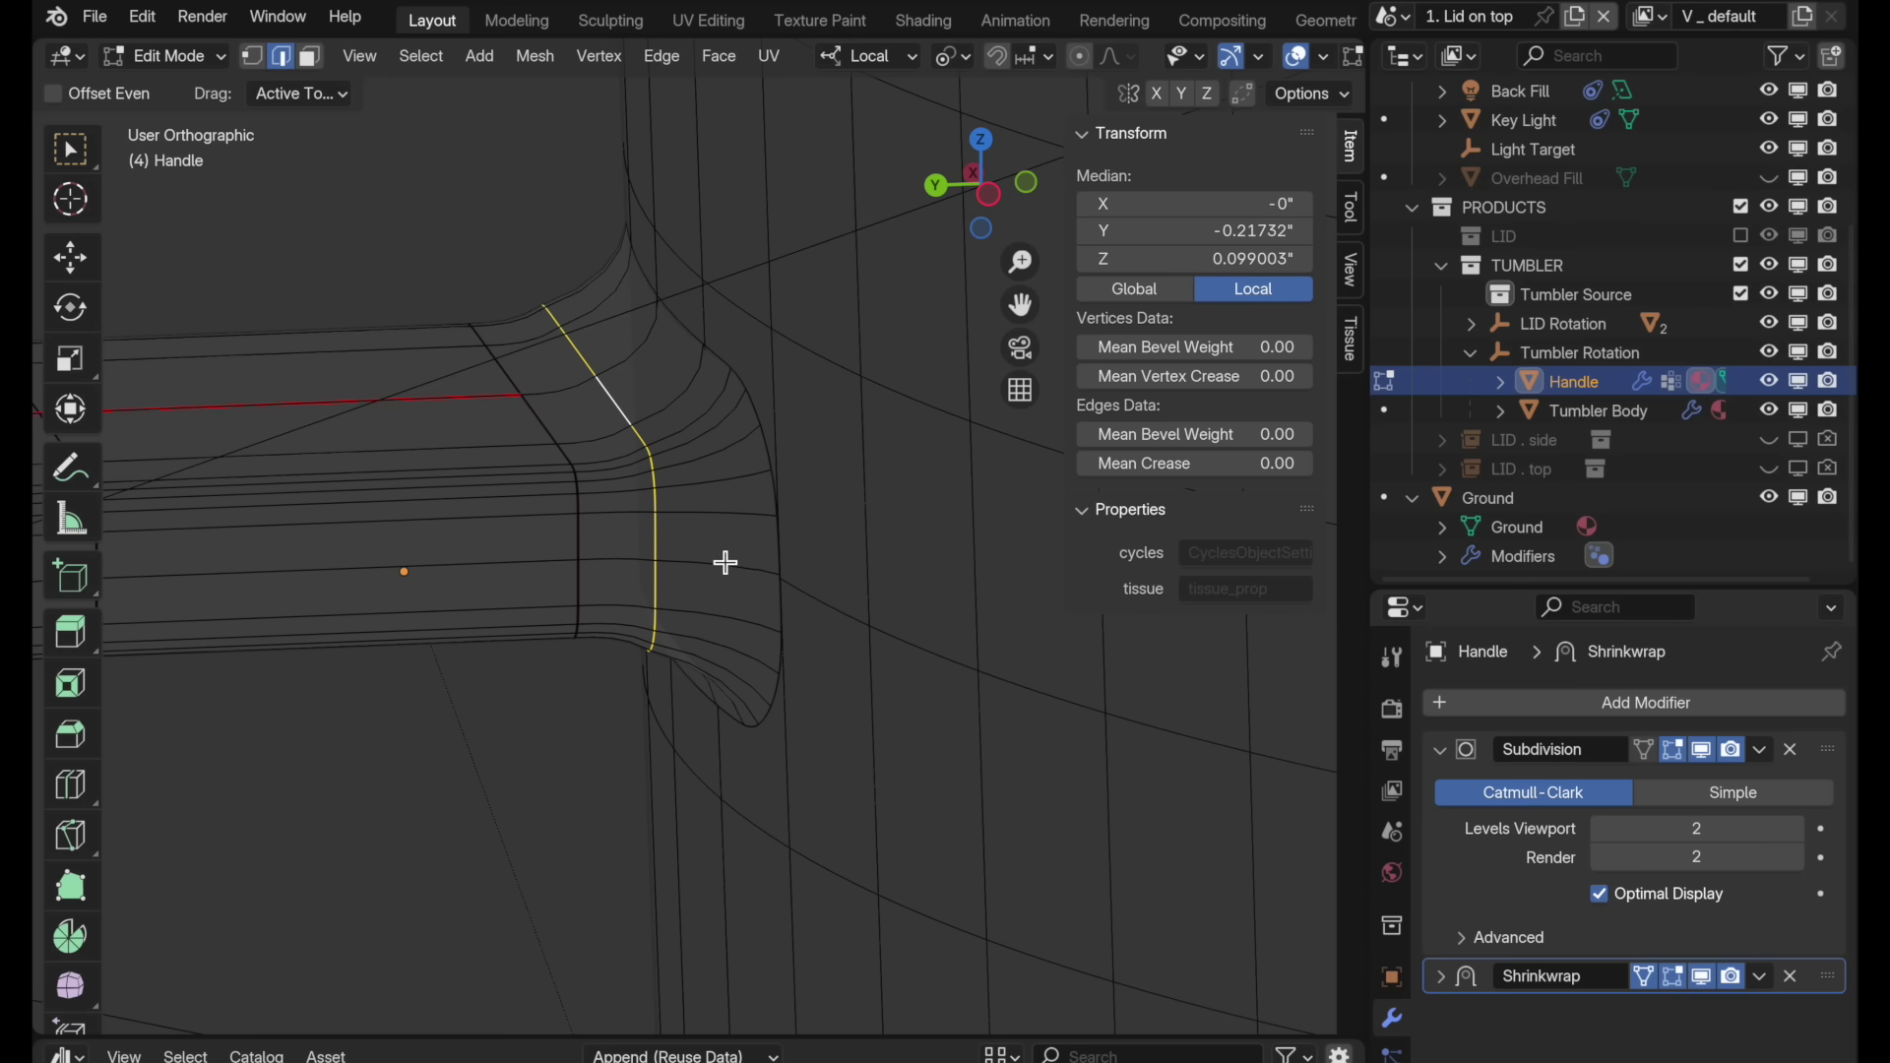
scroll(730, 565, "left", 3)
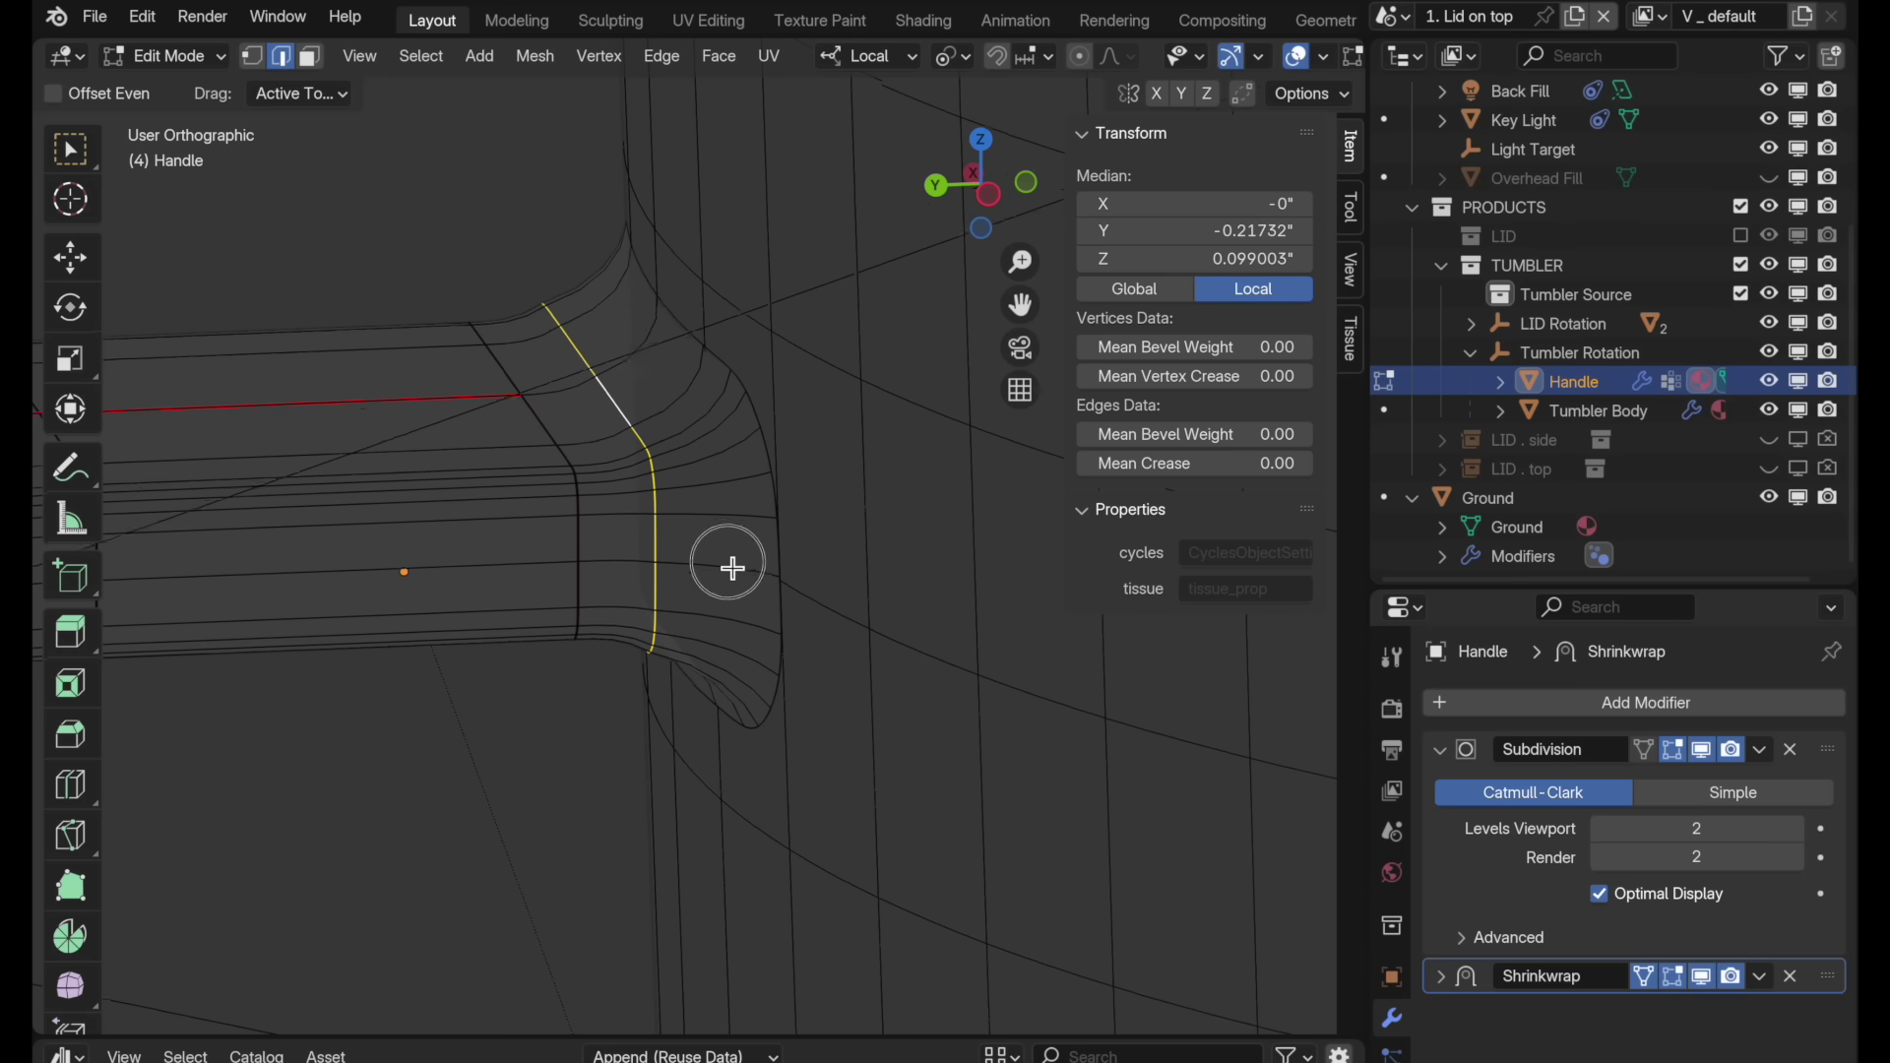
Step: In vertex select mode, assign the selected end edge loop to Blend Verts 1 at weight 0.5
left_click(251, 55)
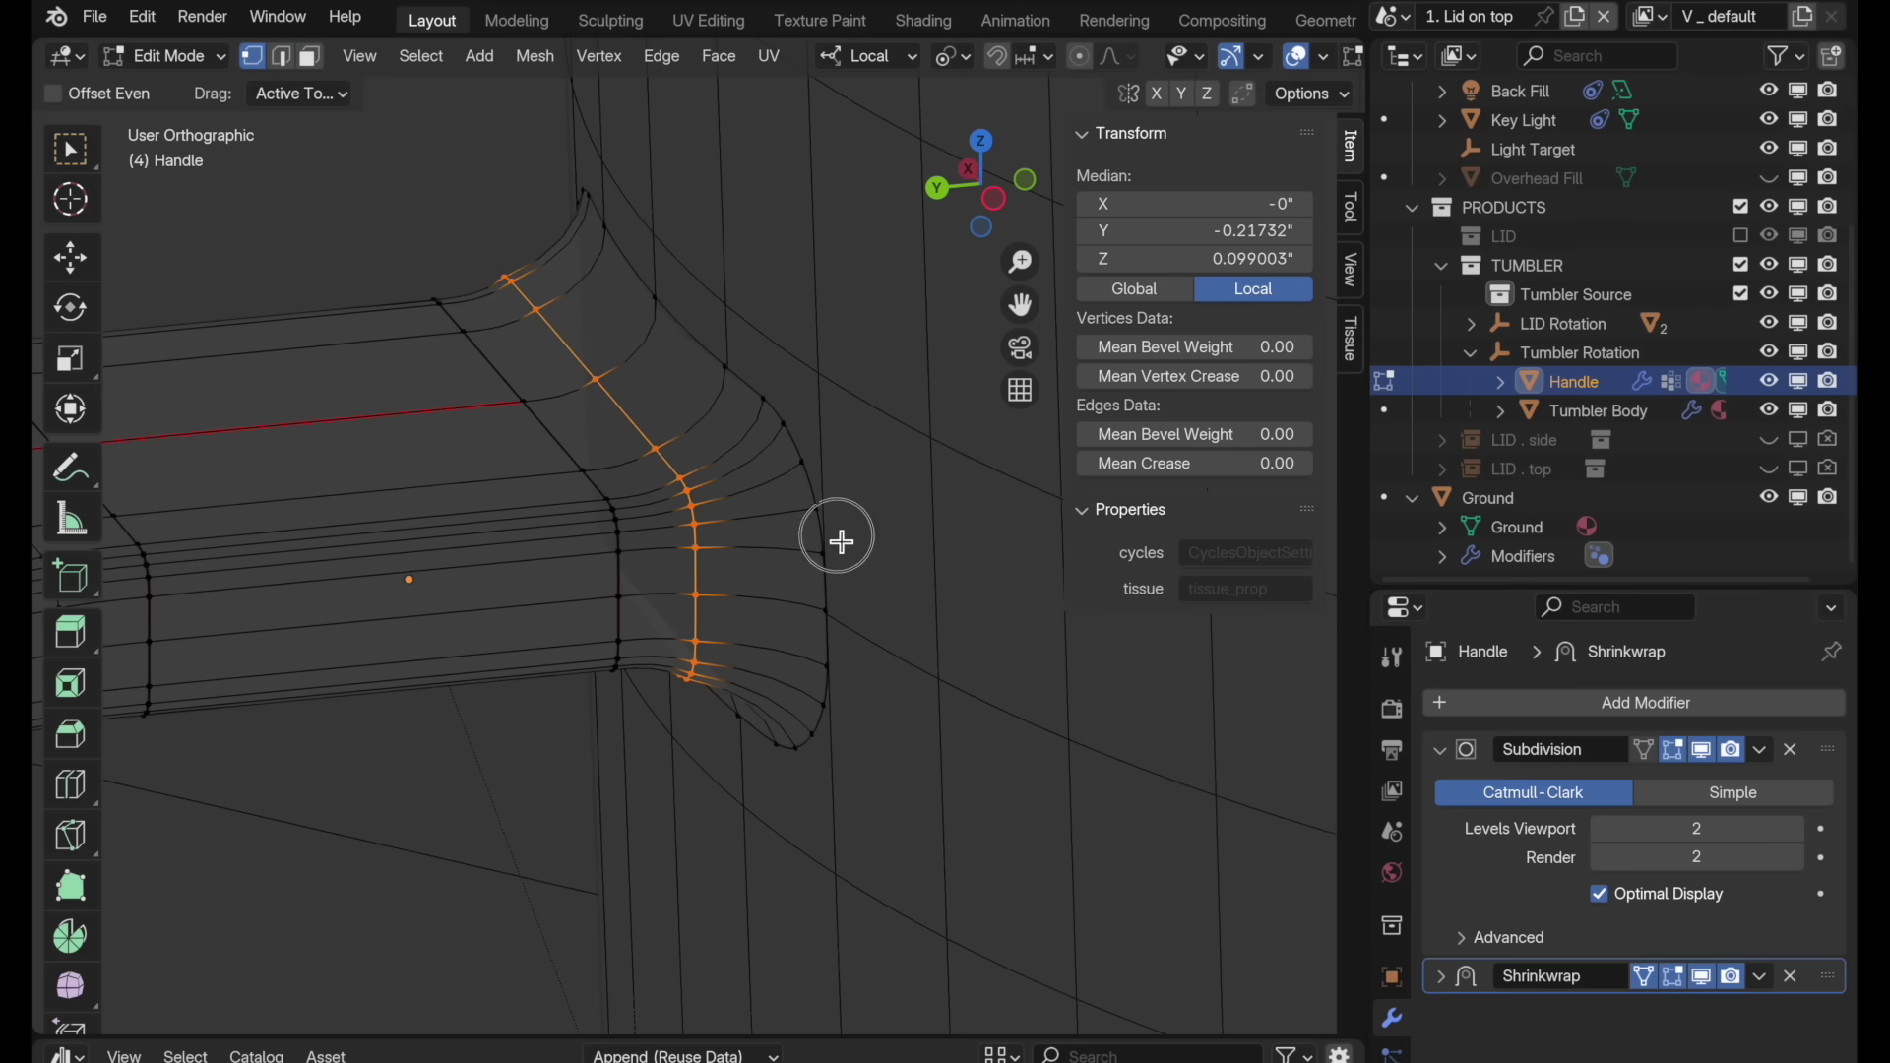
middle_click_drag(844, 536, 861, 625)
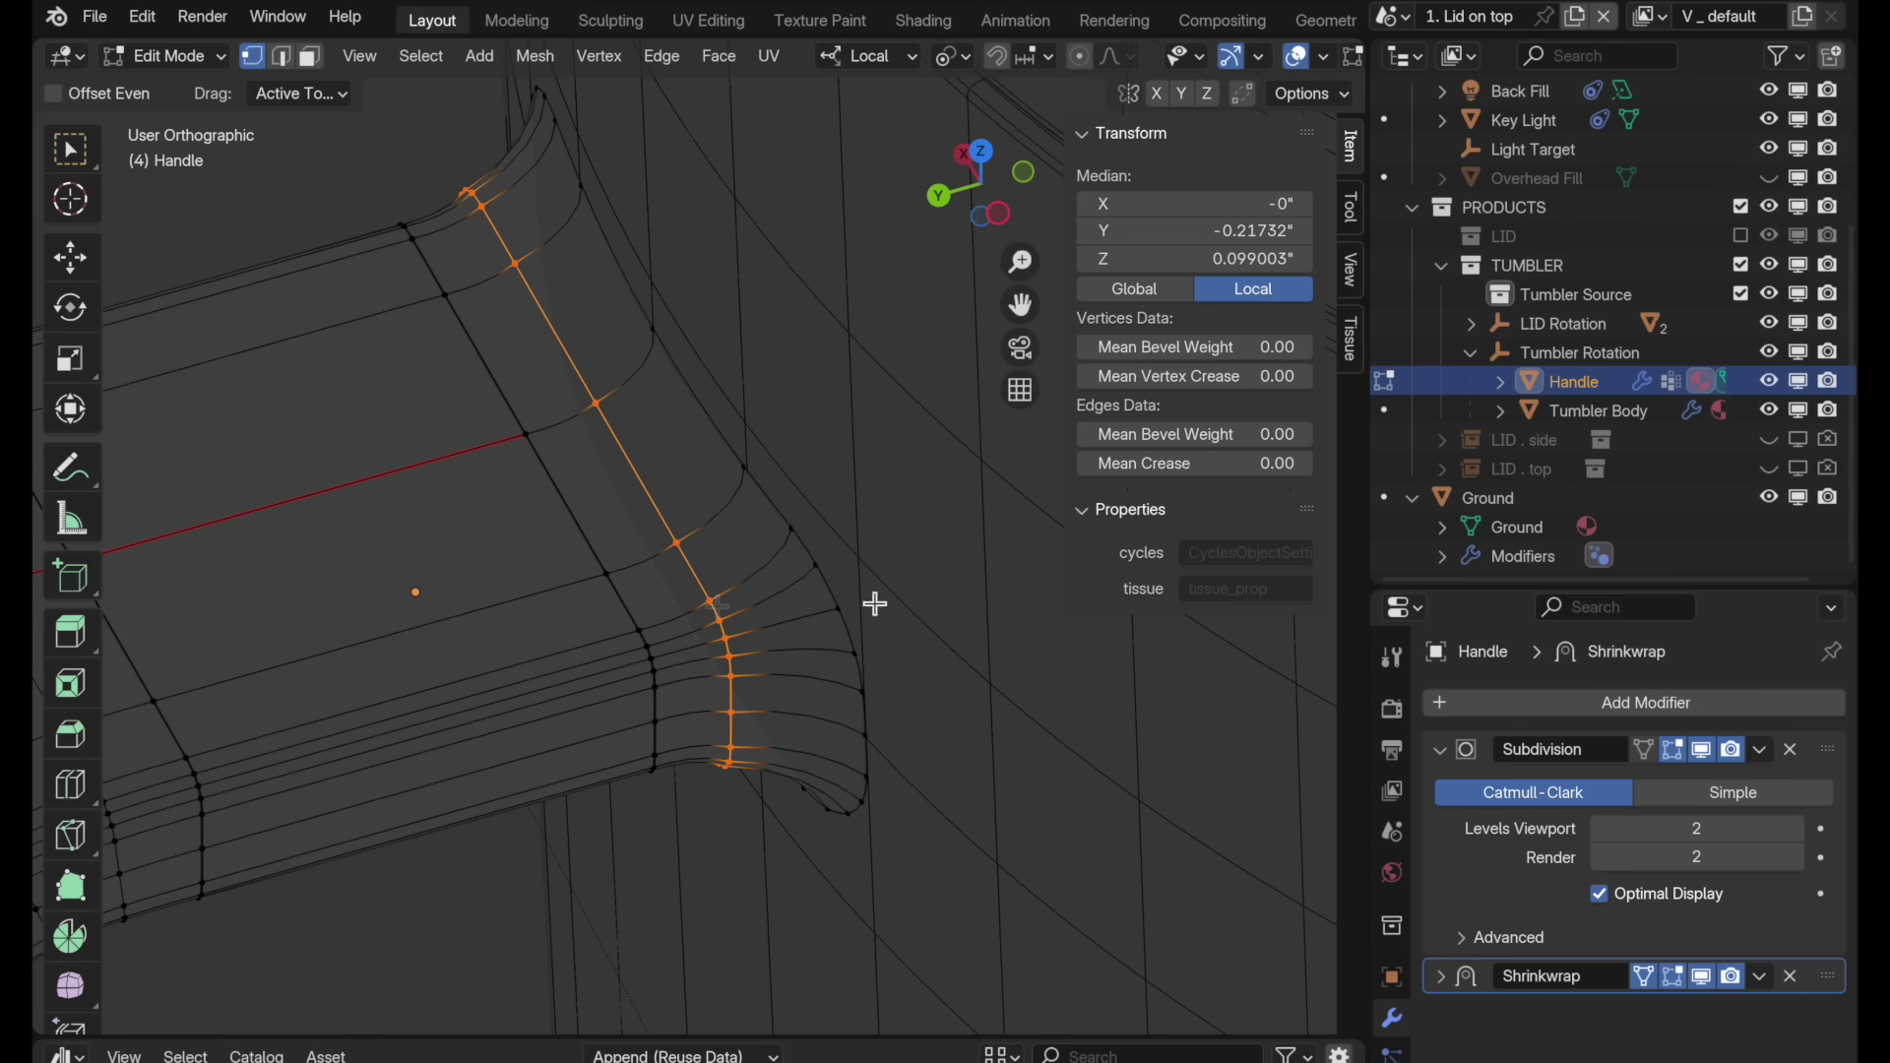
scroll(1394, 920, "down", 5)
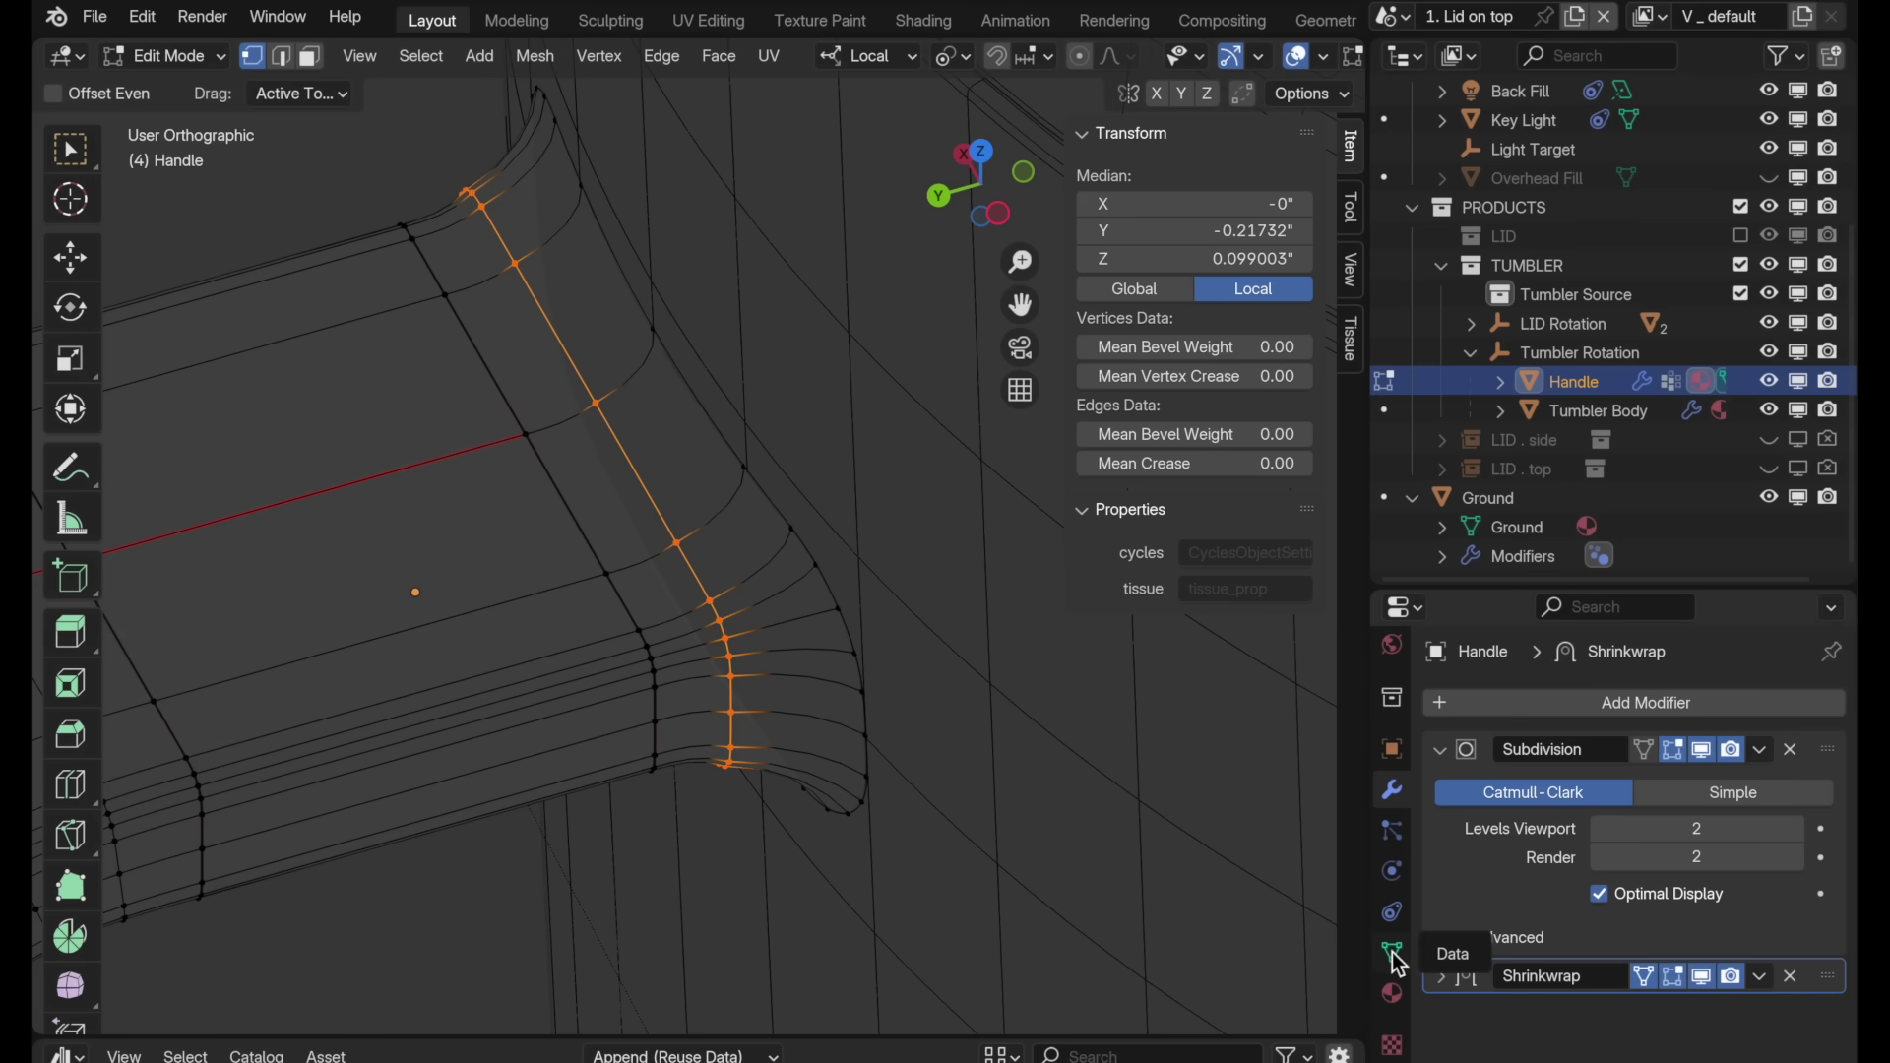
left_click(1394, 955)
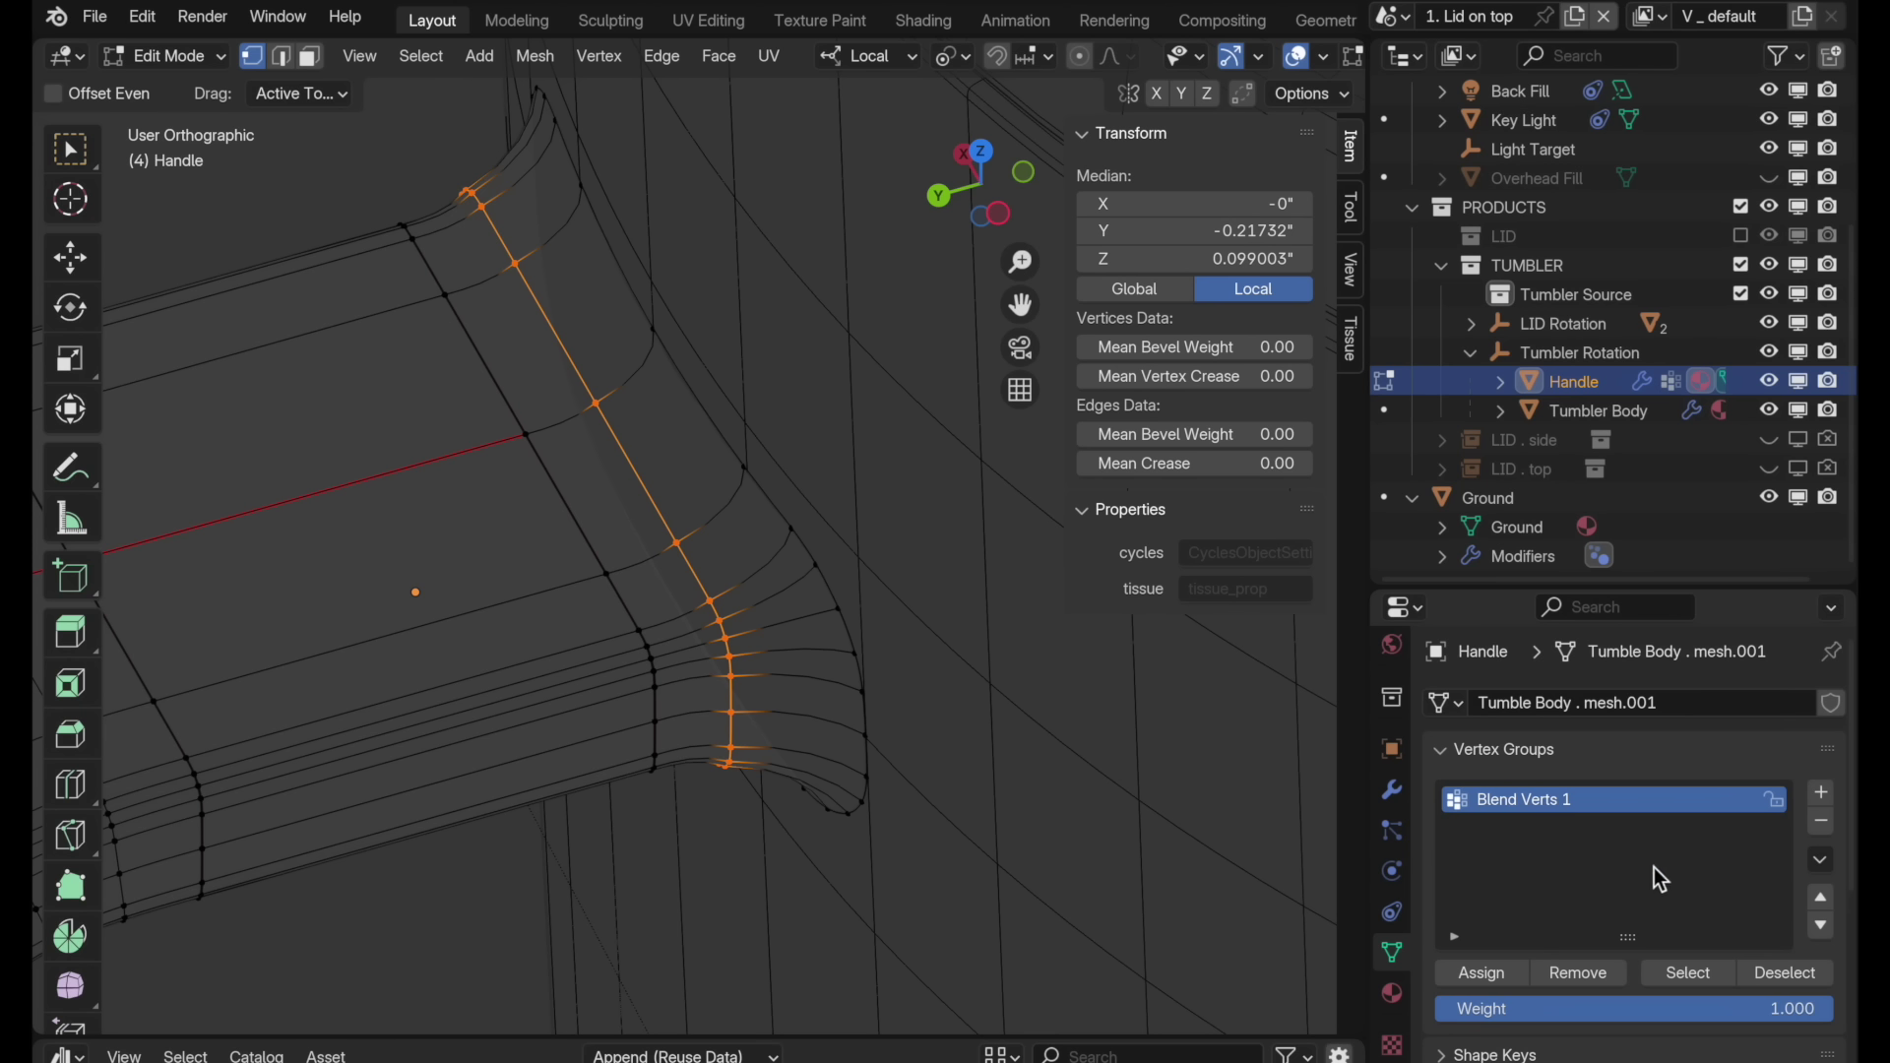
left_click(1601, 1020)
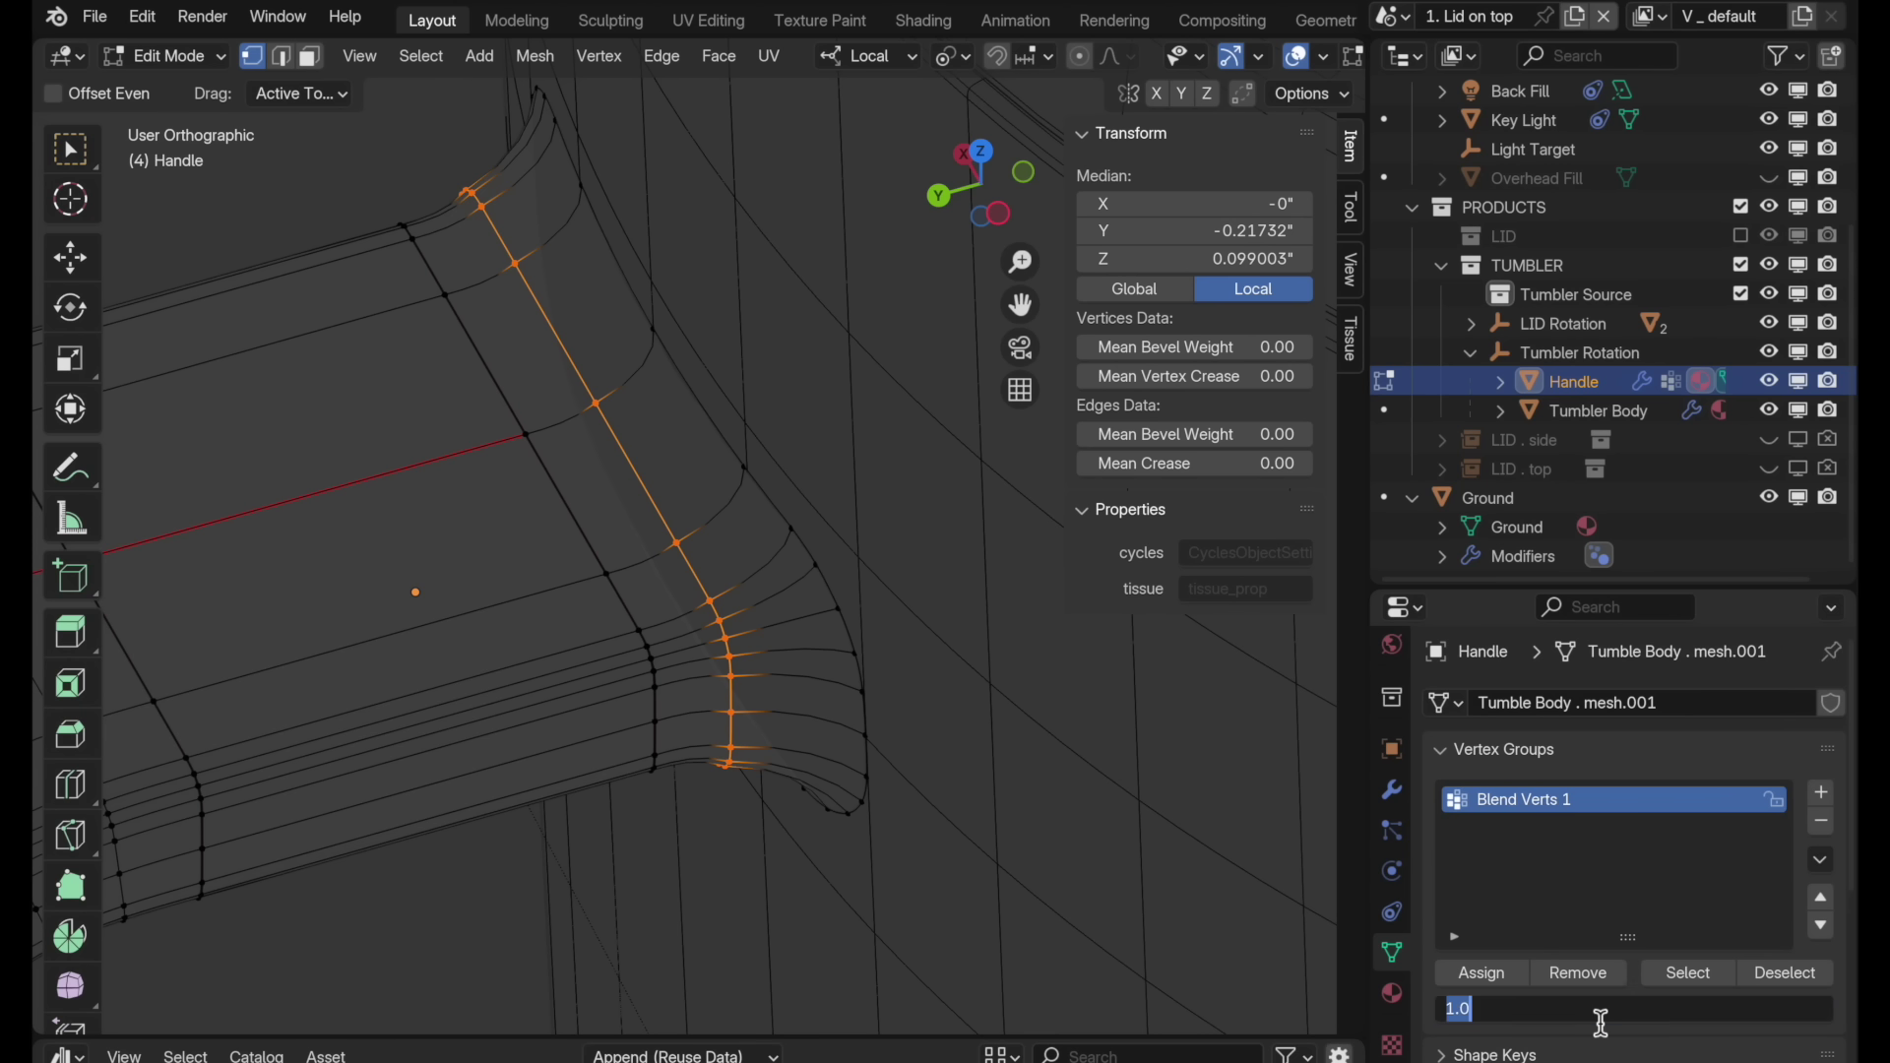
type("0.5")
key("Return")
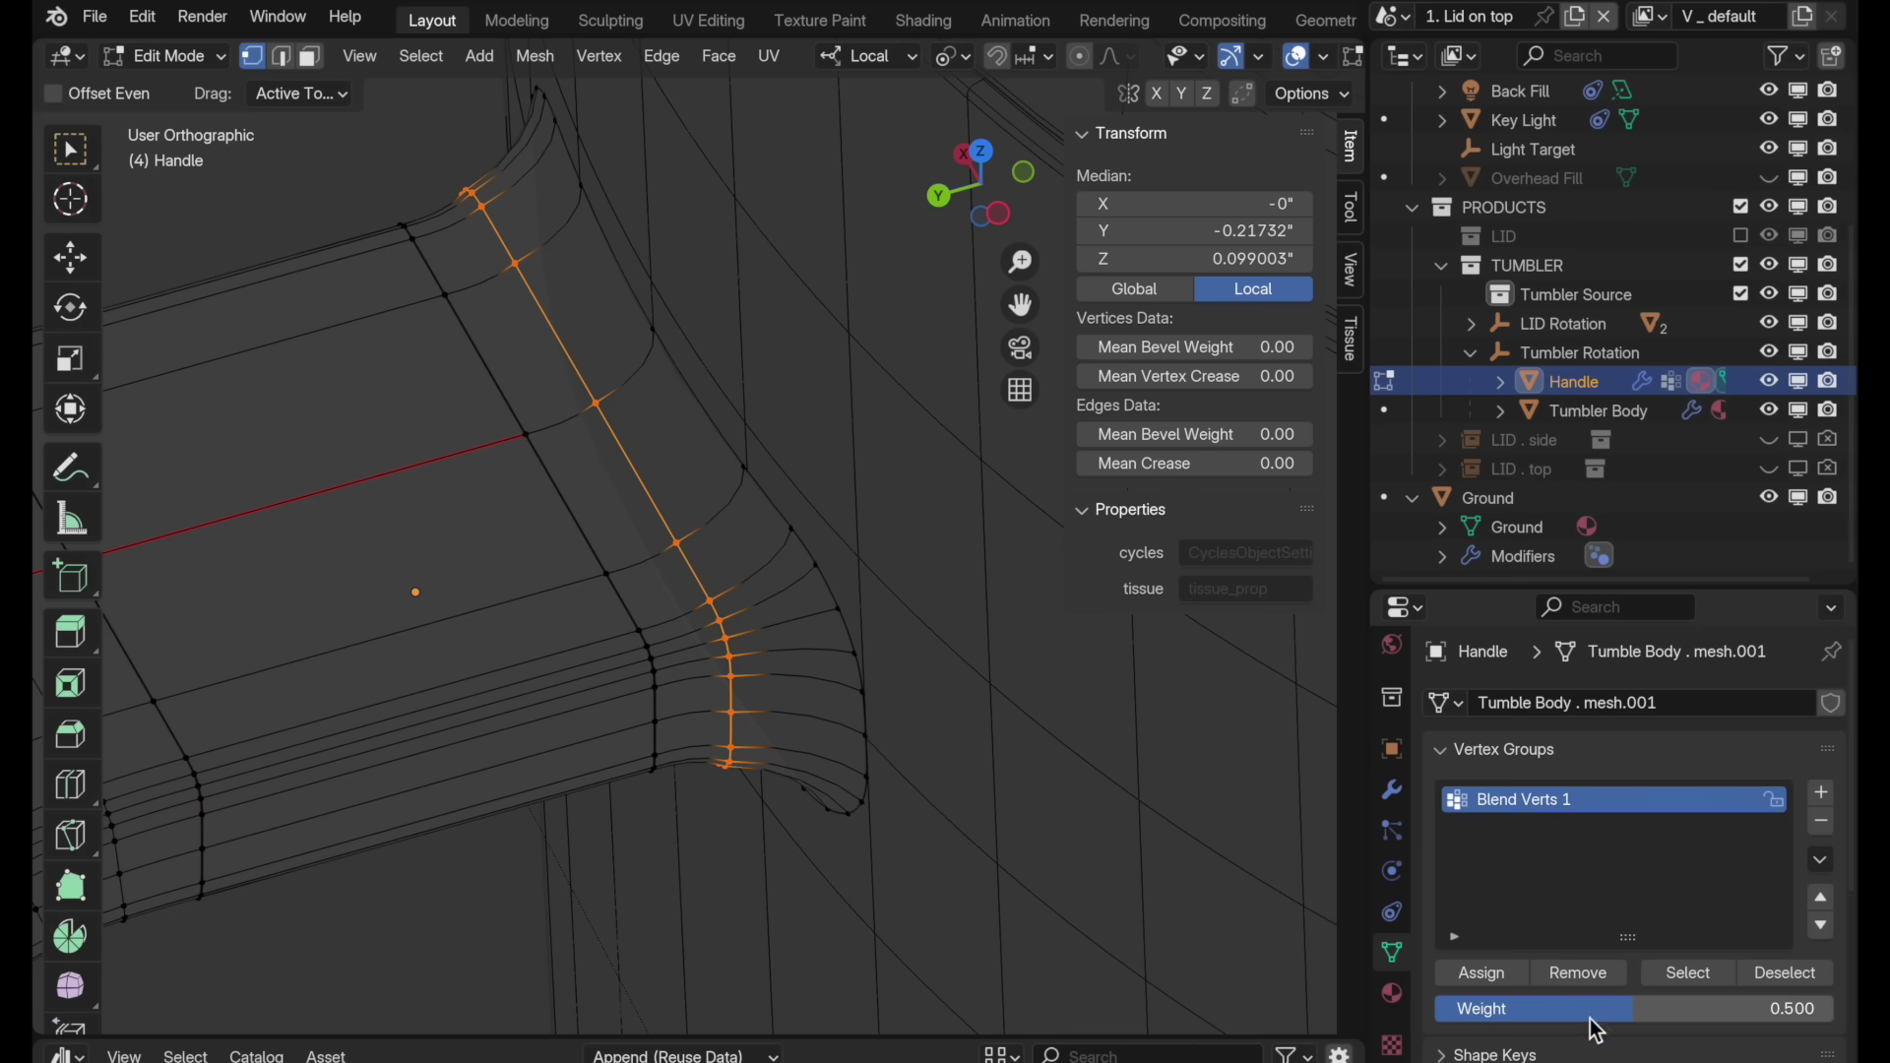
left_click(1484, 978)
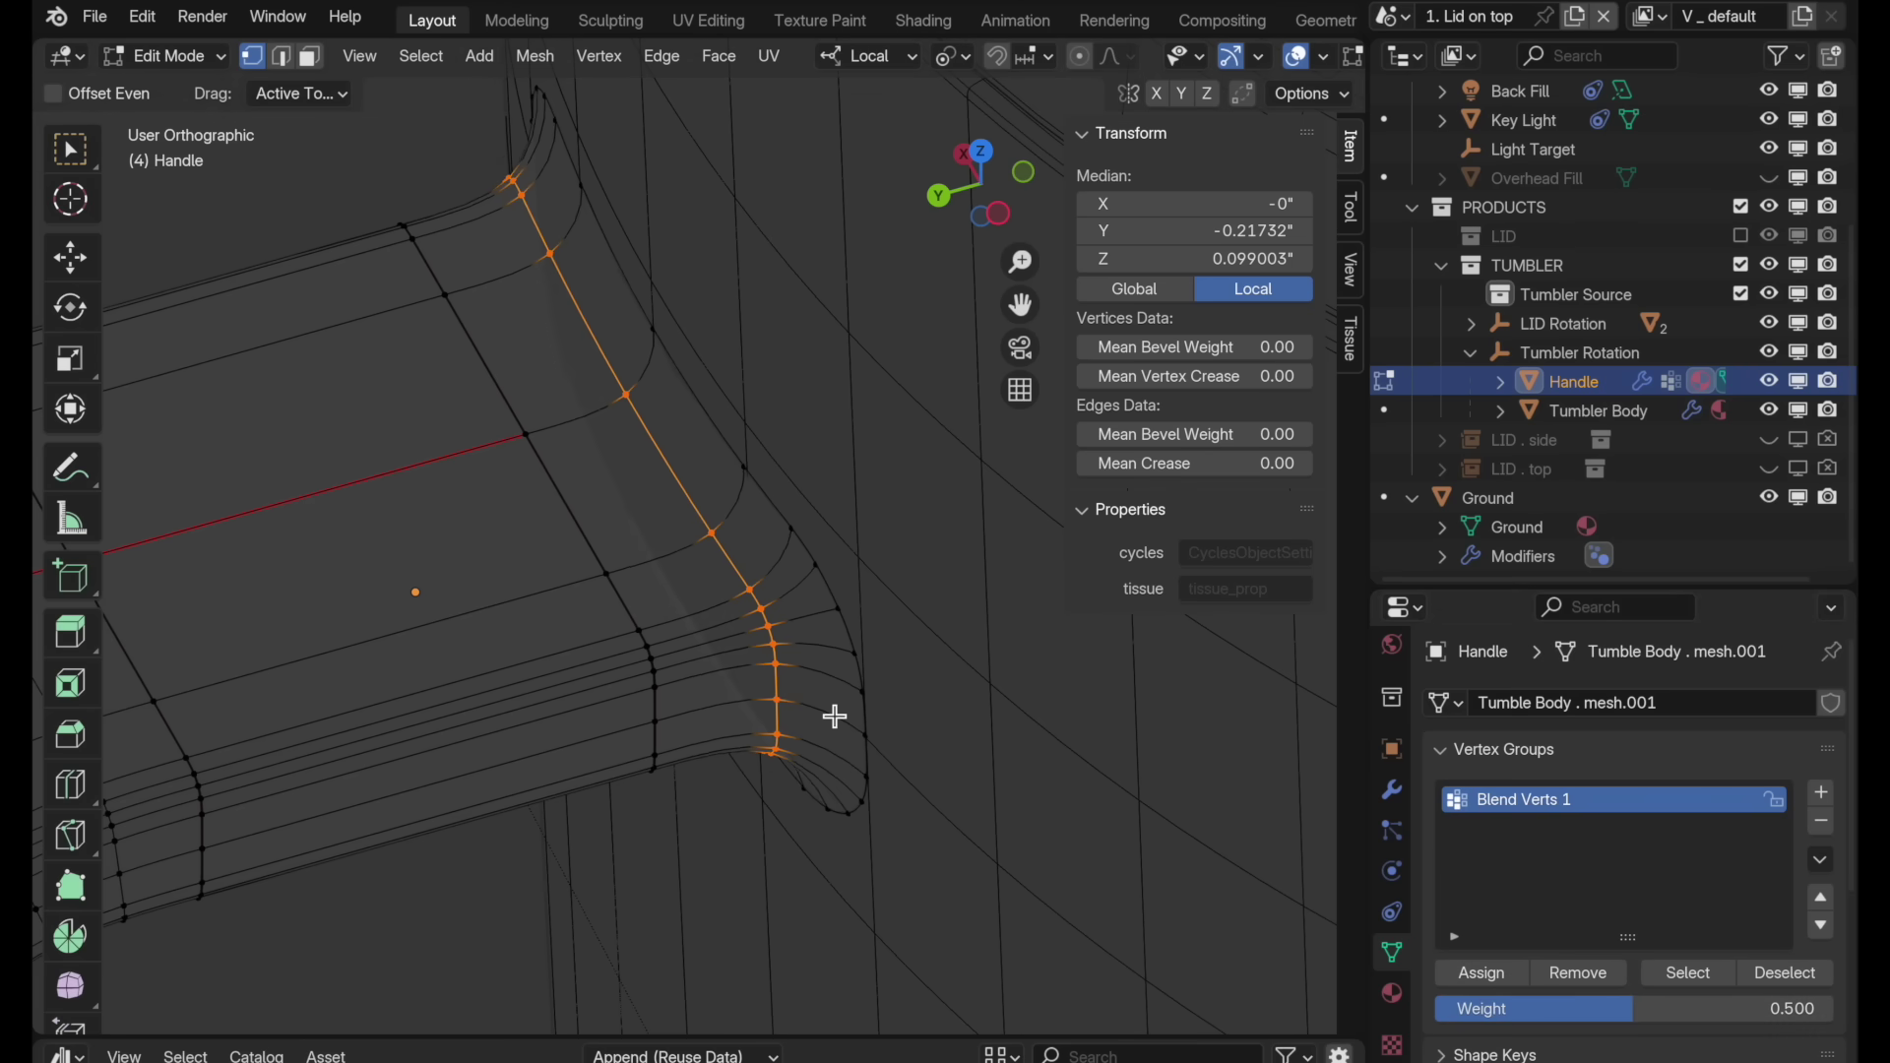
Step: Select the edge loop along the handle's bend and assign it to Blend Verts 1
middle_click_drag(836, 718, 746, 577)
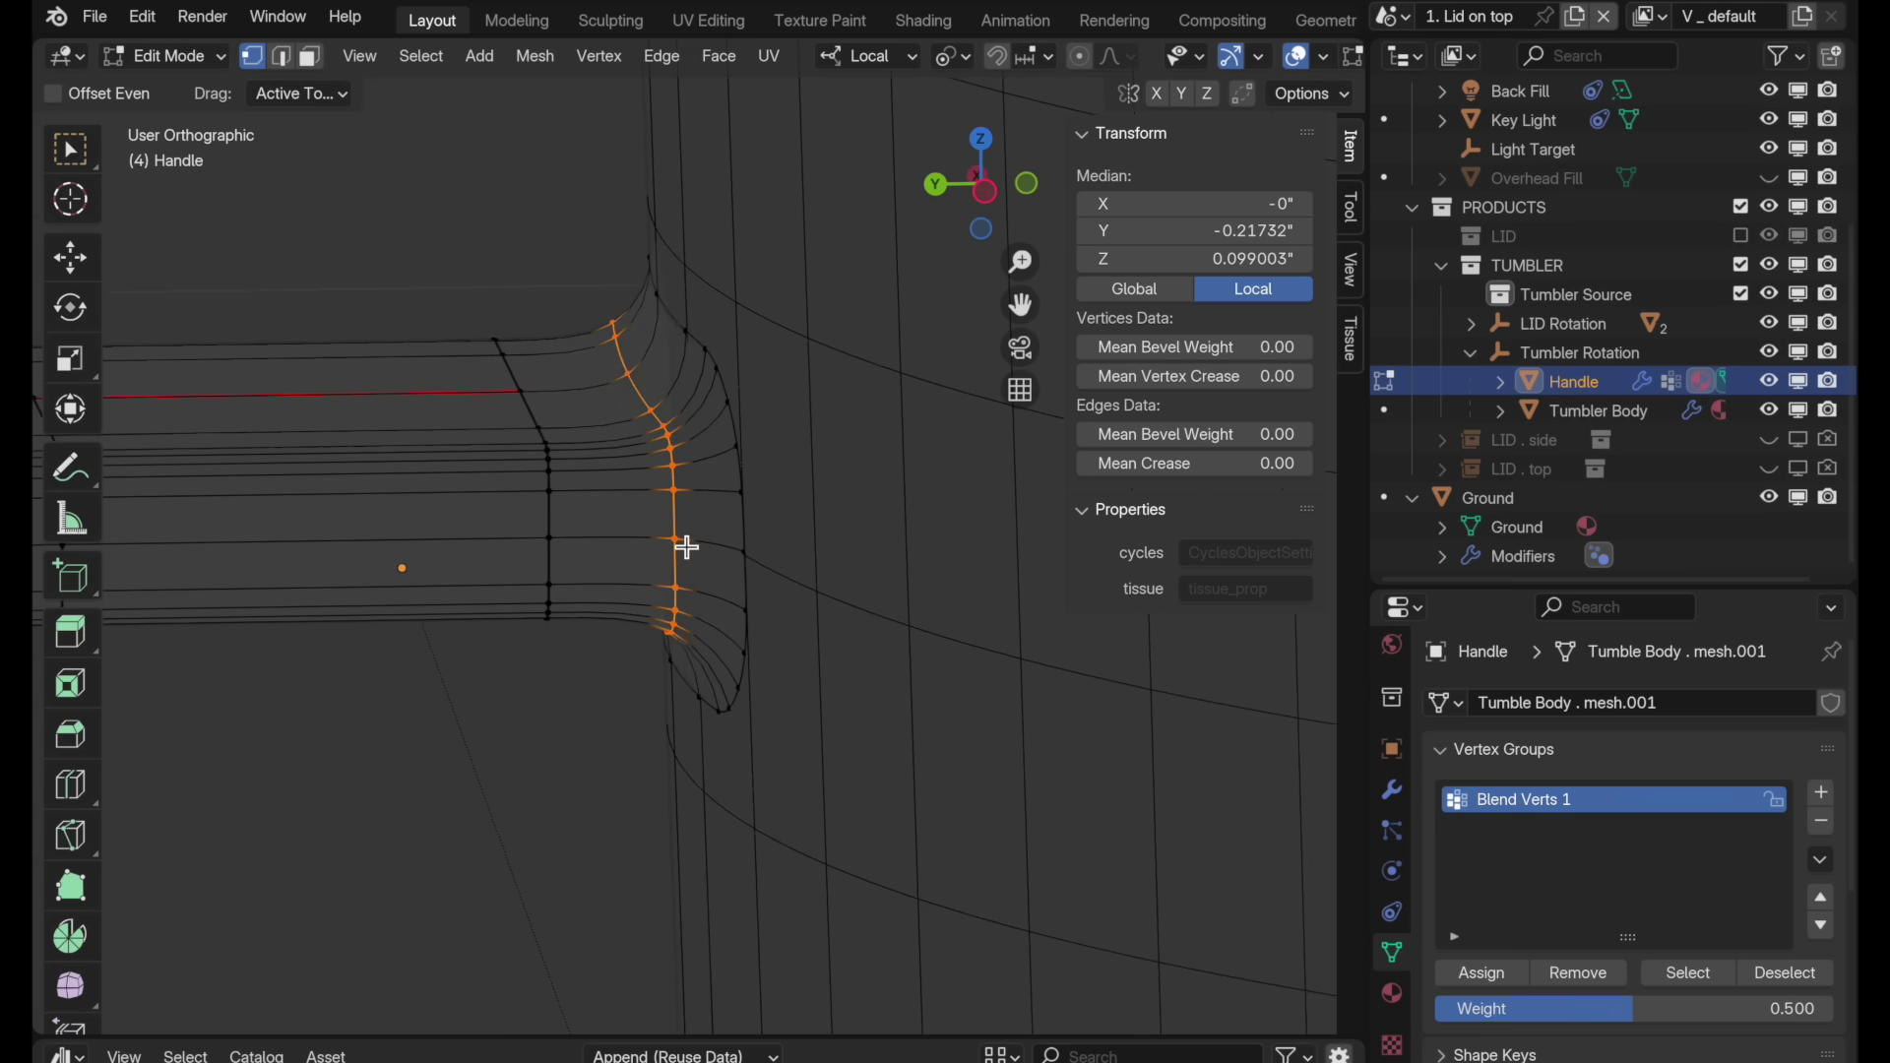
key("ctrl+z")
key("ctrl+z")
key("ctrl+z")
key("c")
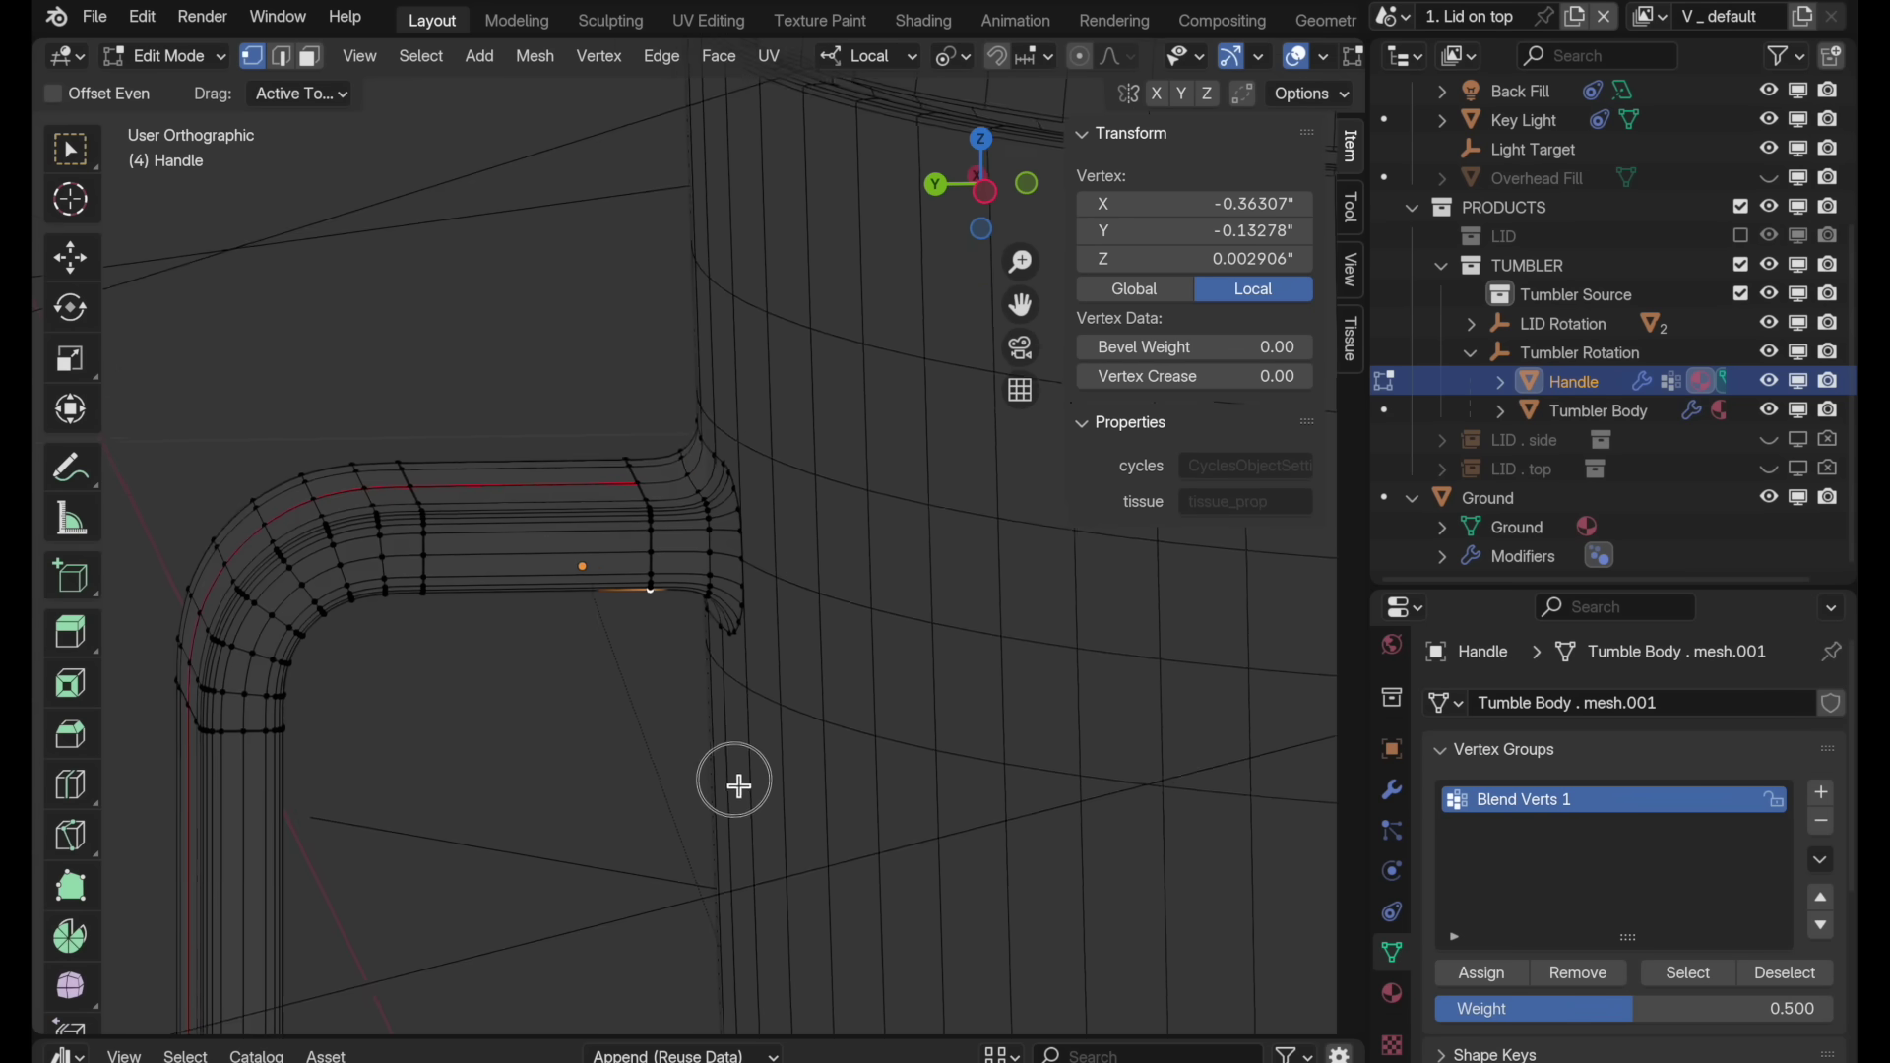
key("Escape")
middle_click_drag(739, 784, 790, 555)
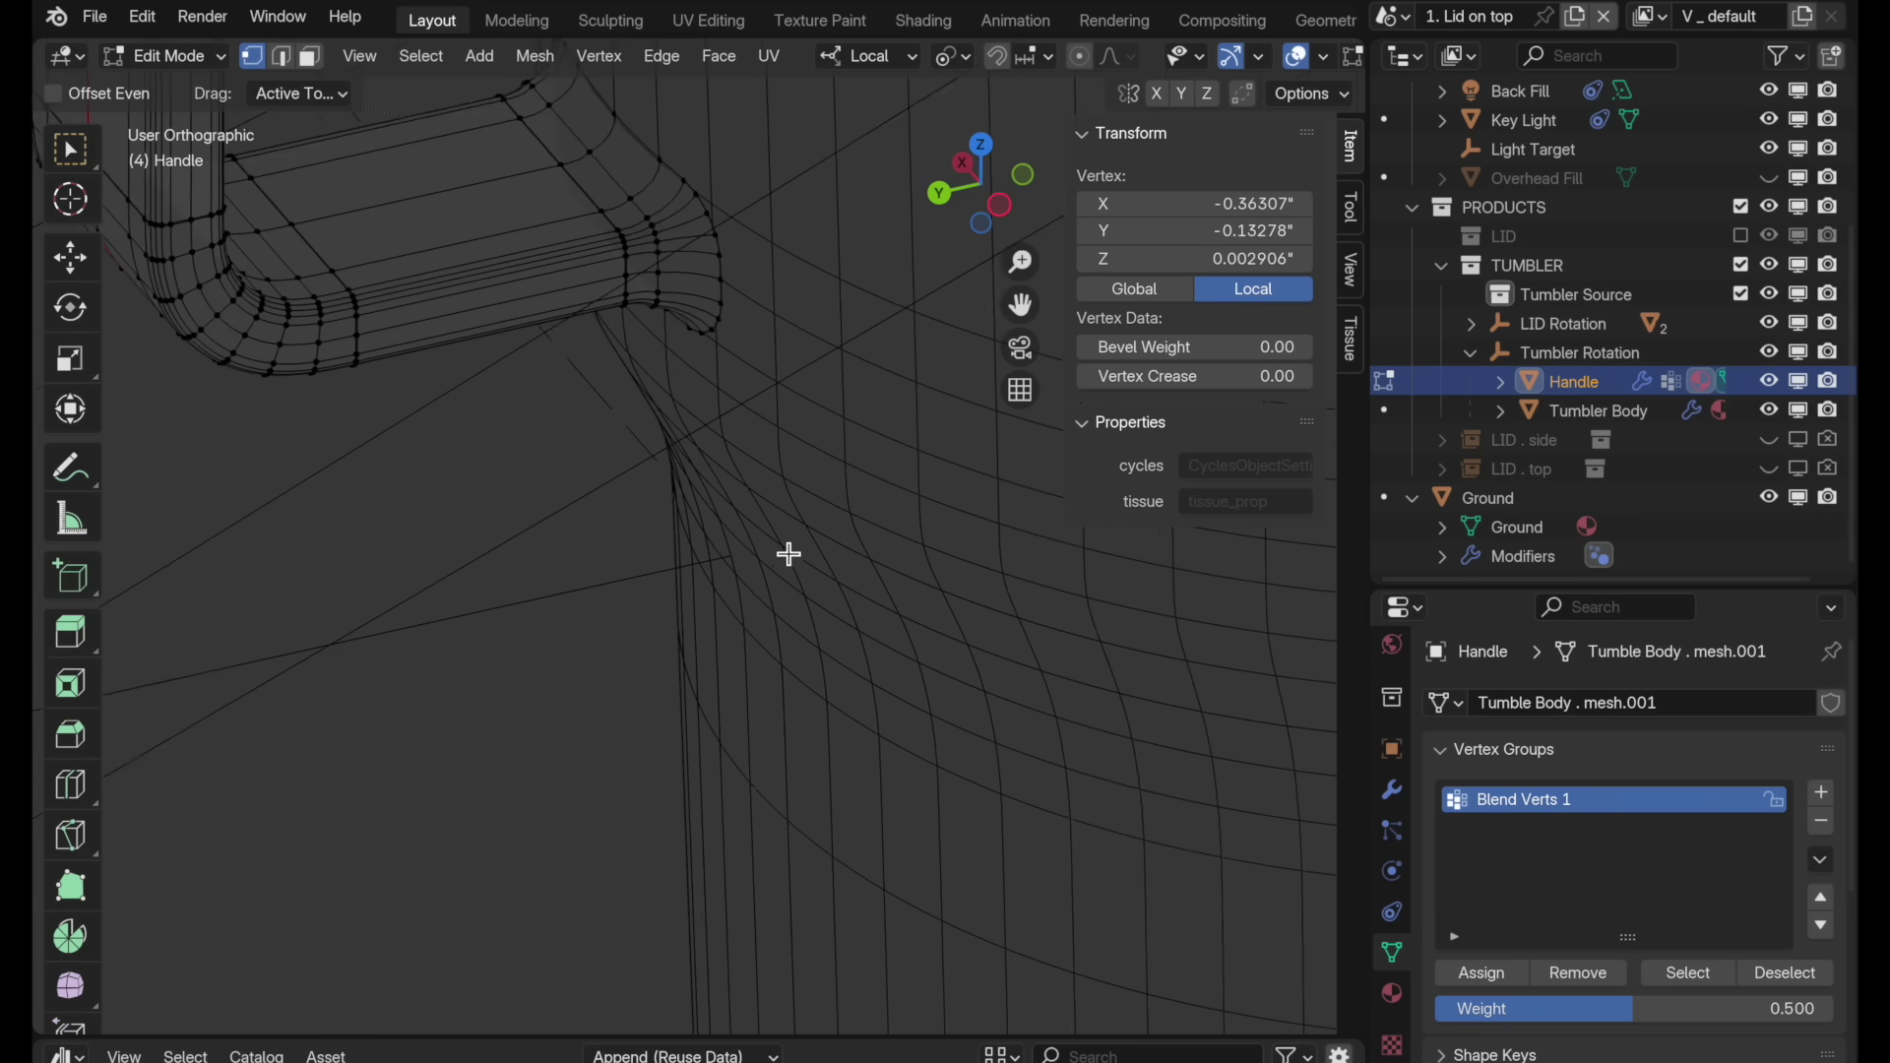
scroll(684, 181, "up", 2)
scroll(675, 447, "up", 3)
scroll(734, 325, "up", 3)
key("c")
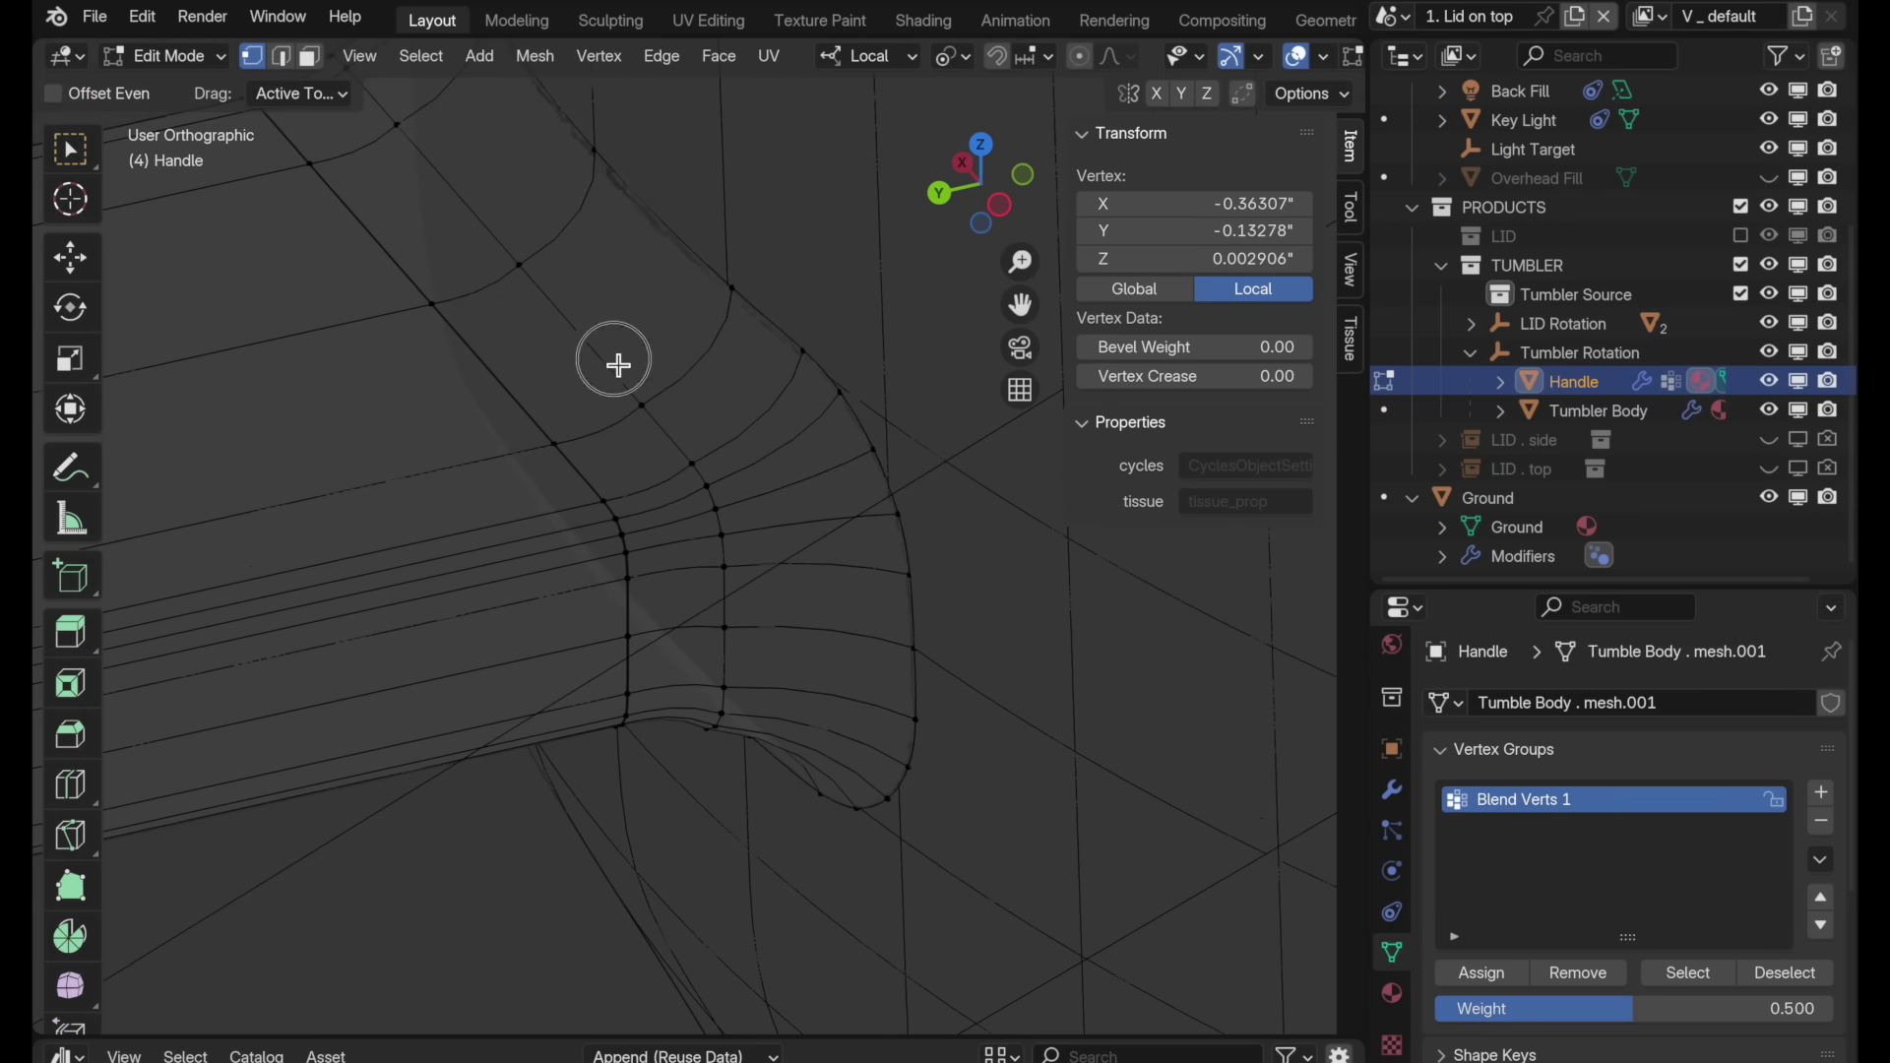
key("Escape")
left_click(615, 361, "alt")
middle_click_drag(746, 473, 670, 389)
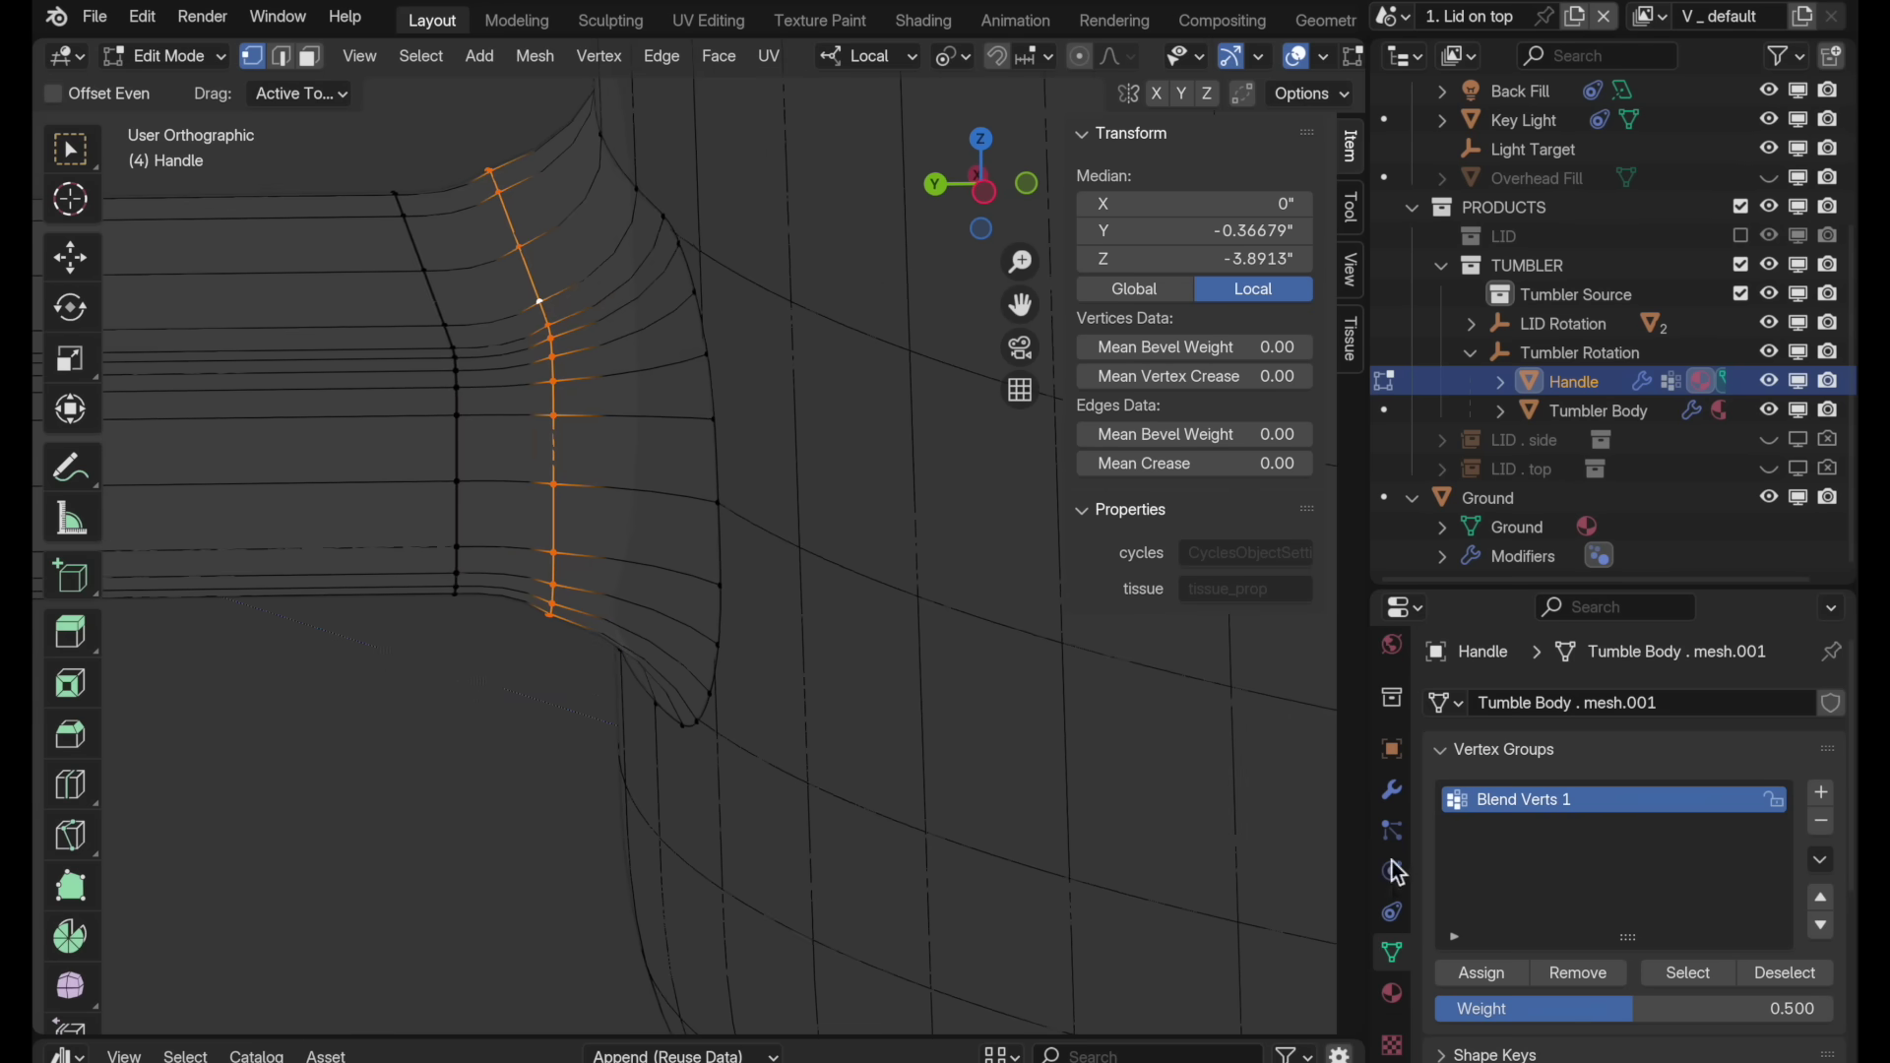
left_click(1483, 973)
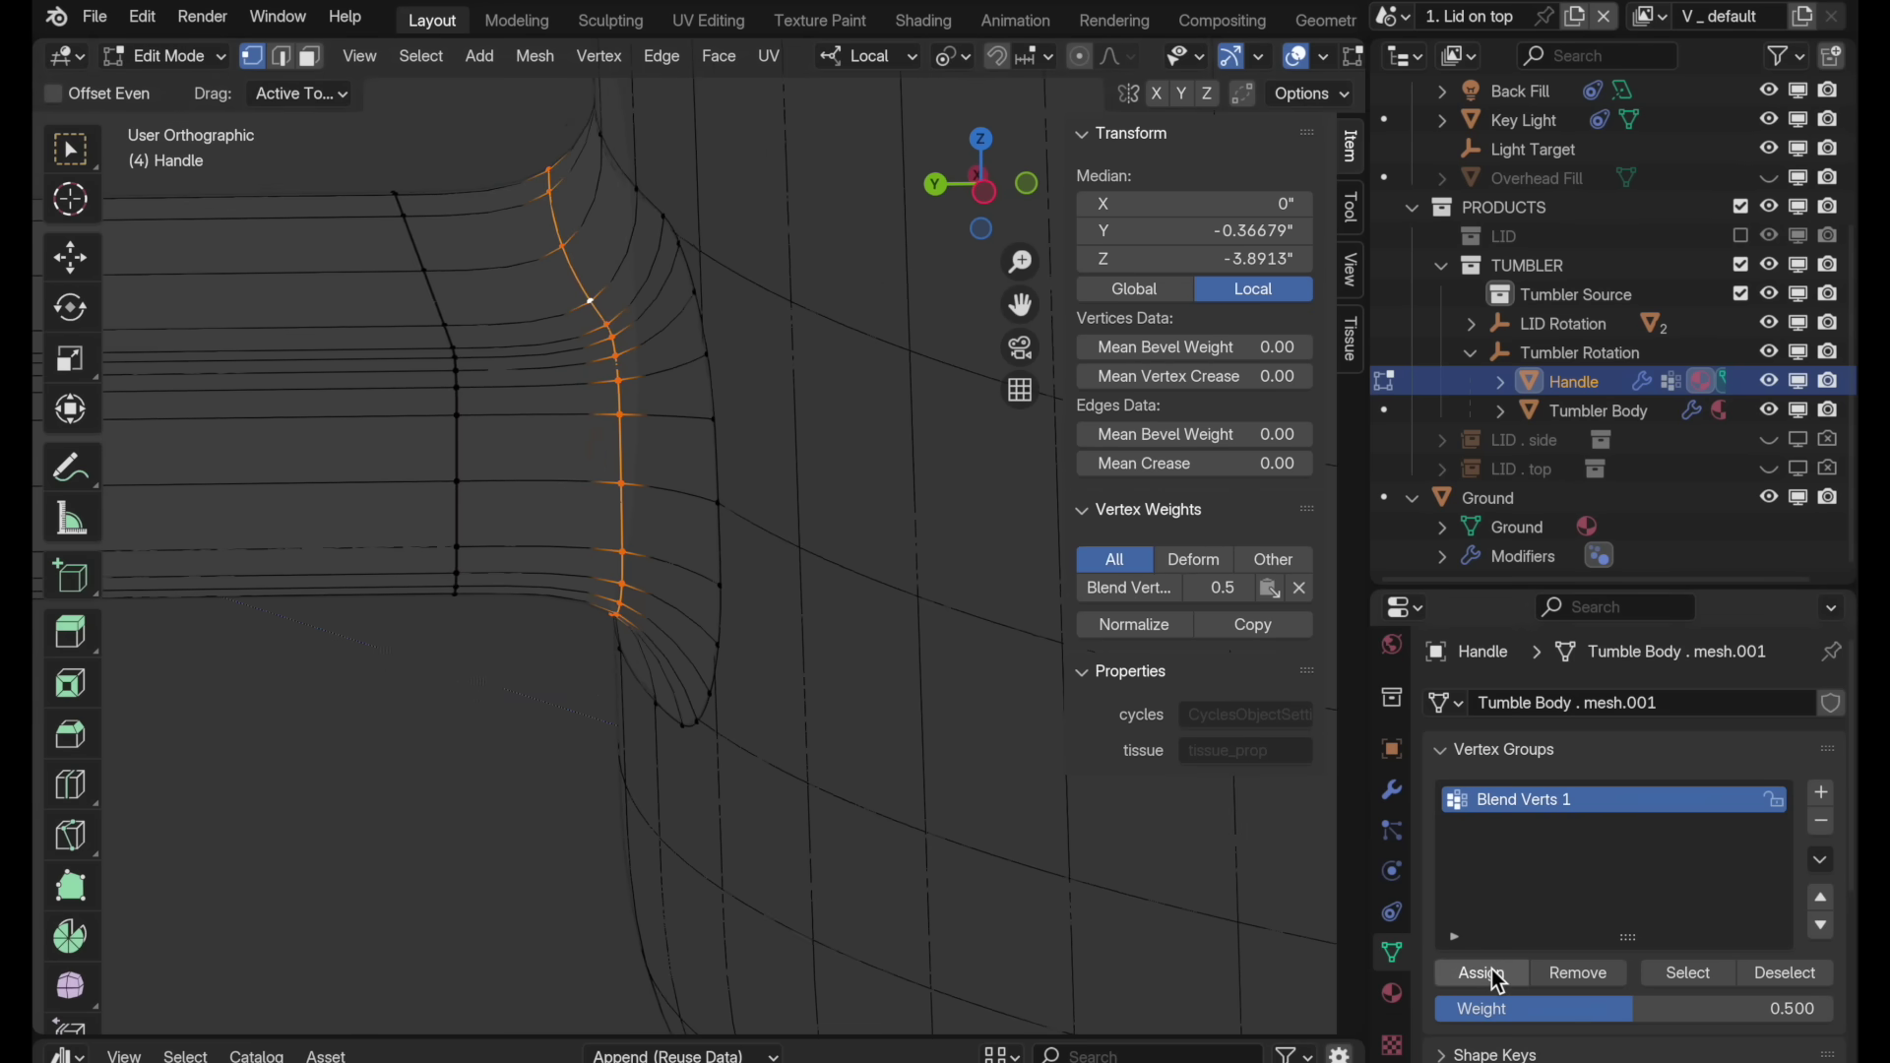
Step: Orbit to inspect the handle's assigned loops from another angle
scroll(703, 394, "down", 2)
key("c")
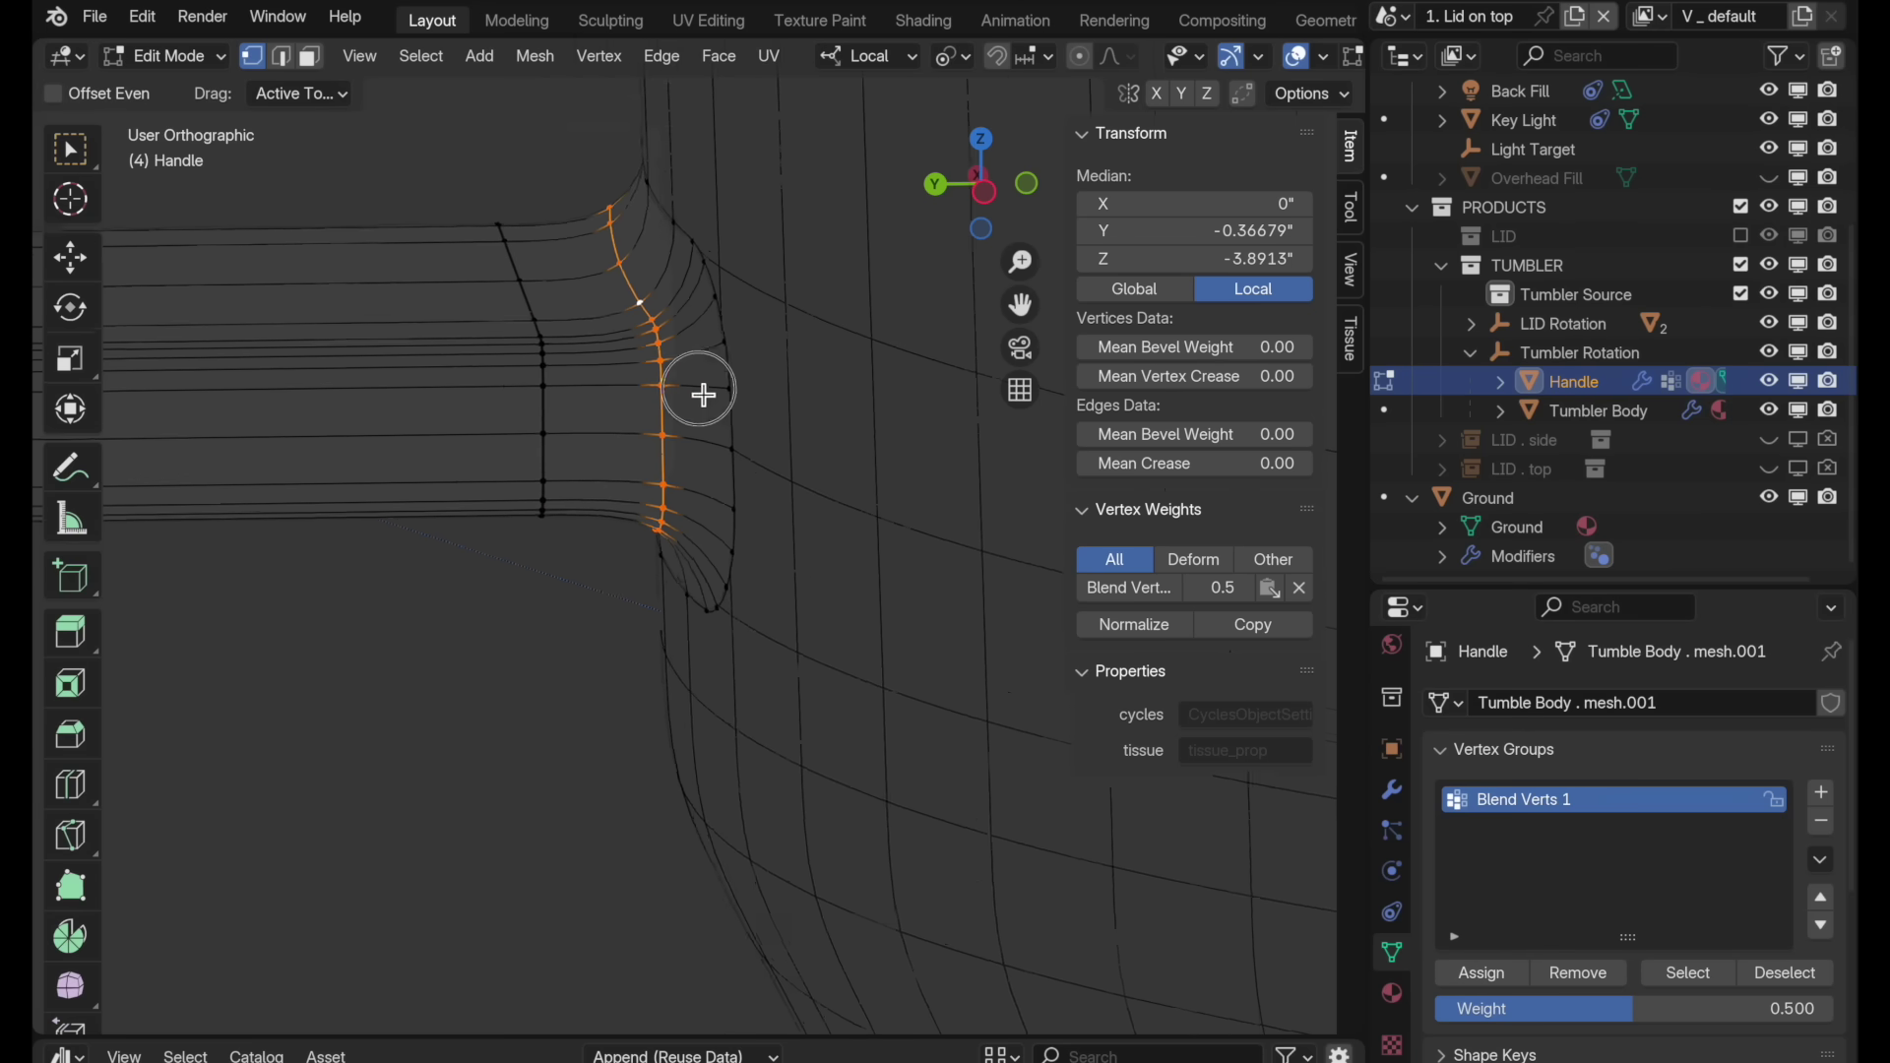
key("Escape")
middle_click_drag(703, 394, 661, 751)
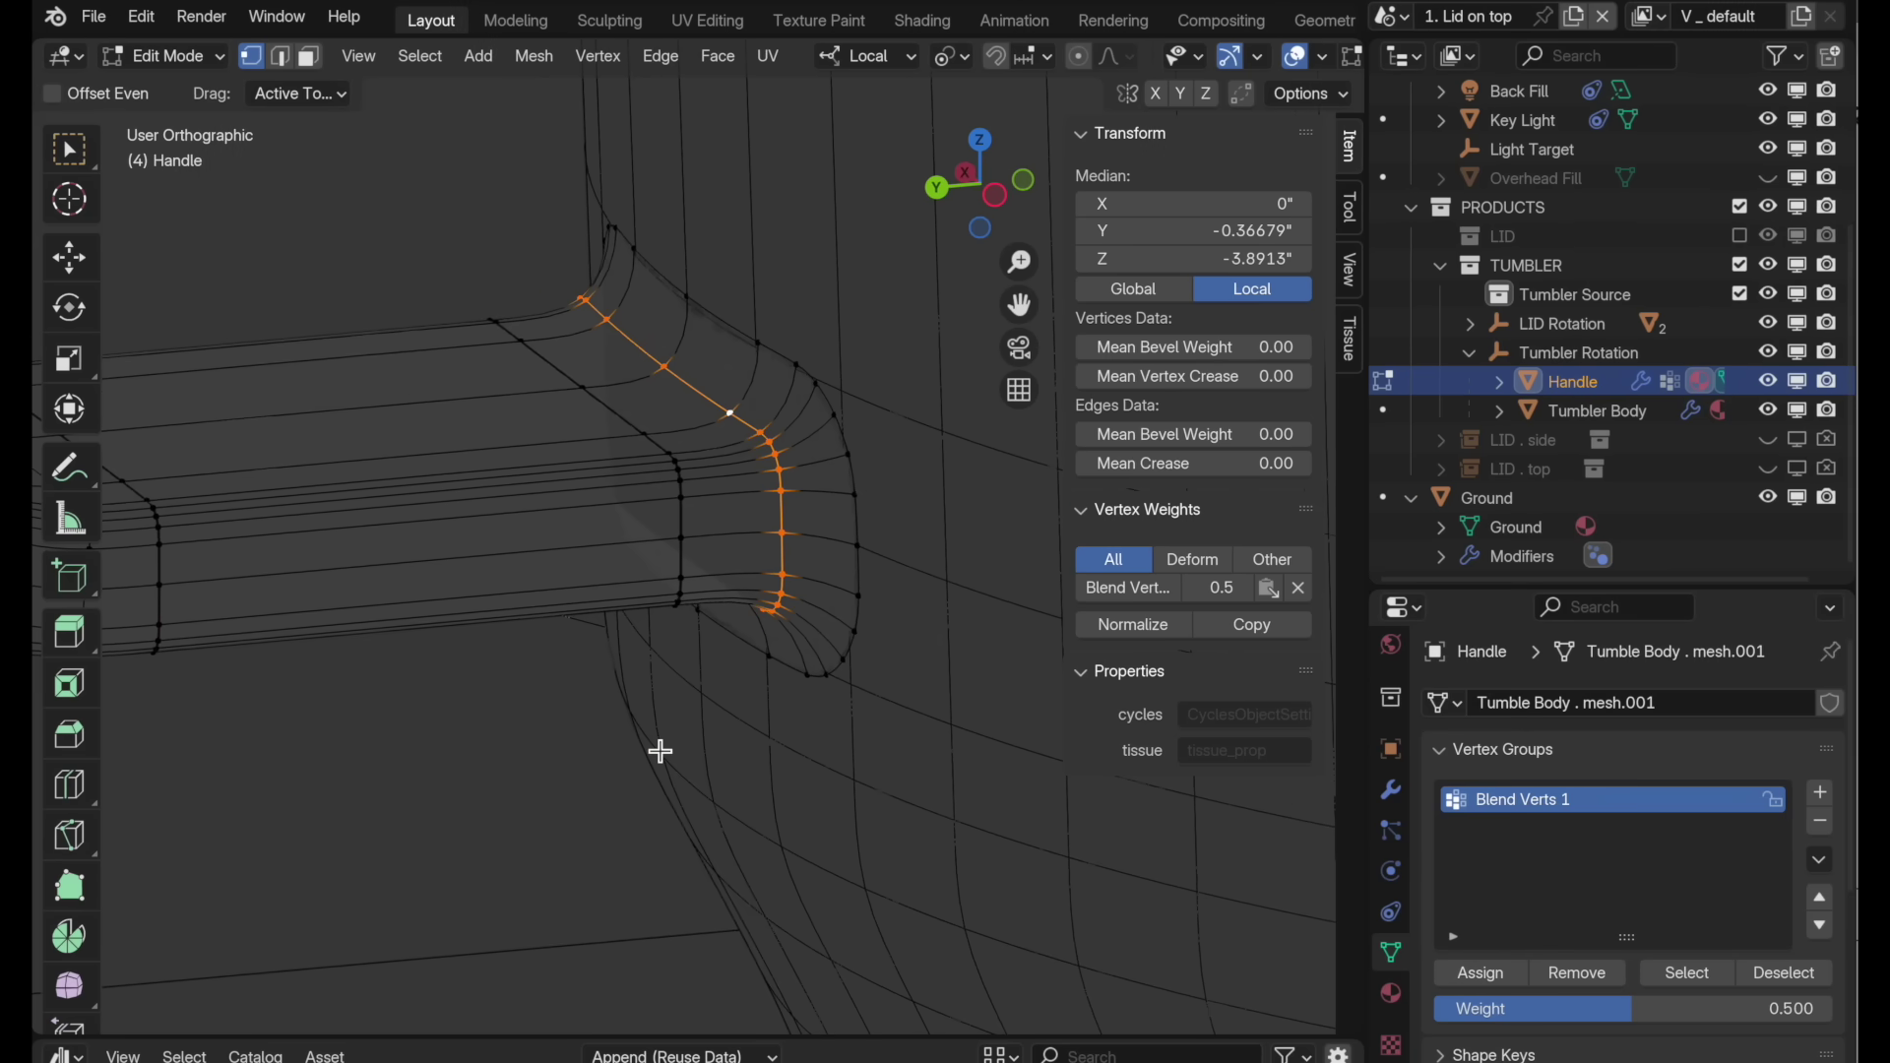
Step: Return to Object Mode, collapse the Handle's Subdivision modifier, and switch to Material Preview shading
key("Tab")
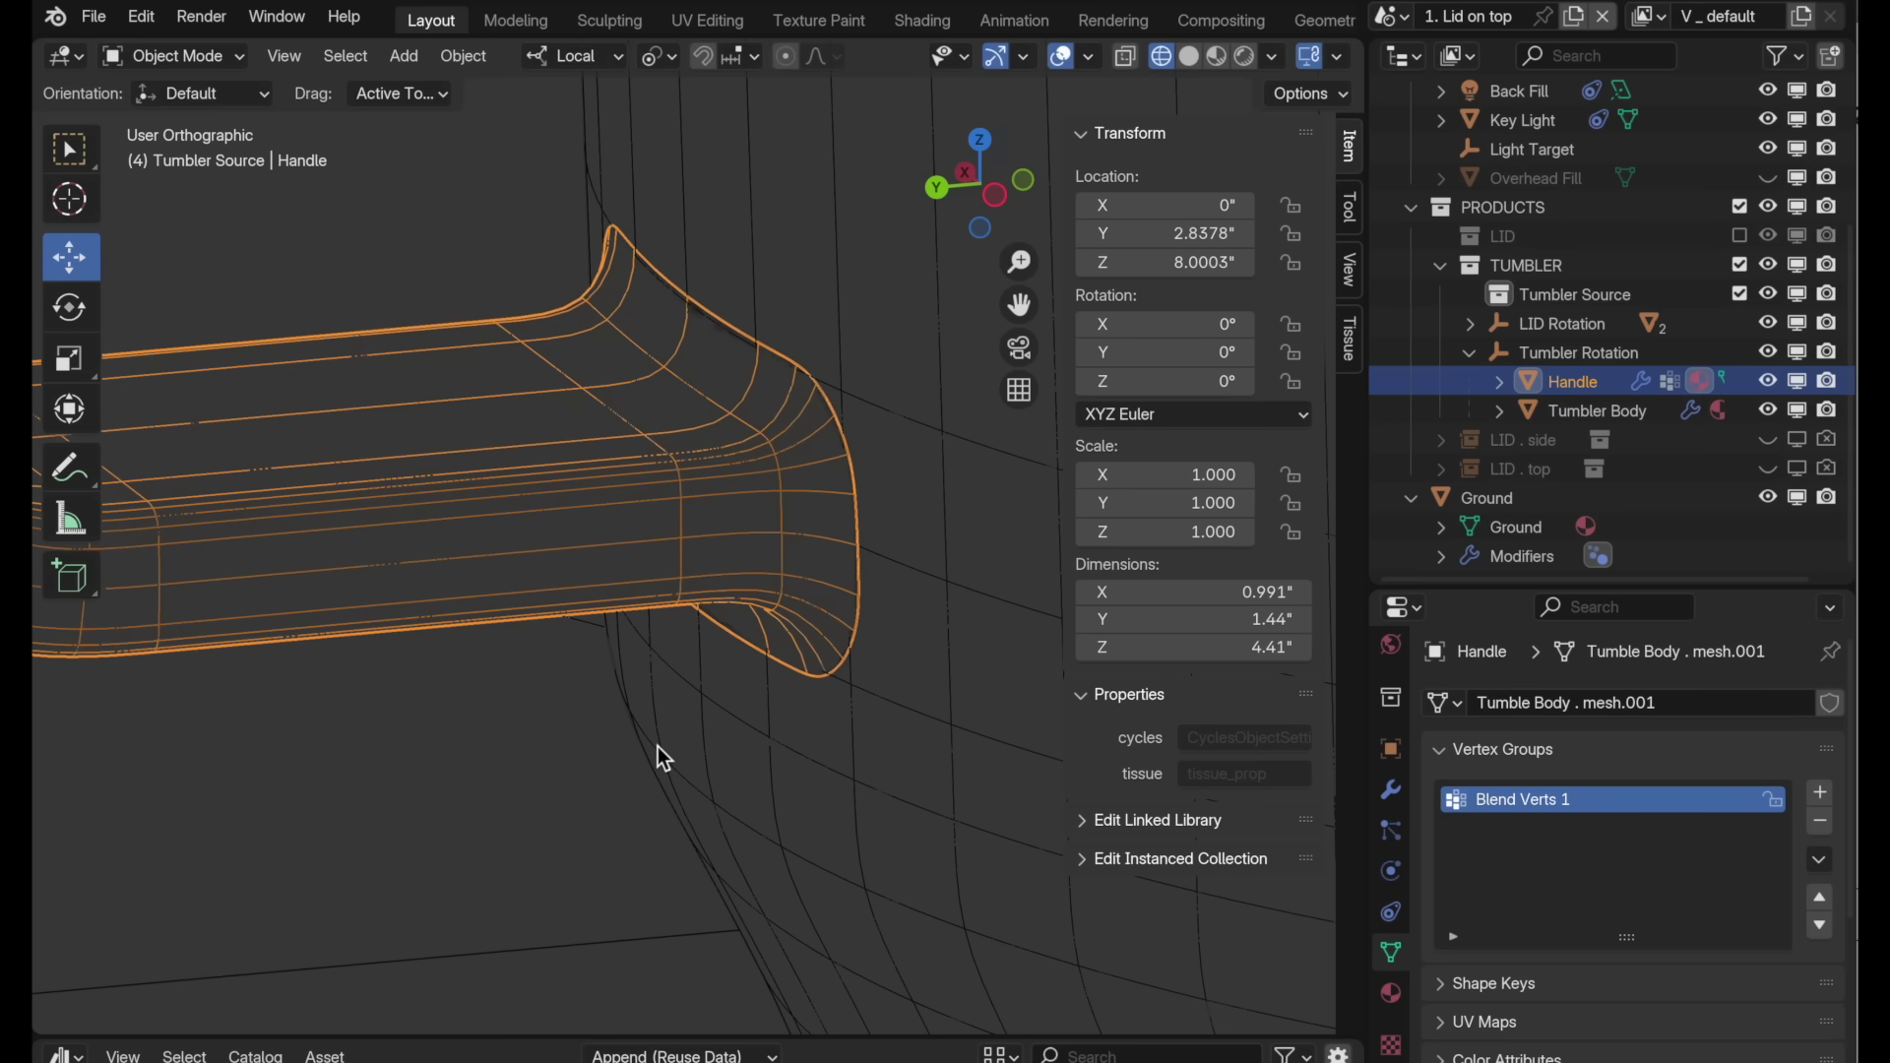
left_click(1391, 791)
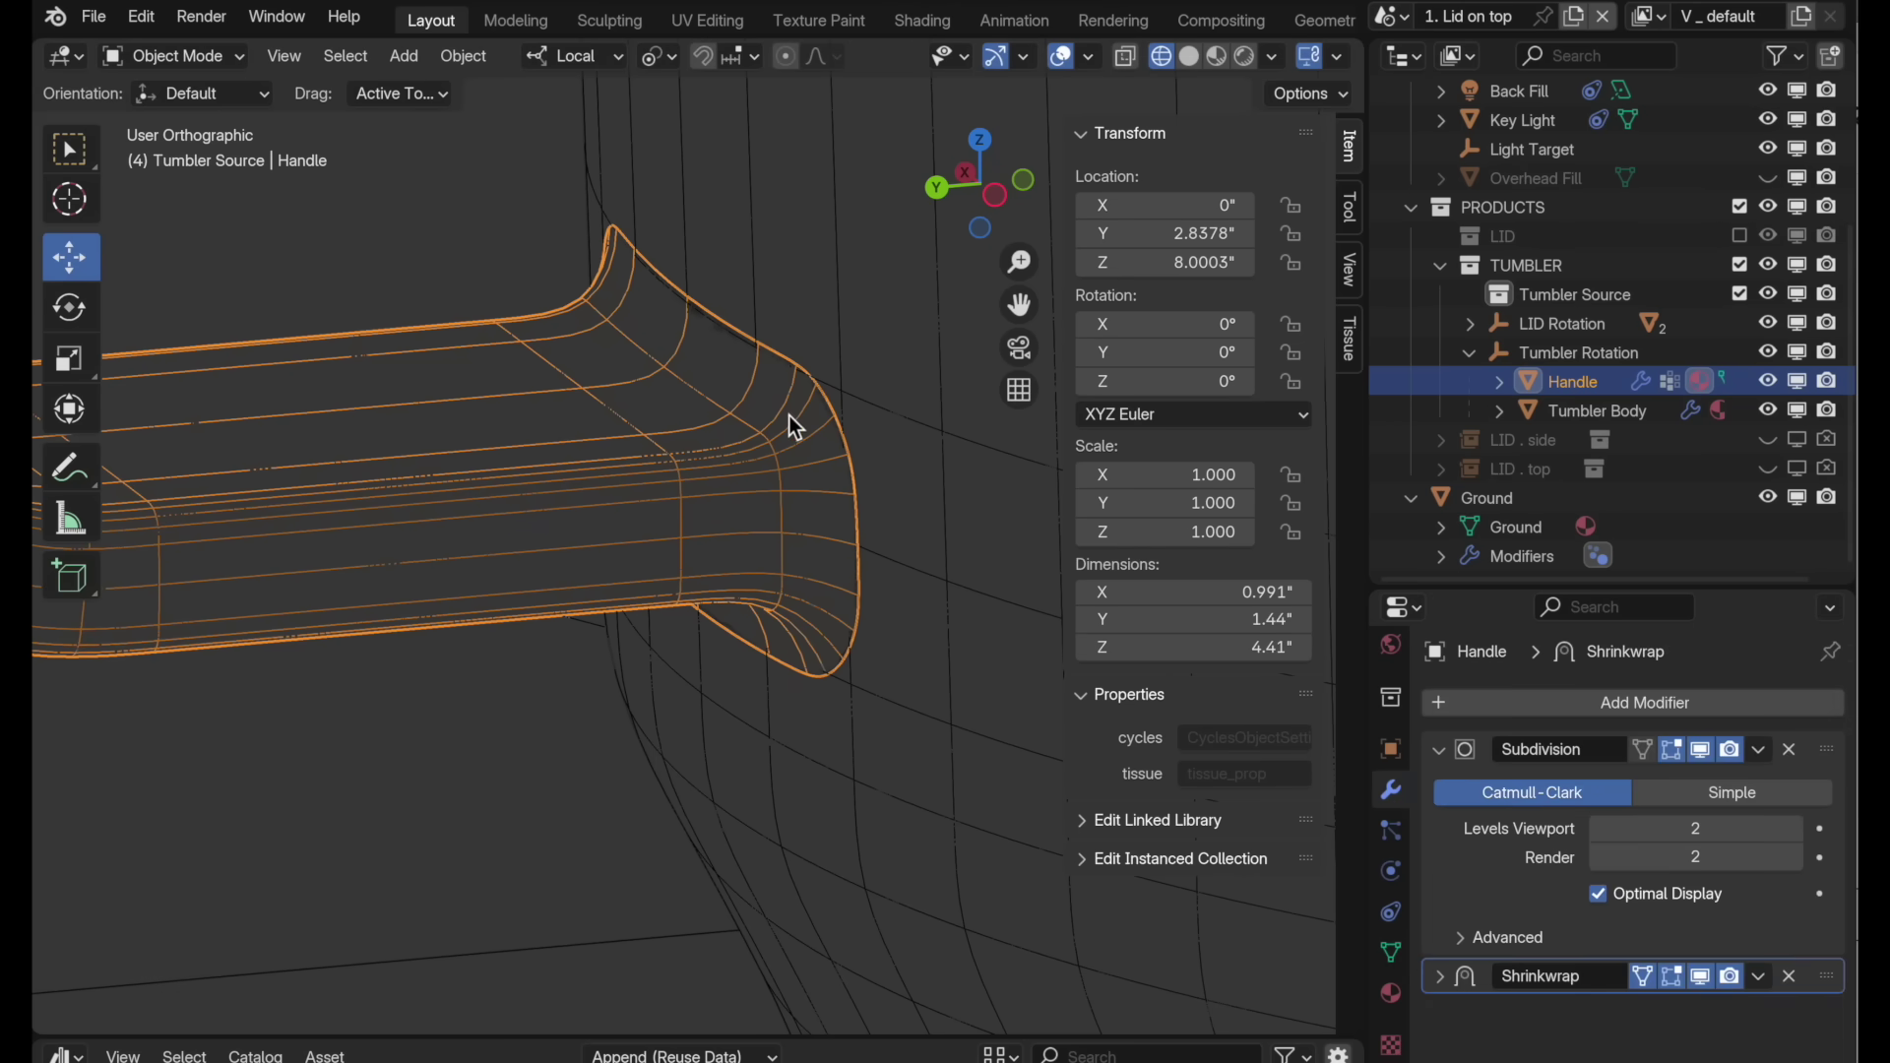
middle_click_drag(788, 415, 845, 520)
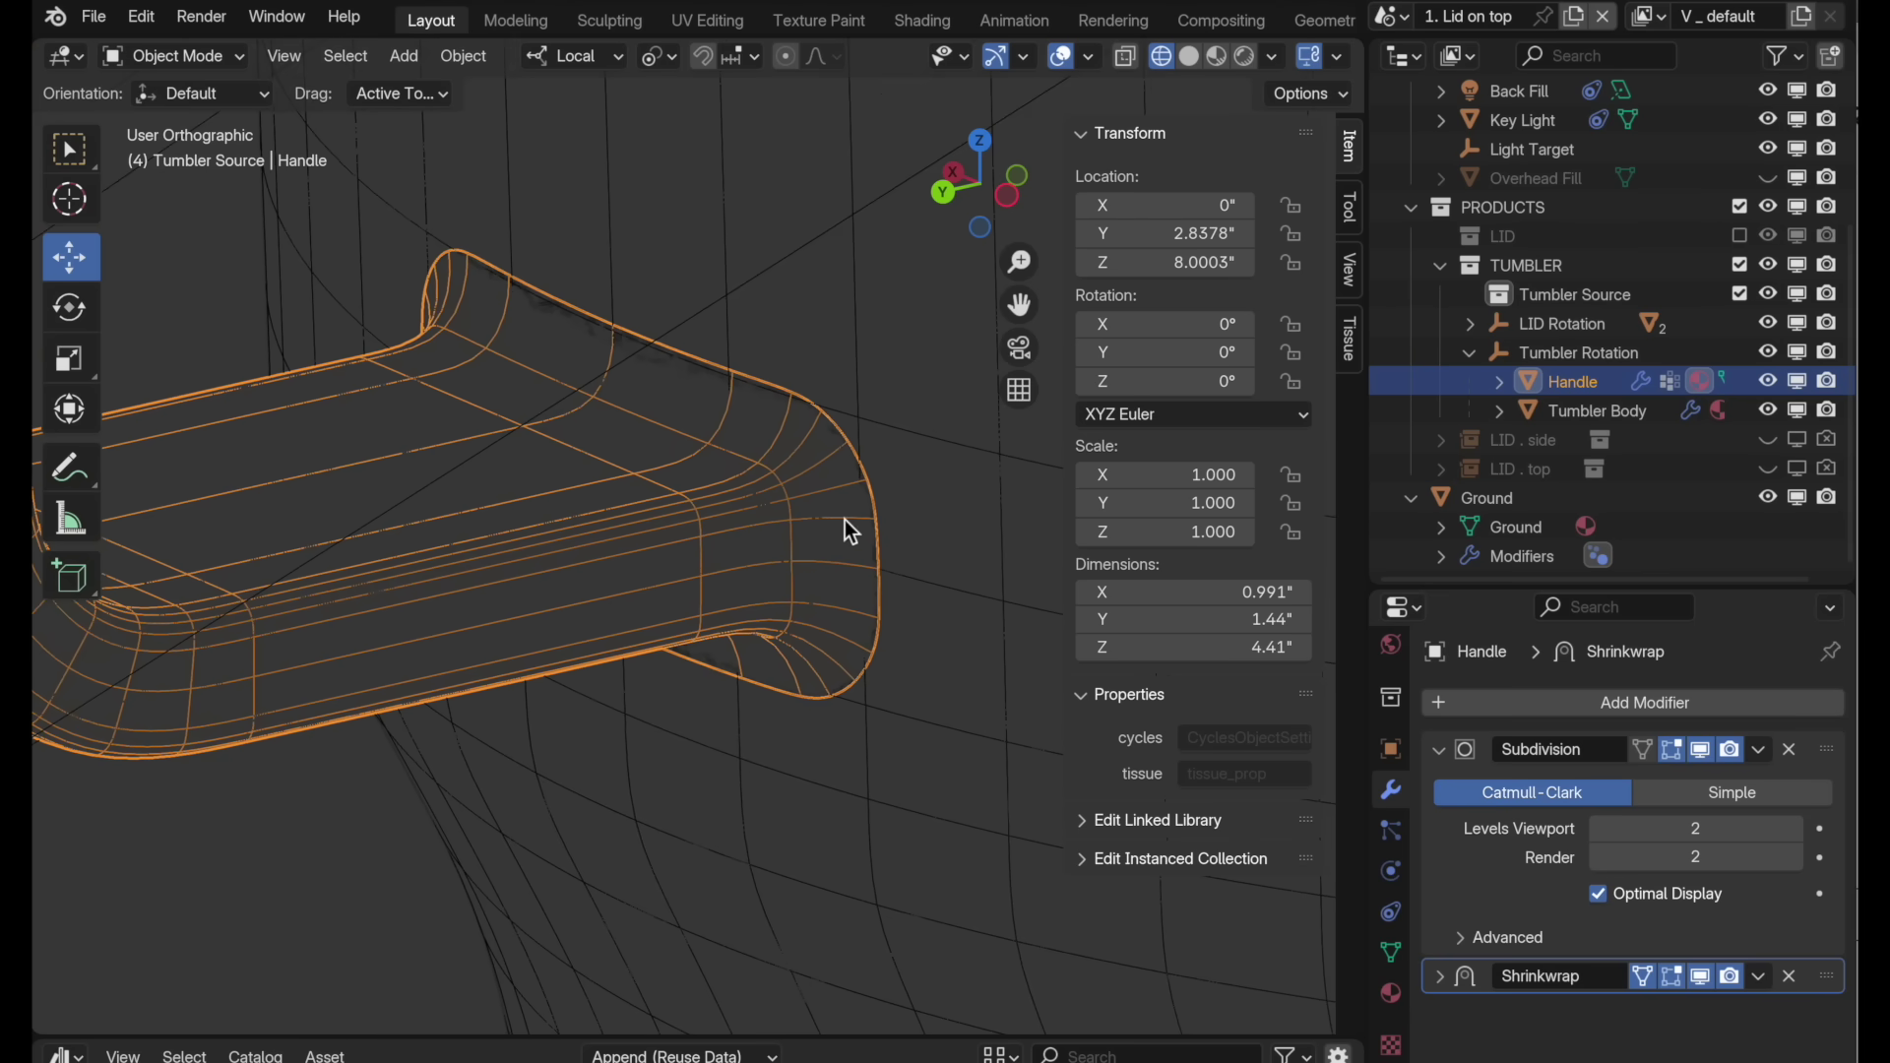
left_click(1444, 752)
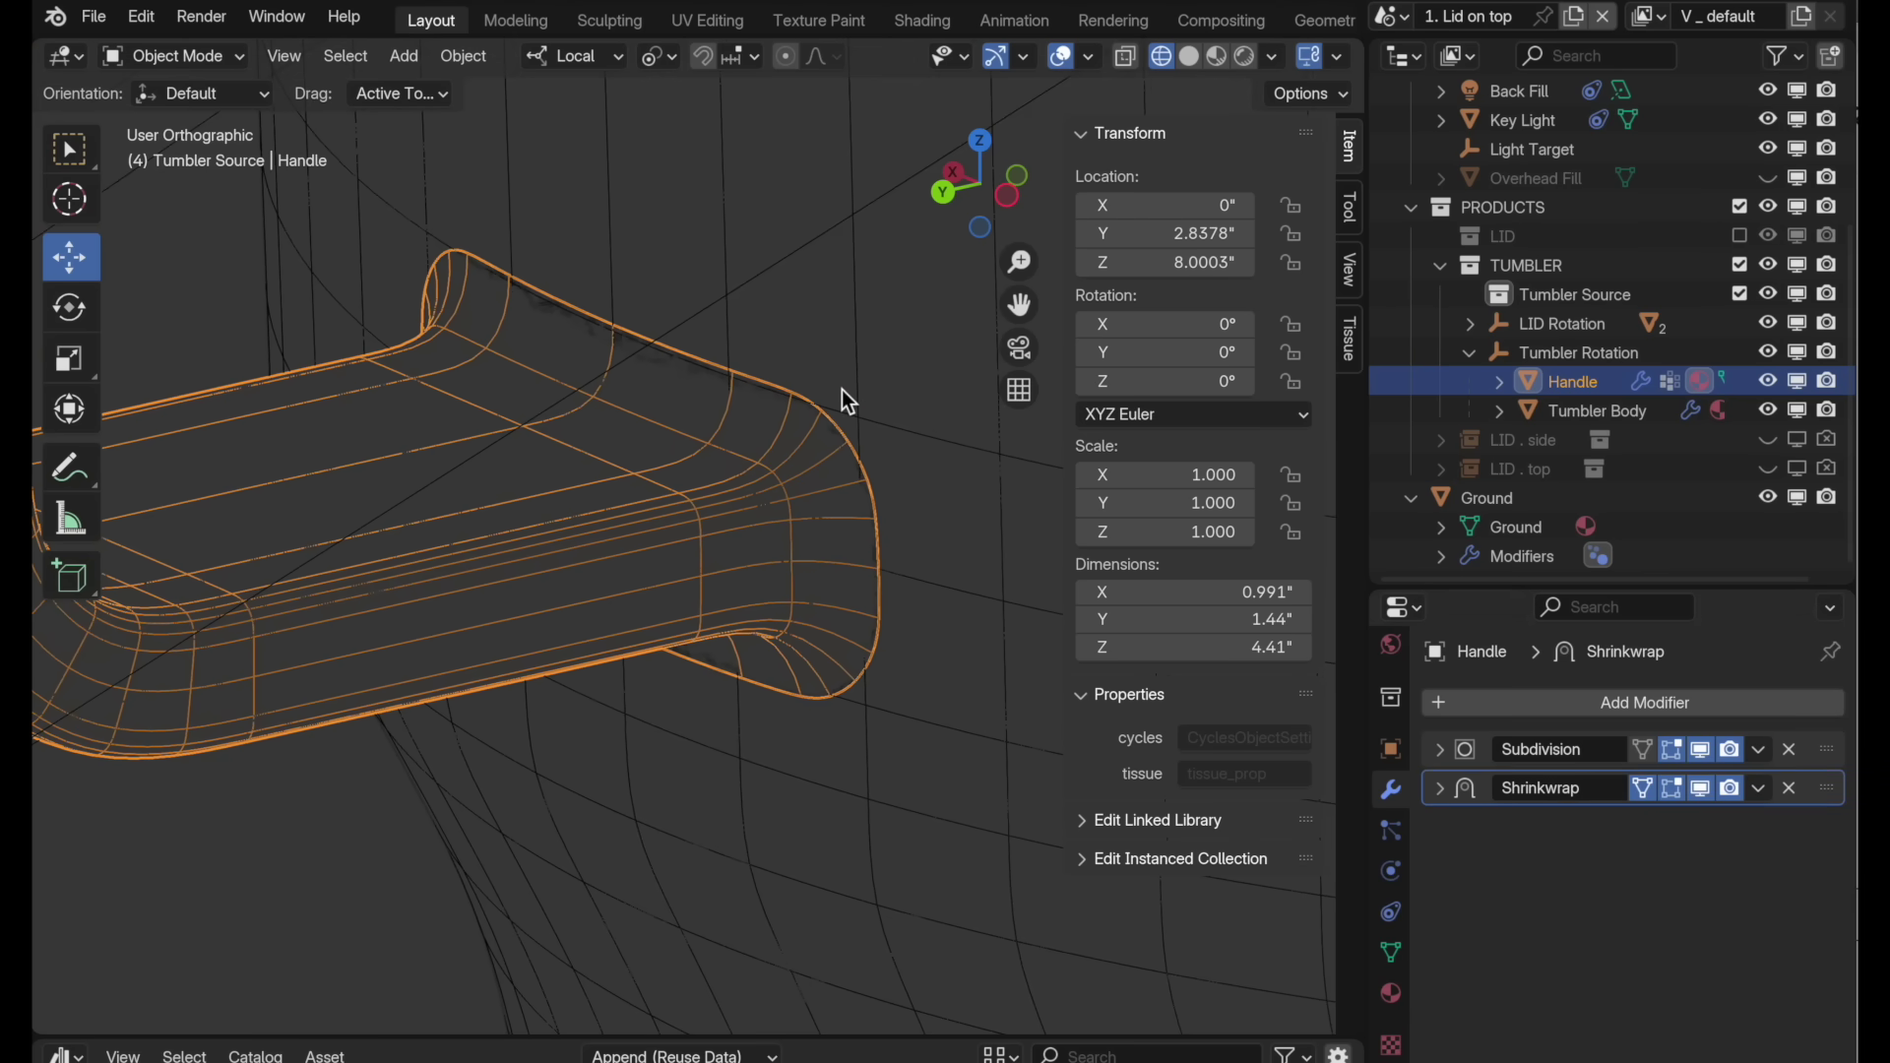
left_click(1219, 57)
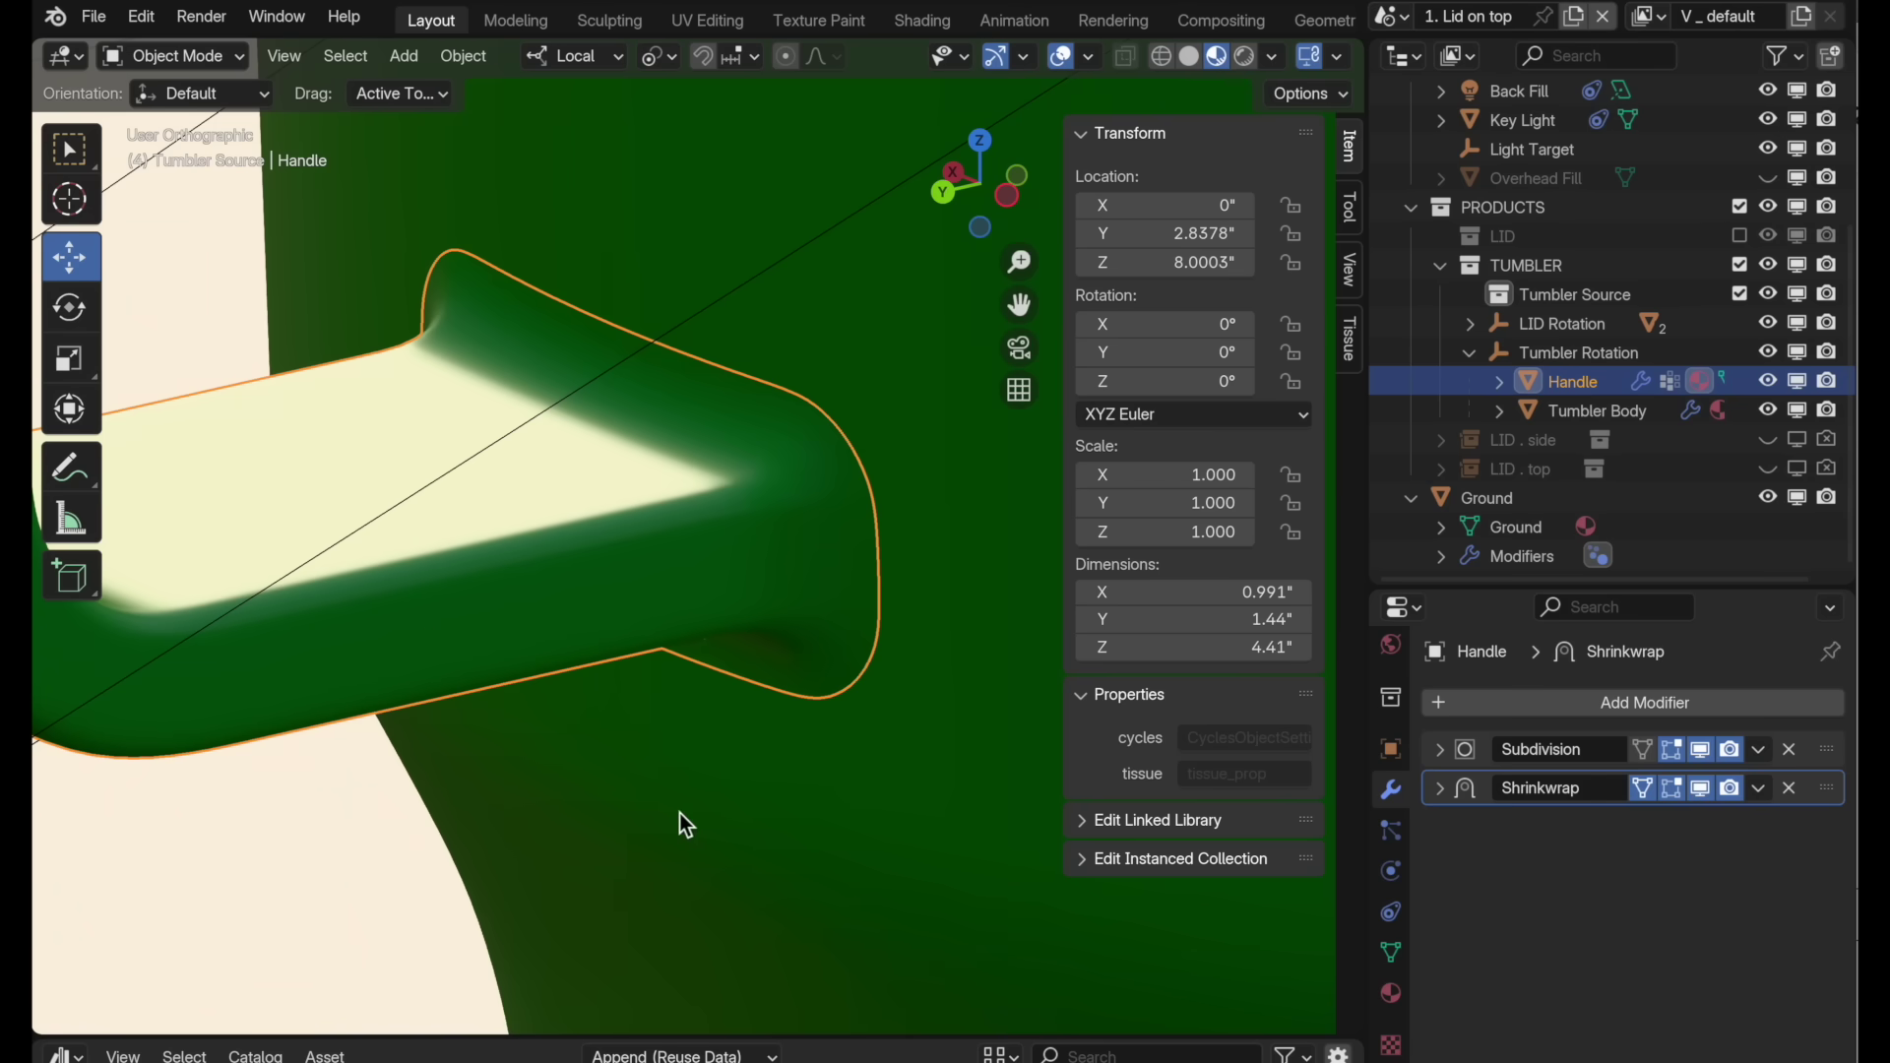
scroll(543, 591, "up", 5)
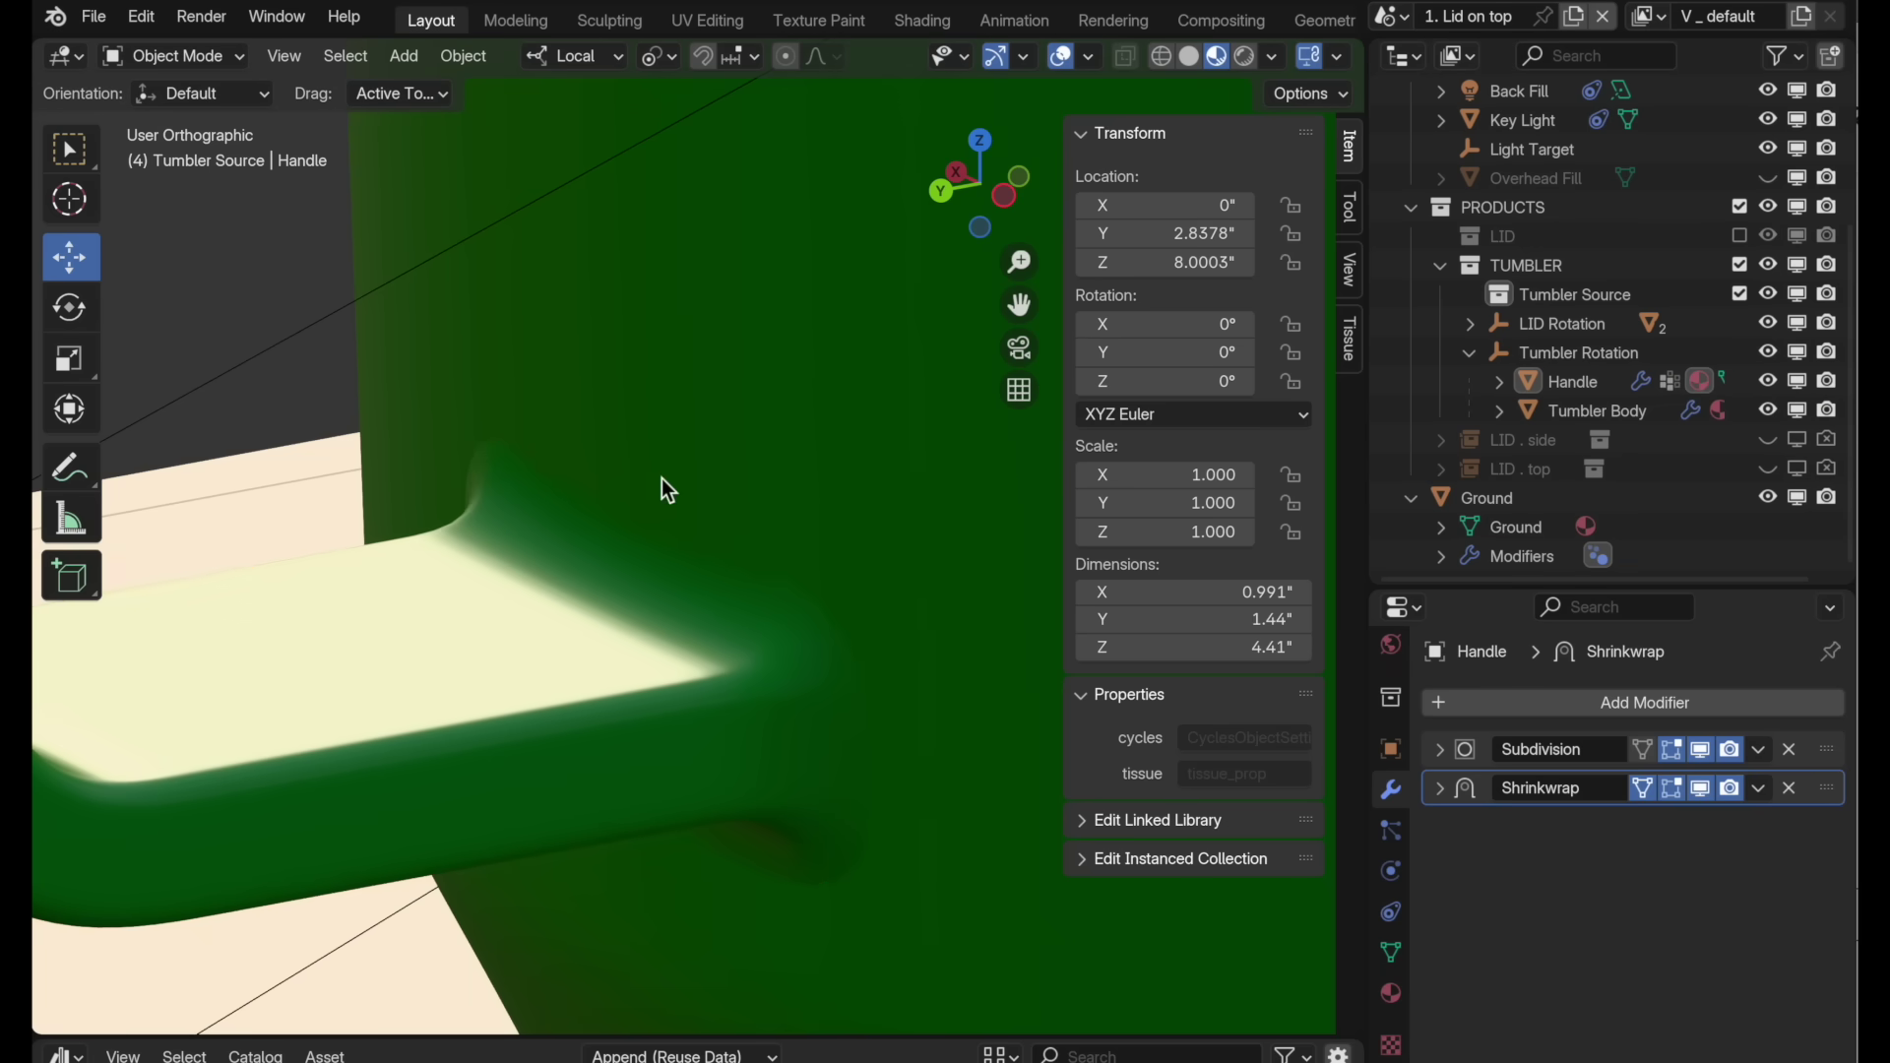
middle_click_drag(711, 500, 760, 399, "shift")
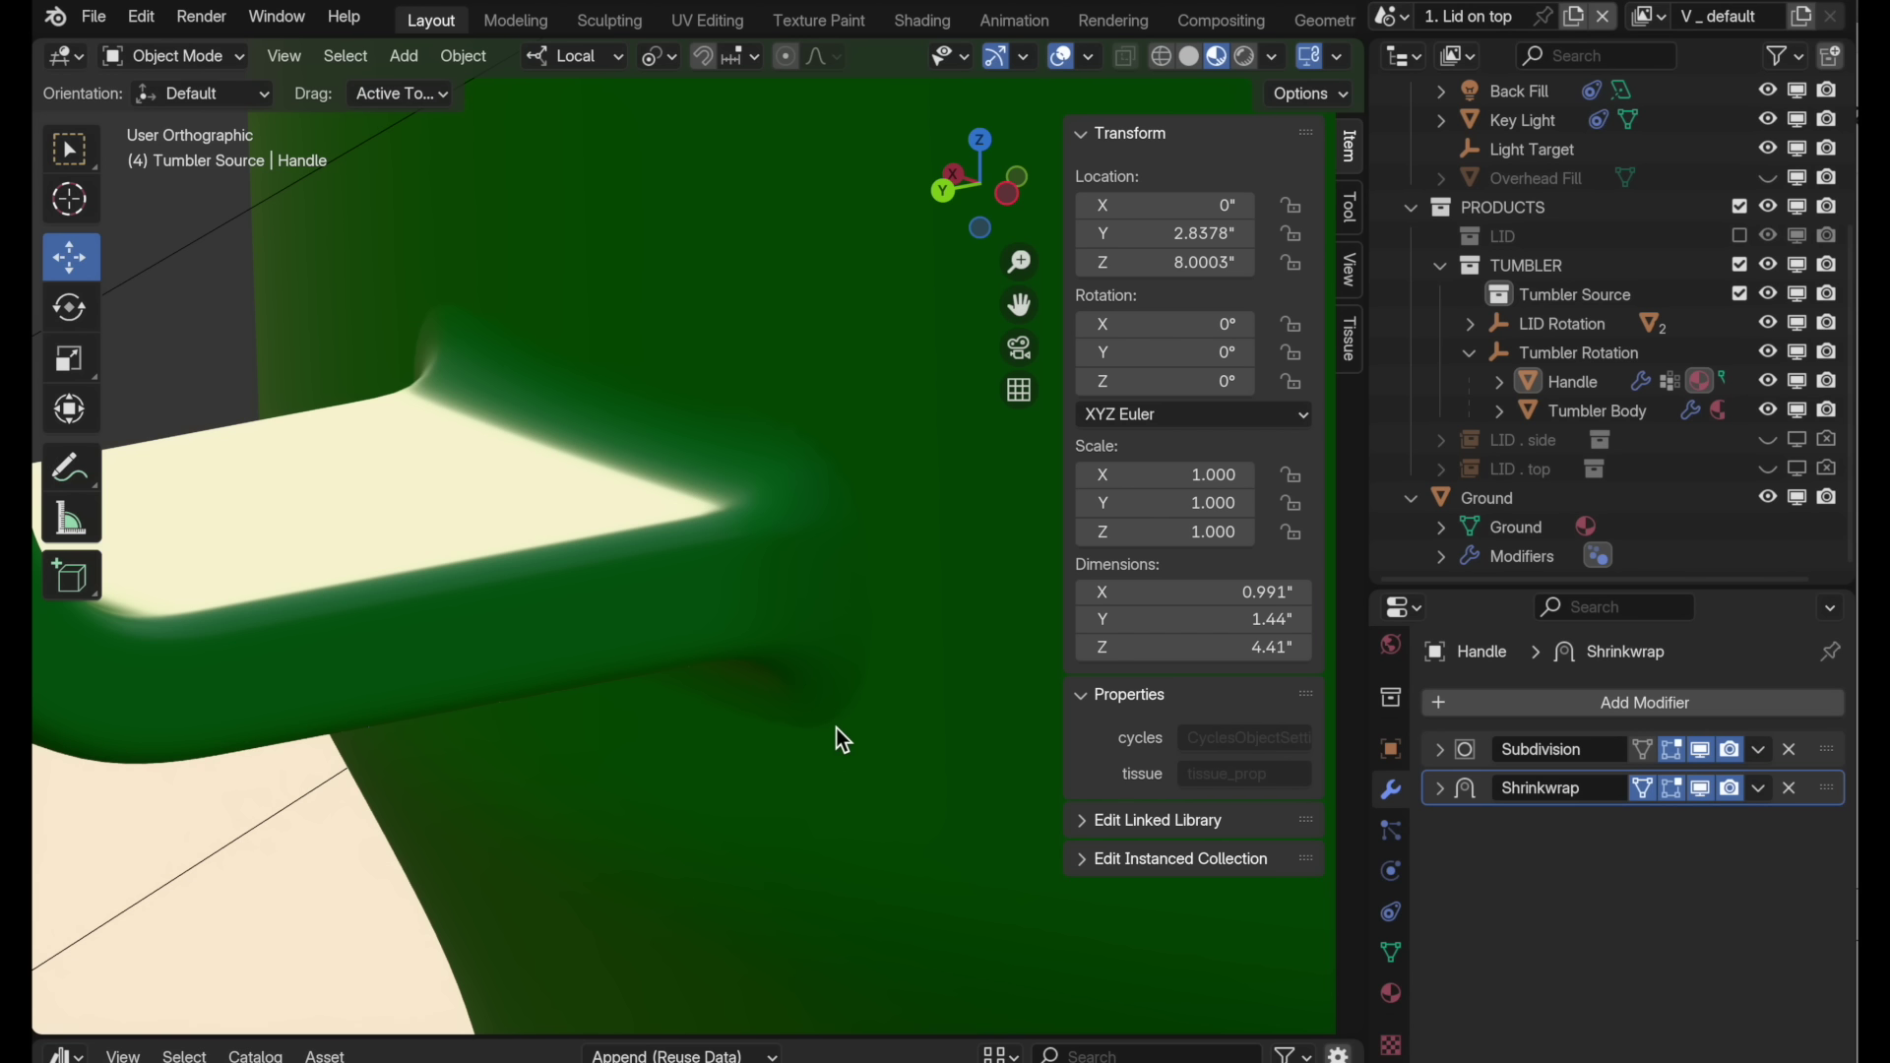
Step: Add a Data Transfer modifier to the Handle with Tumbler Body as its source
left_click(789, 646)
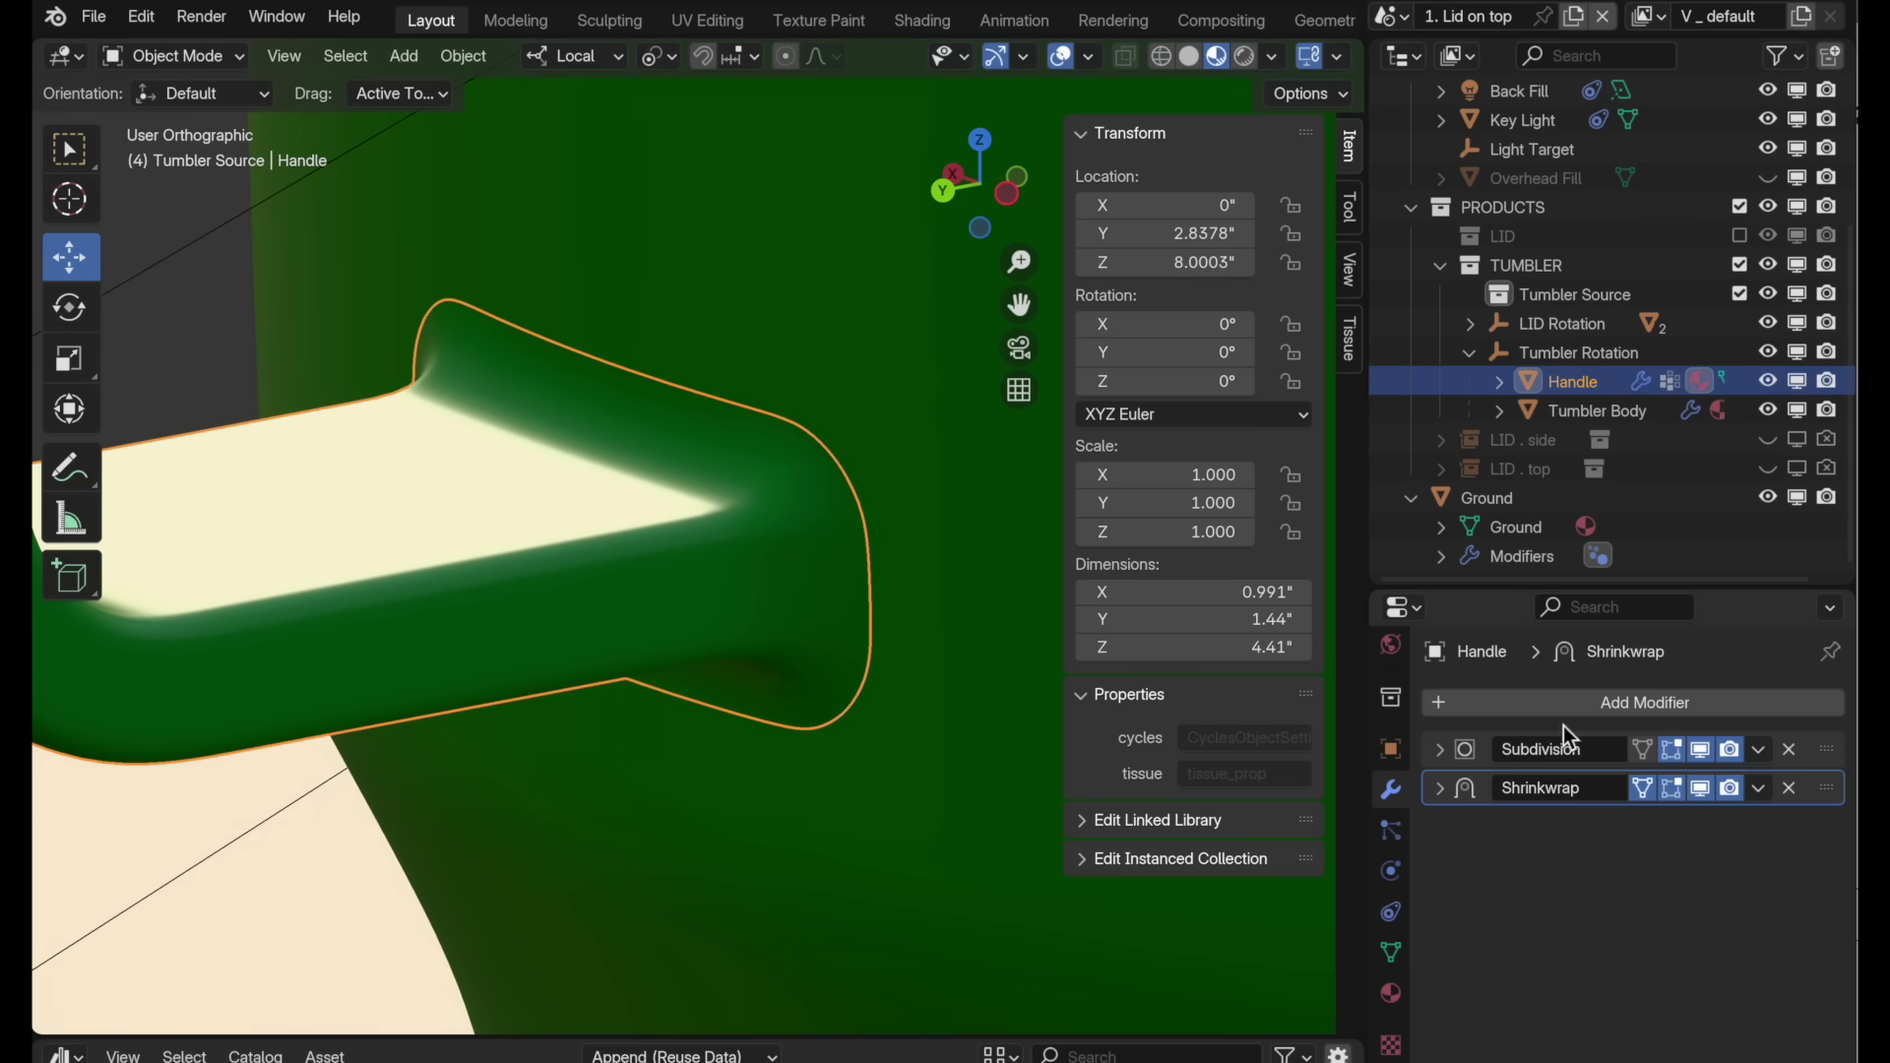
left_click(1572, 701)
mouse_move(1570, 699)
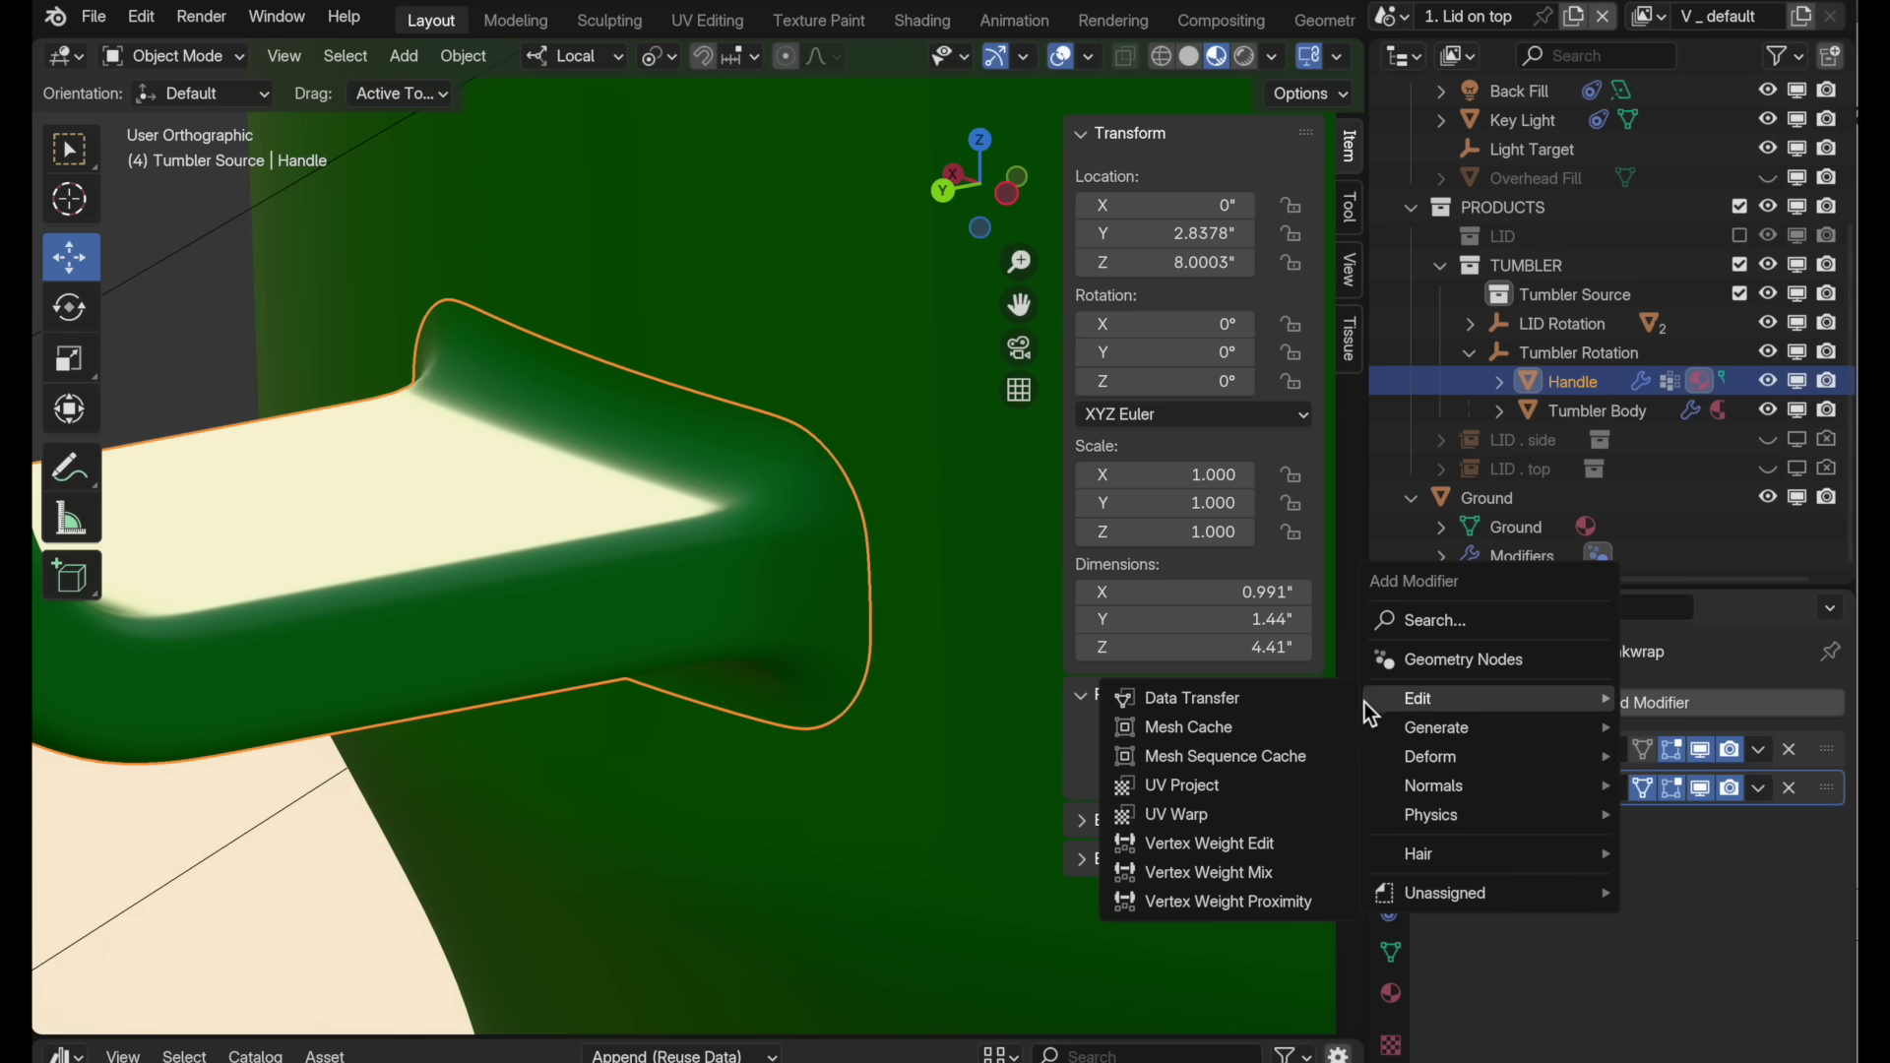
left_click(1315, 699)
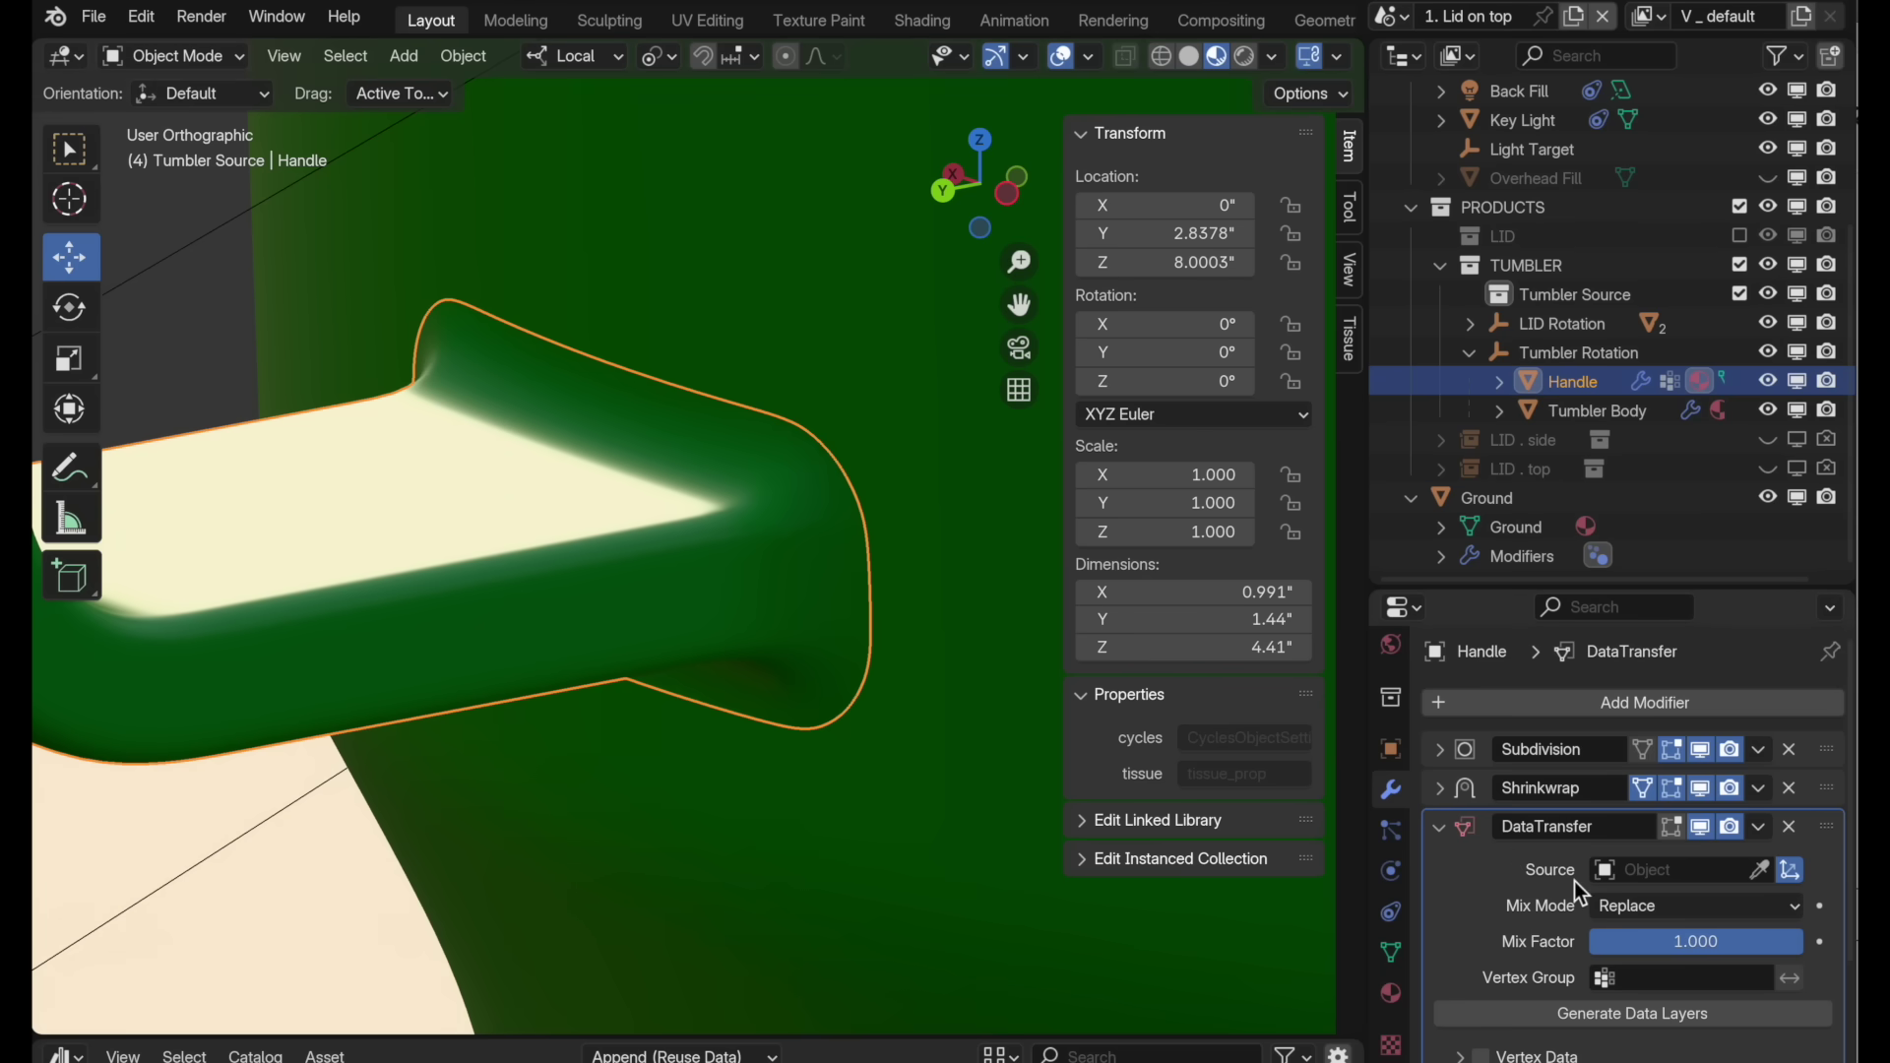
left_click(1762, 870)
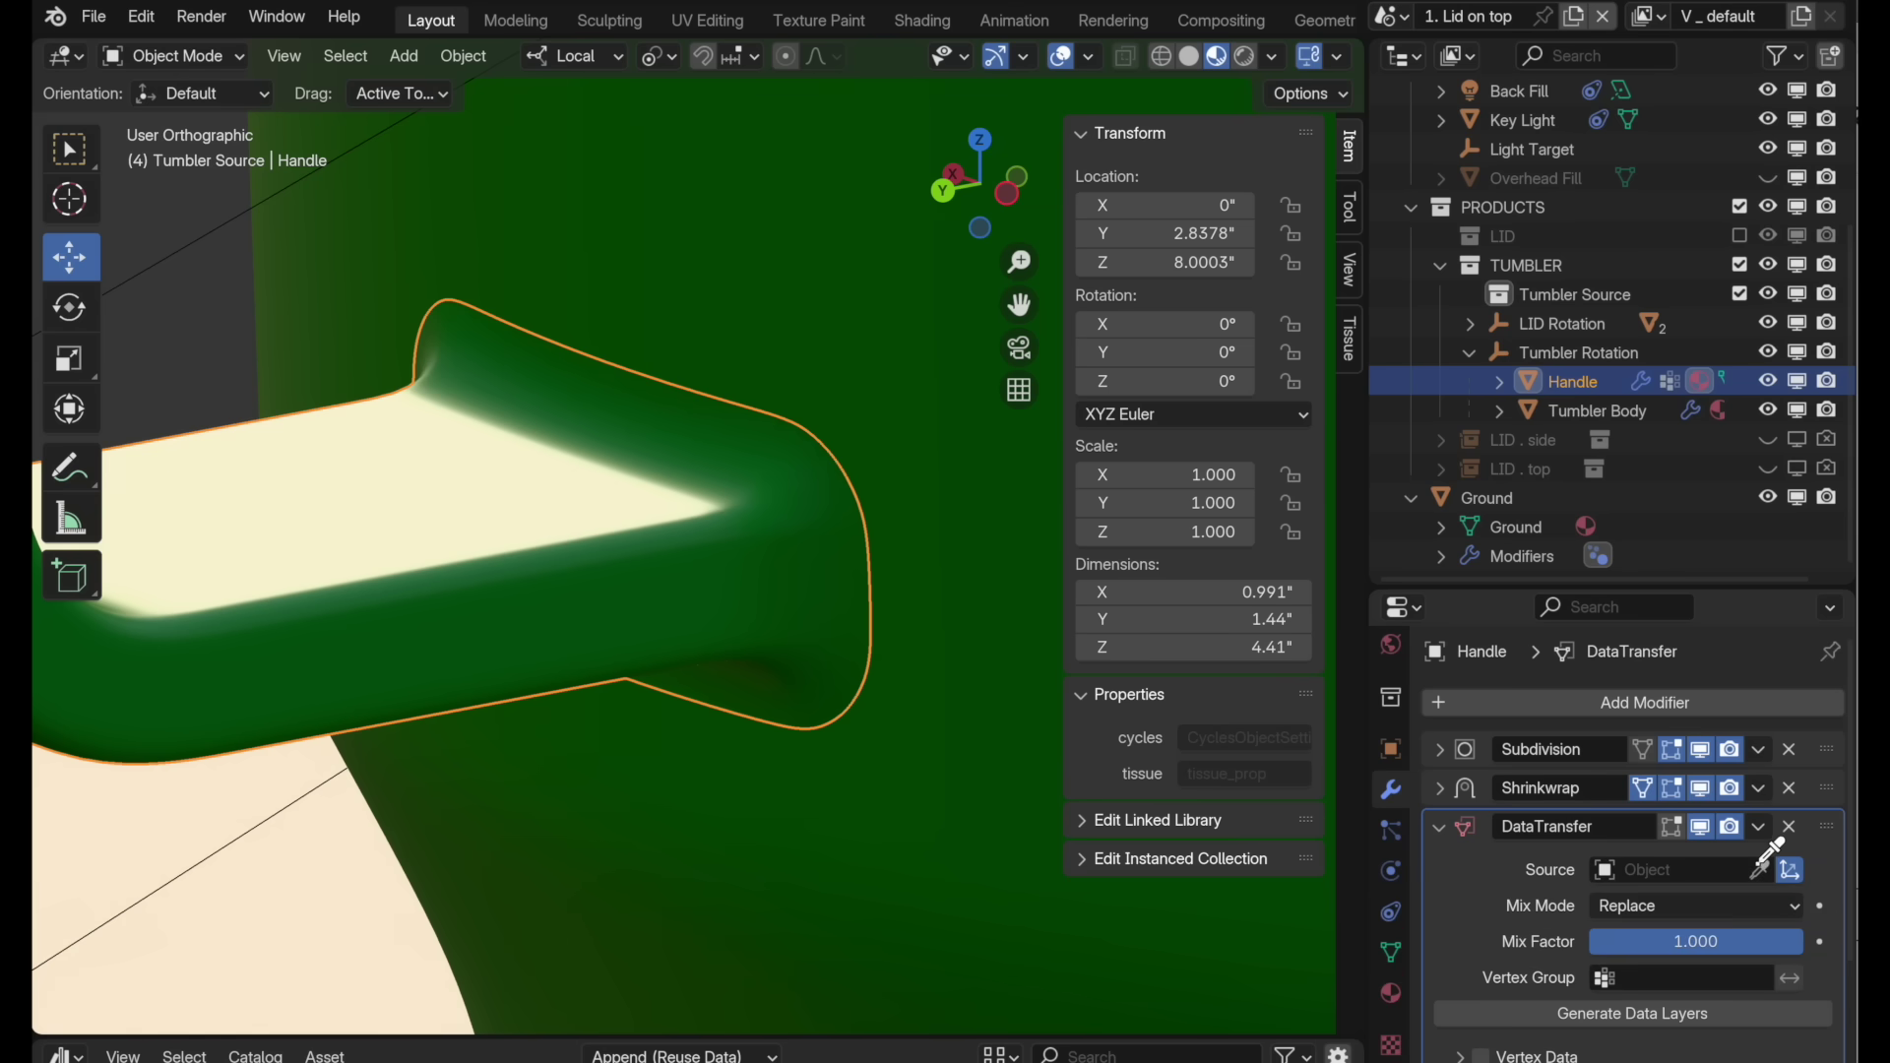
left_click(1585, 420)
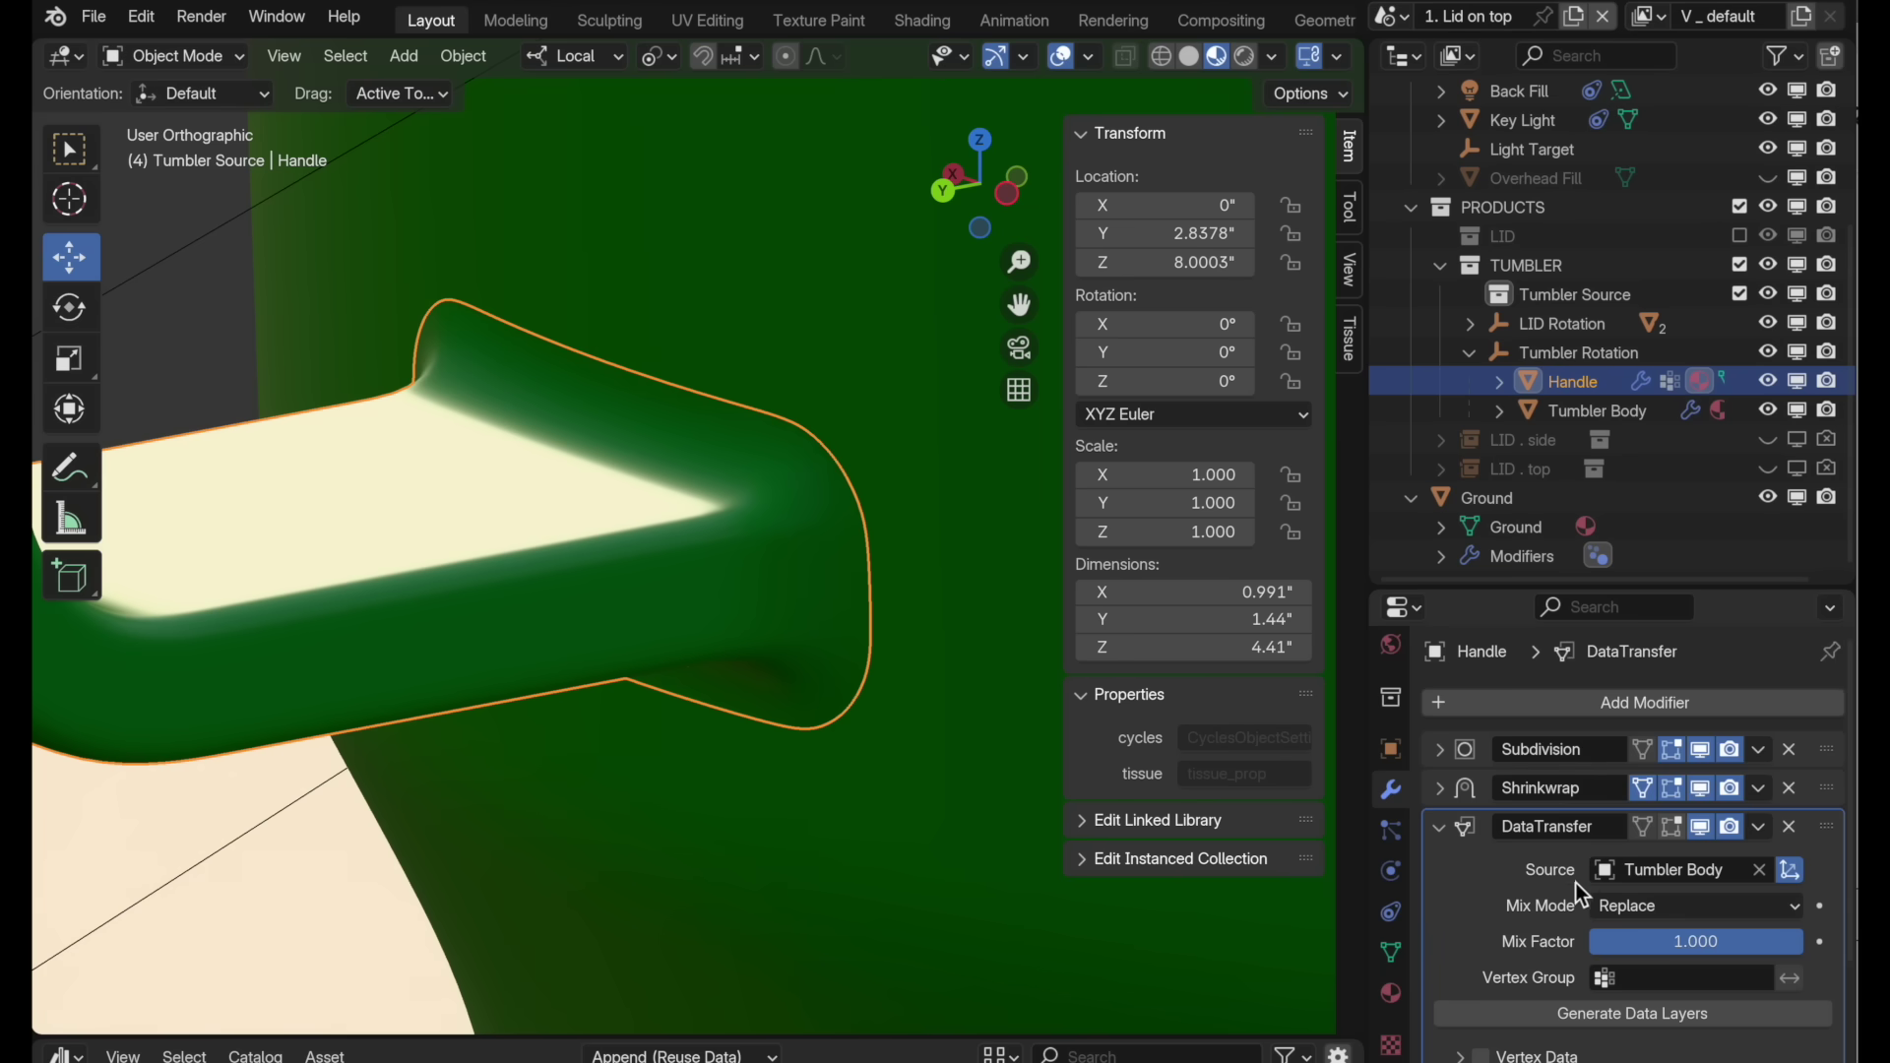
Step: Limit it to Blend Verts 1 and transfer Custom Normals with Projected Face Interpolated mapping
scroll(1576, 883, "down", 4)
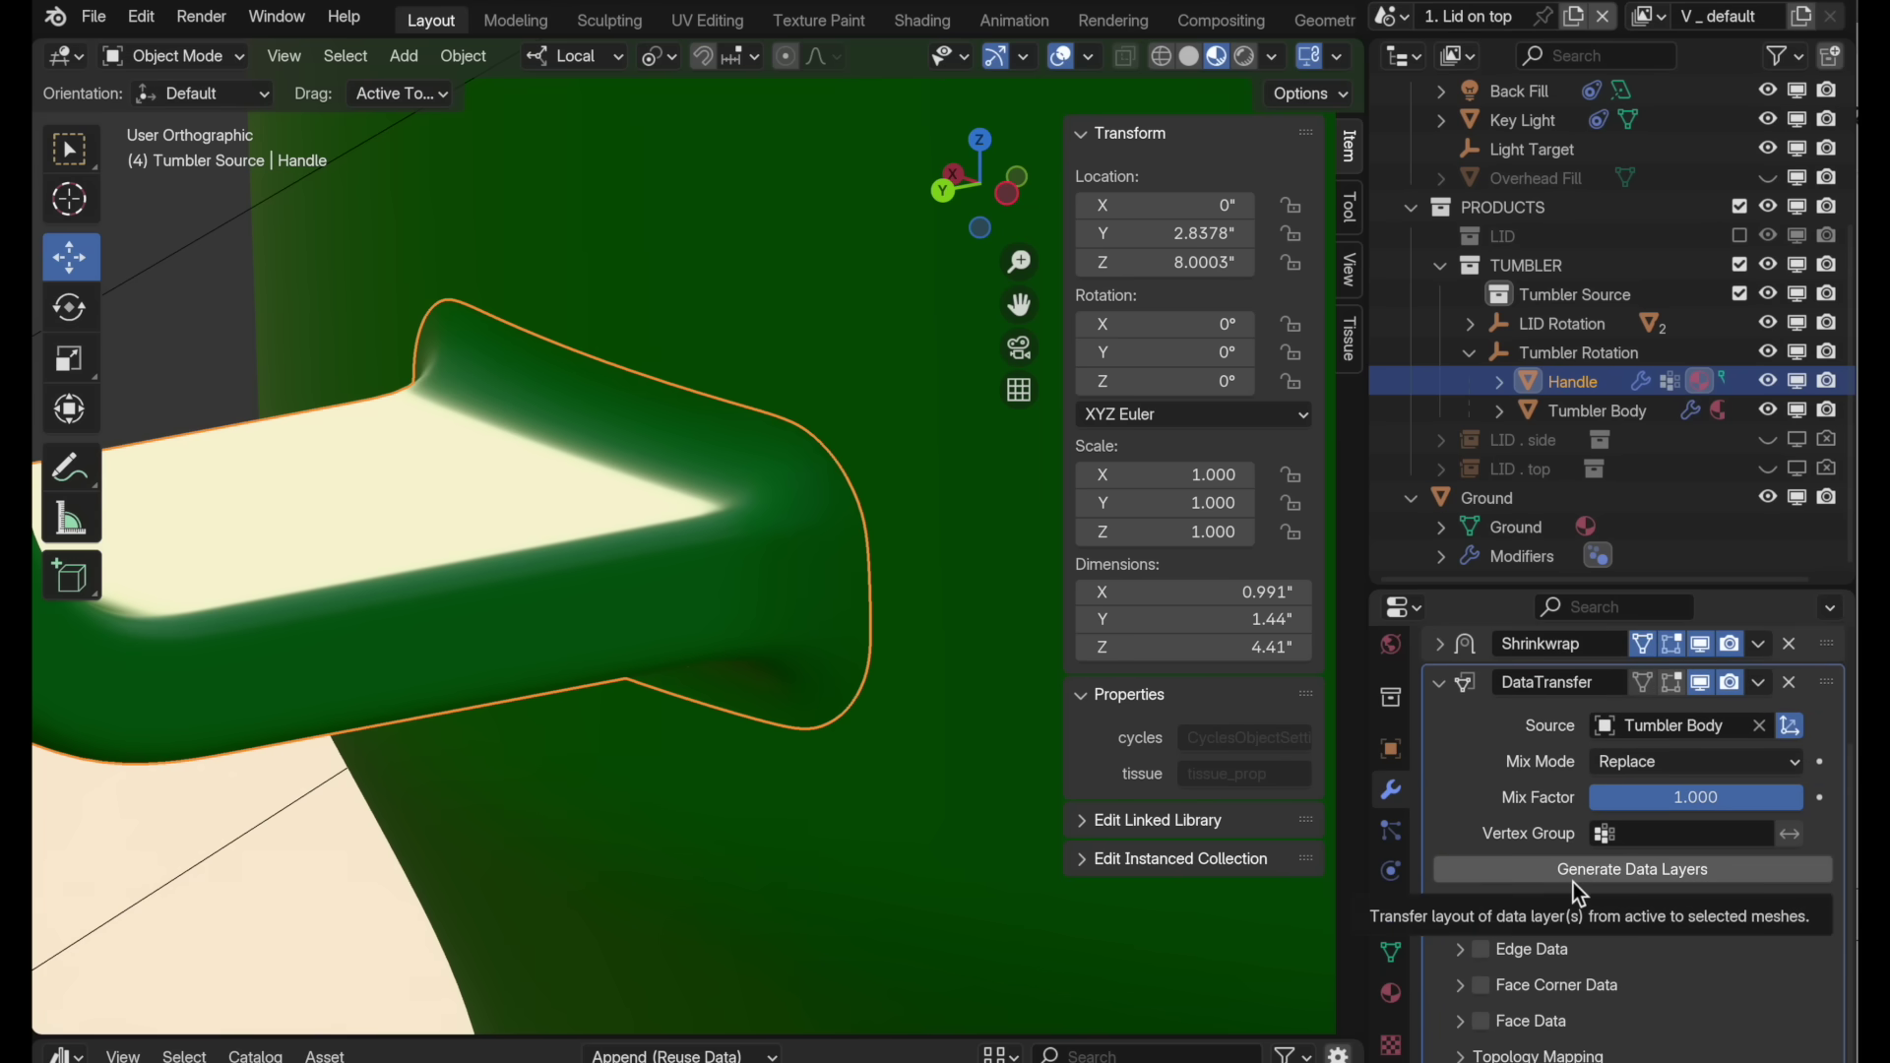
left_click(1615, 837)
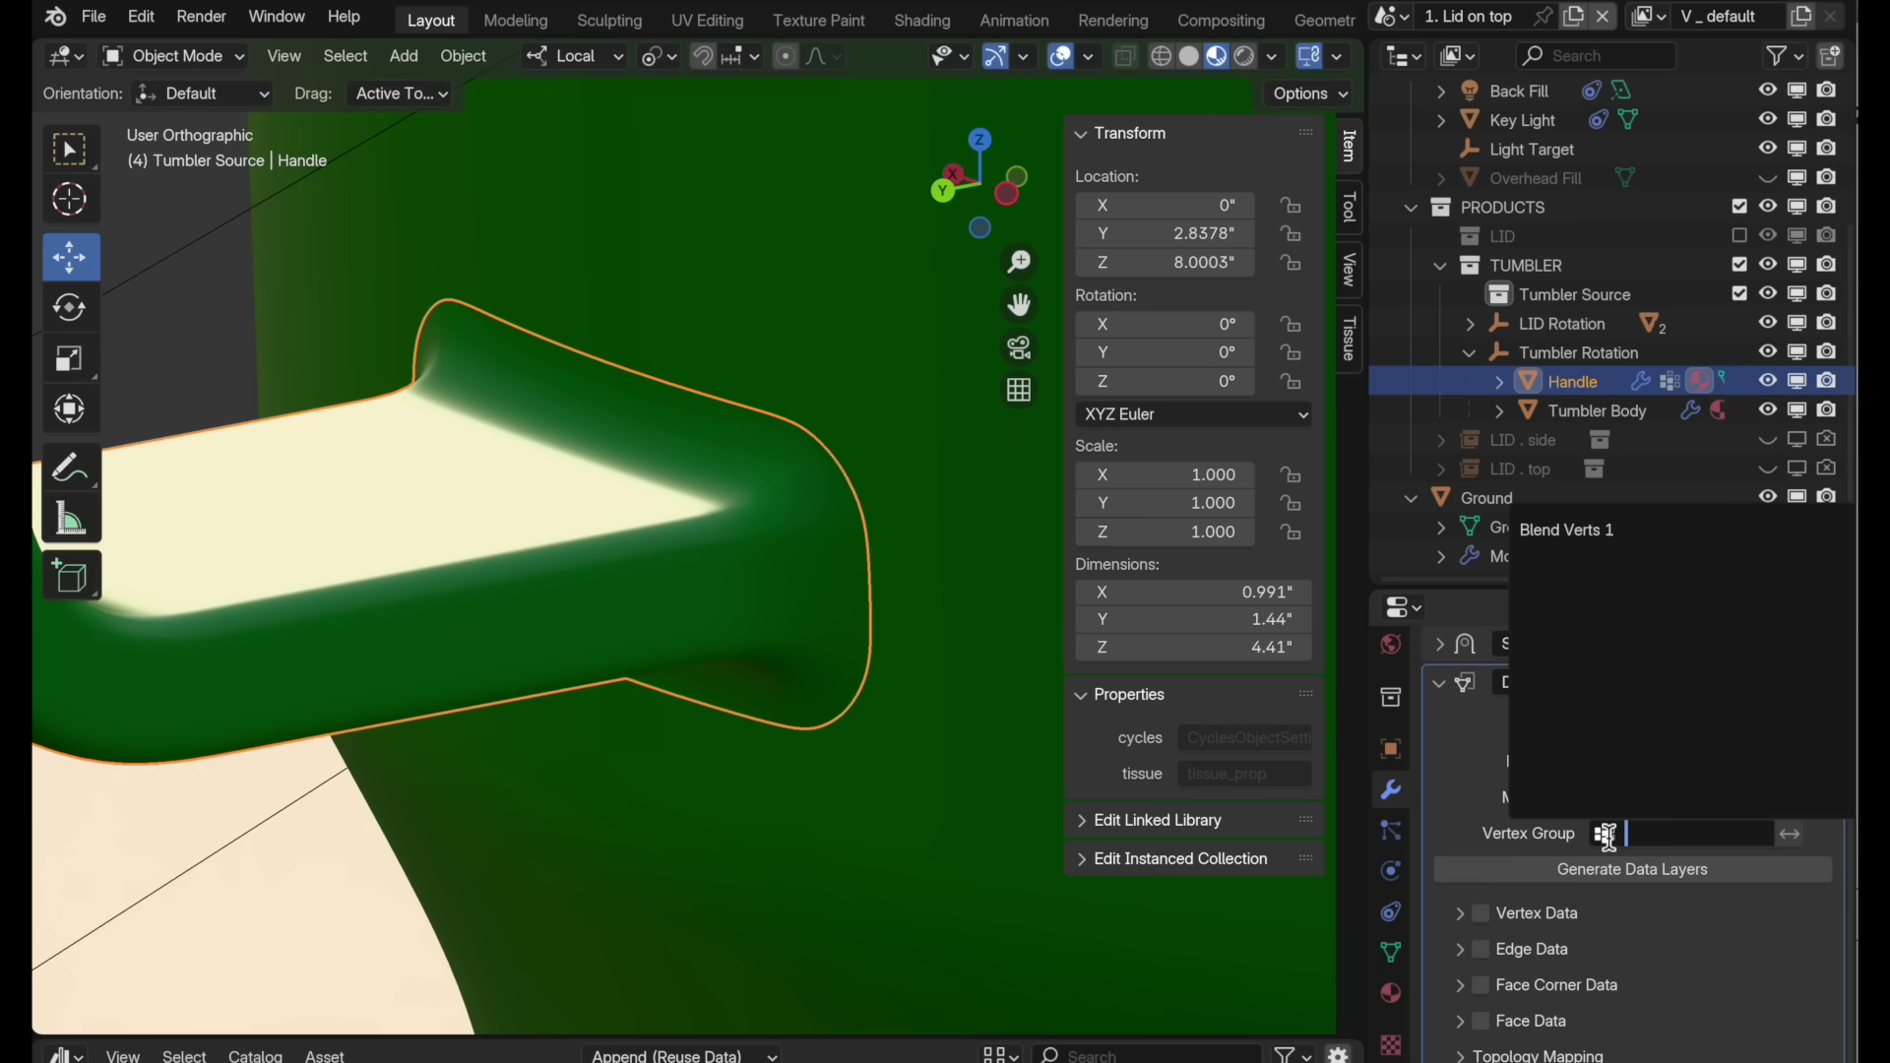
left_click(1588, 532)
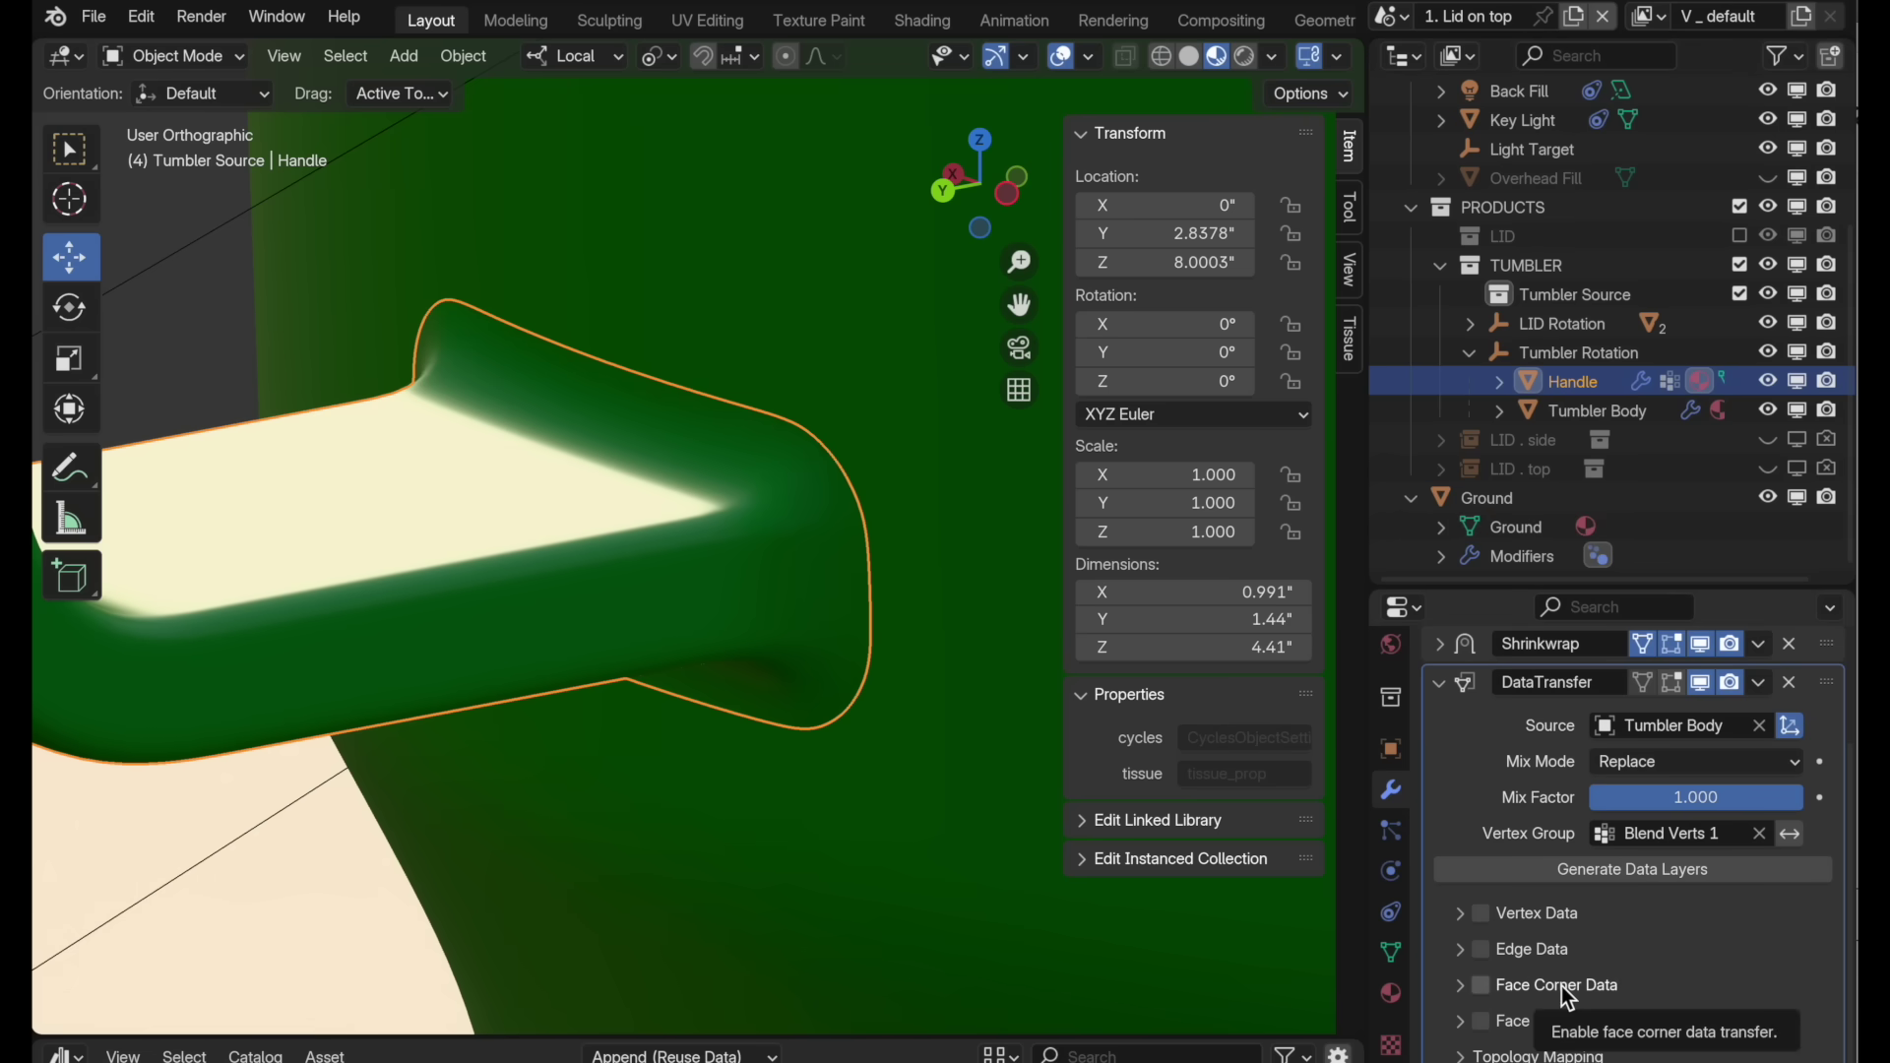
left_click(1482, 986)
scroll(1566, 979, "down", 4)
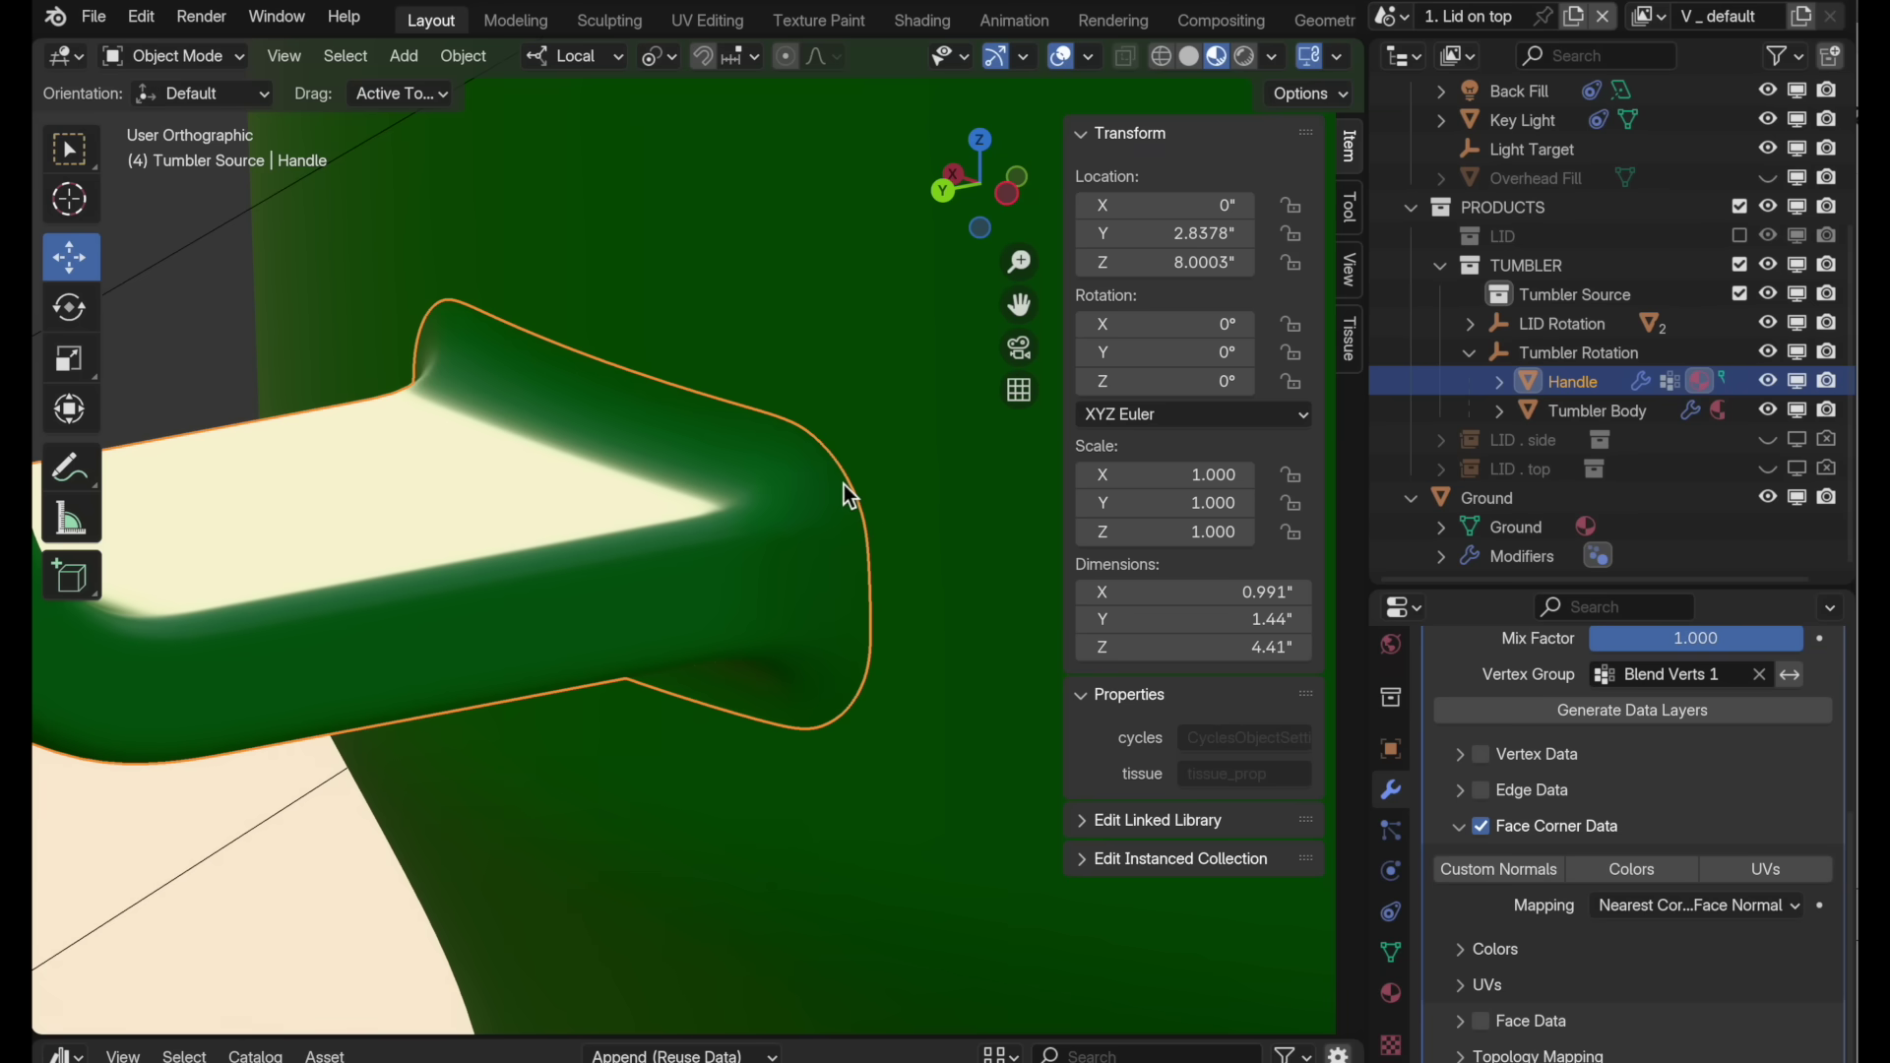
left_click(1494, 872)
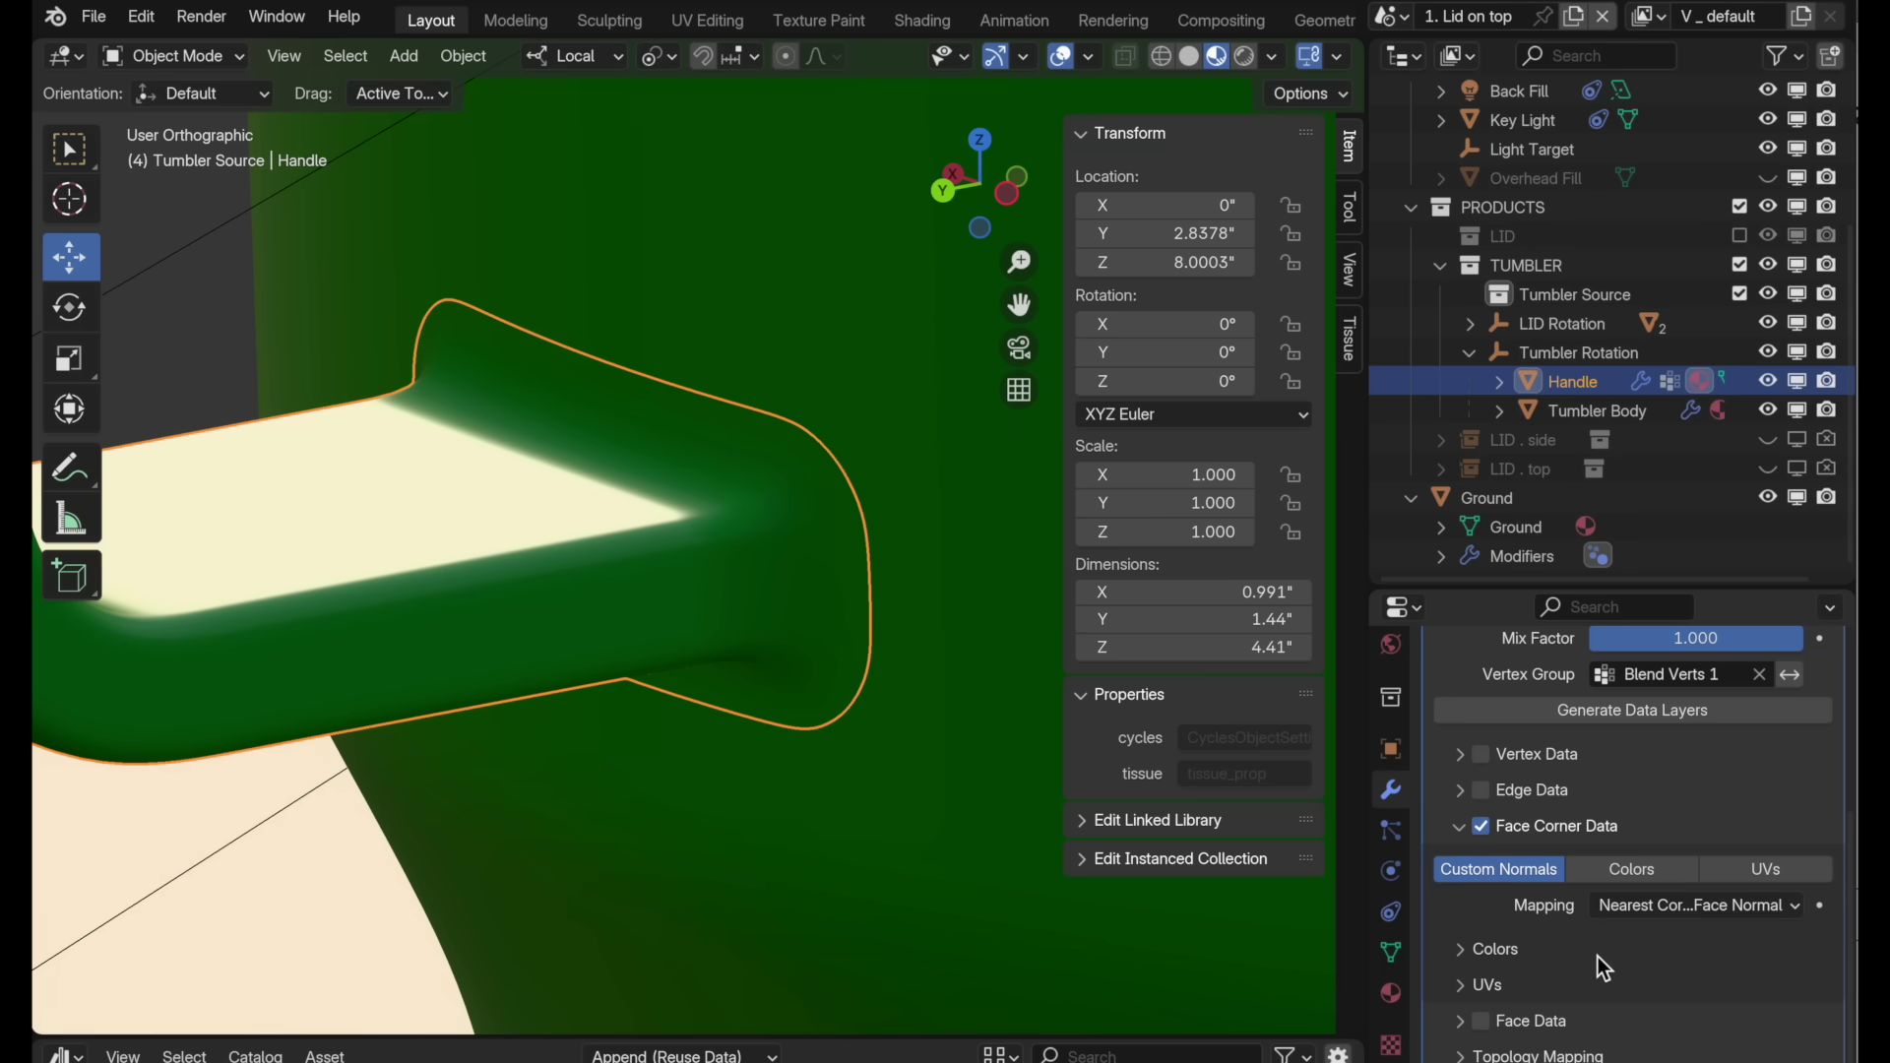
left_click(1634, 911)
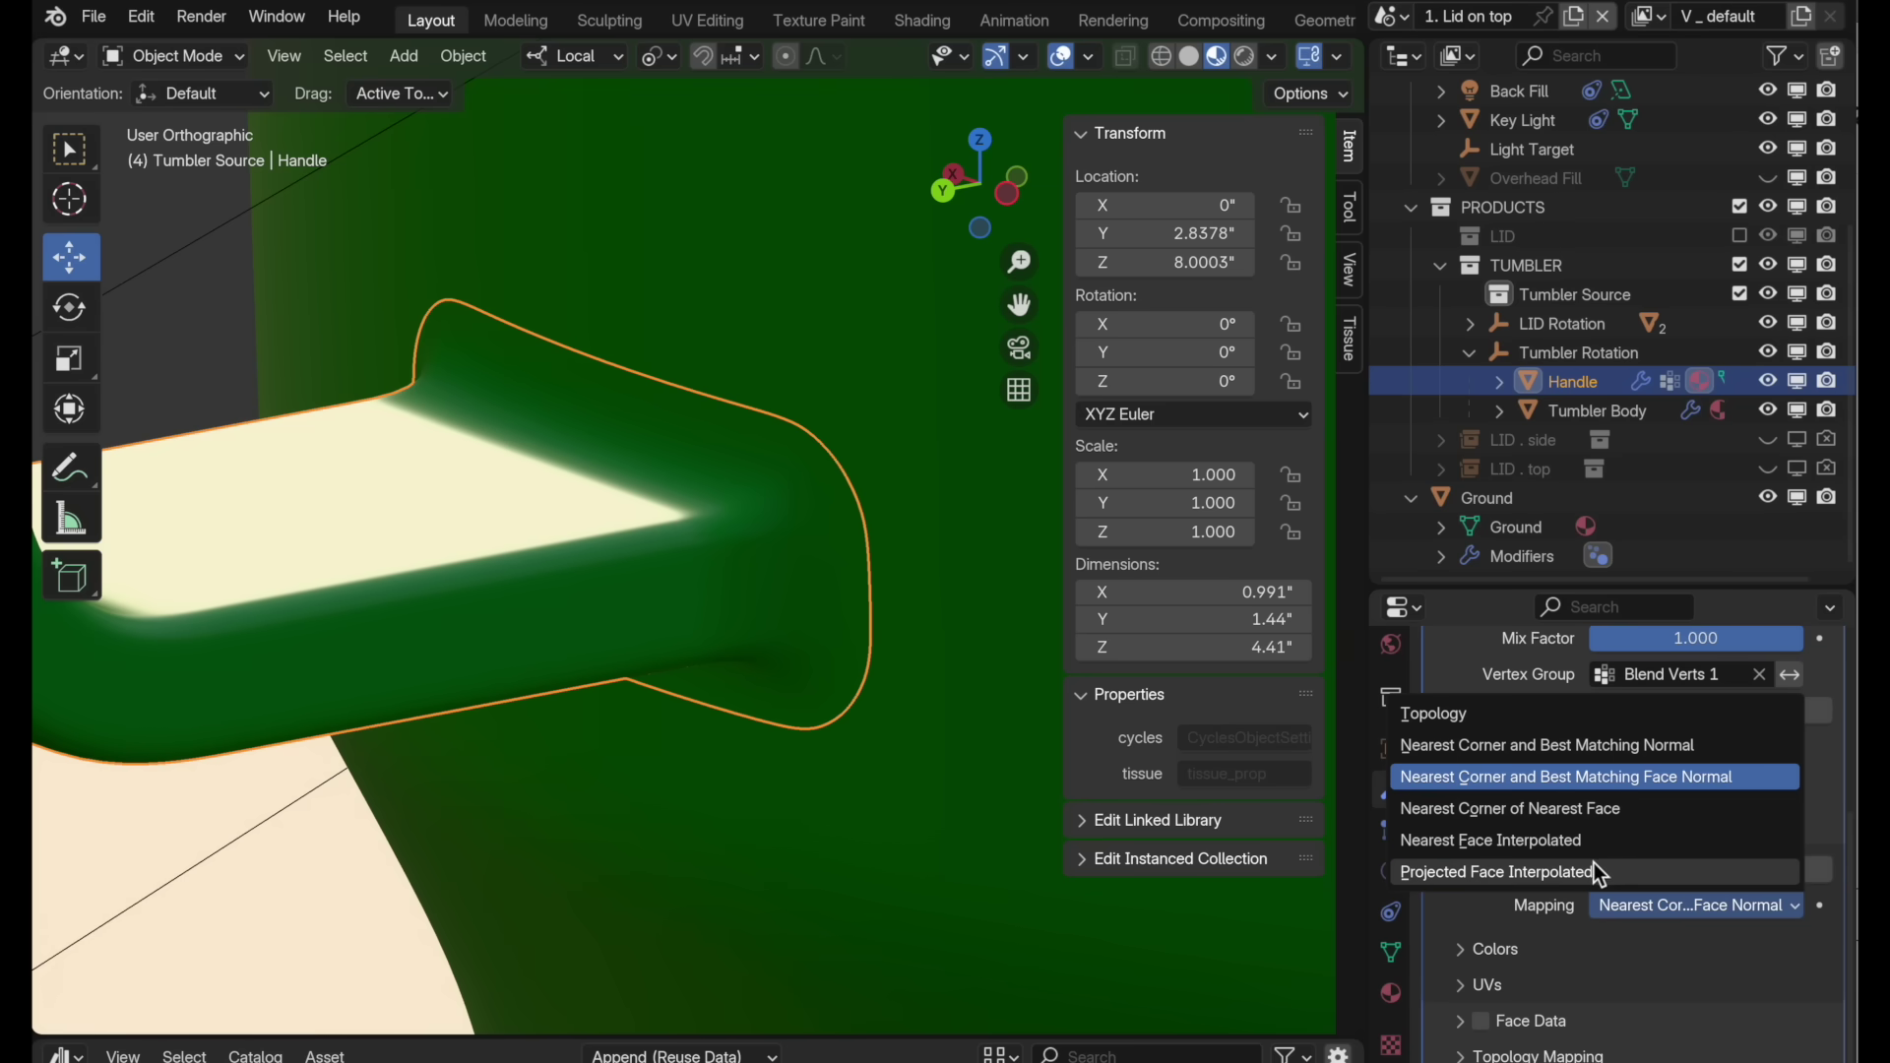
left_click(1539, 872)
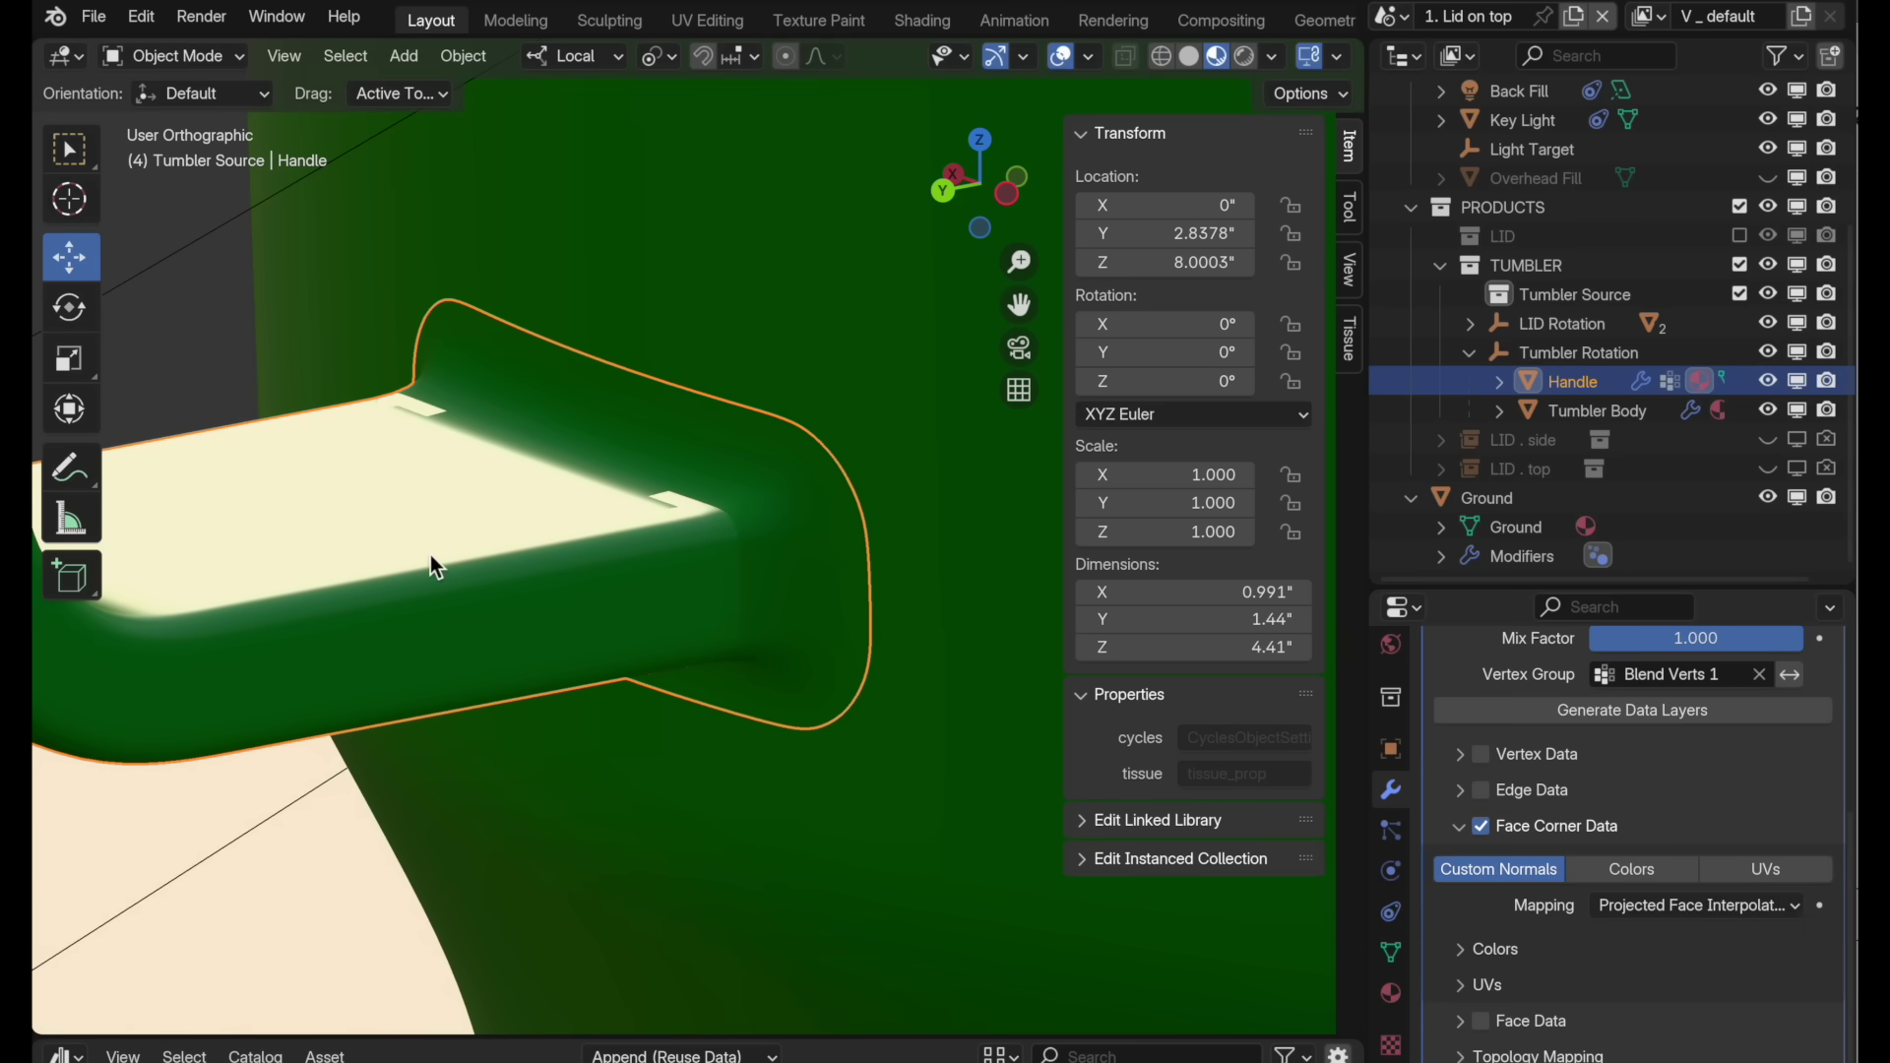
Step: Deselect the Handle to inspect the seam from several angles, then reselect it
left_click(175, 315)
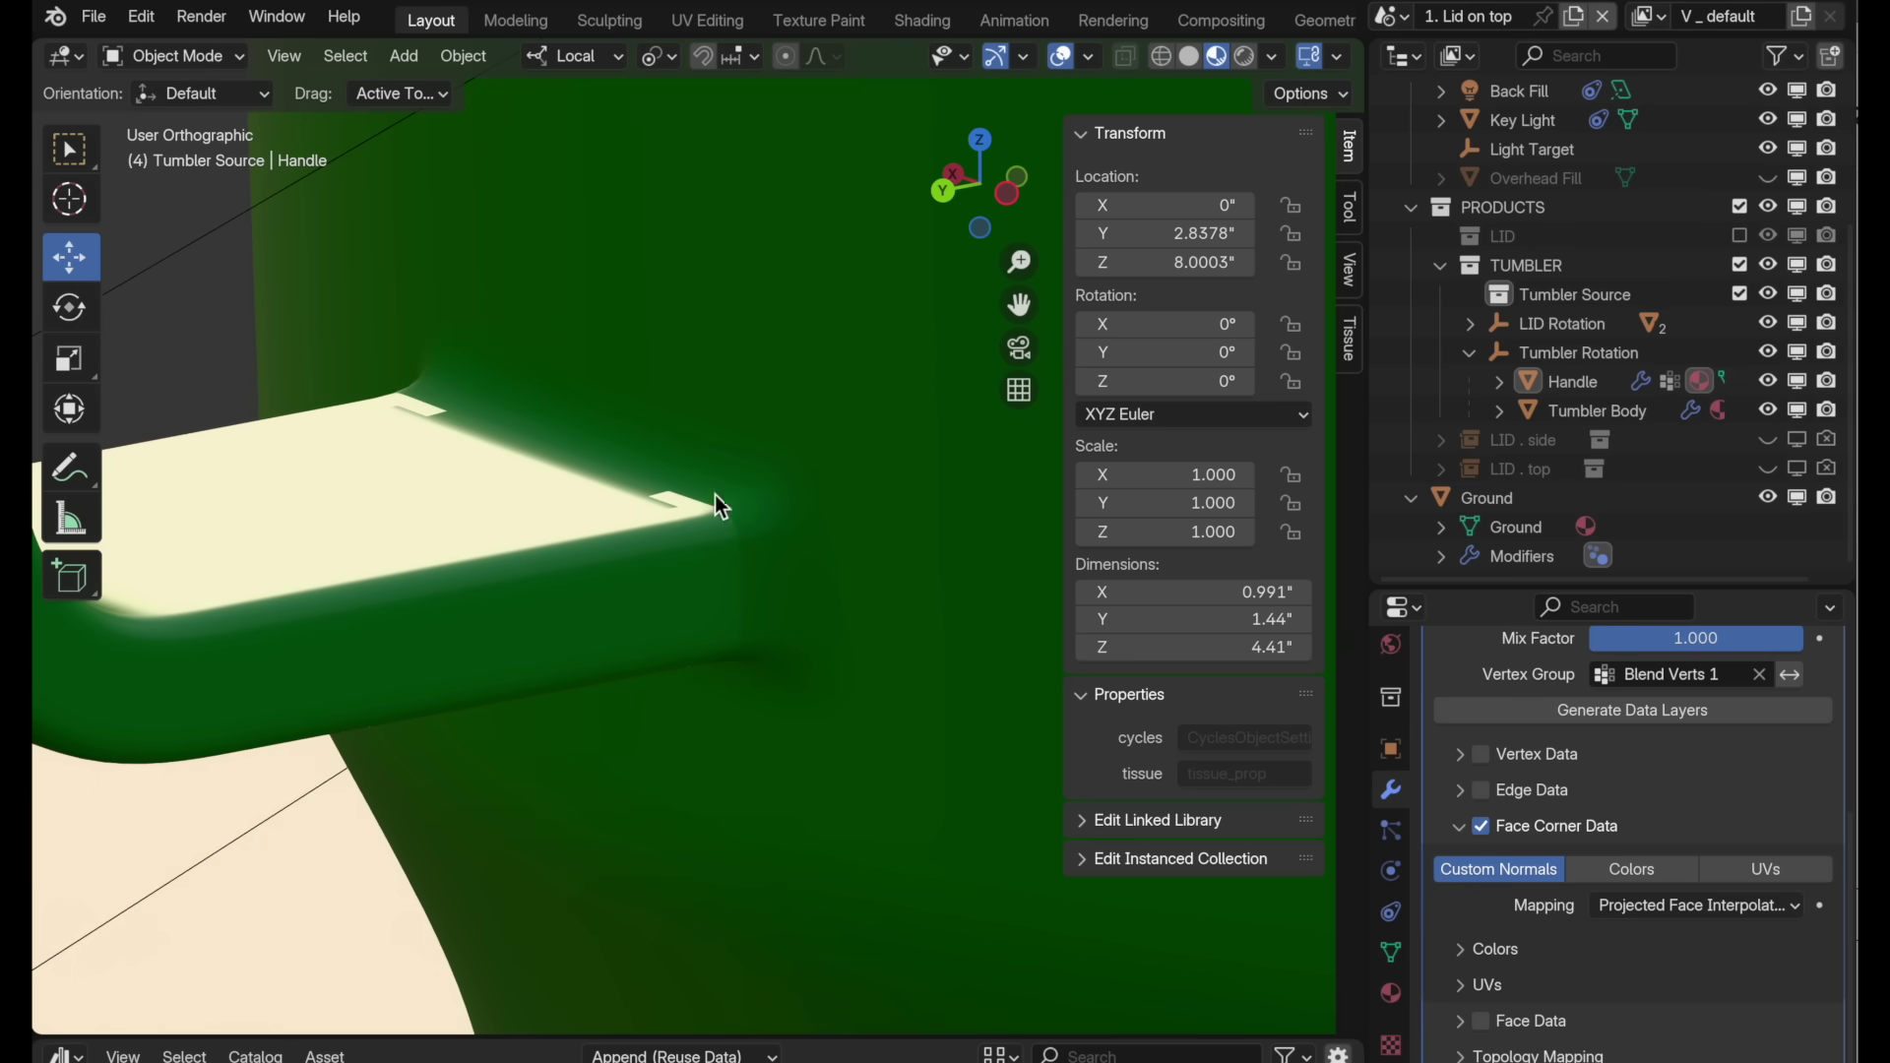
middle_click_drag(779, 546, 857, 469)
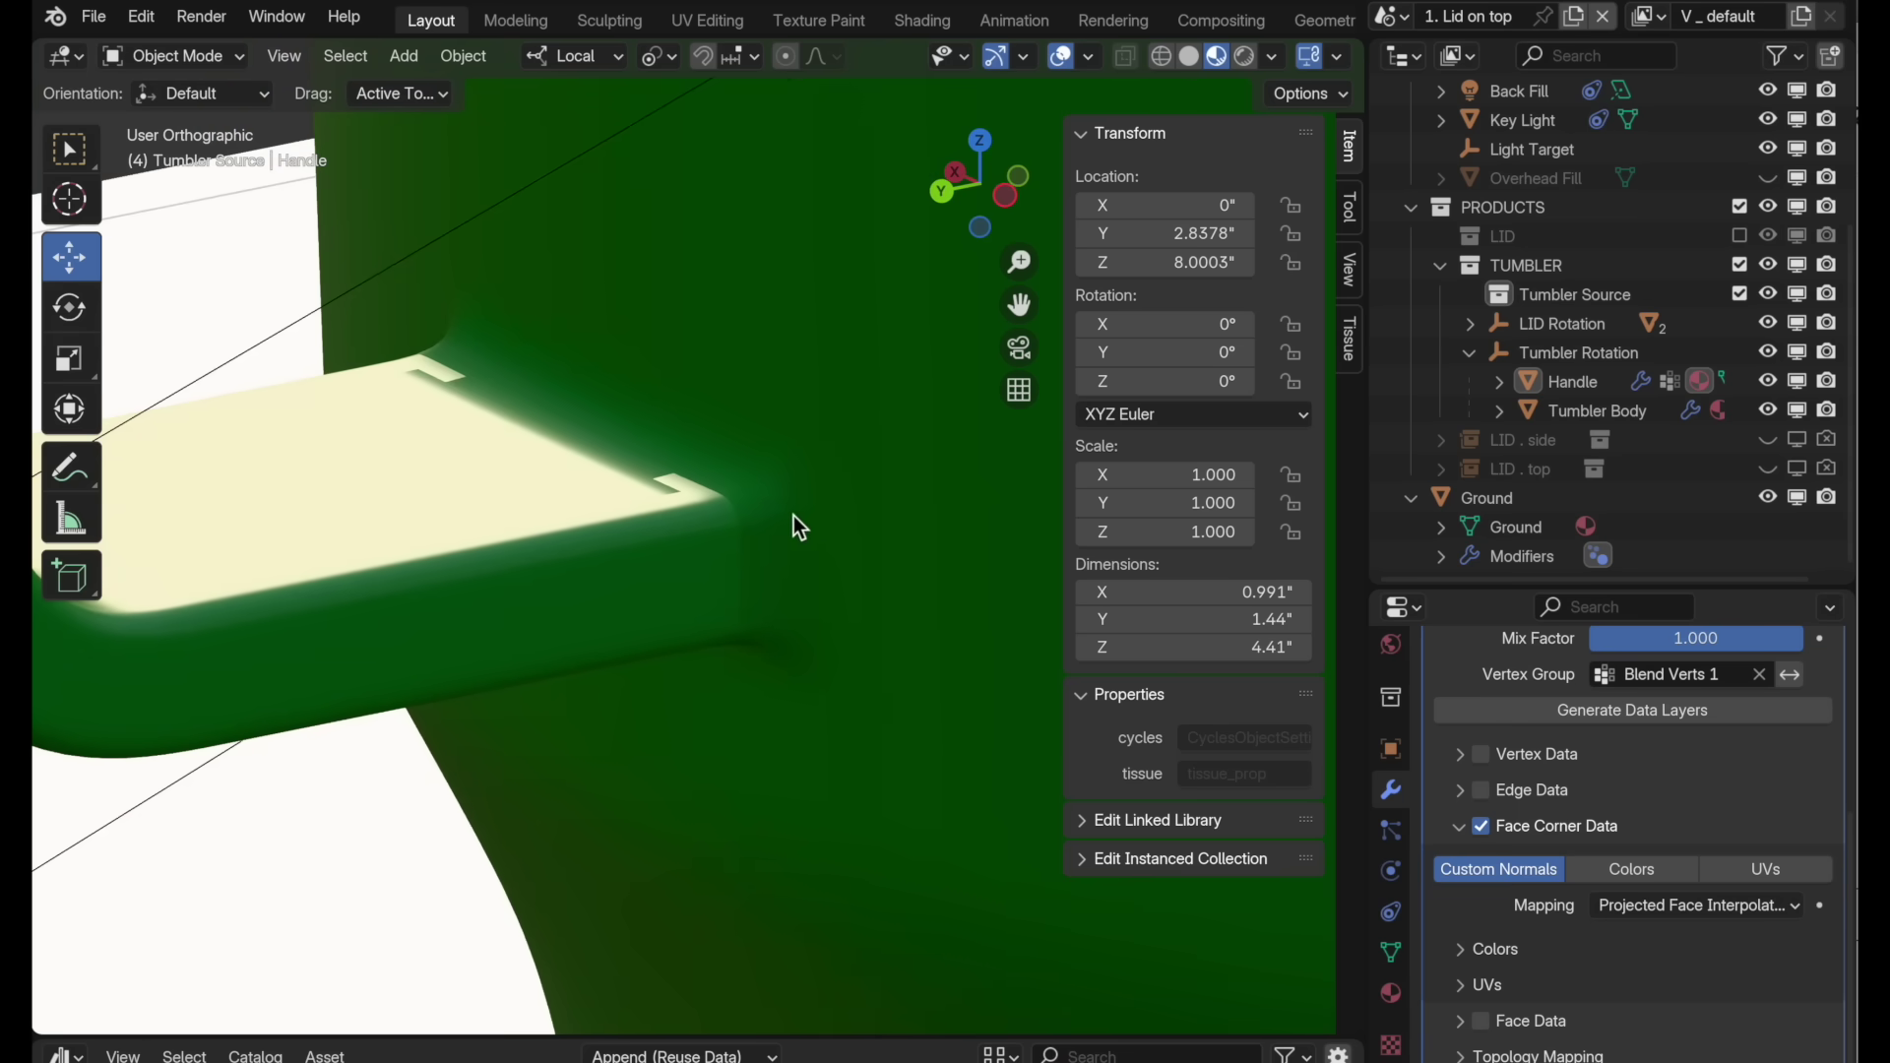
middle_click_drag(862, 512, 863, 325)
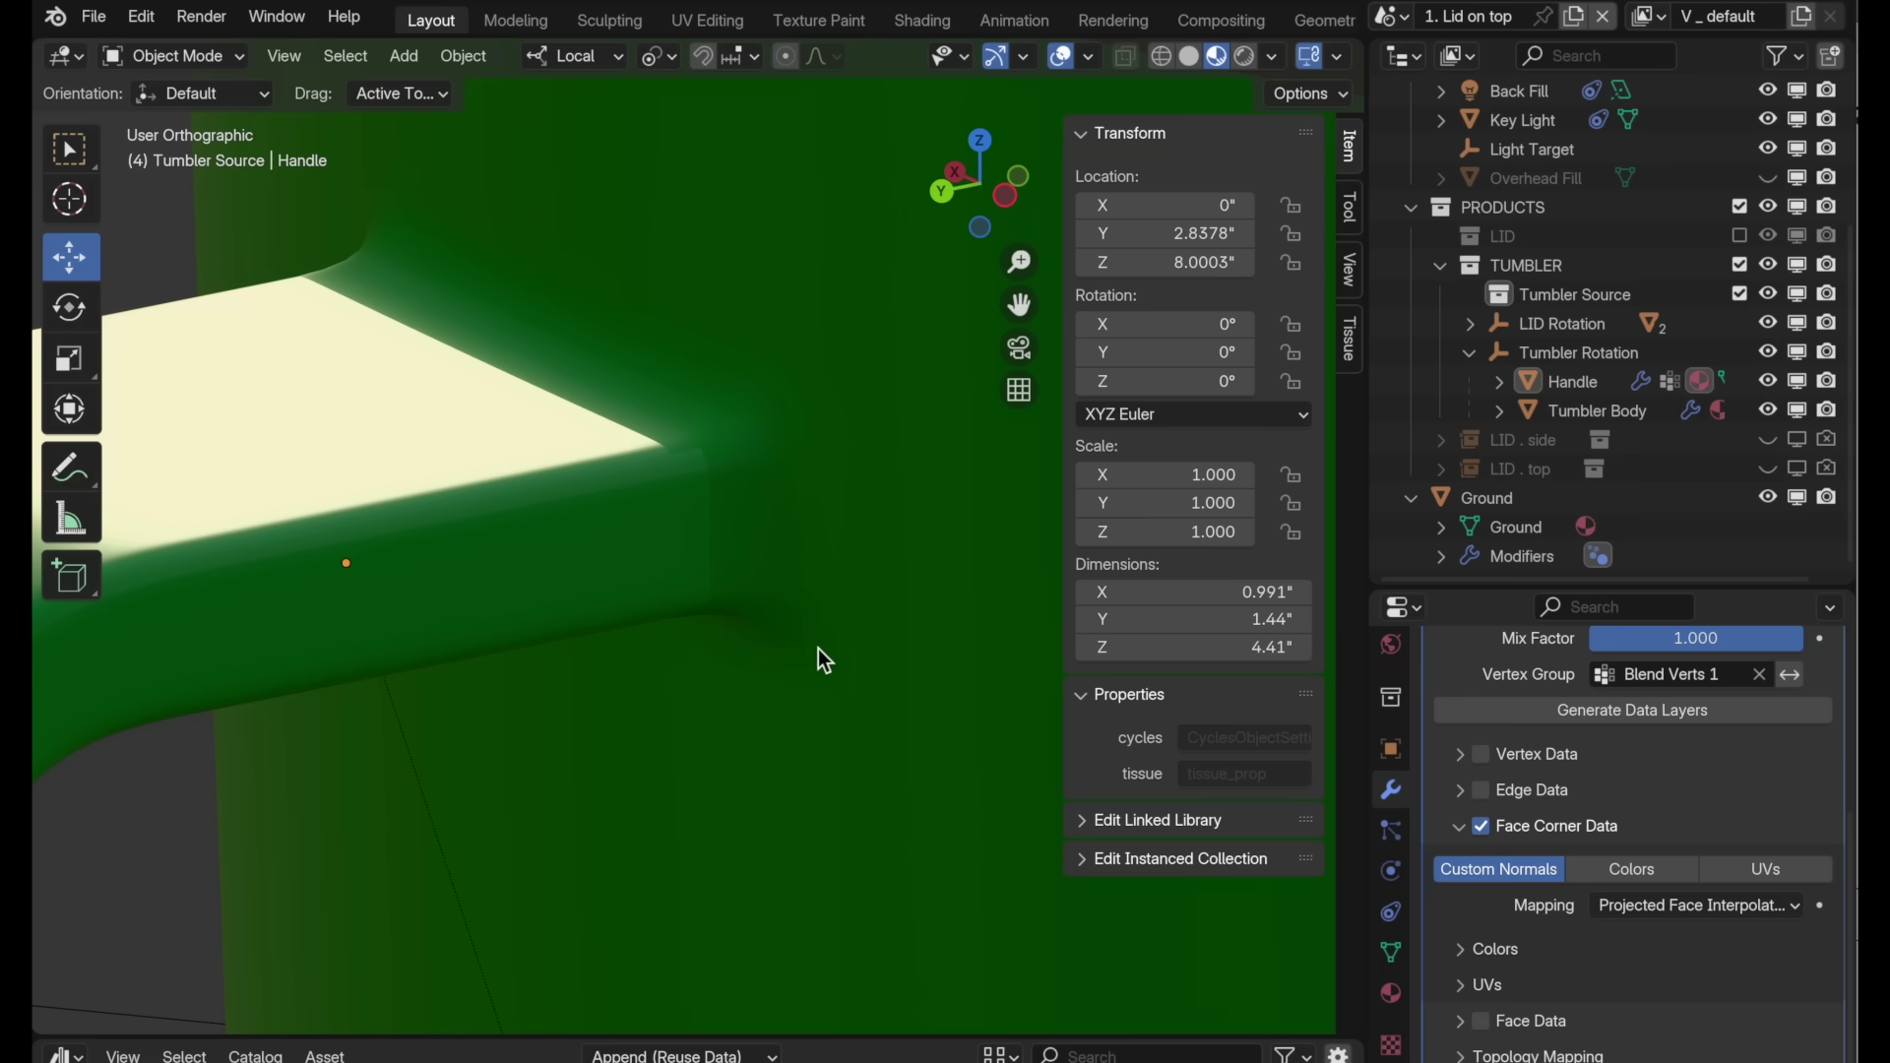
left_click(708, 463)
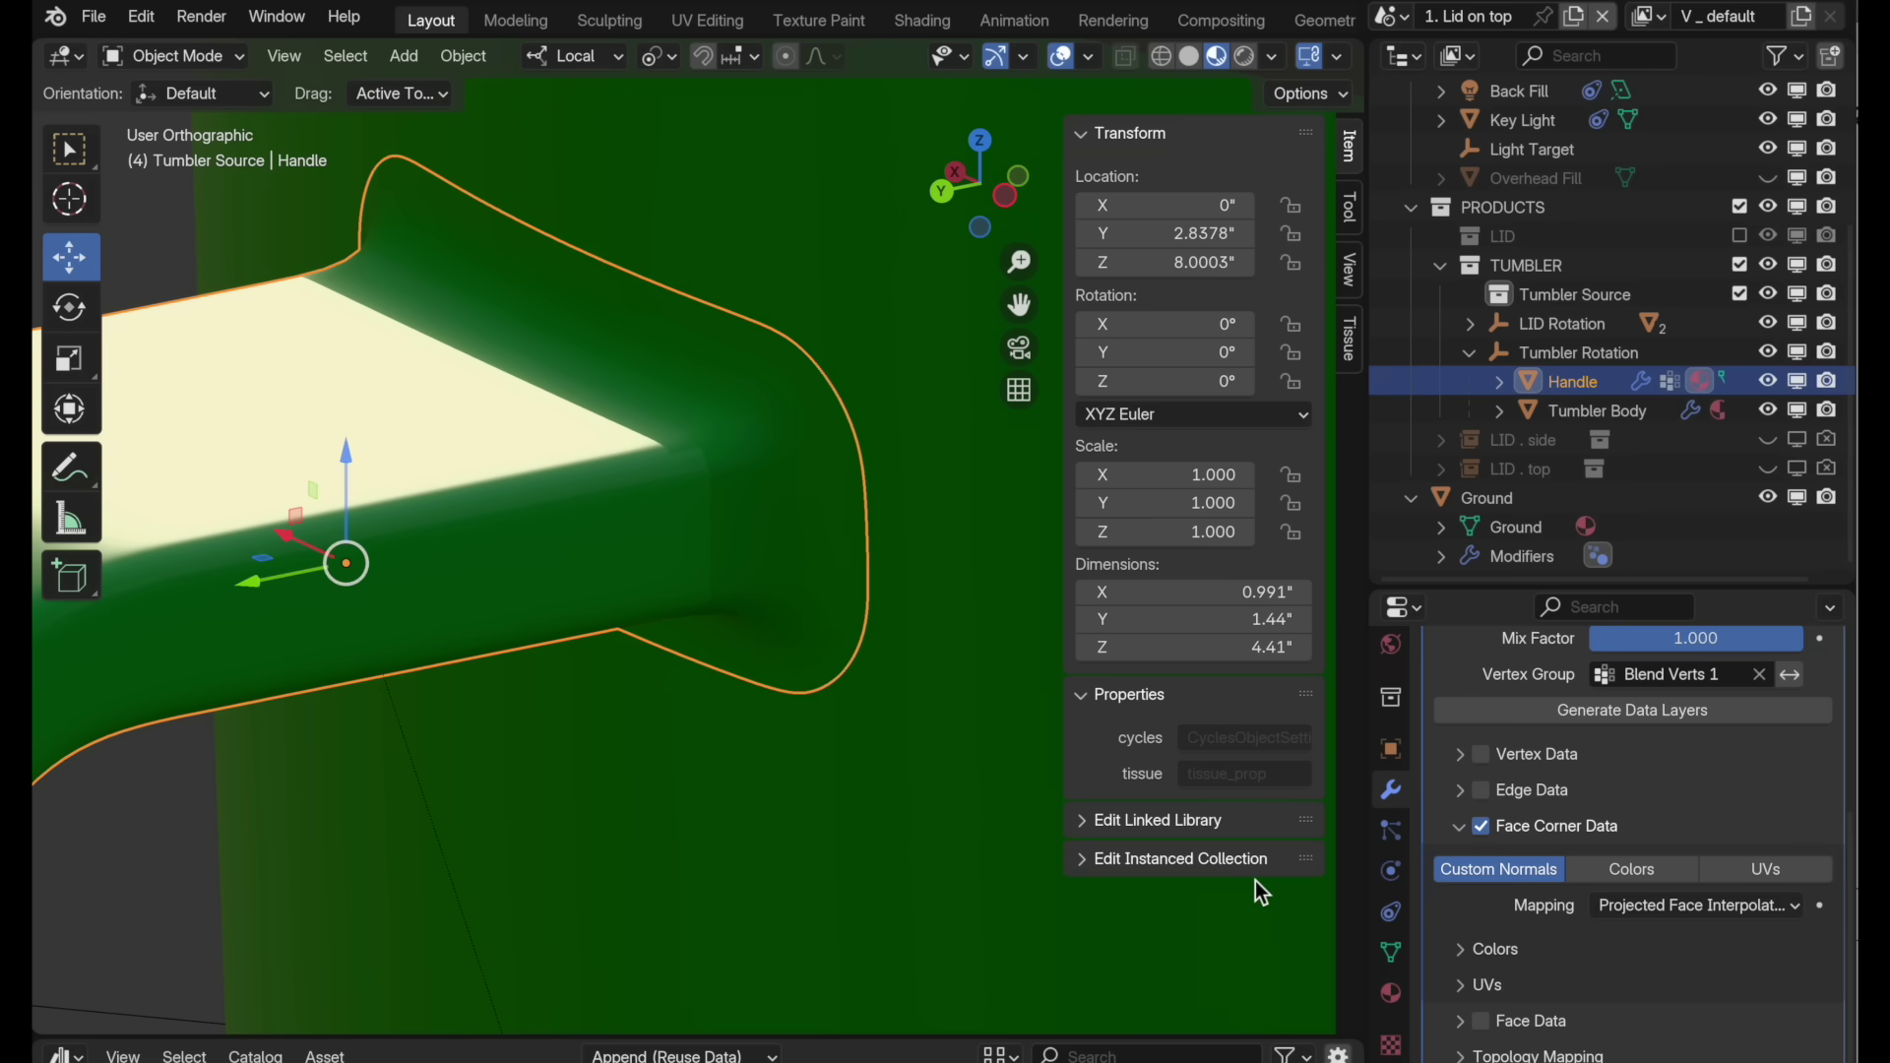
Step: In Edit Mode, select the edge loops at the handle's flared end and upper curve
key("Tab")
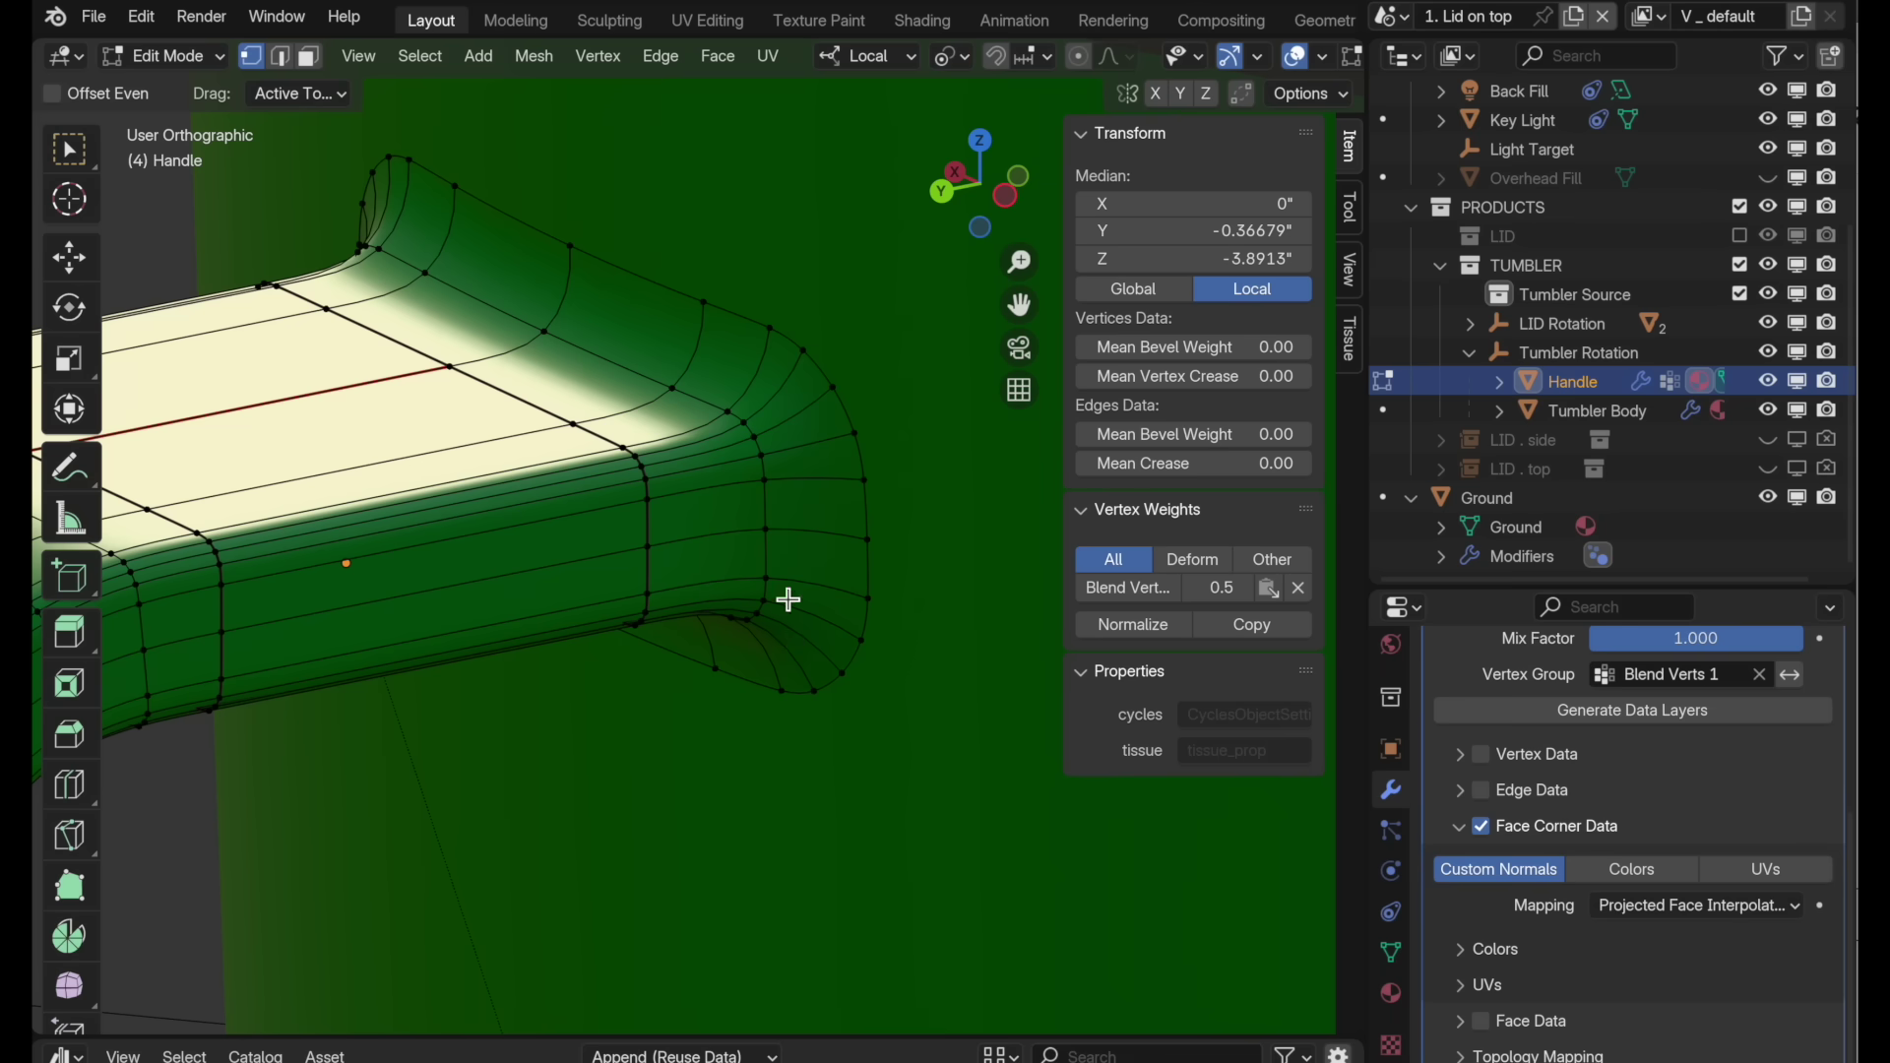
left_click(742, 320, "alt")
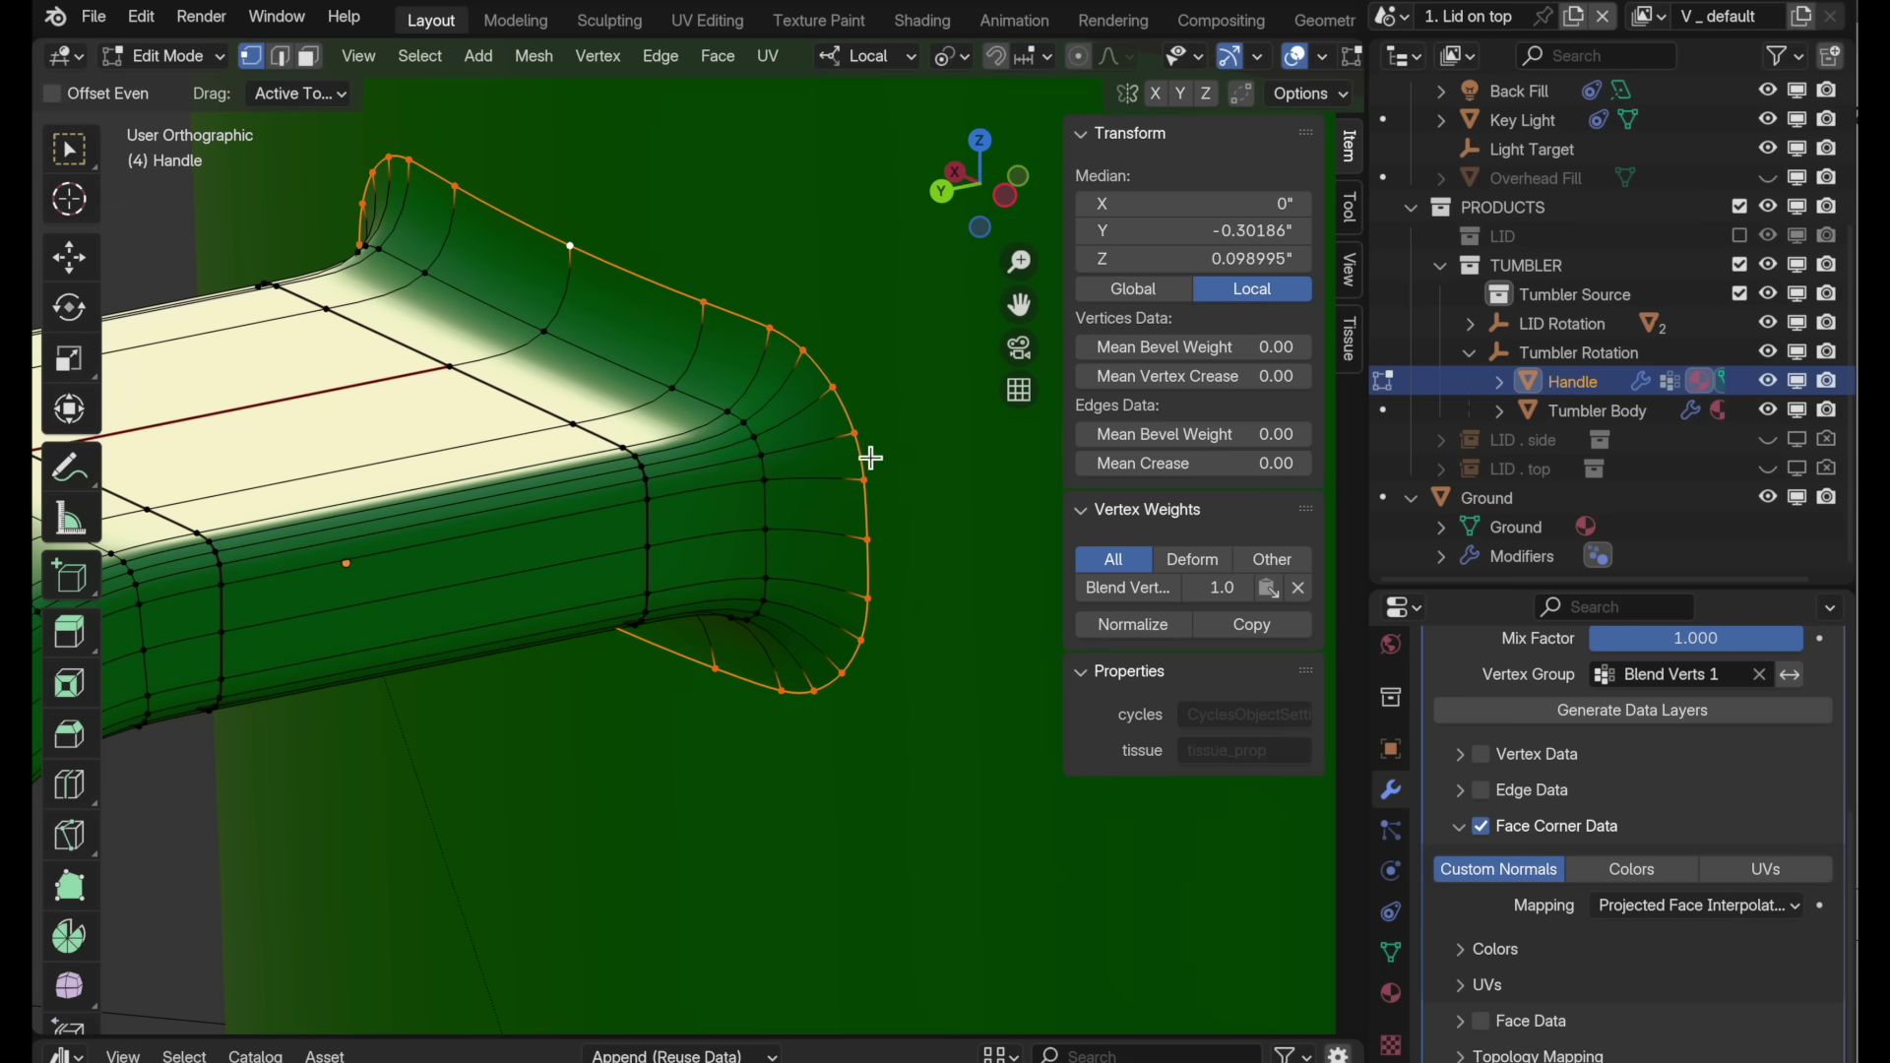
scroll(751, 591, "down", 4)
scroll(793, 579, "up", 6)
scroll(755, 574, "down", 2)
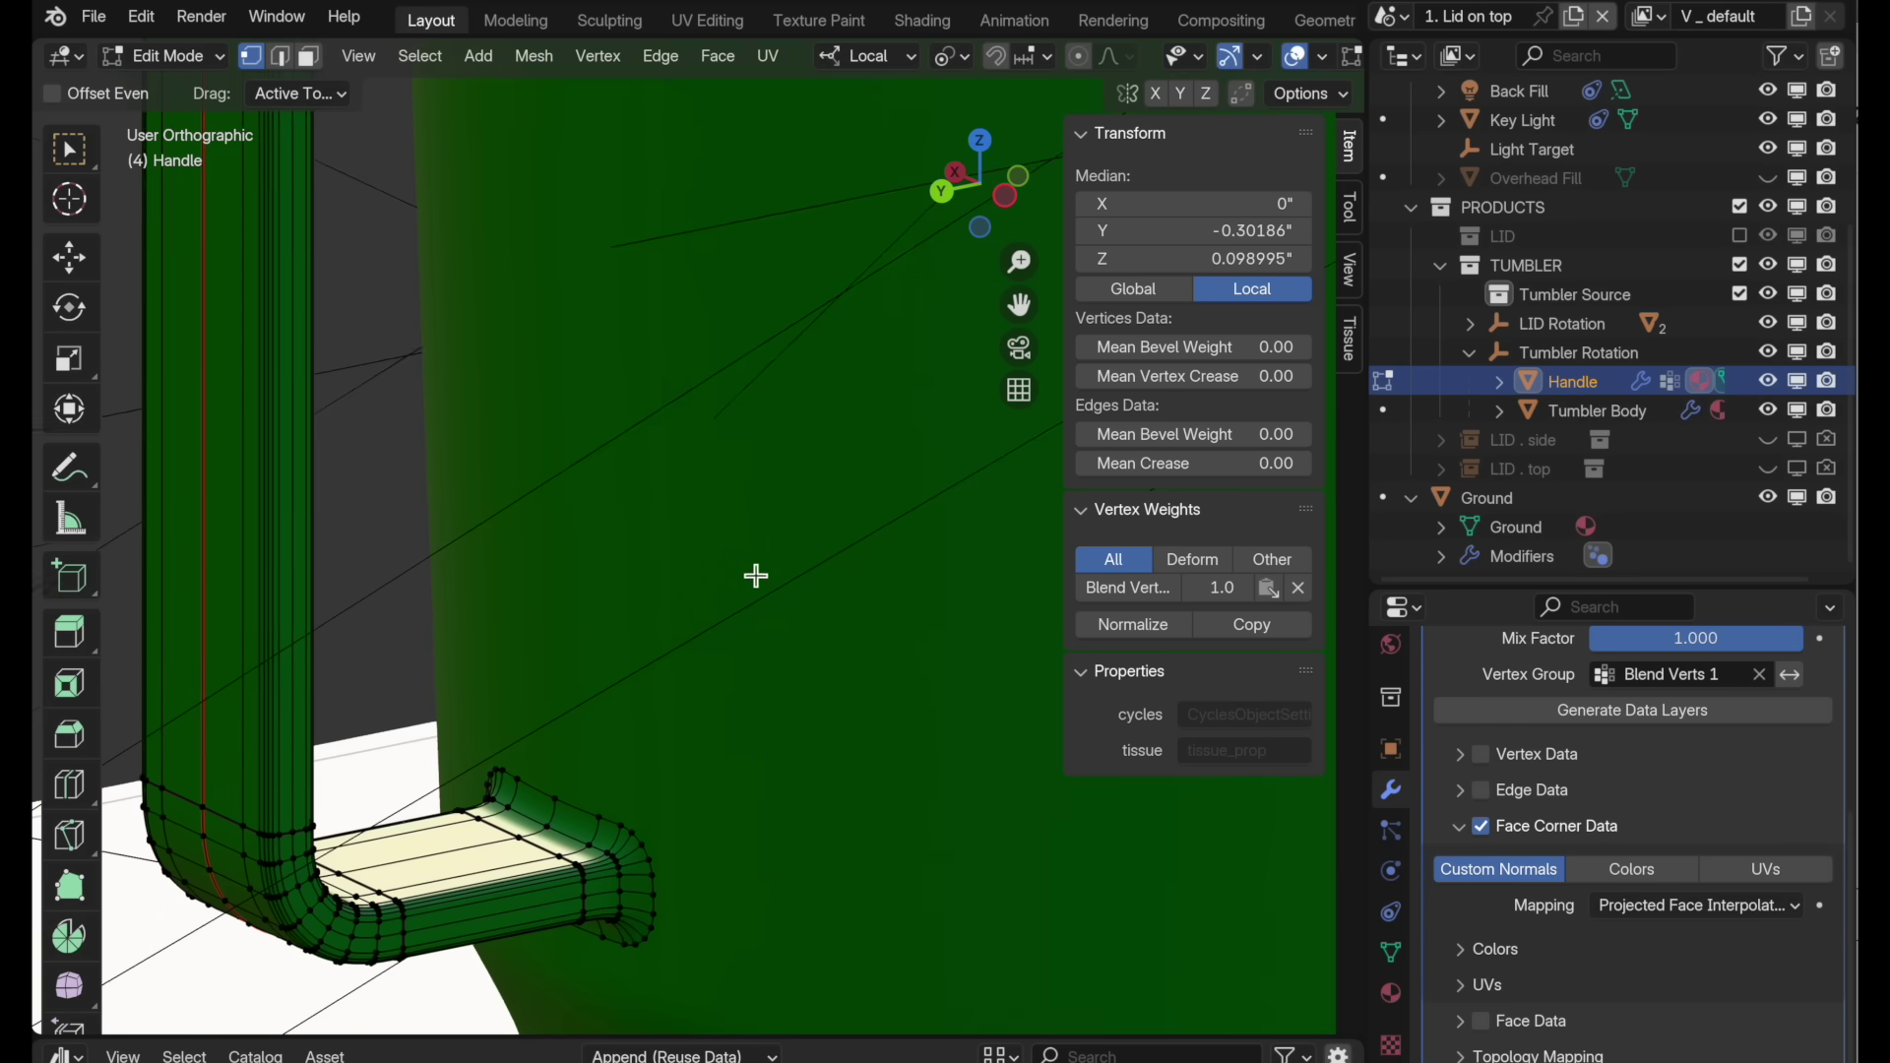
scroll(654, 616, "up", 5)
scroll(717, 404, "up", 1)
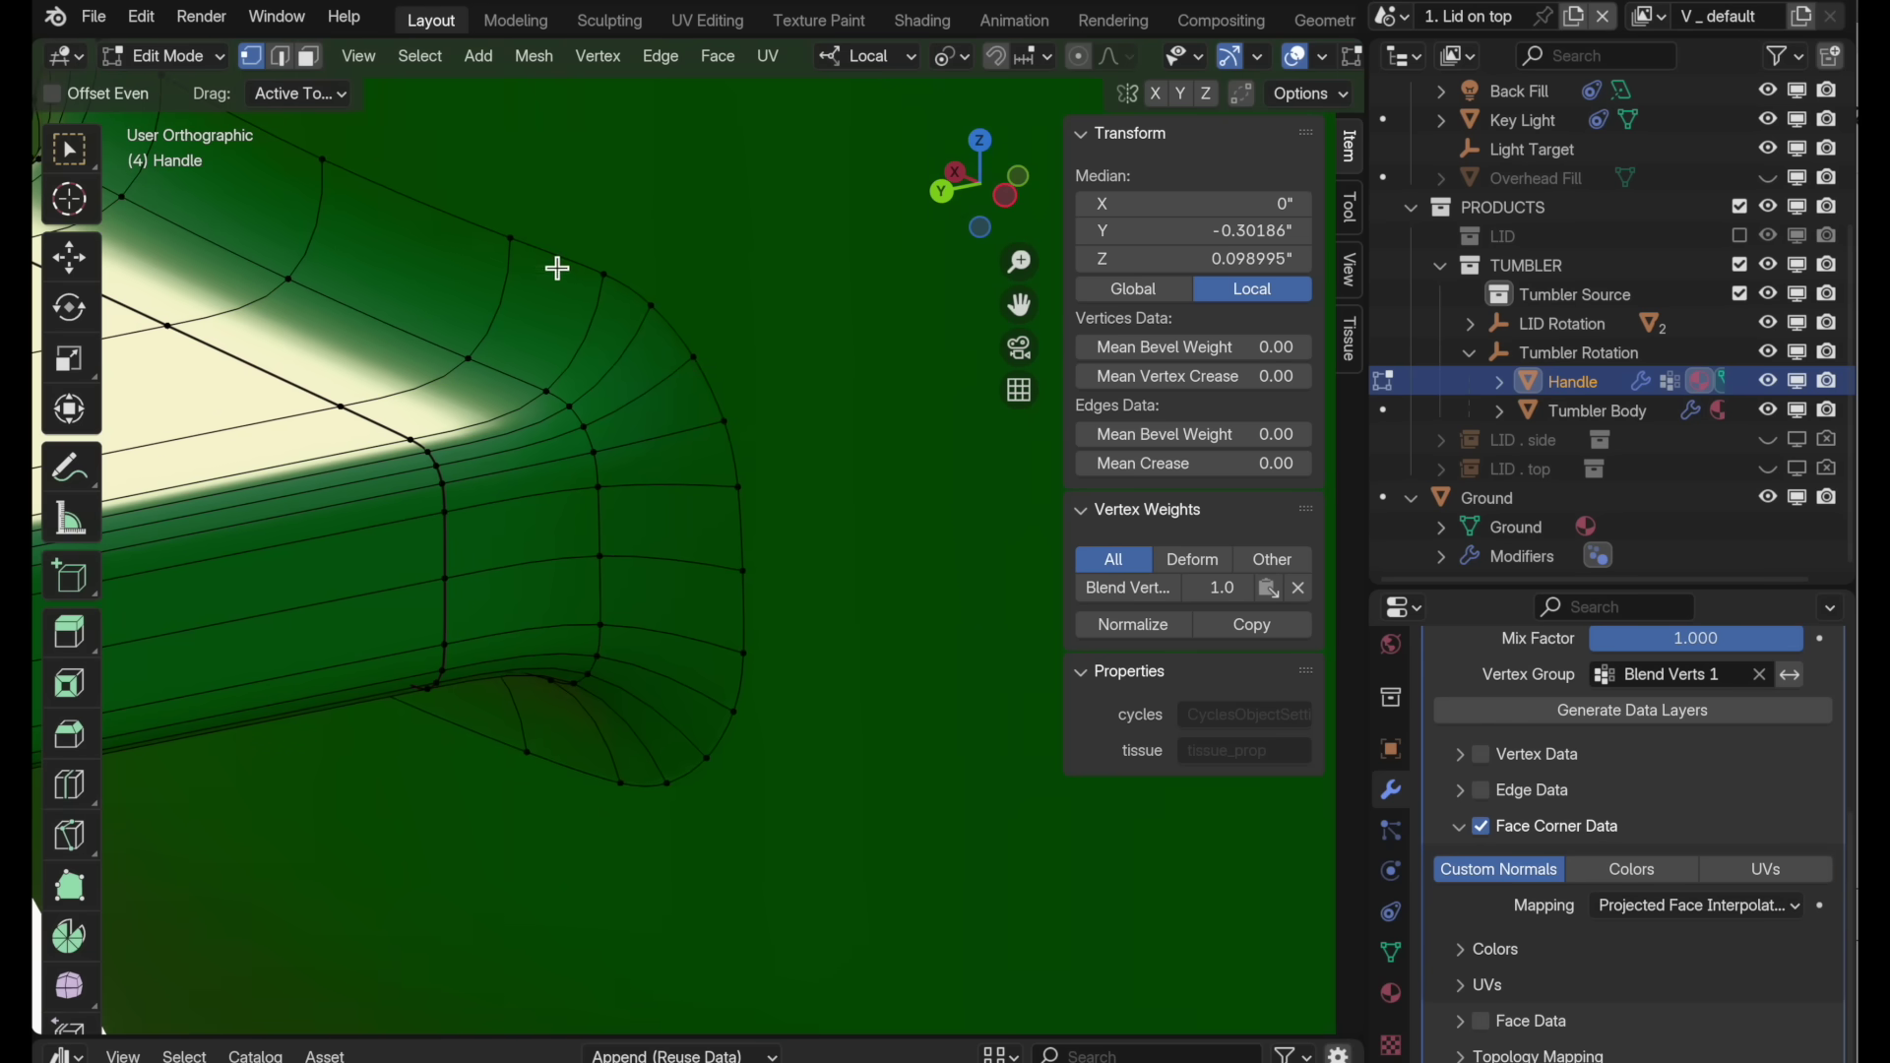
left_click(557, 265, "alt")
middle_click_drag(557, 266, 739, 521)
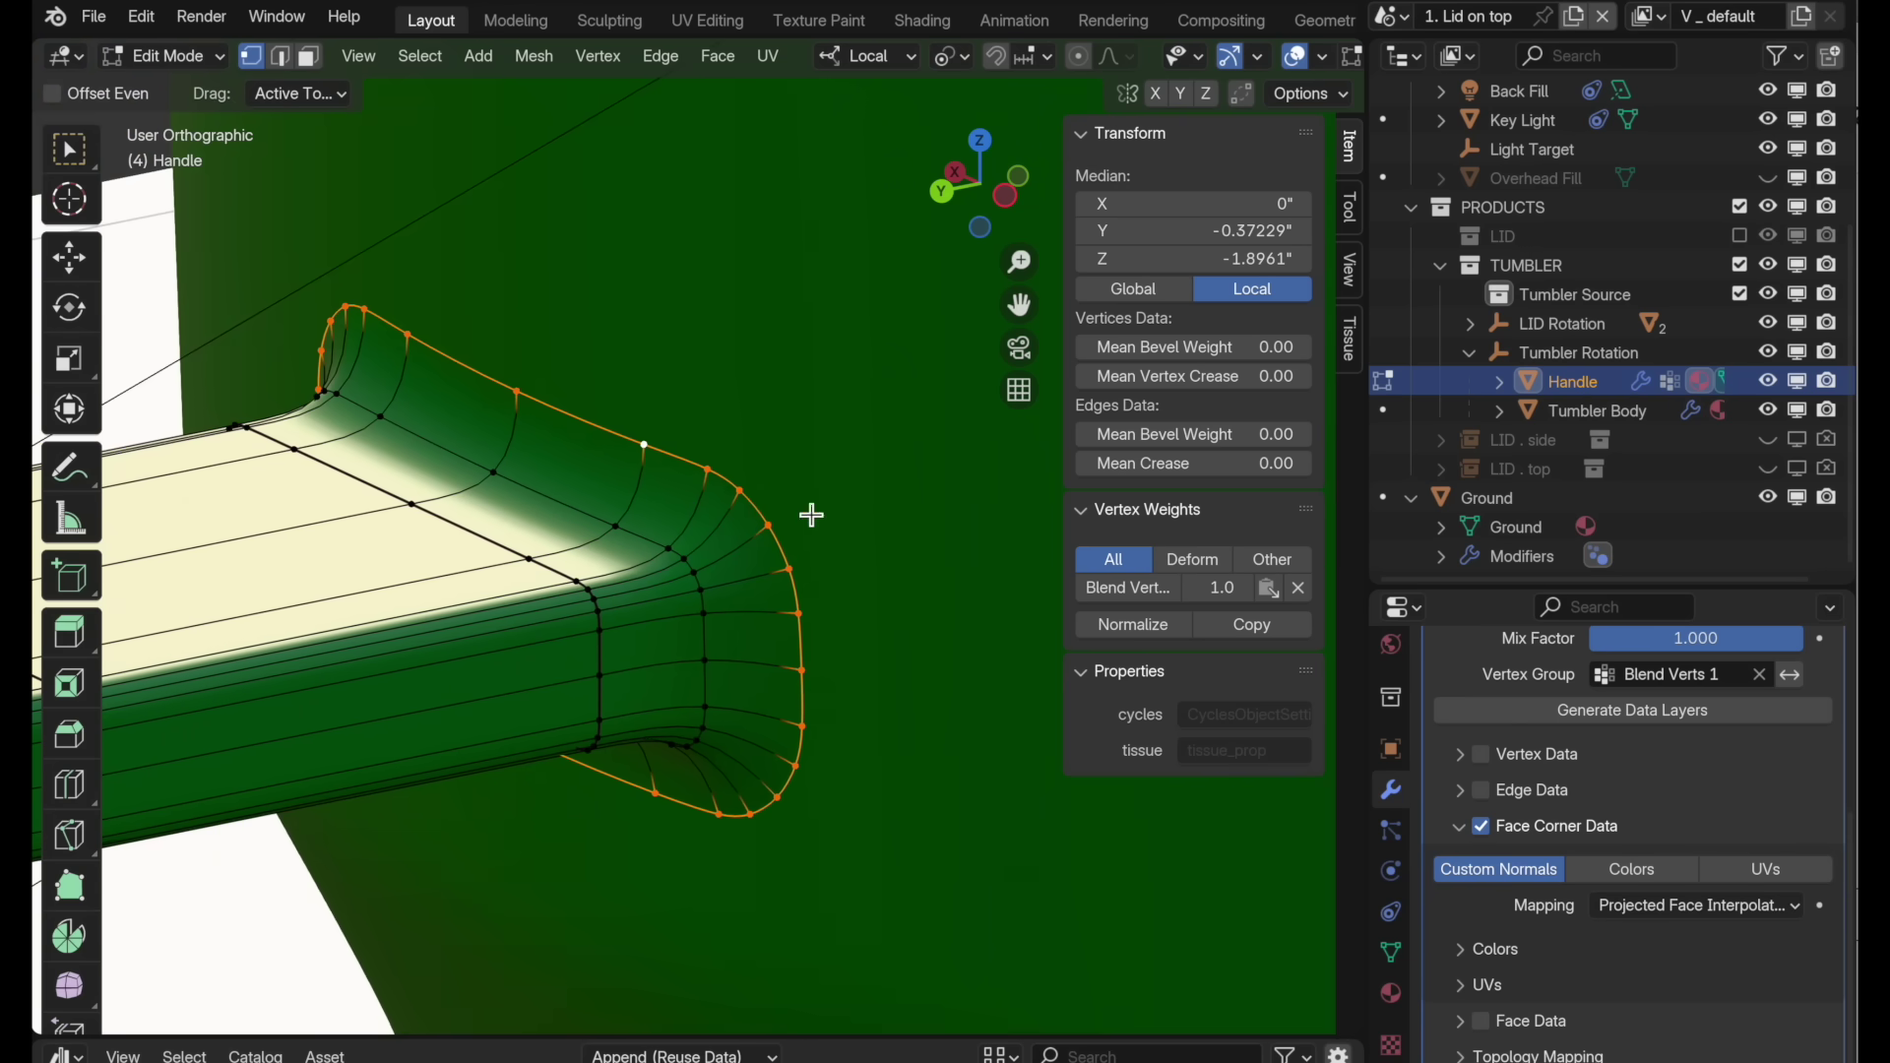
Step: Create a vertex group named 'Blend Verts 2' and assign the selection at weight 1.0
left_click(1390, 953)
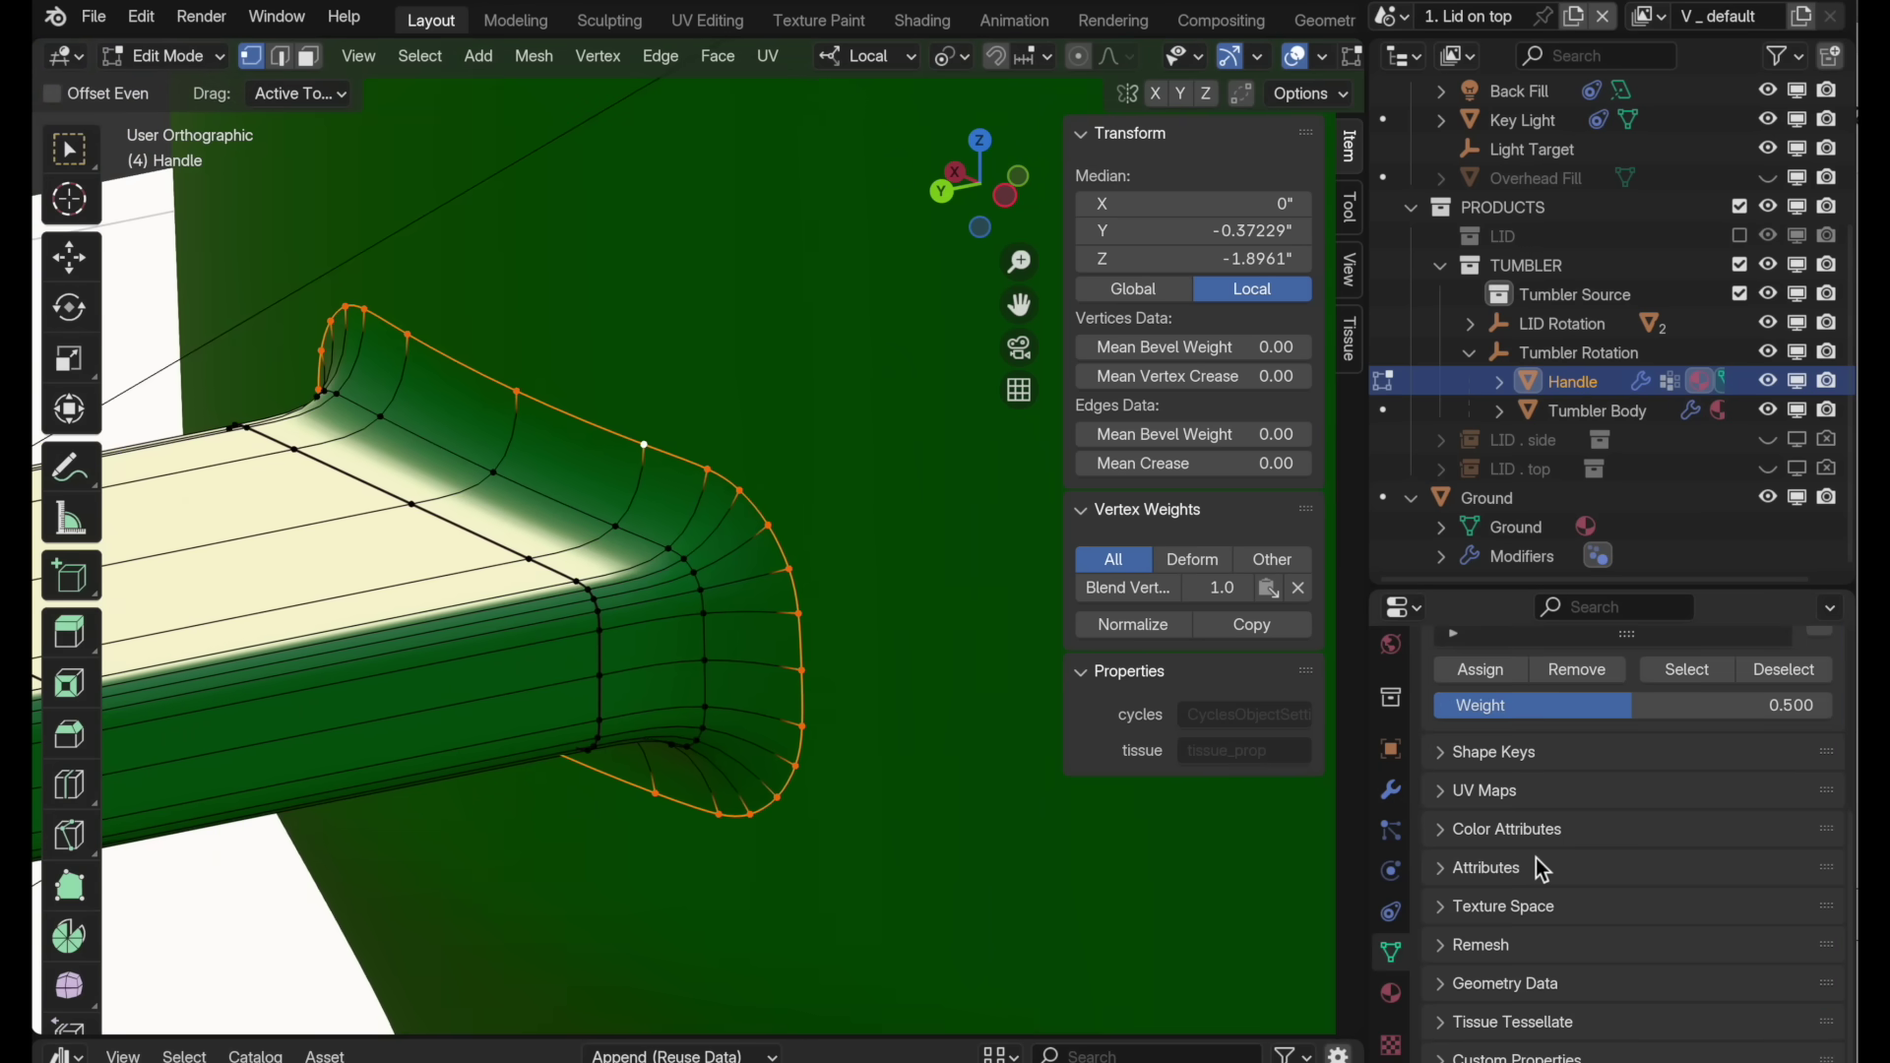
scroll(1536, 859, "up", 5)
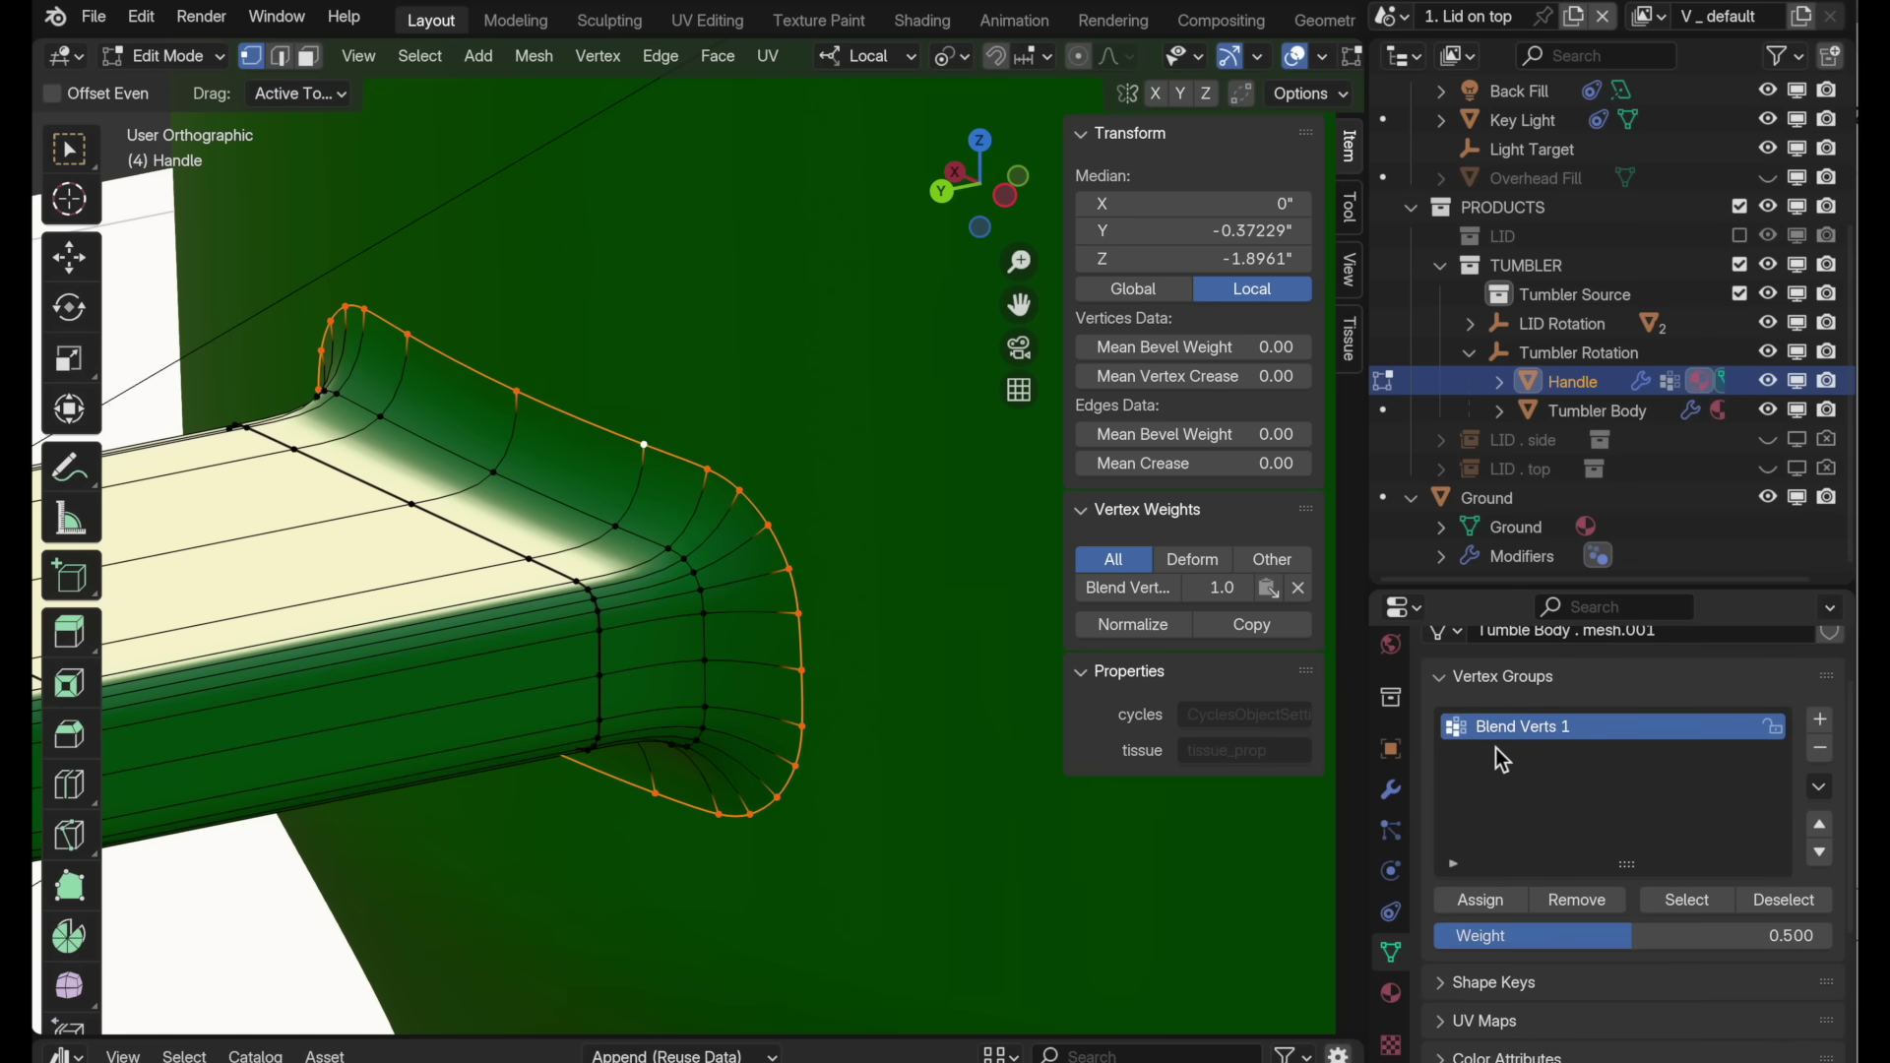
left_click(1820, 720)
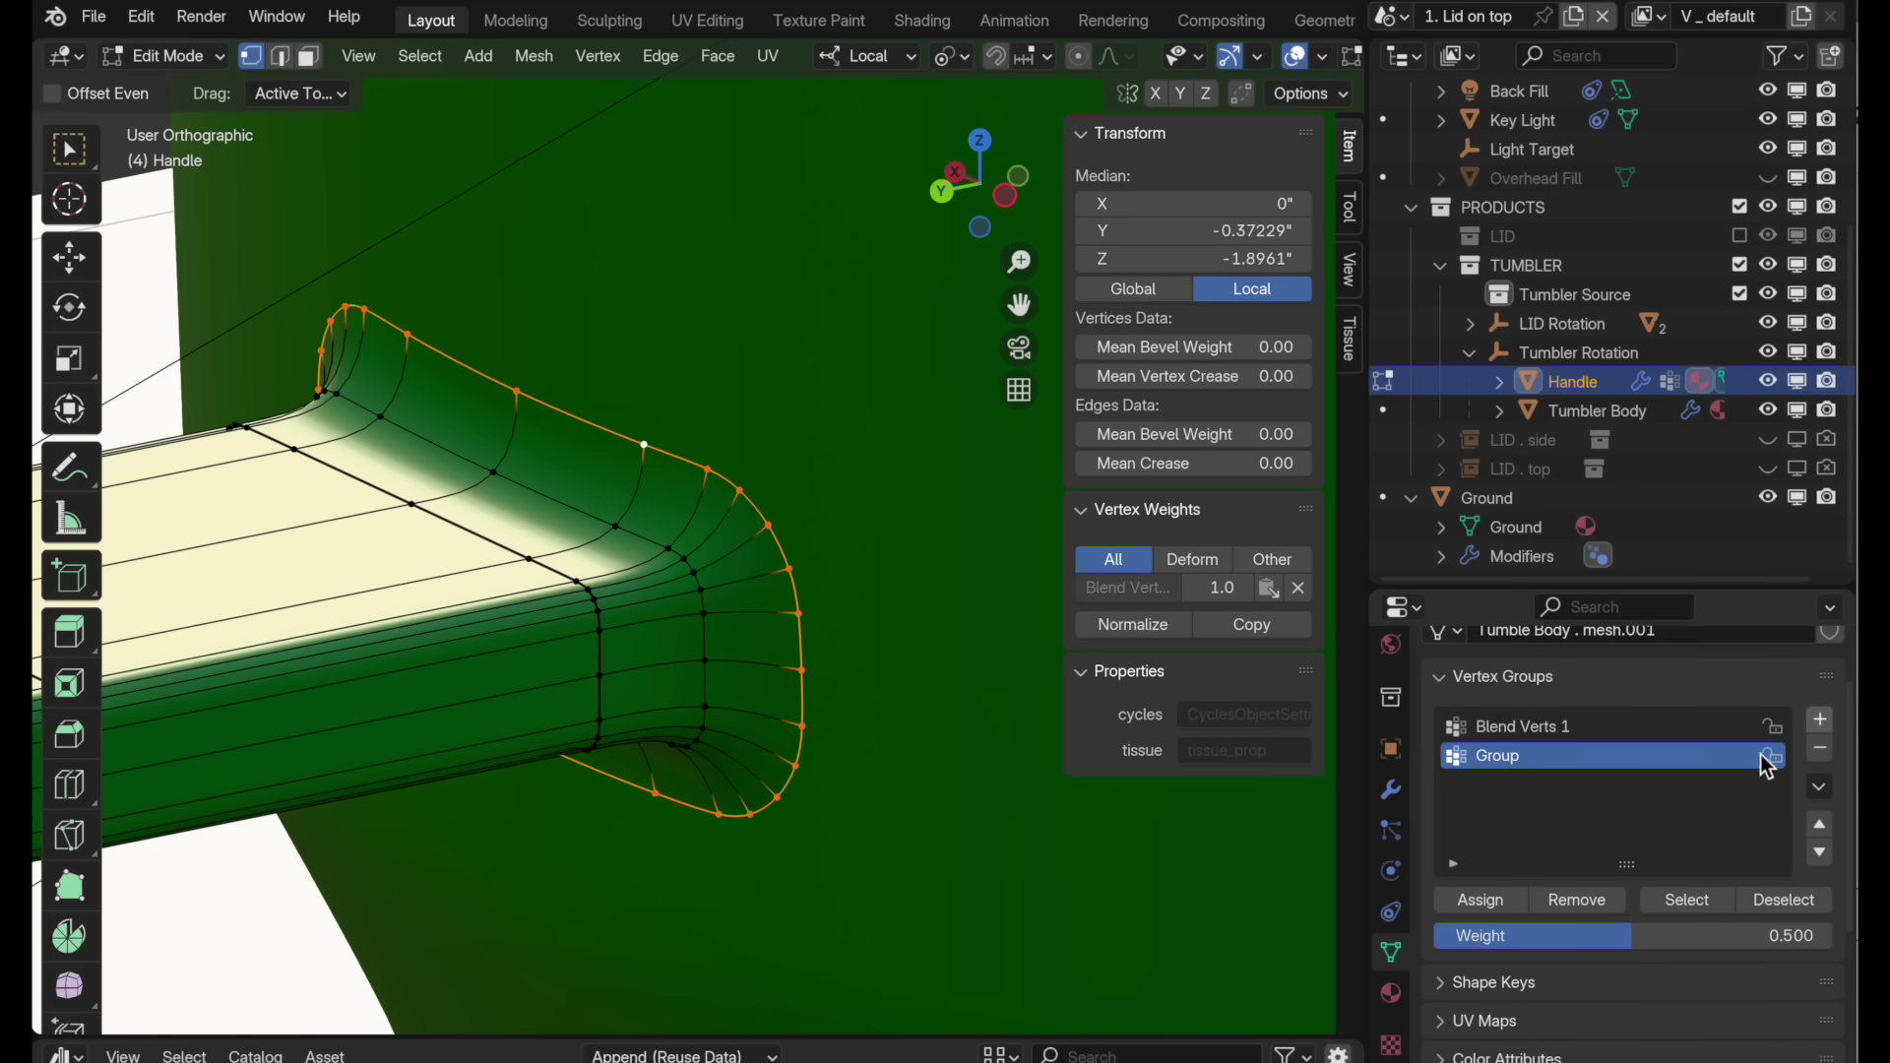
double_click(1514, 760)
type("Blend Verts 2")
key("Return")
left_click_drag(1733, 936, 1832, 935)
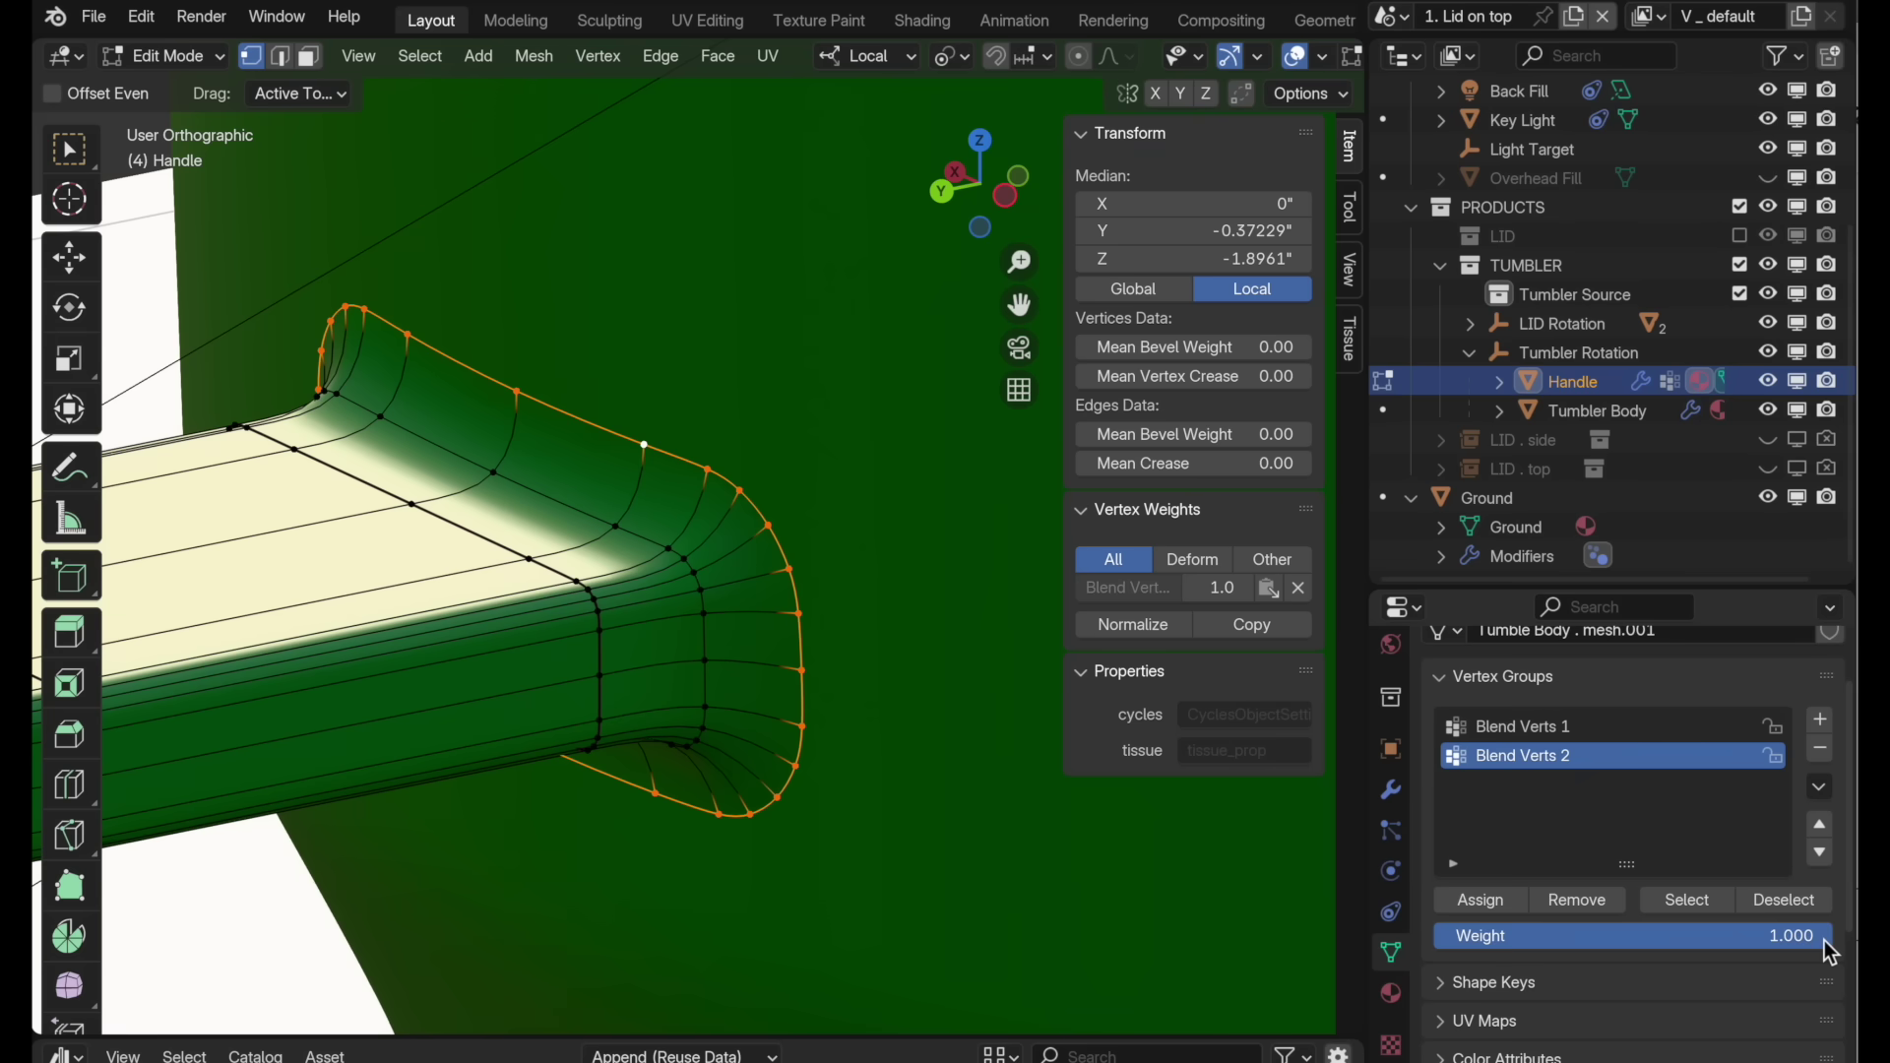
left_click(1493, 906)
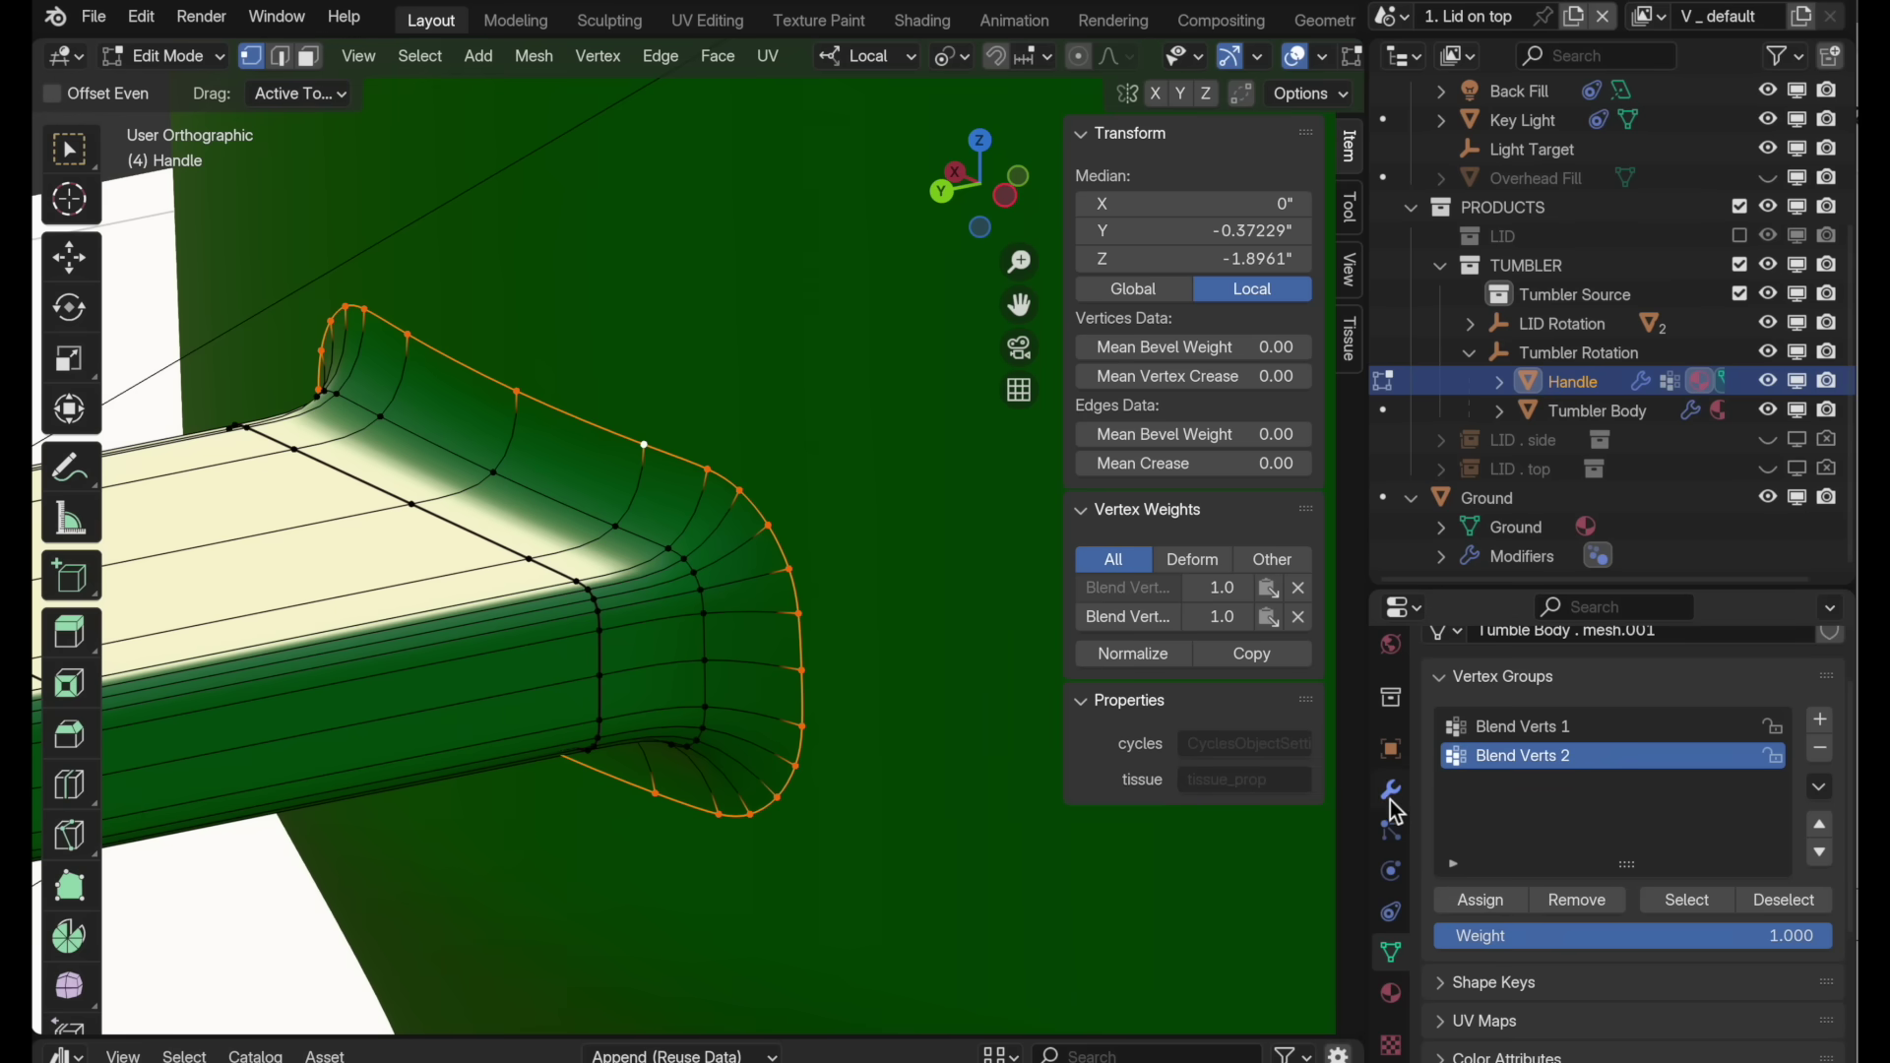
Step: Back in Object Mode, set the DataTransfer modifier's vertex group to Blend Verts 2
key("Tab")
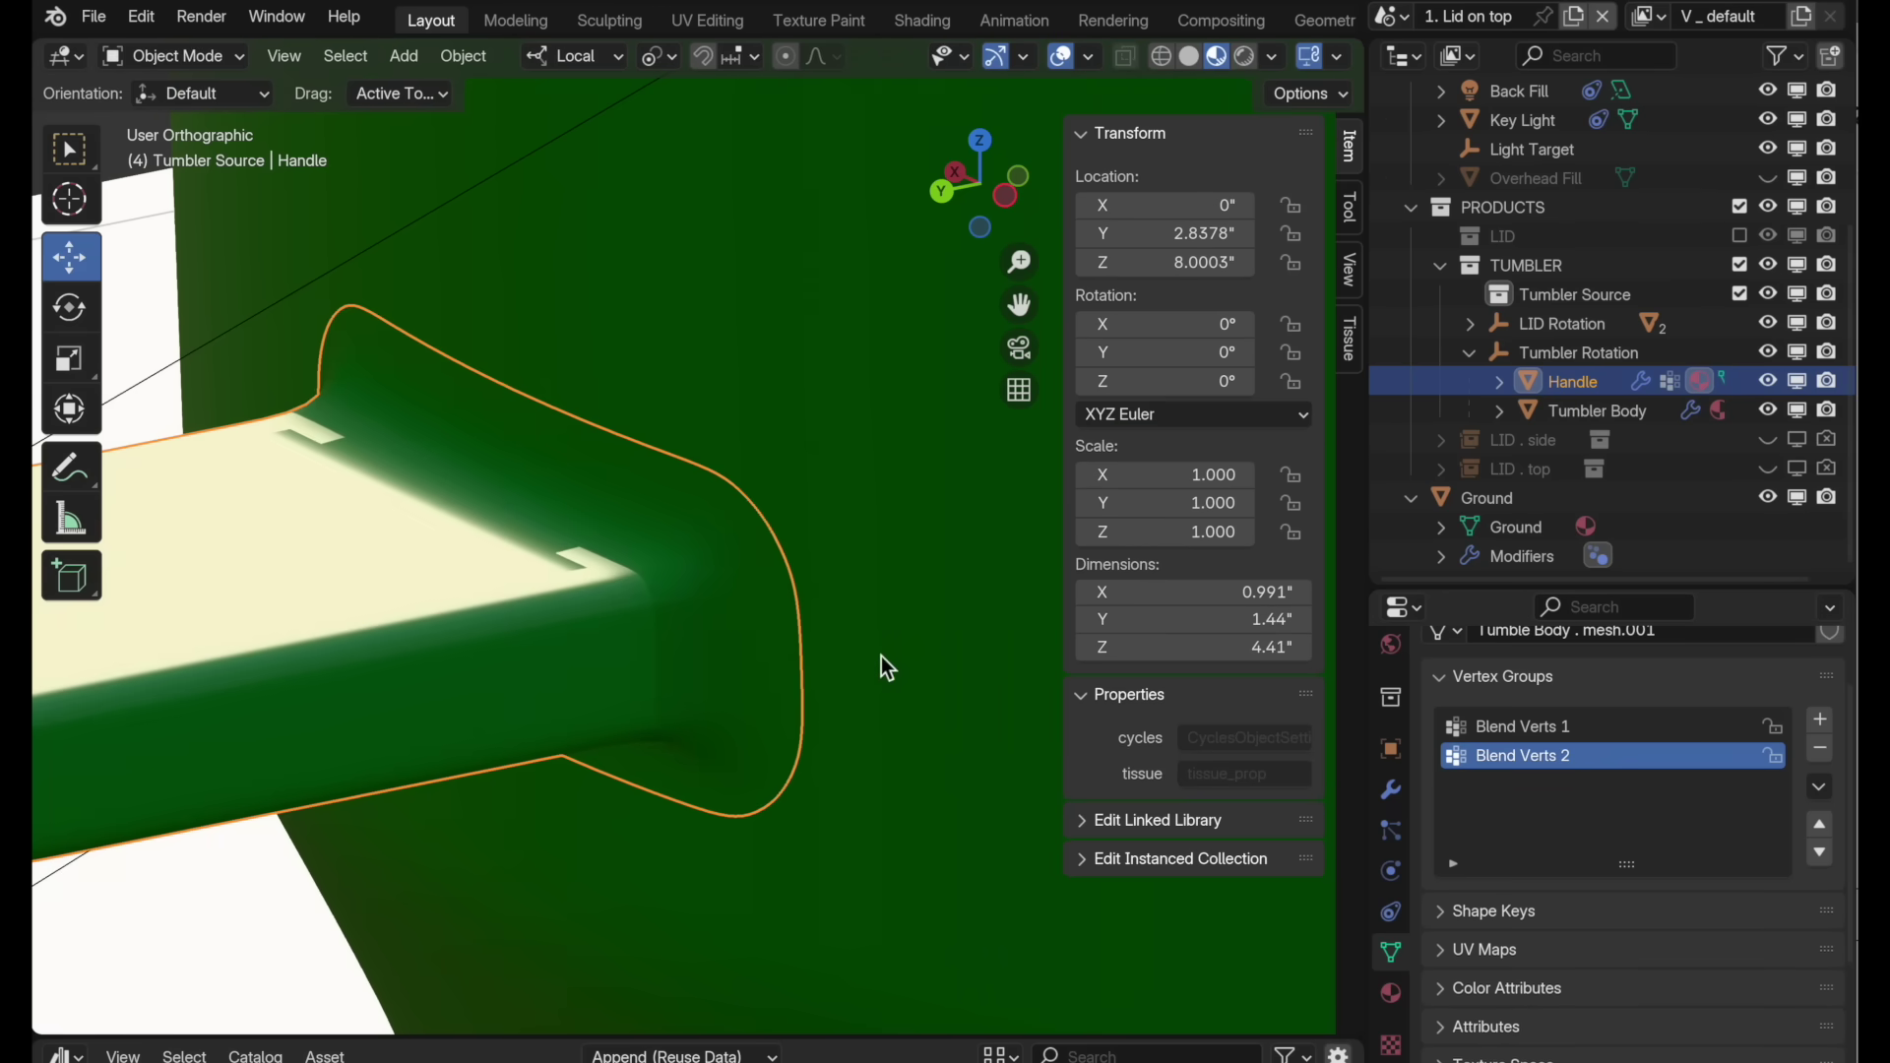
left_click(1384, 795)
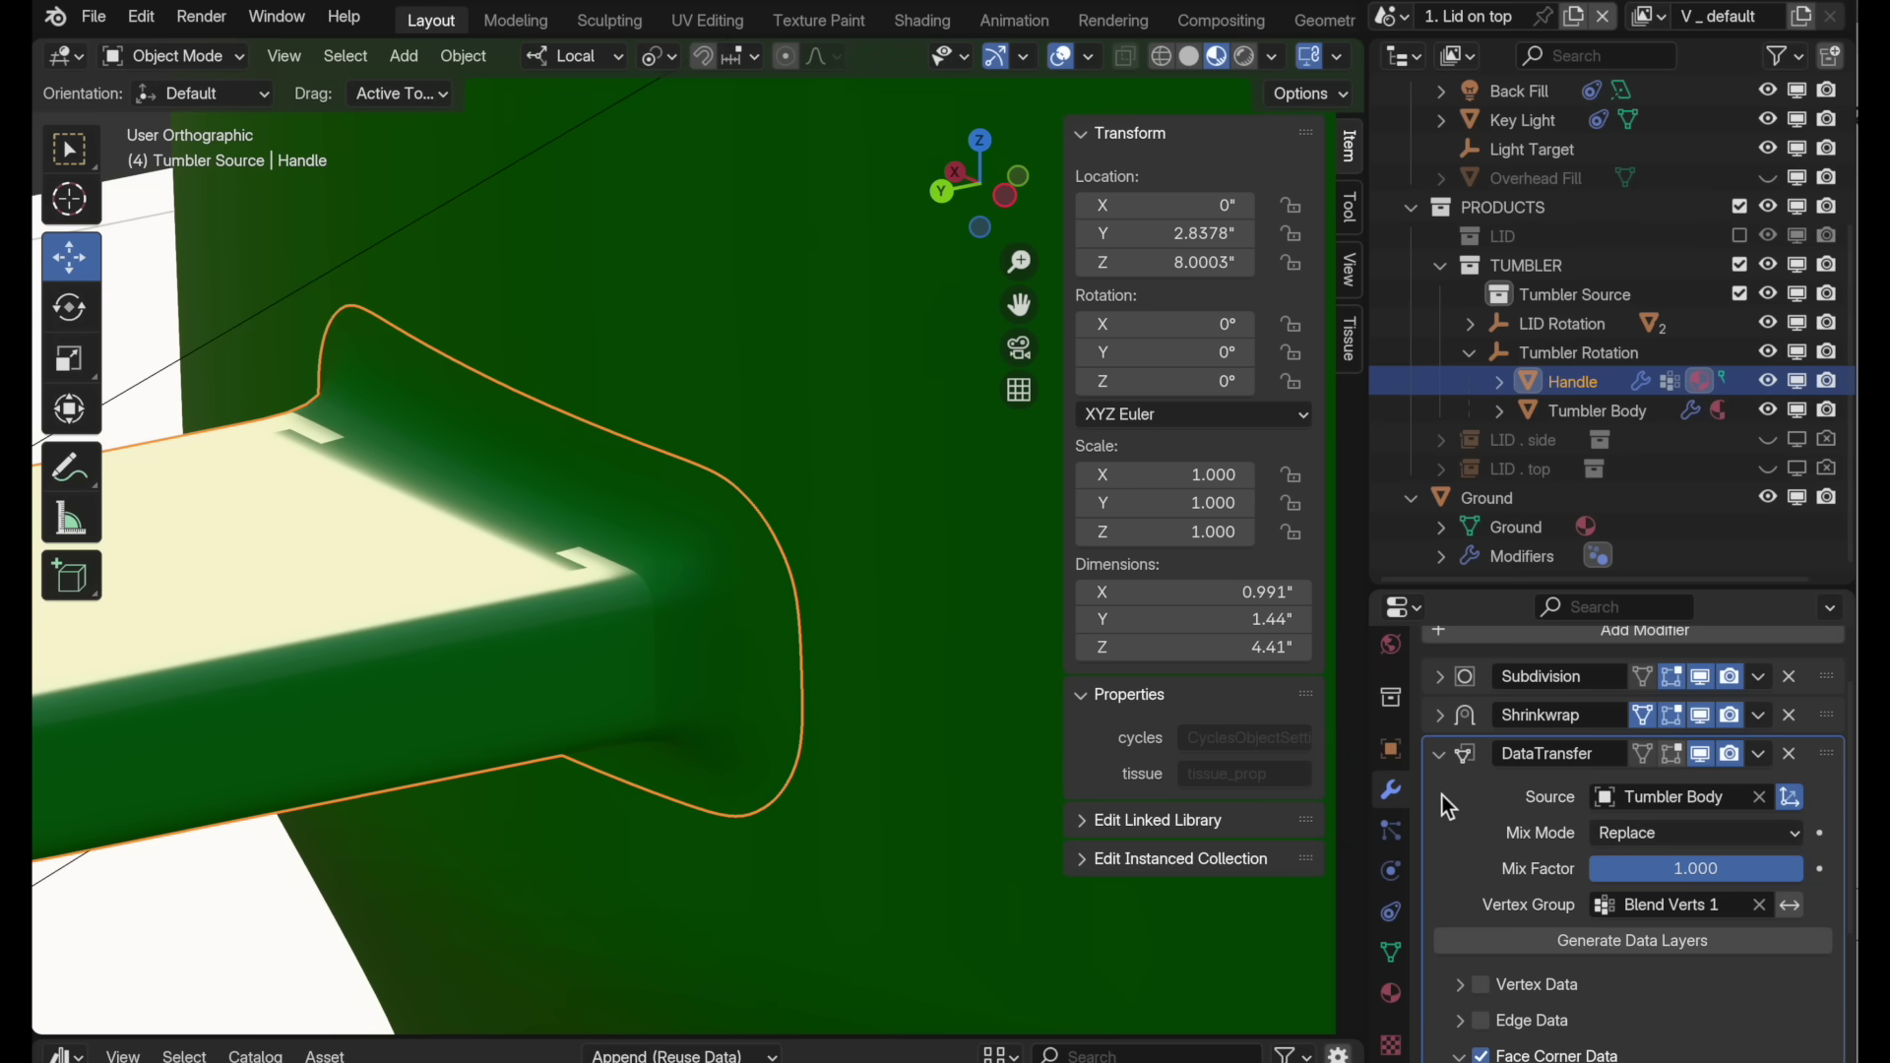
scroll(1569, 855, "down", 2)
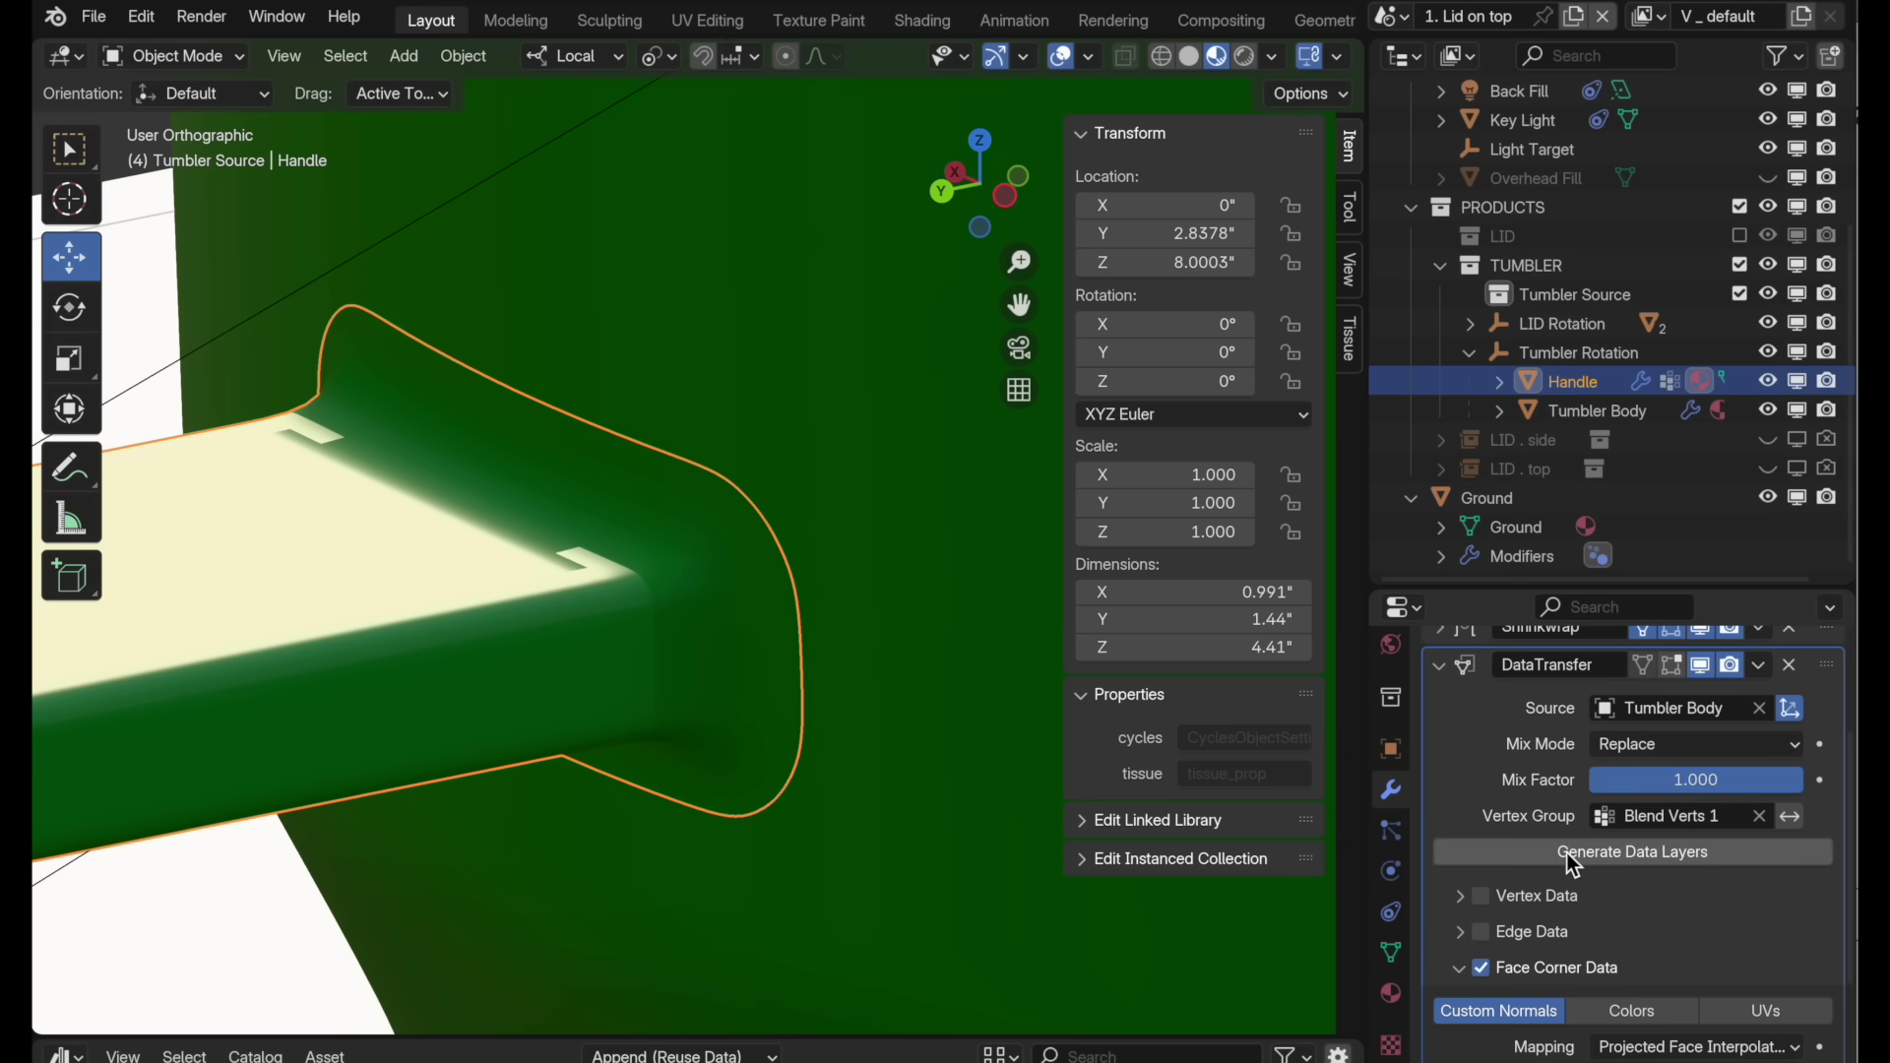
left_click(1605, 818)
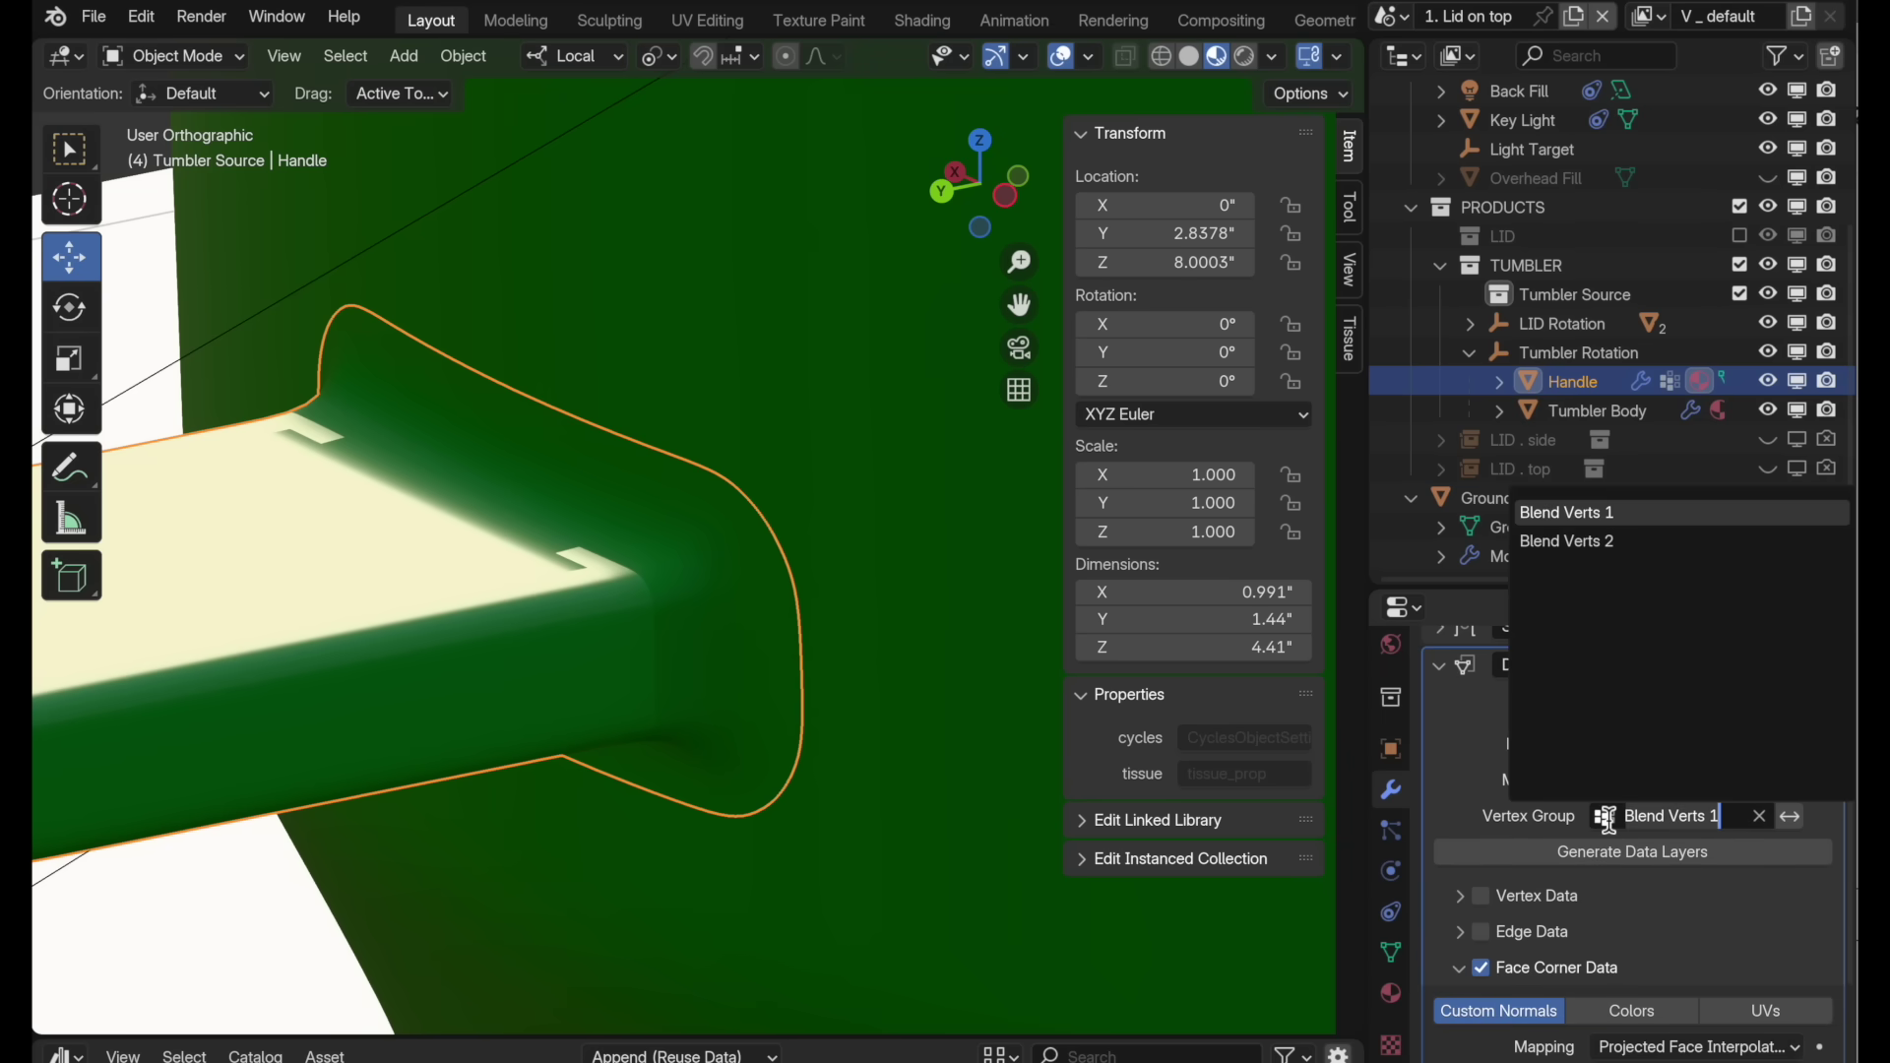
left_click(1585, 542)
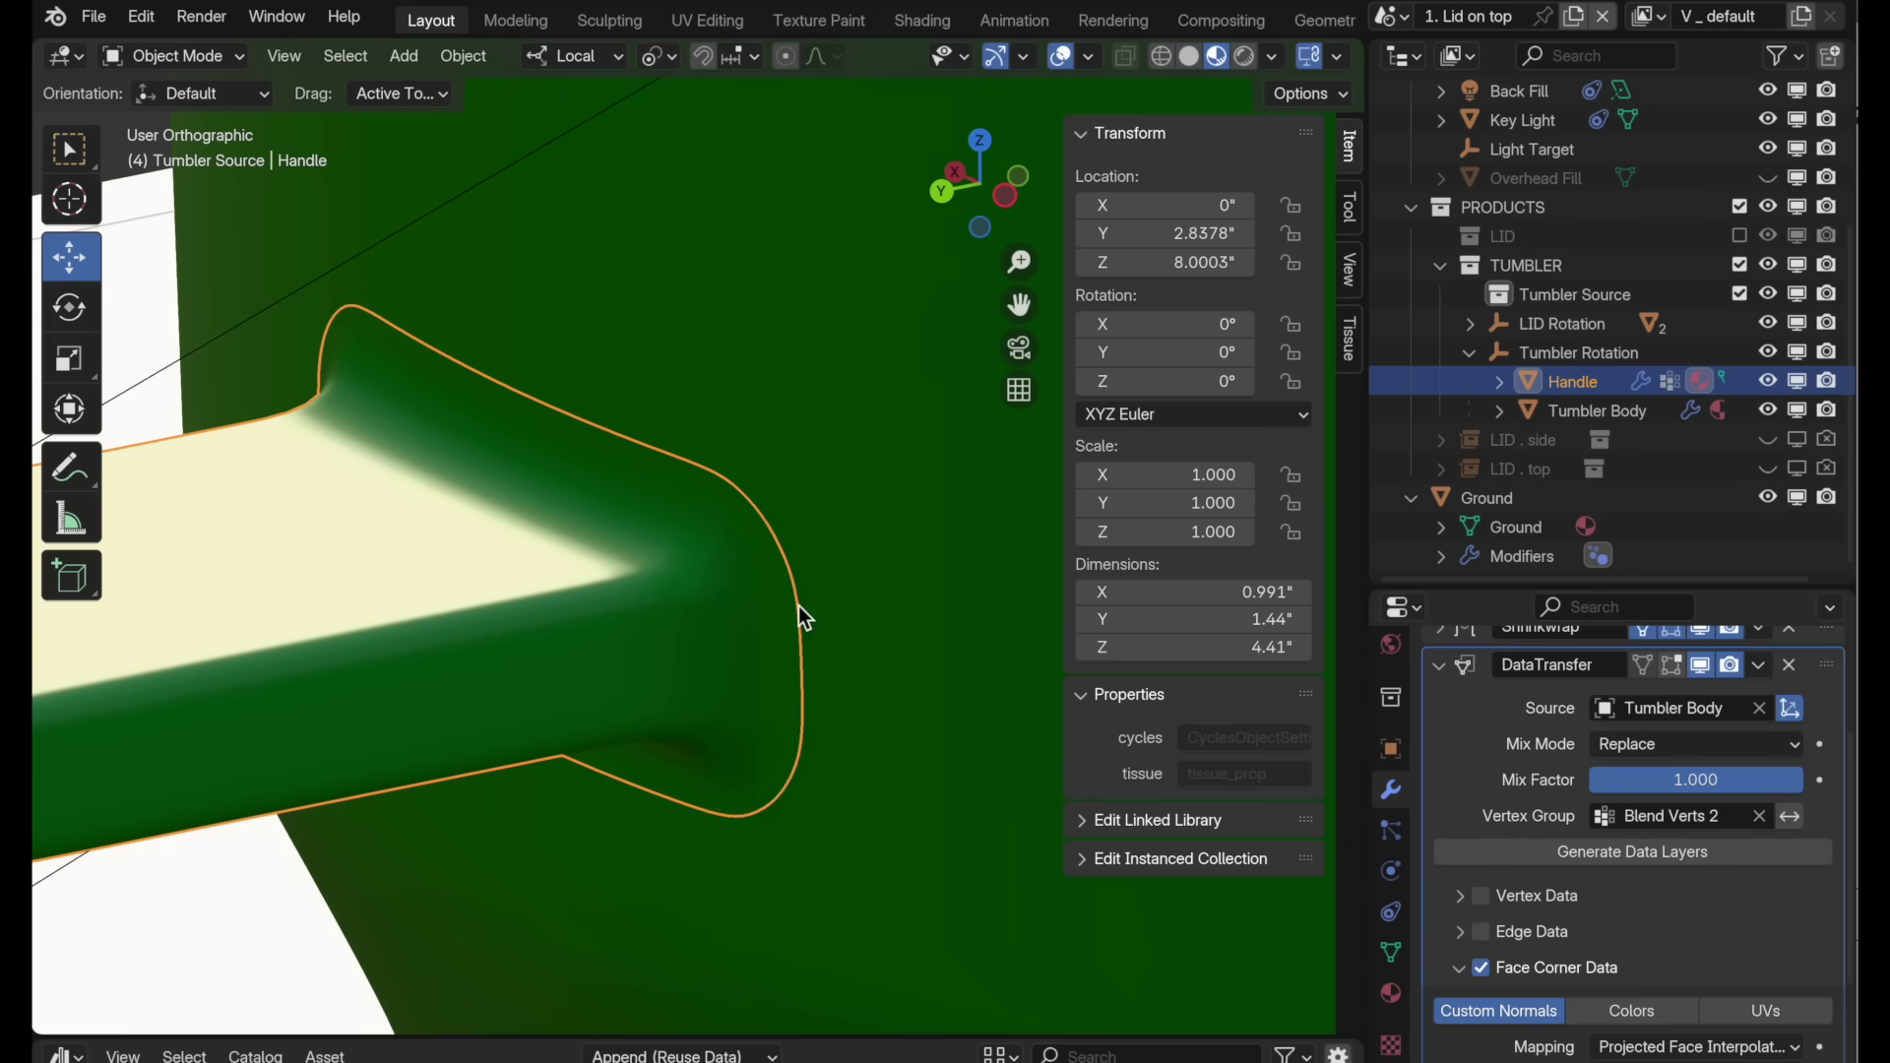
scroll(806, 517, "down", 2)
Step: Select the Ground object, then reselect the Handle
left_click(534, 396)
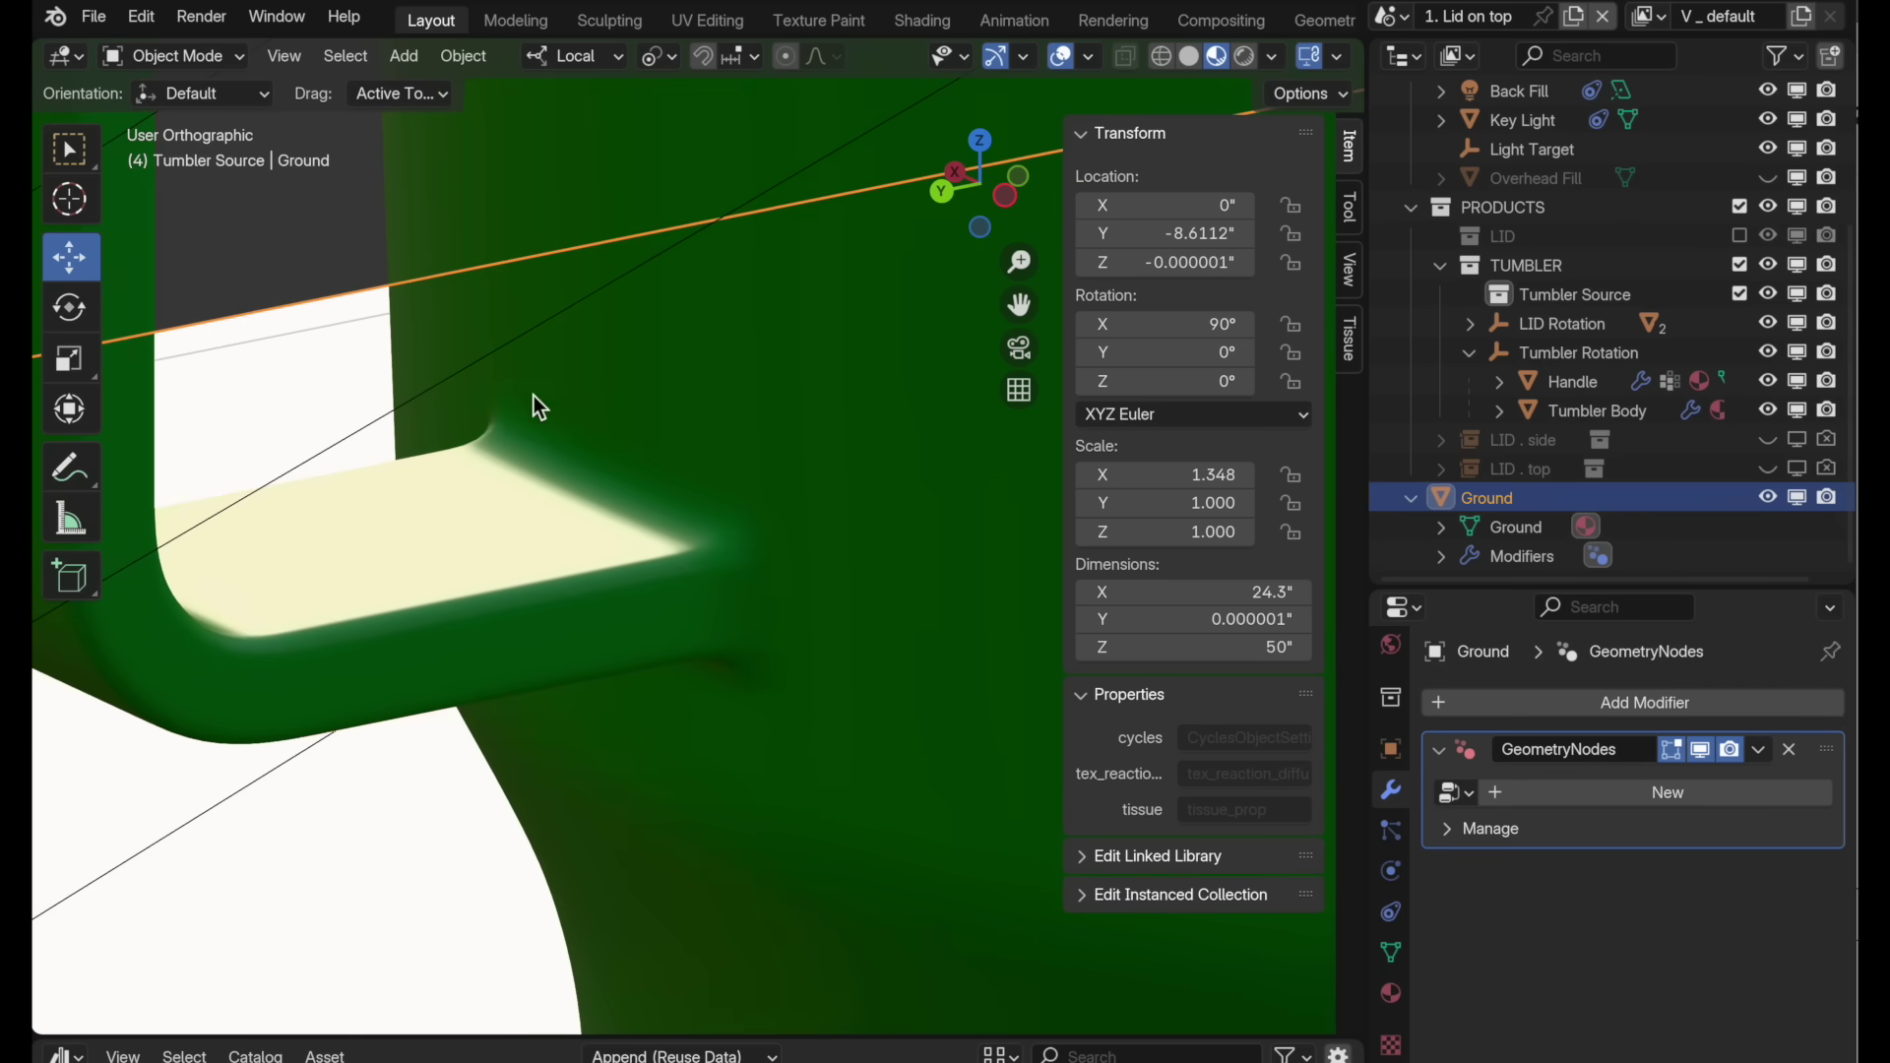
scroll(571, 437, "down", 6)
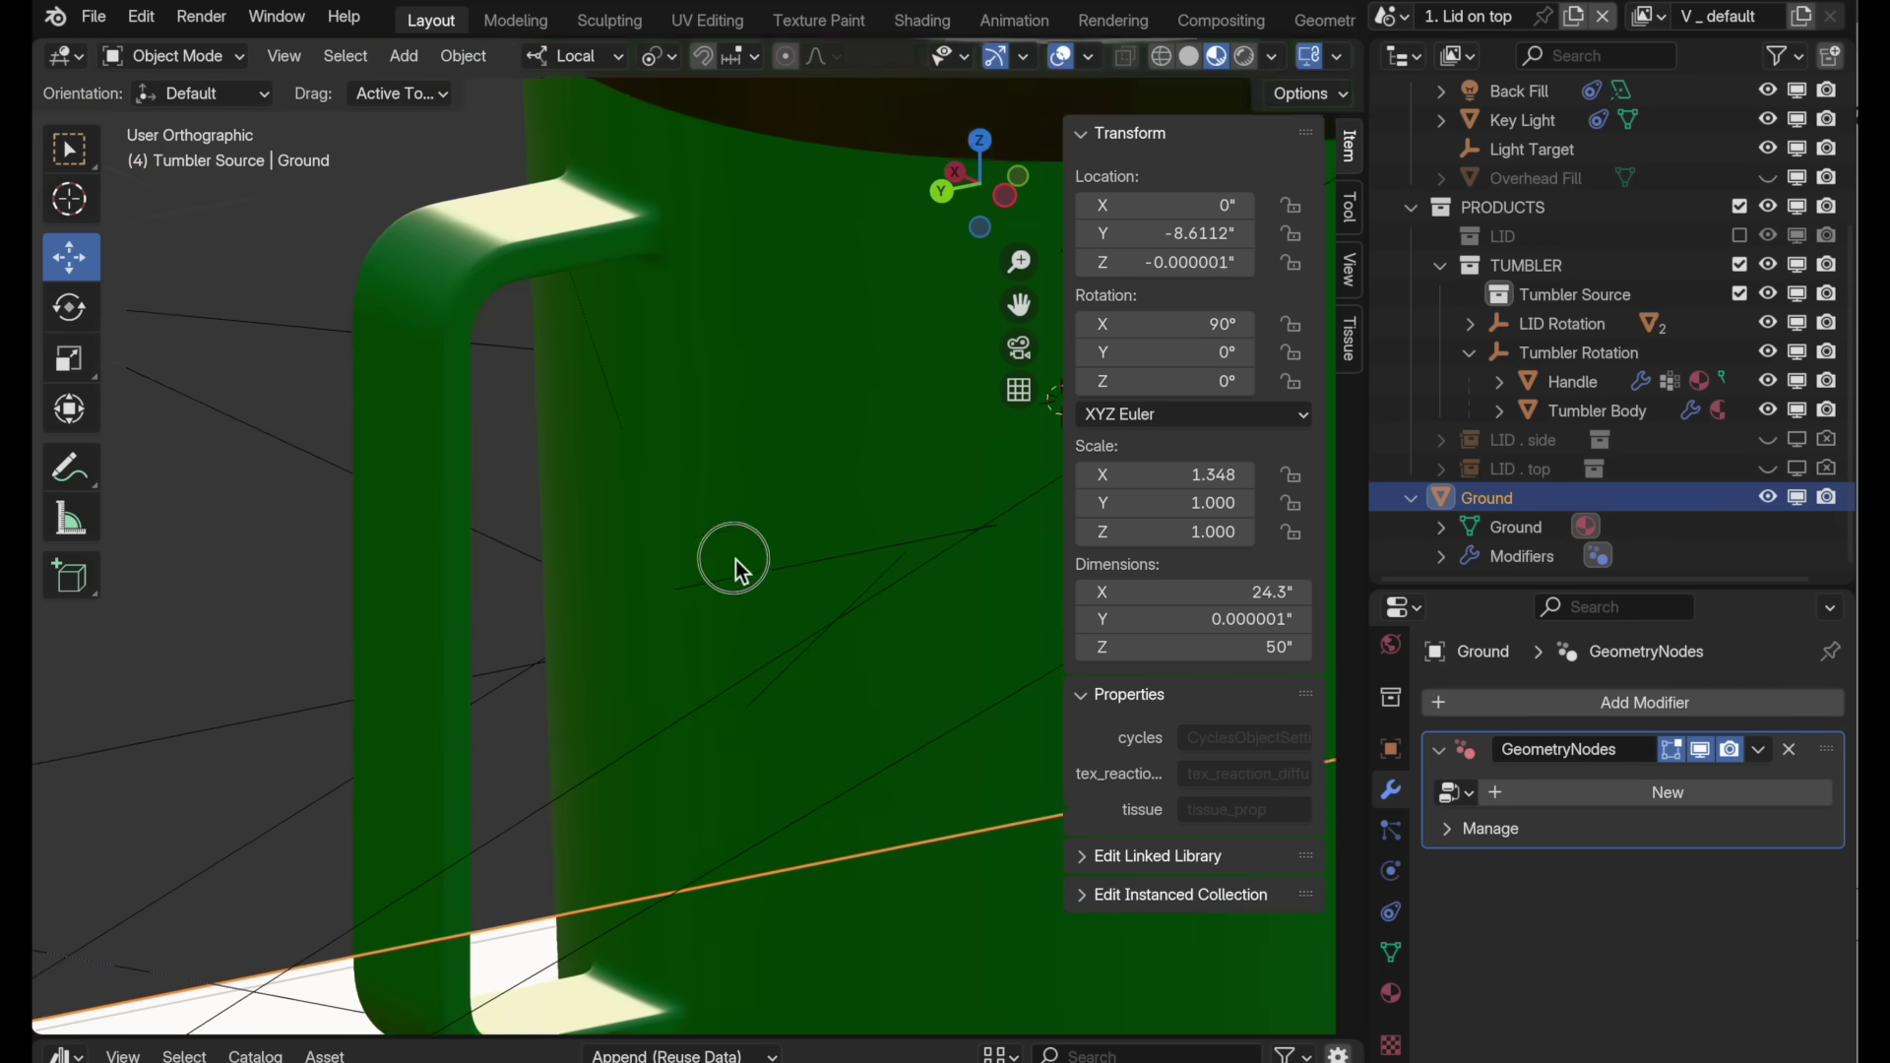
scroll(734, 628, "up", 8)
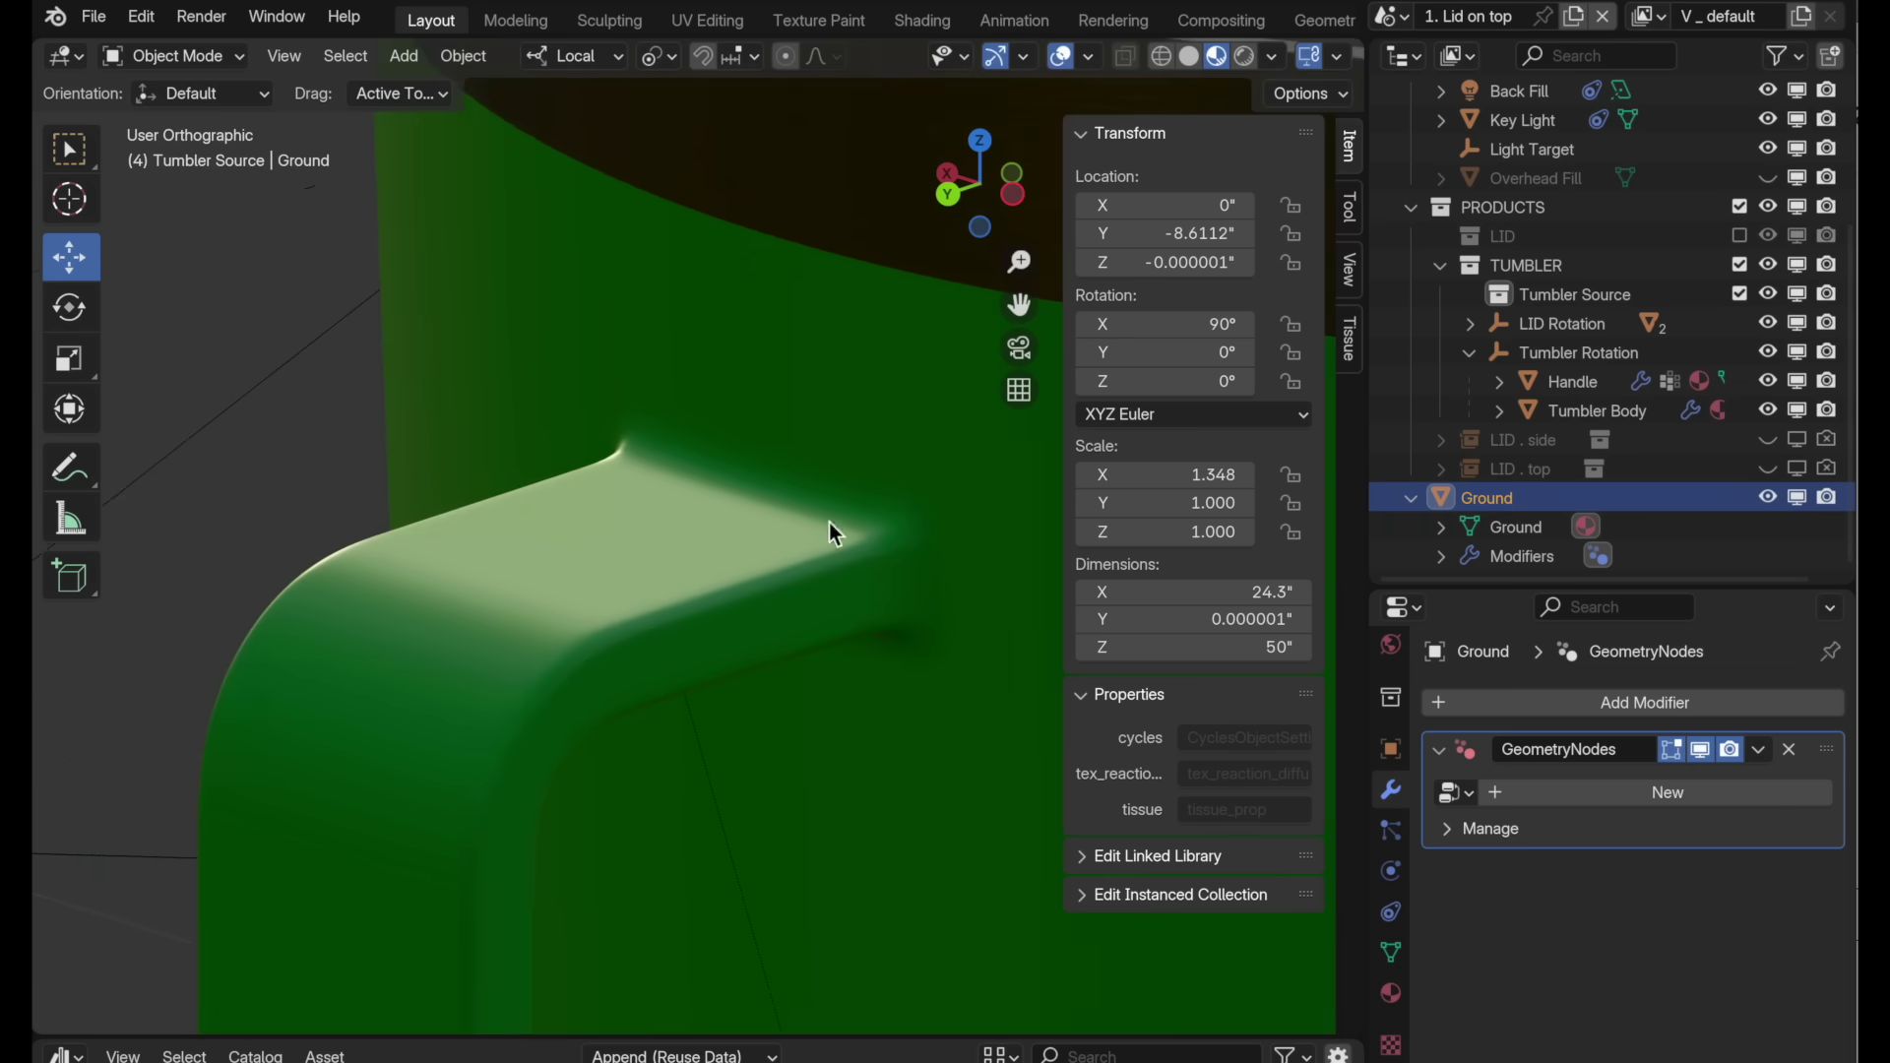
scroll(679, 539, "down", 1)
left_click(672, 525)
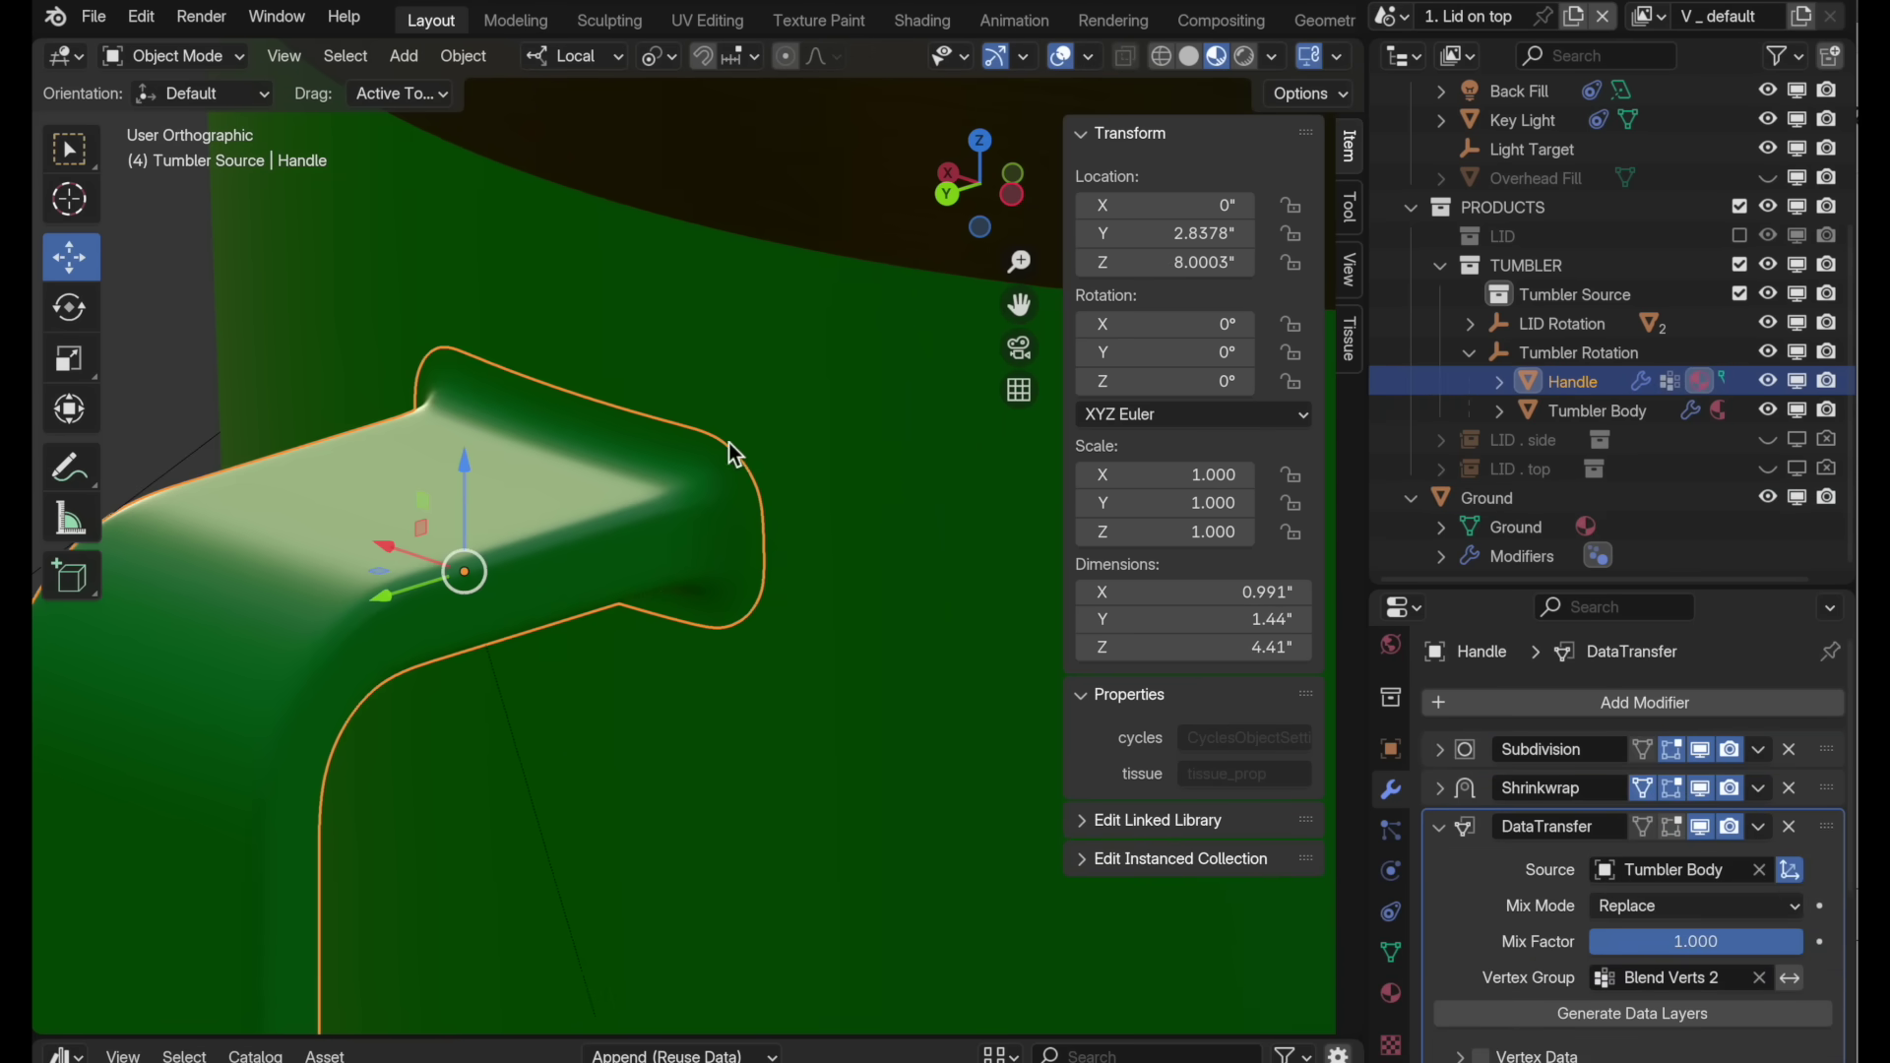
Step: Switch the Handle to Weight Paint mode and show its vertex groups to view Blend Verts 2
key("Tab")
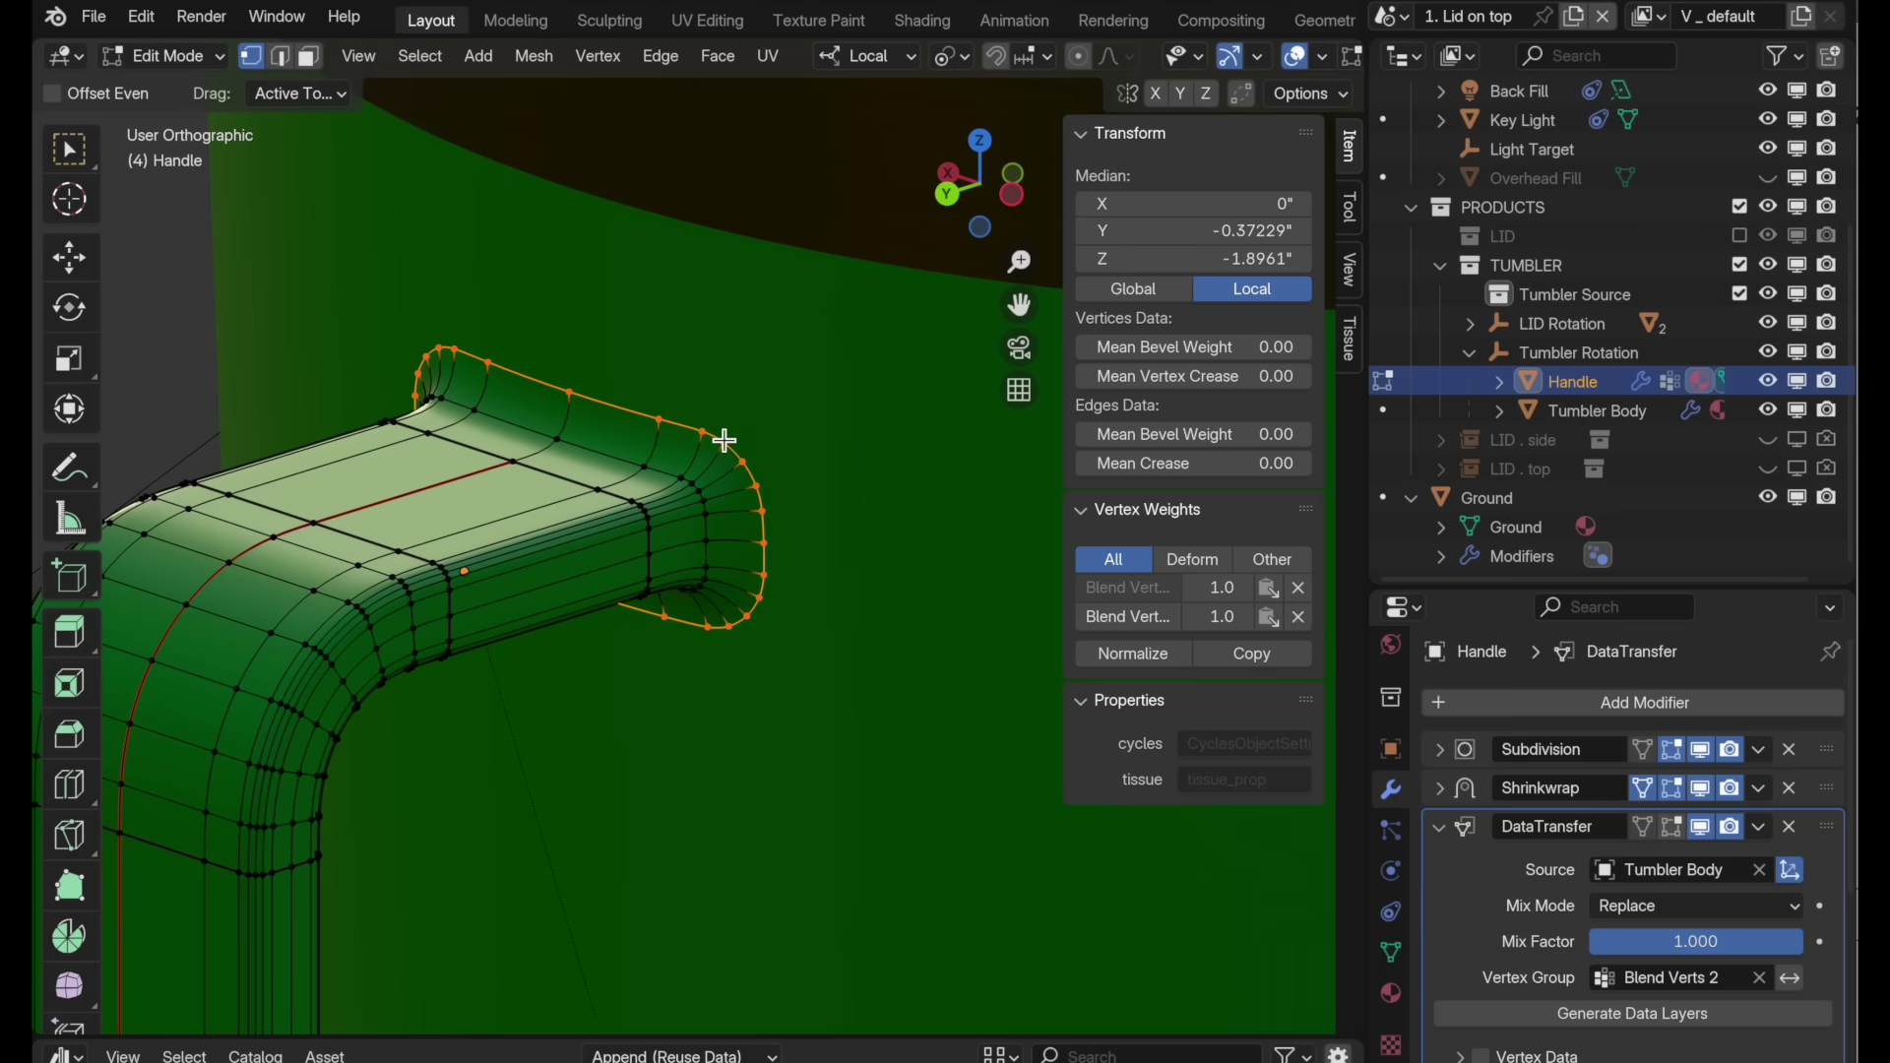
left_click(187, 55)
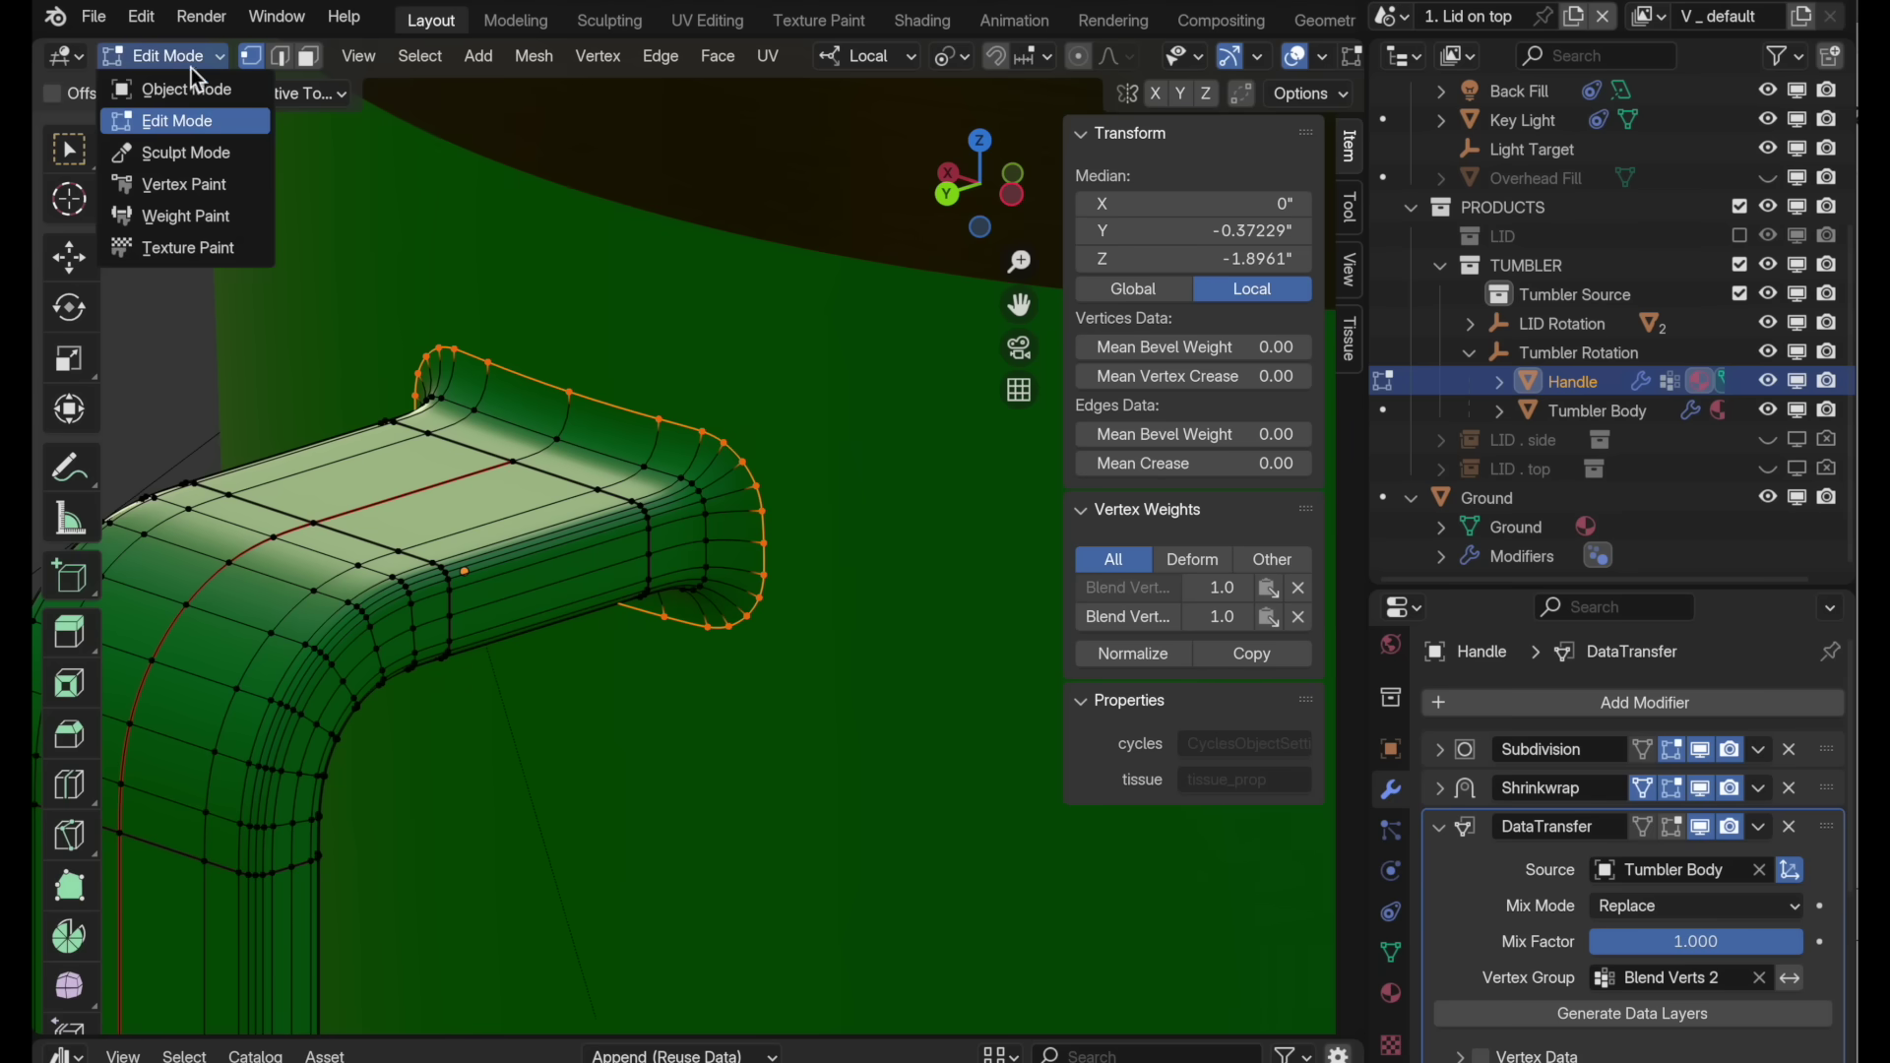
left_click(204, 219)
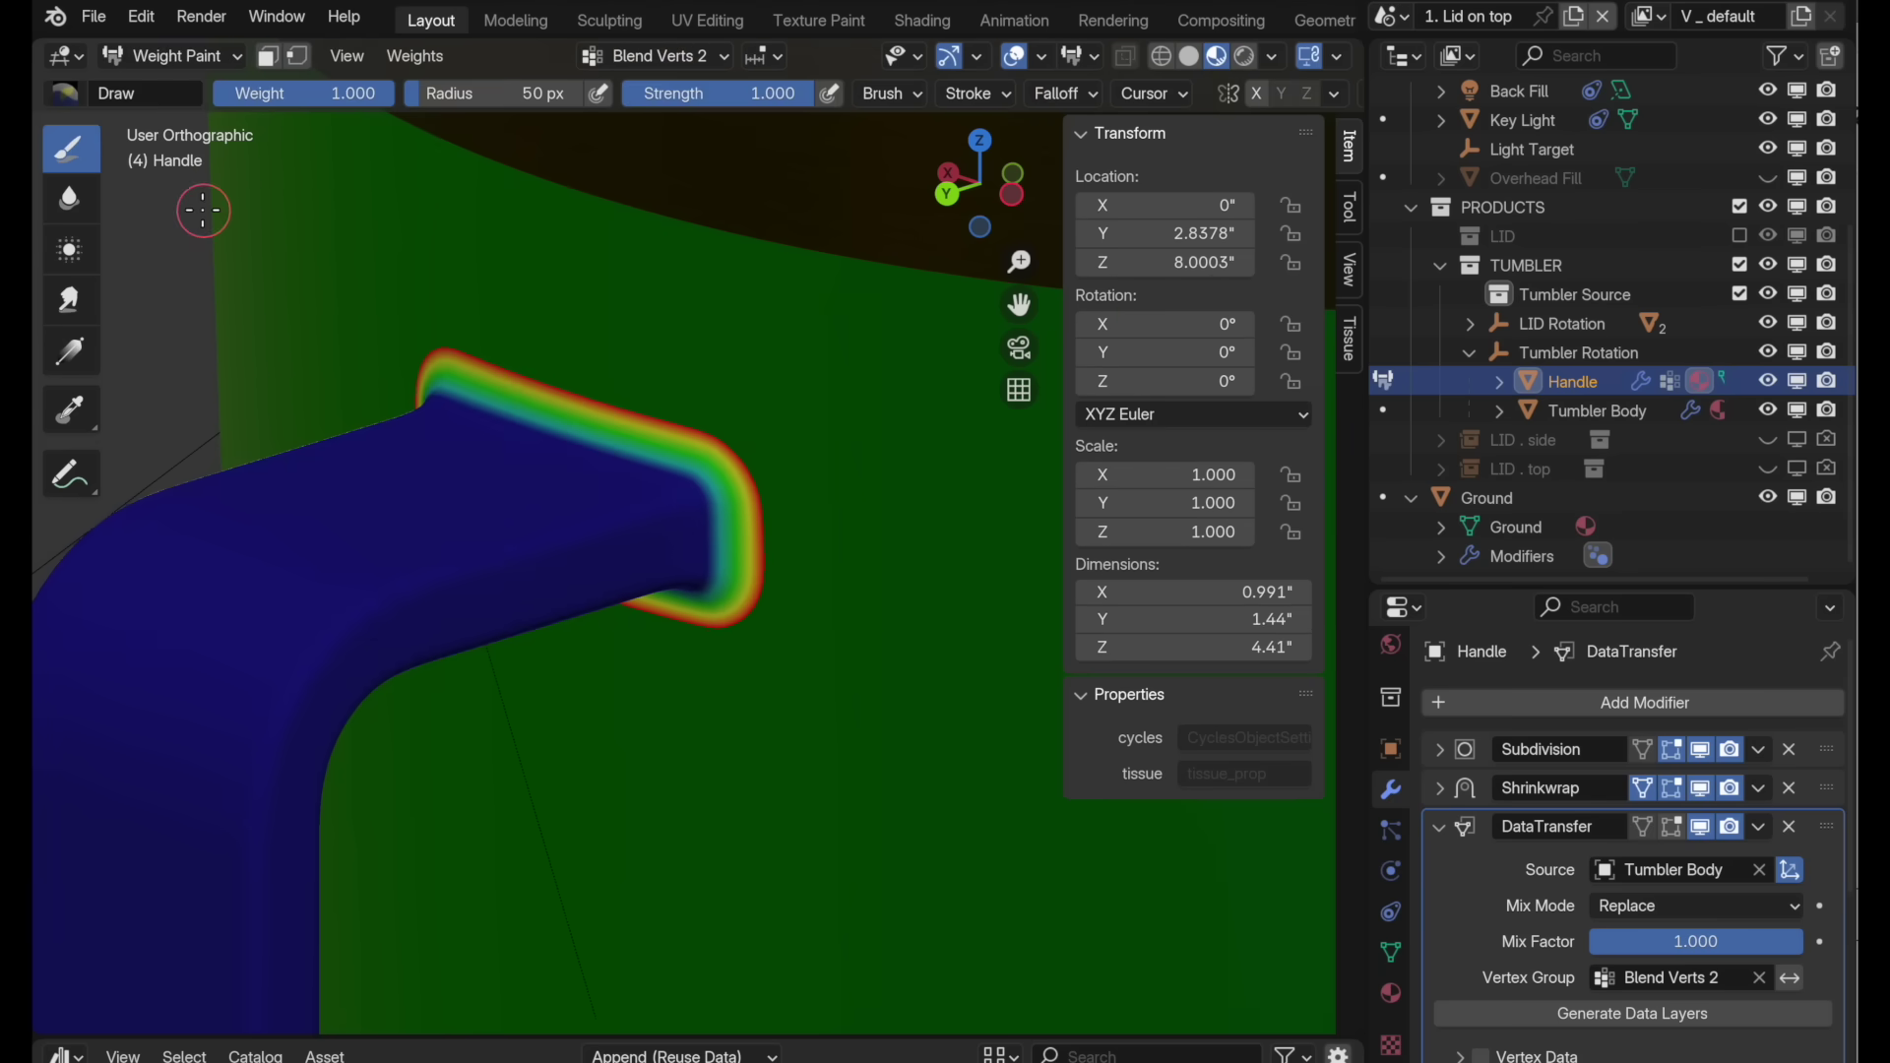
scroll(627, 426, "up", 3)
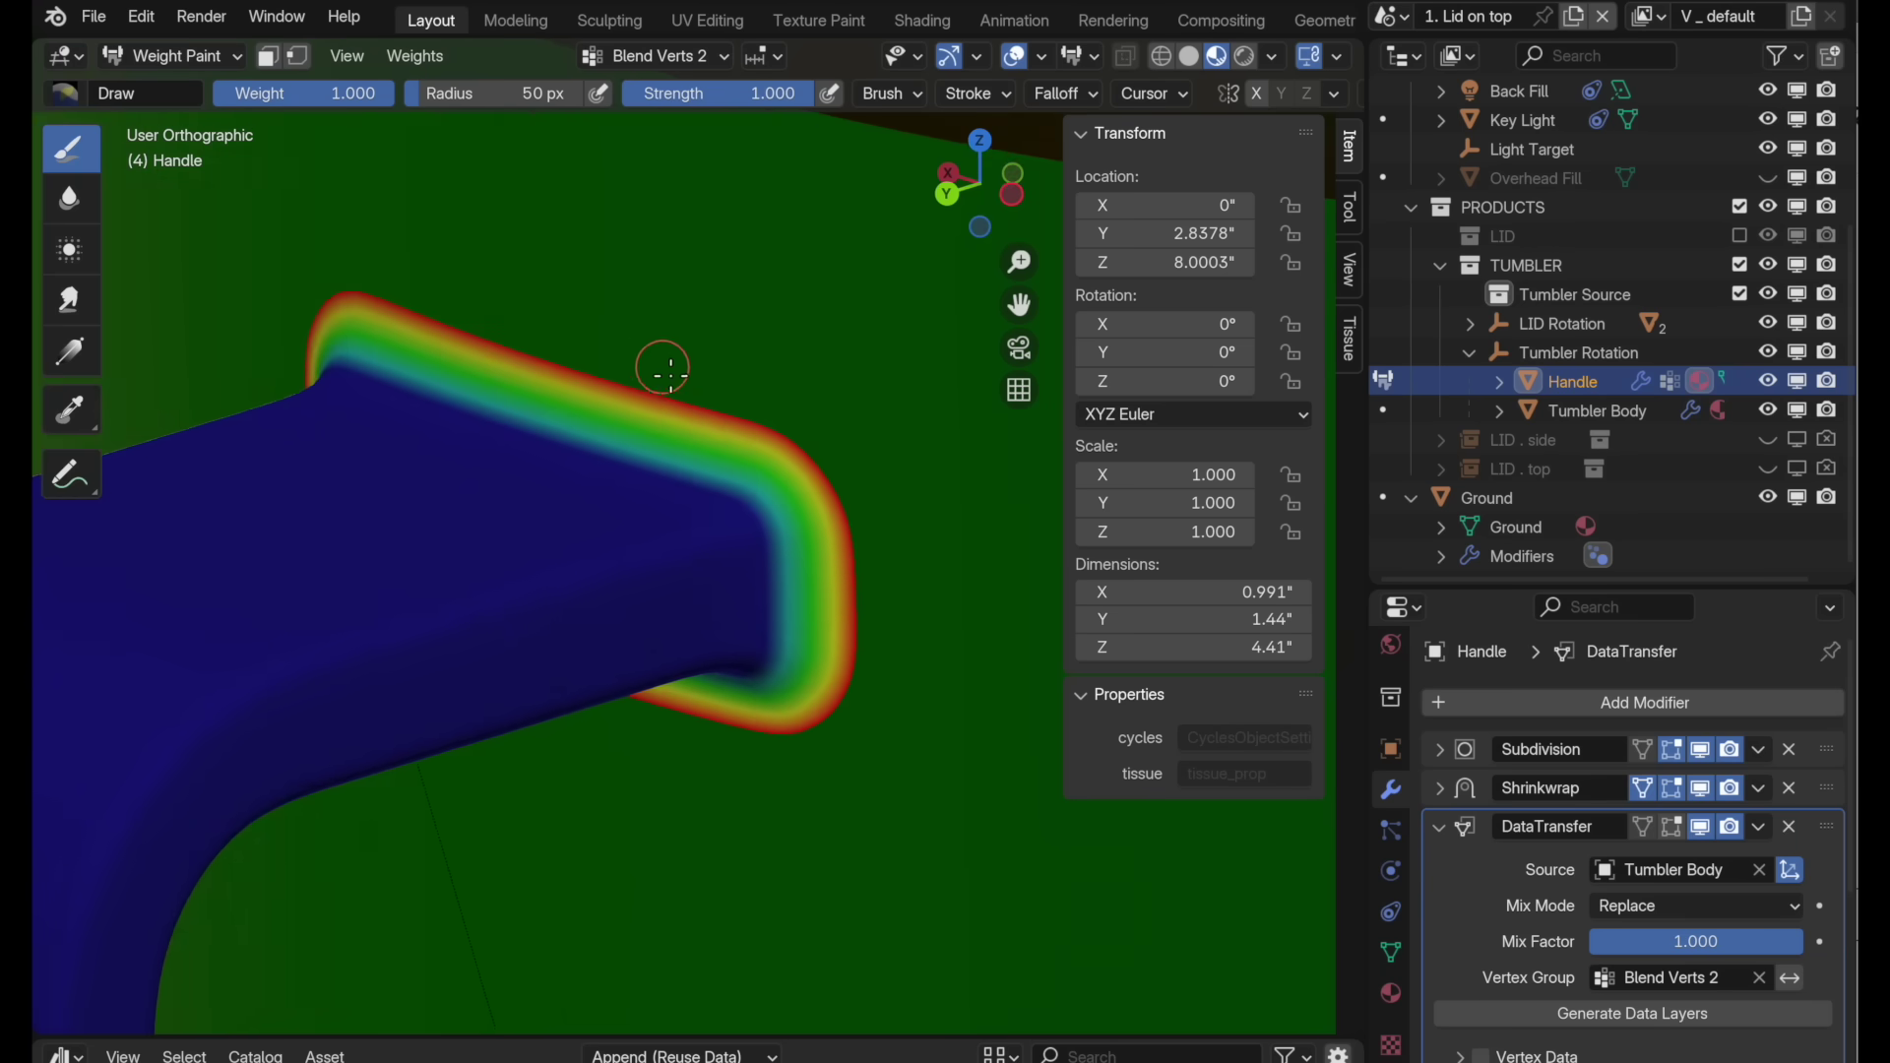
left_click(1393, 953)
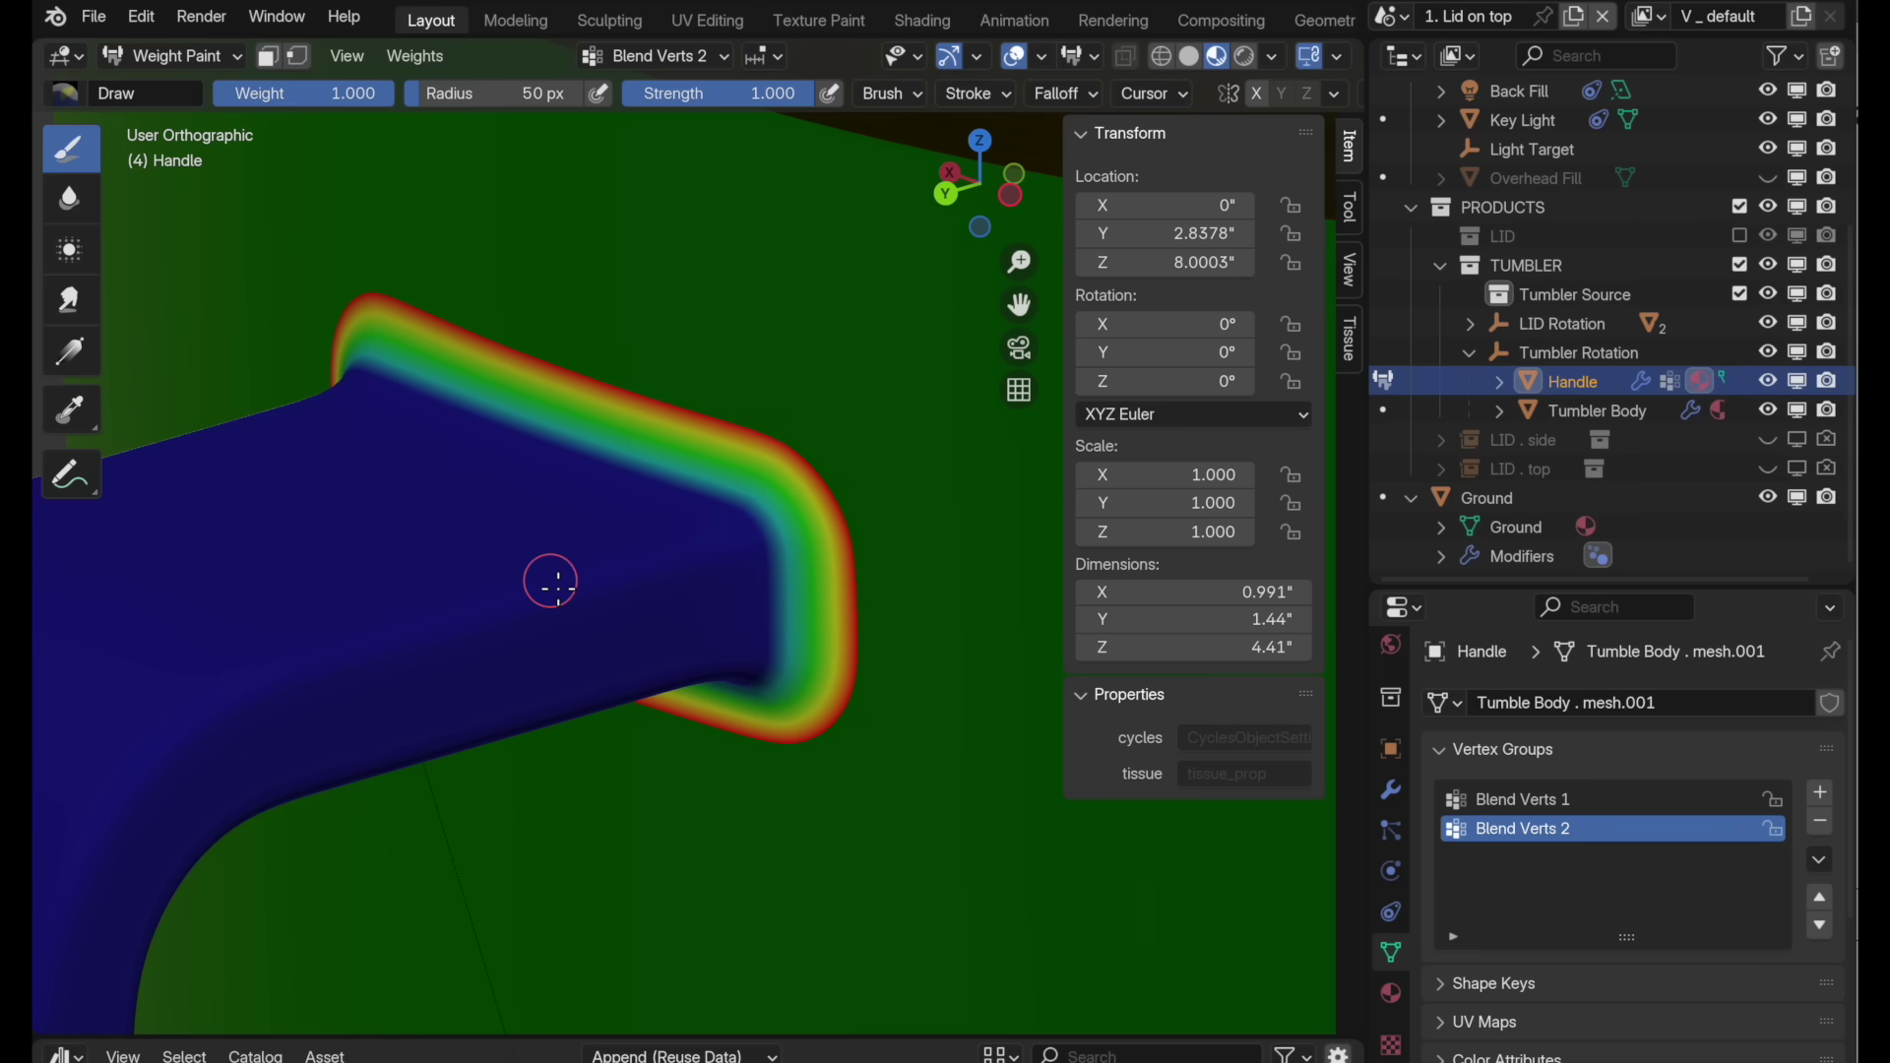
Step: Return to Object Mode, zoom out, and review the DataTransfer modifier on the whole tumbler
left_click(146, 51)
left_click(180, 87)
scroll(730, 350, "down", 5)
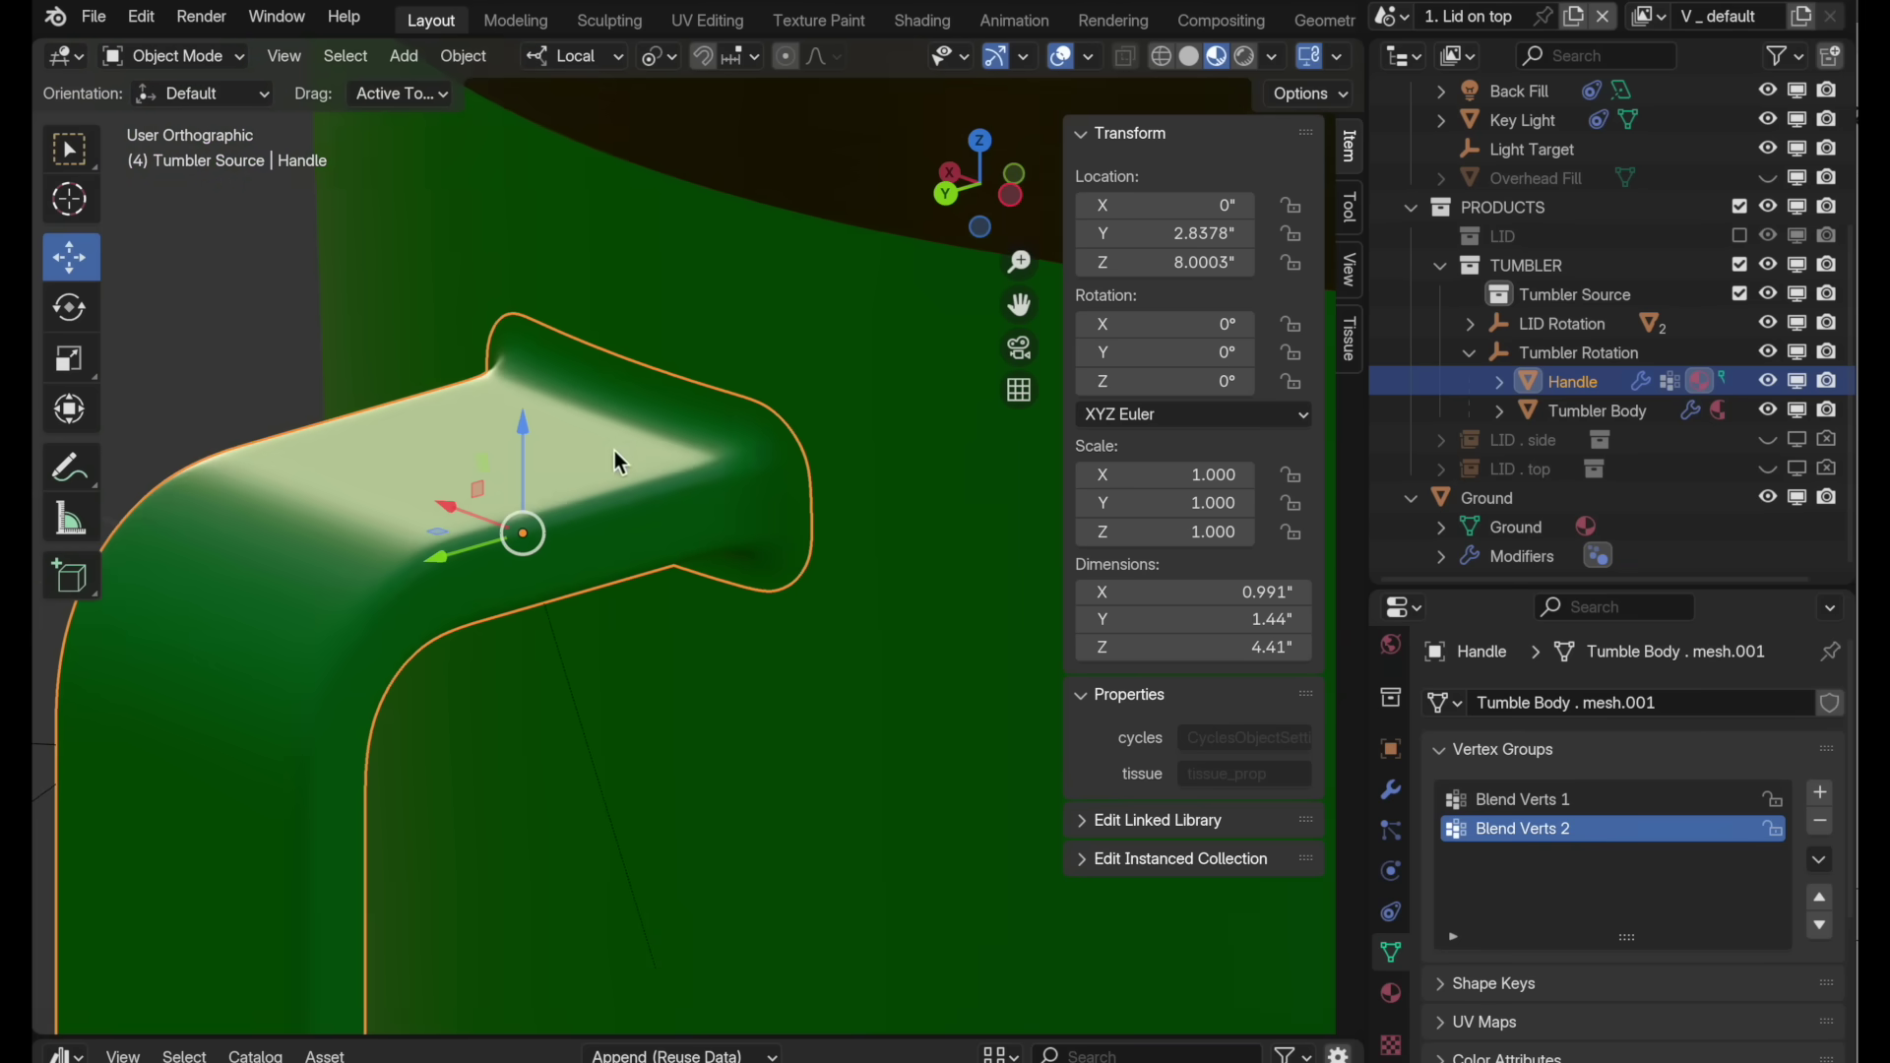
scroll(651, 394, "down", 6)
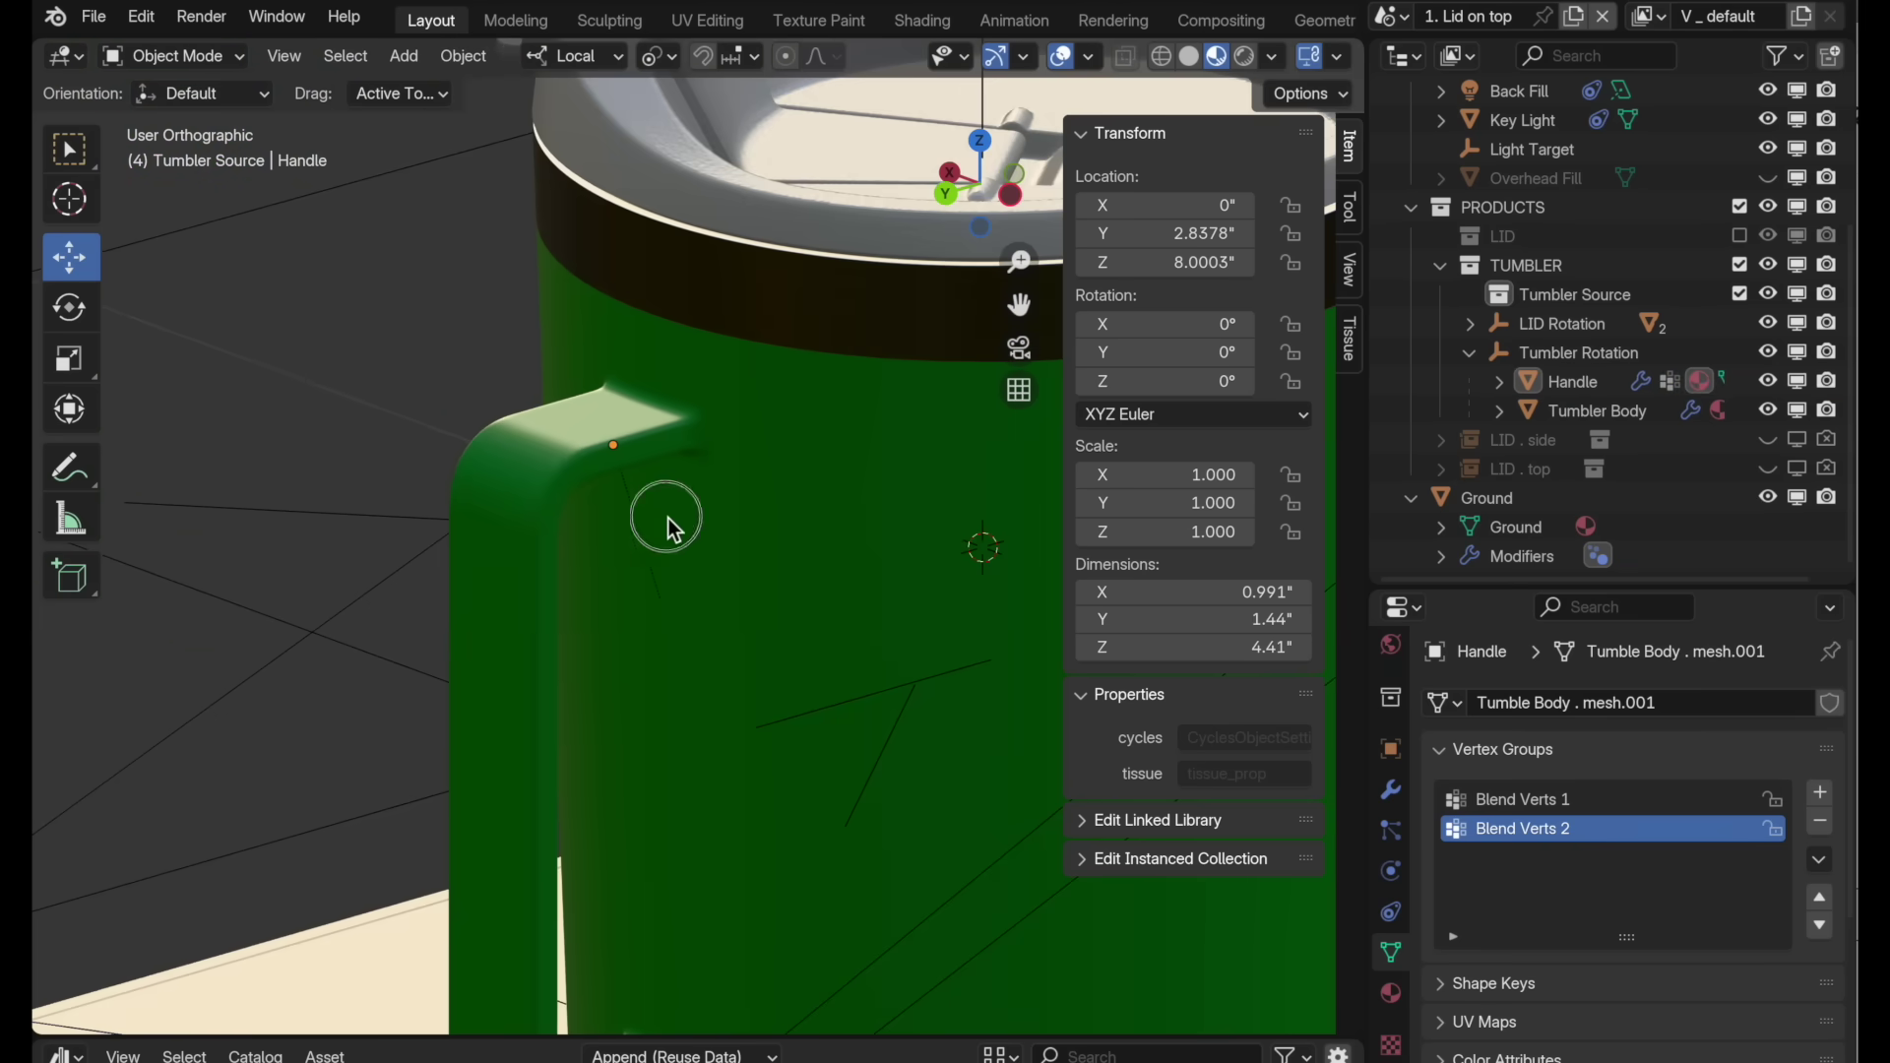
mouse_move(638, 504)
middle_mouse_down()
mouse_move(582, 416)
mouse_move(665, 461)
mouse_move(670, 510)
middle_mouse_up()
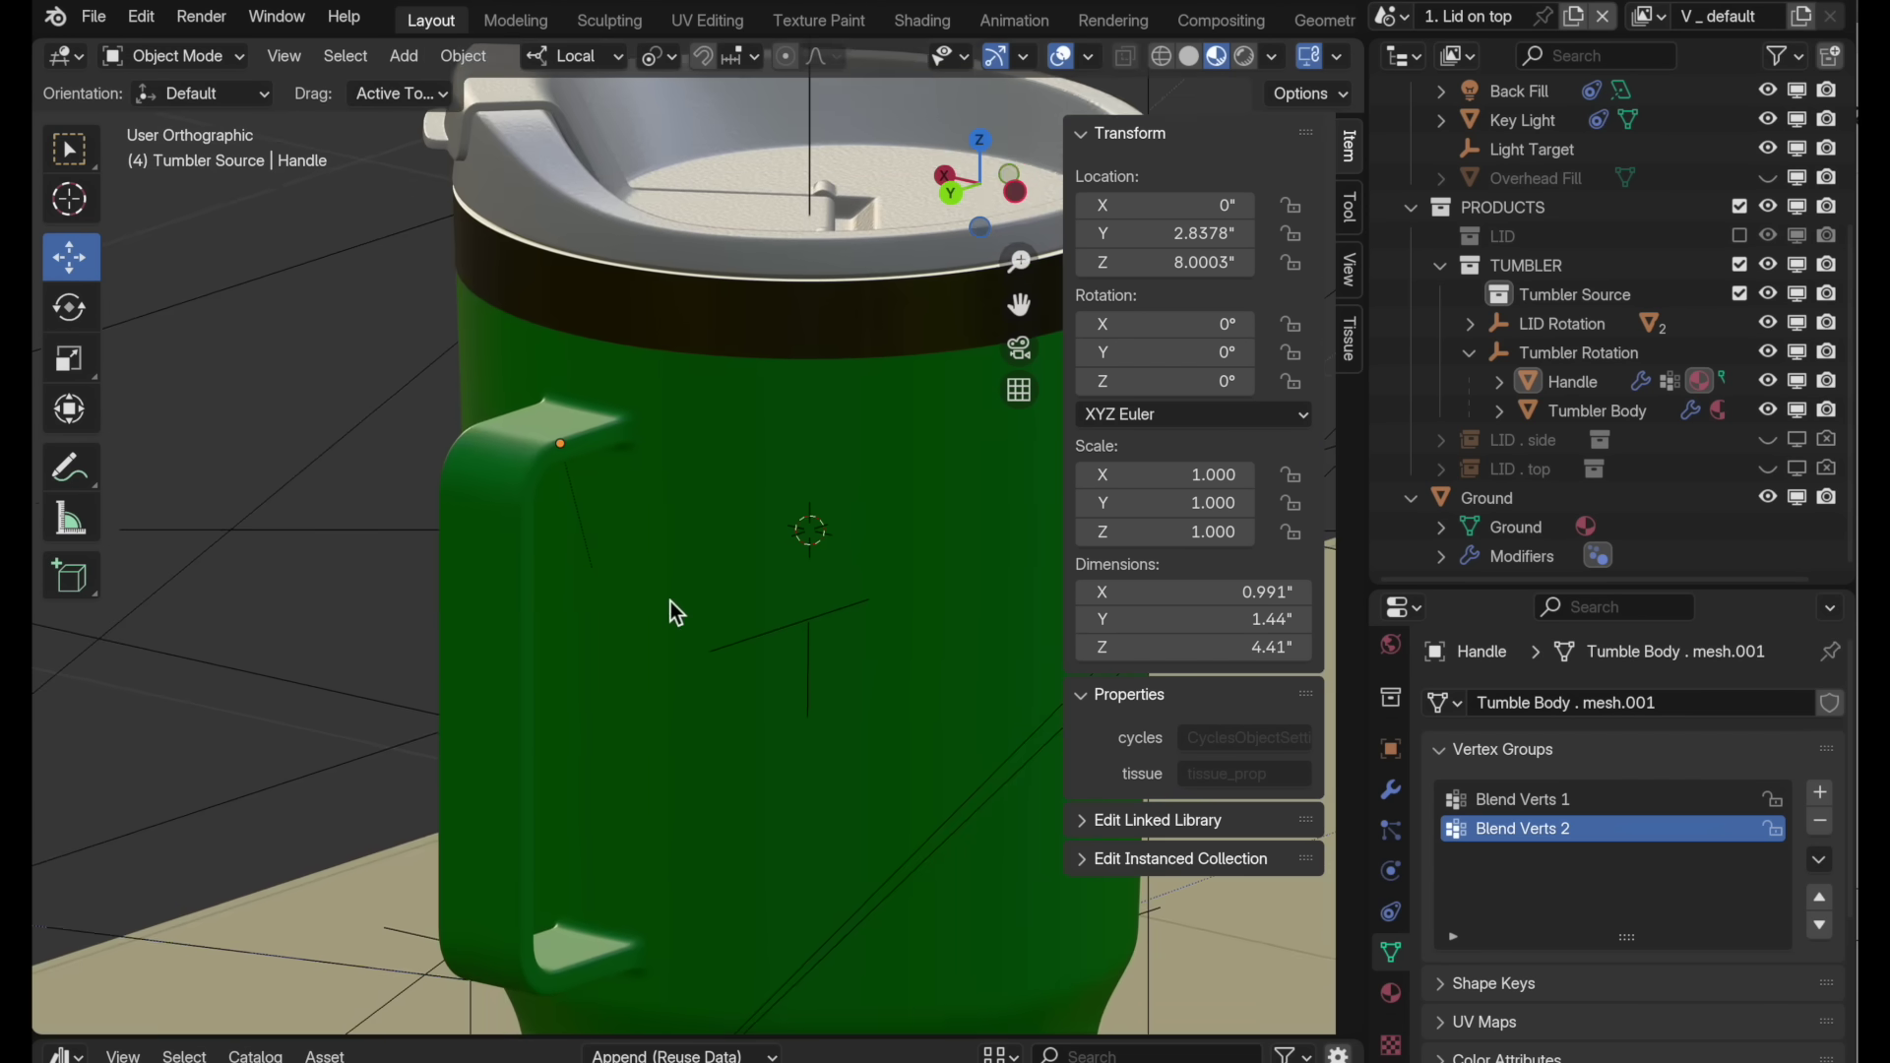
left_click(1391, 790)
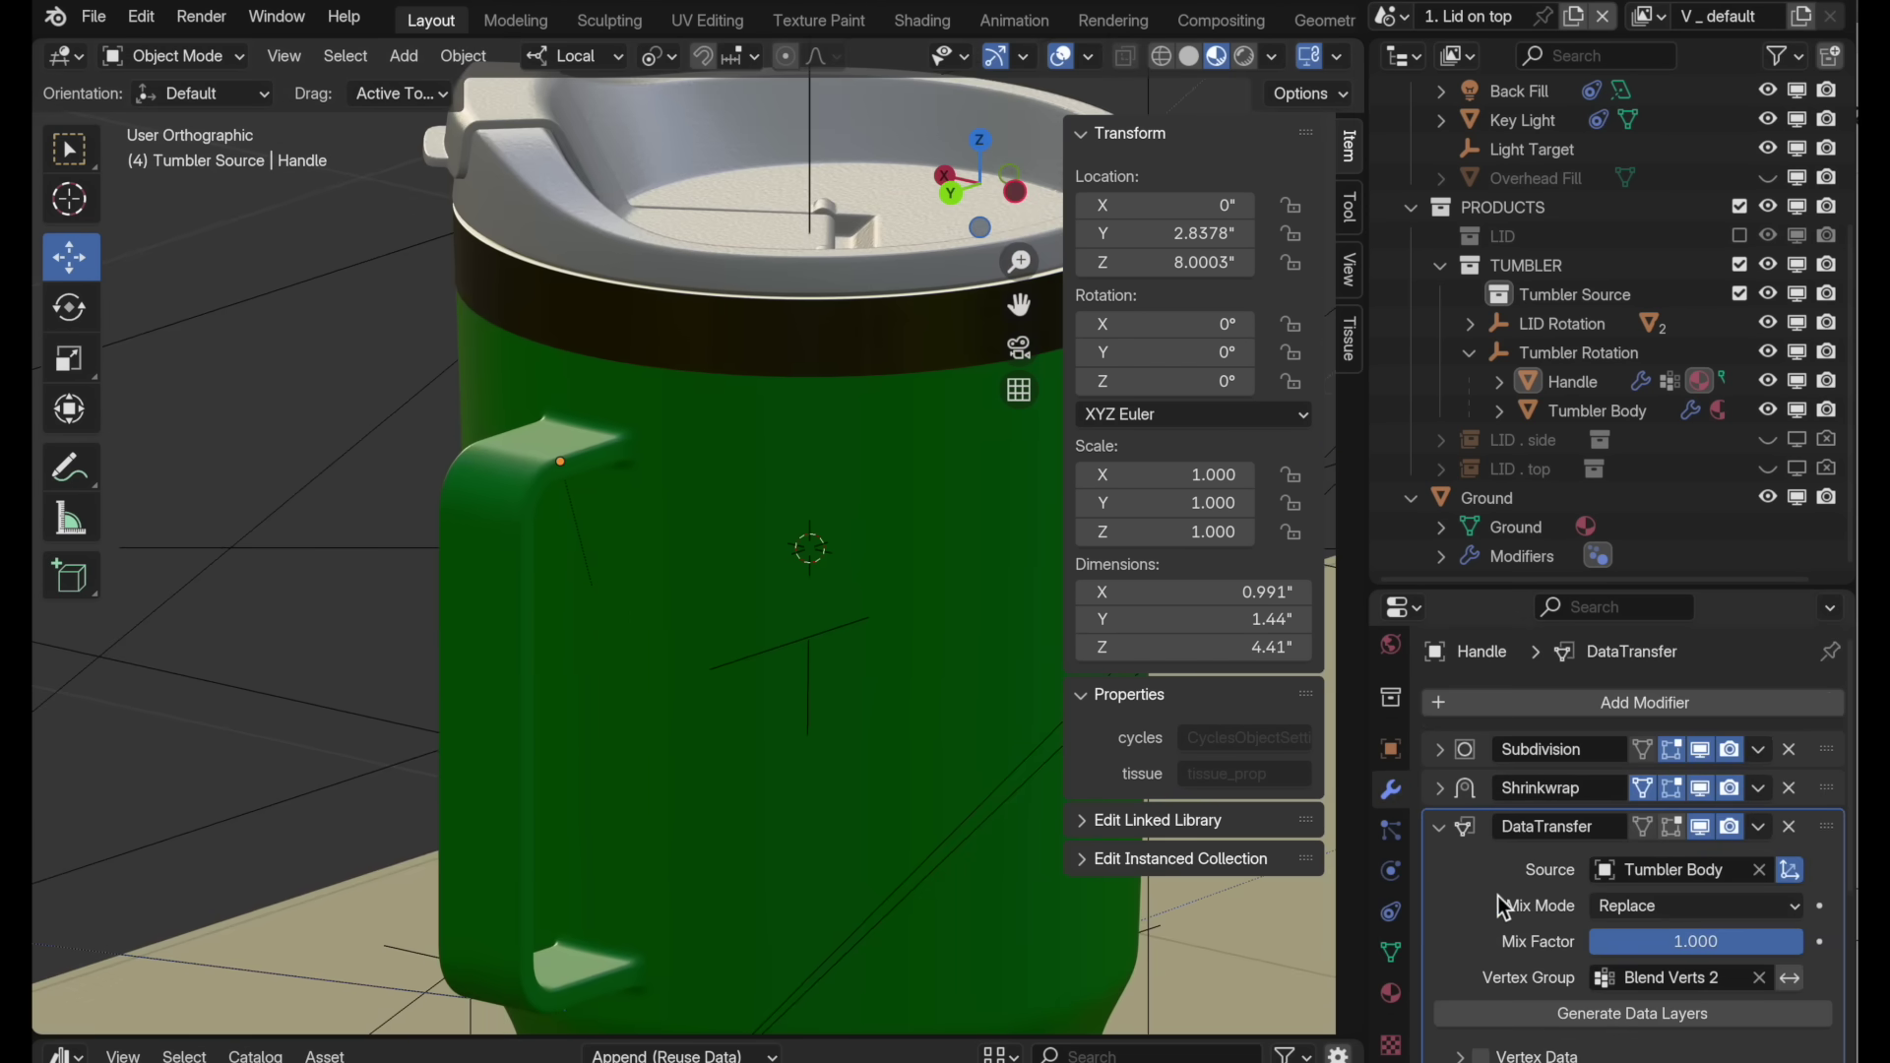
scroll(1498, 896, "down", 5)
middle_click_drag(819, 768, 844, 827)
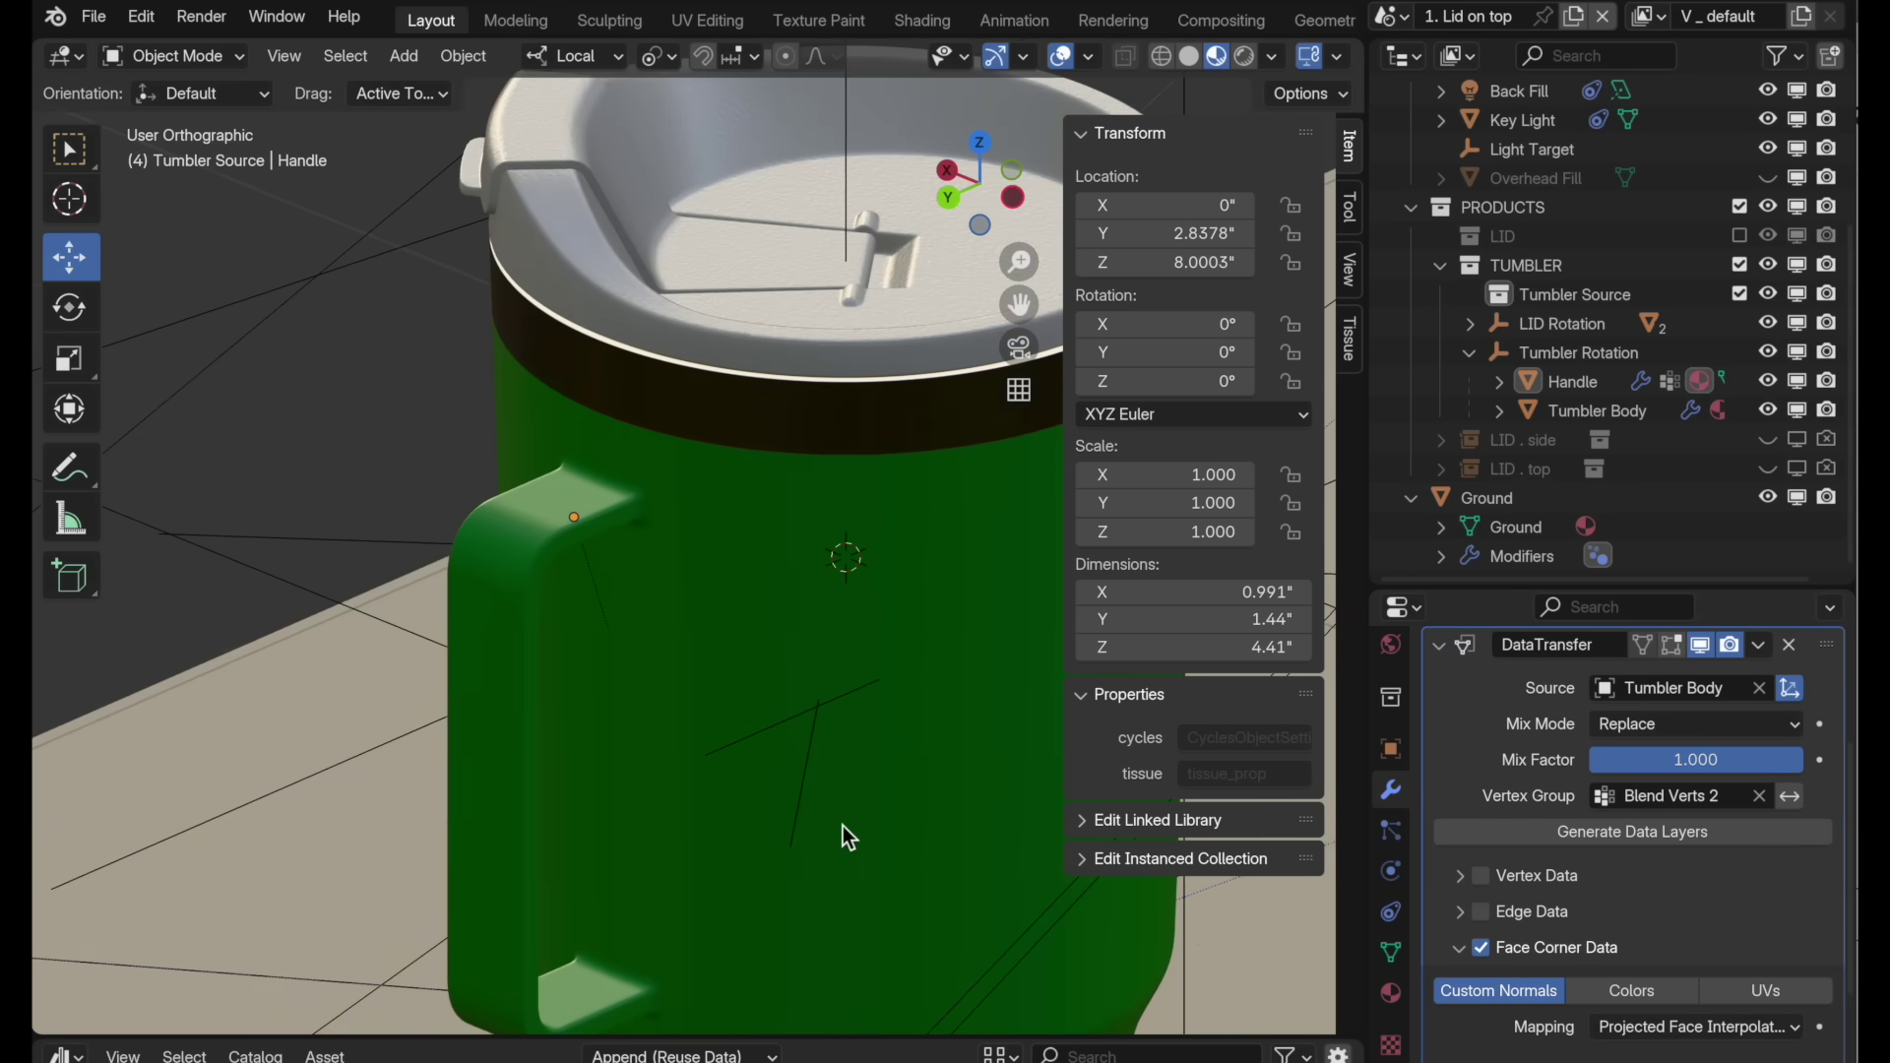